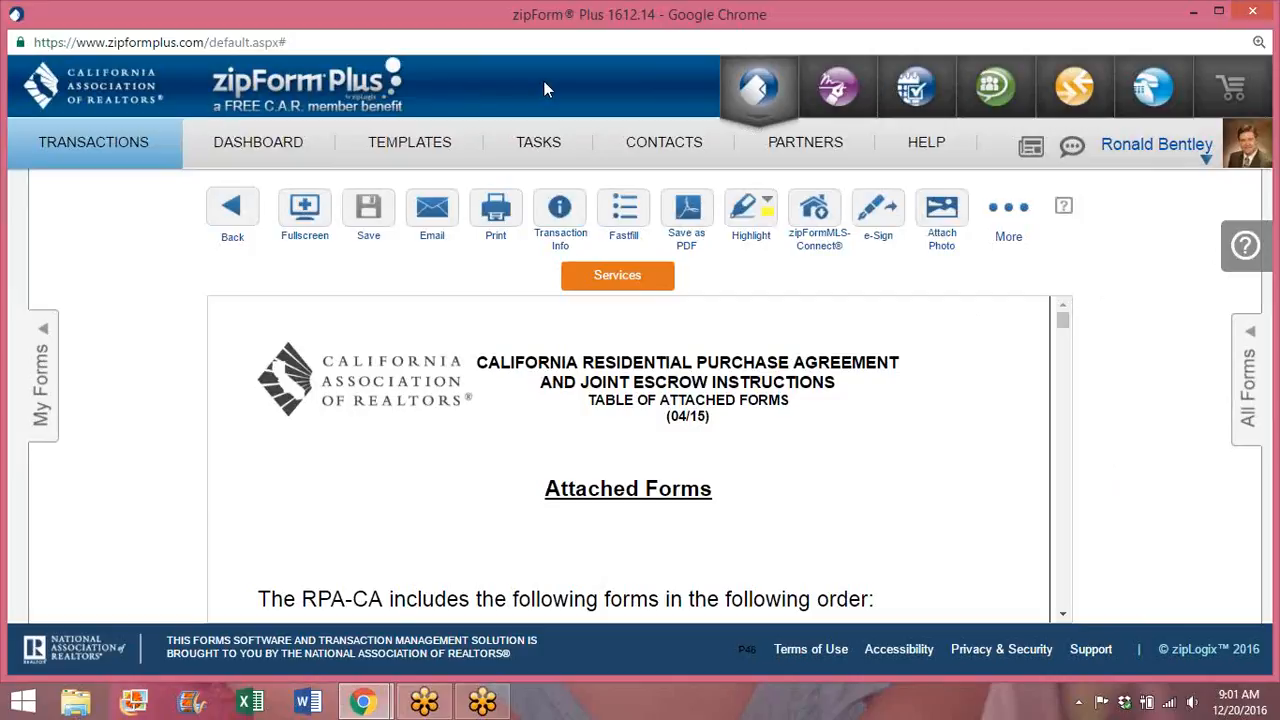
Step: In the dotloop browser window, open the C.A.R. website in a new tab from the bookmarks
left_click(362, 703)
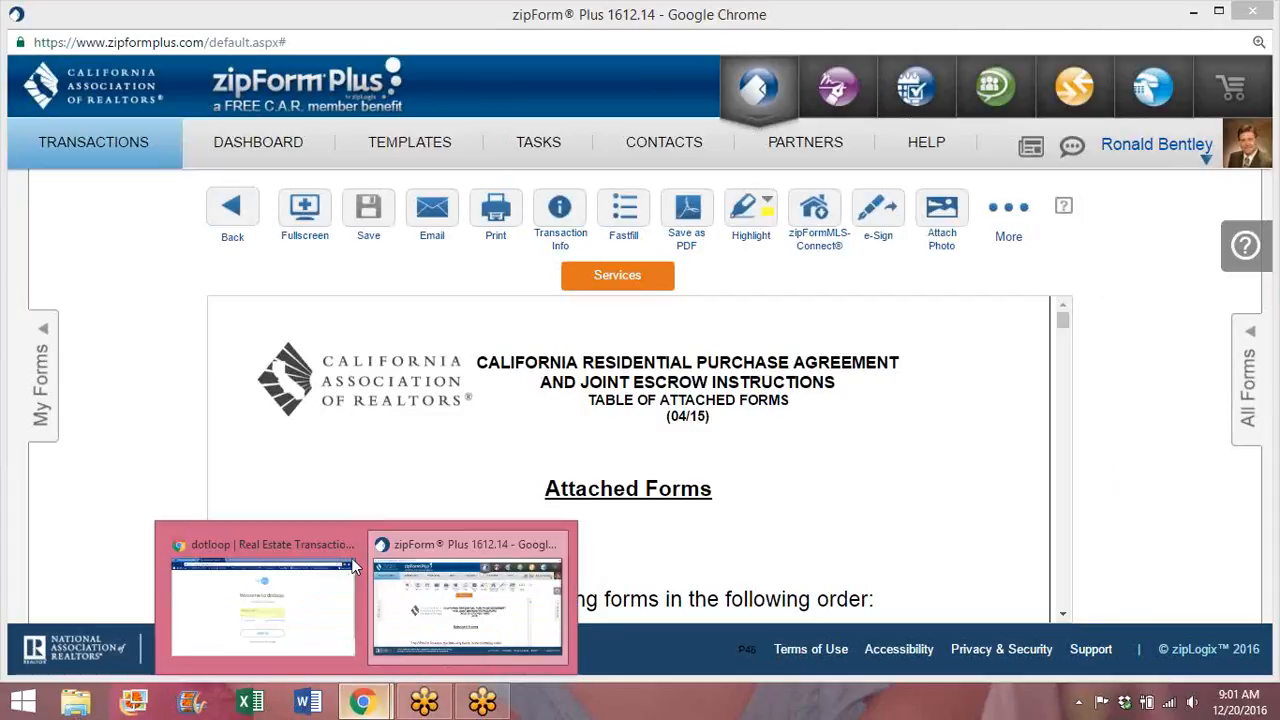
left_click(294, 586)
left_click(392, 17)
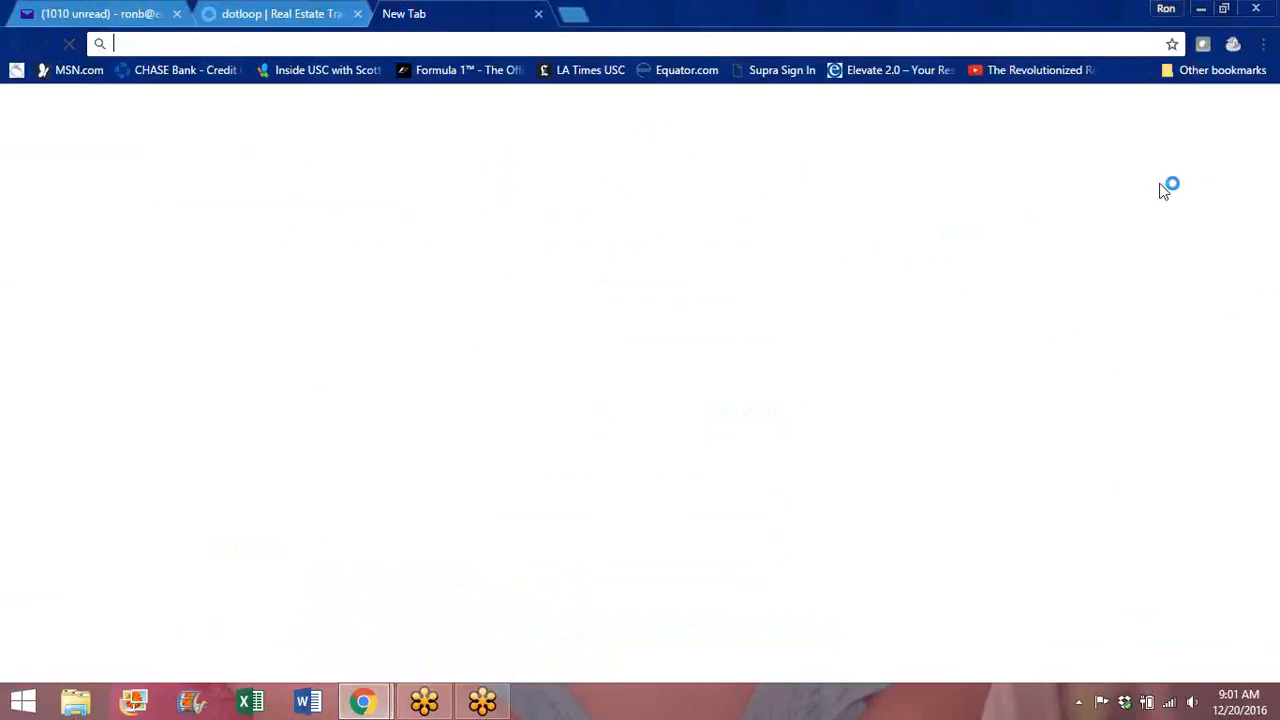
left_click(1220, 72)
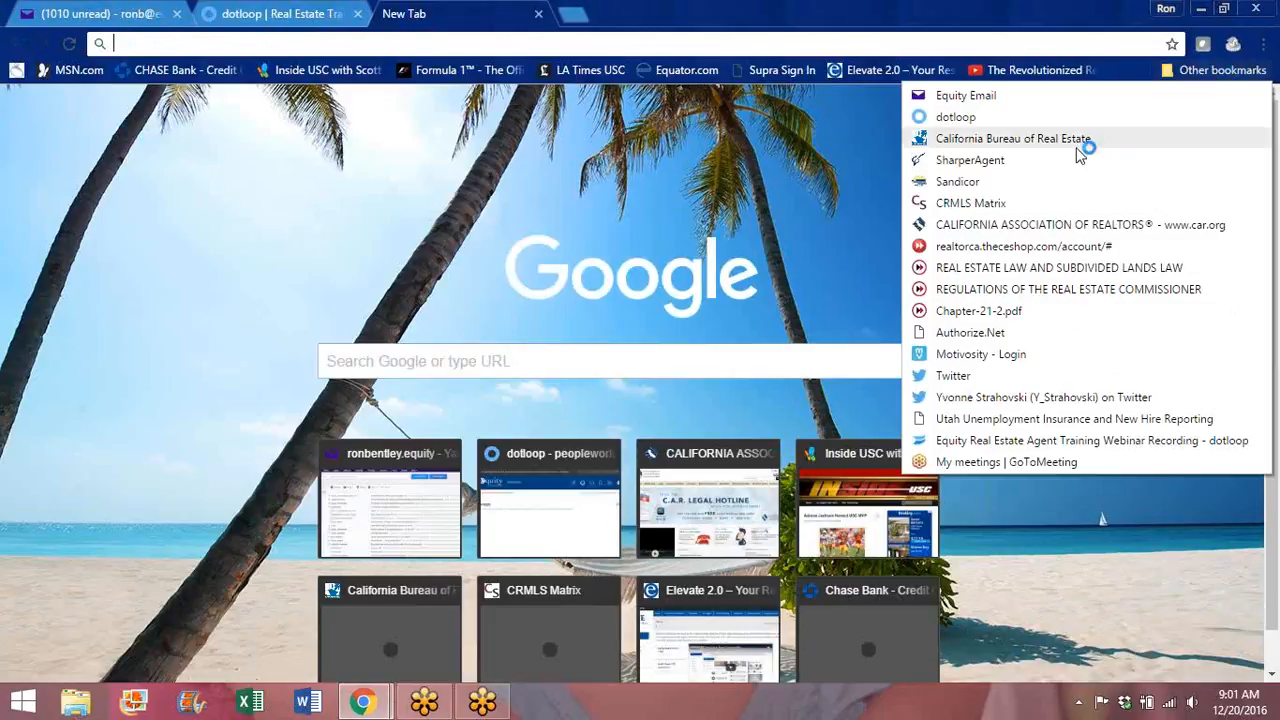
left_click(1070, 225)
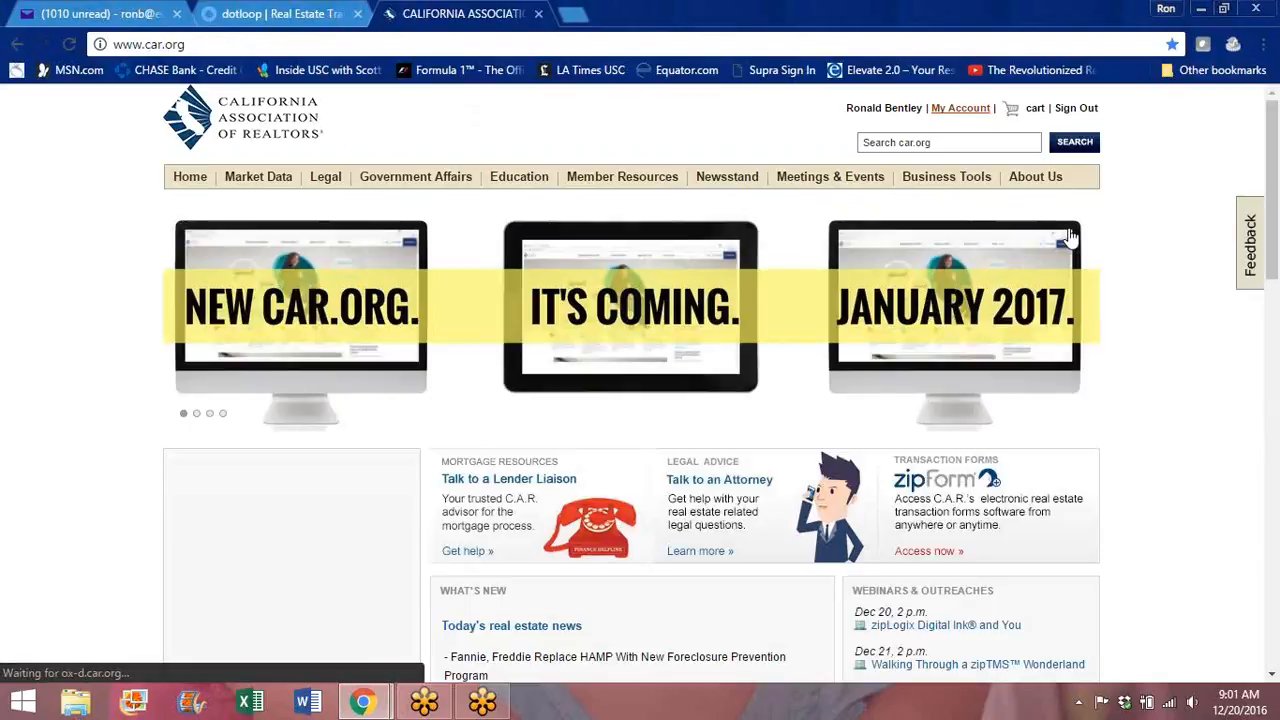
Step: Open zipForm Plus from Business Tools > zipForm, then return to the zipForm window
mouse_move(931, 177)
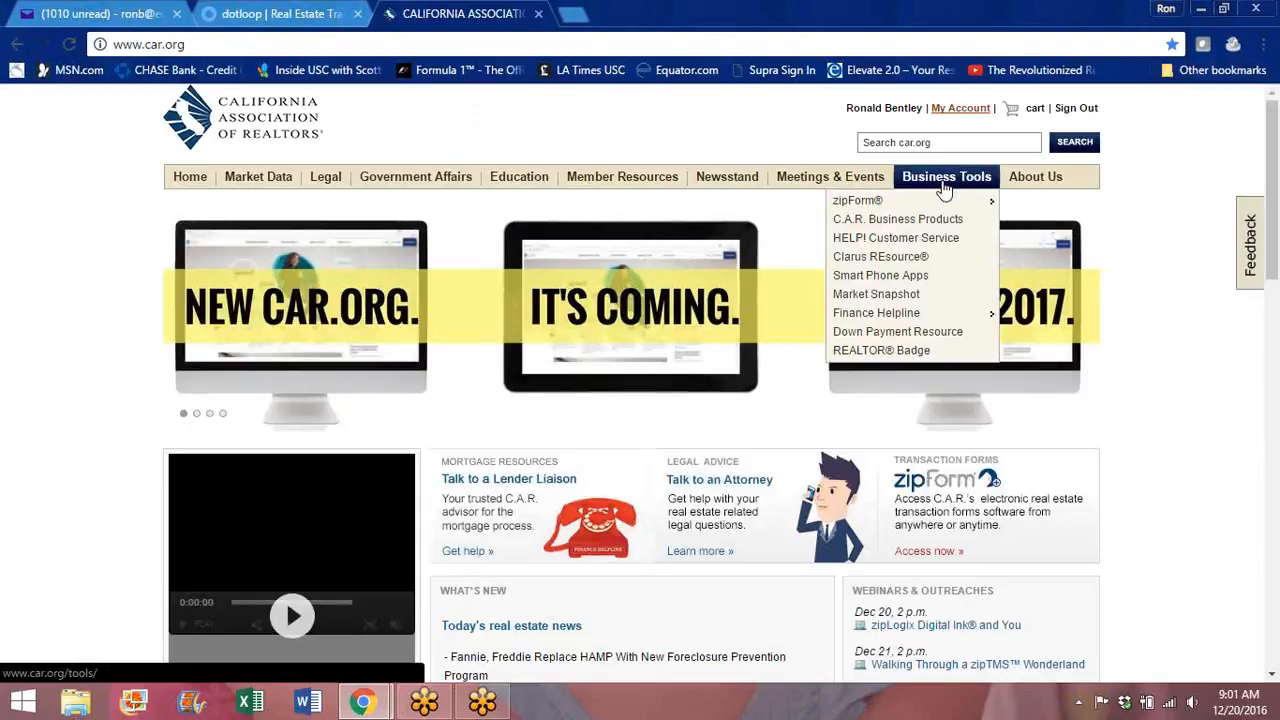
mouse_move(862, 203)
left_click(706, 204)
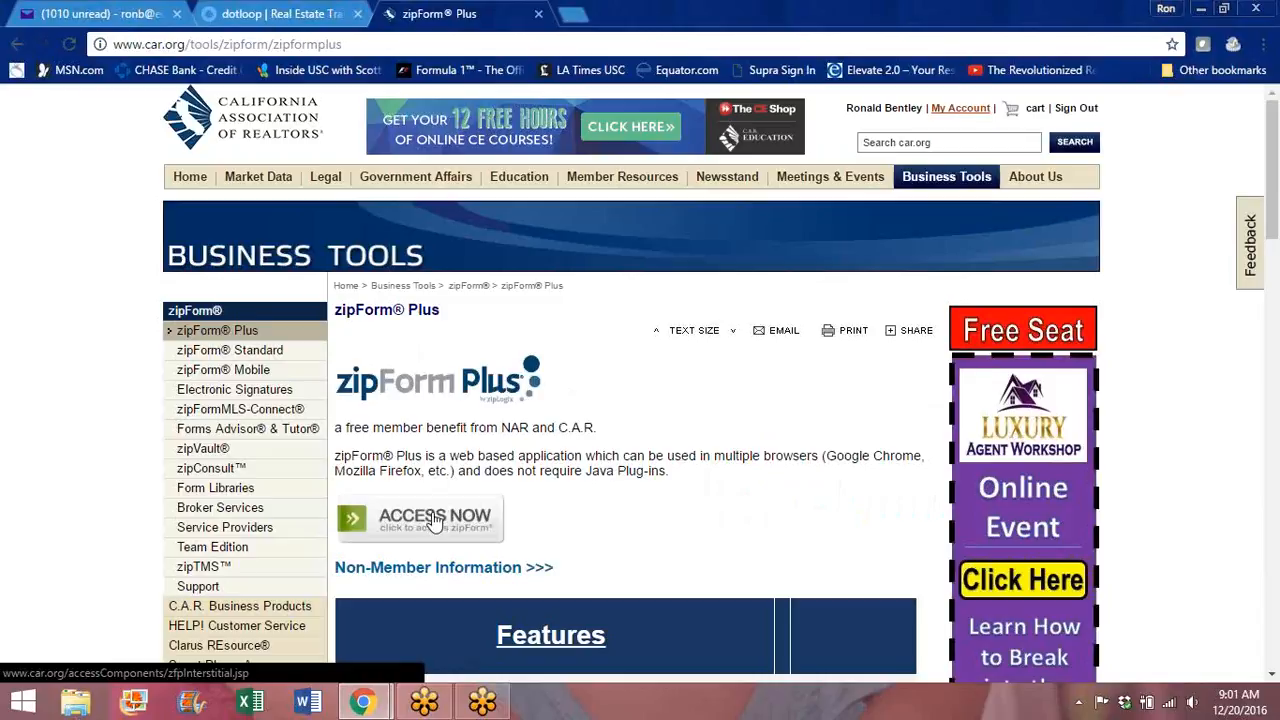
left_click(362, 702)
left_click(476, 628)
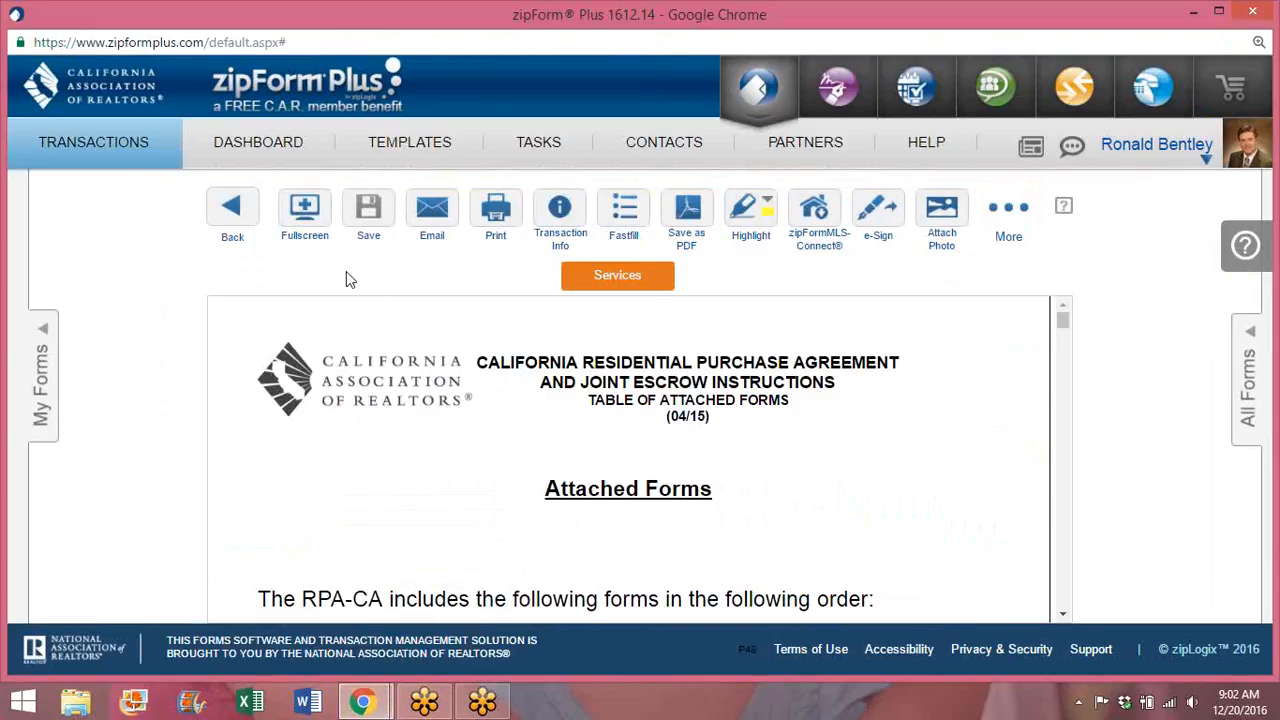
Step: Open the buyer's residential purchase transaction from the TRANSACTIONS list
mouse_move(96, 165)
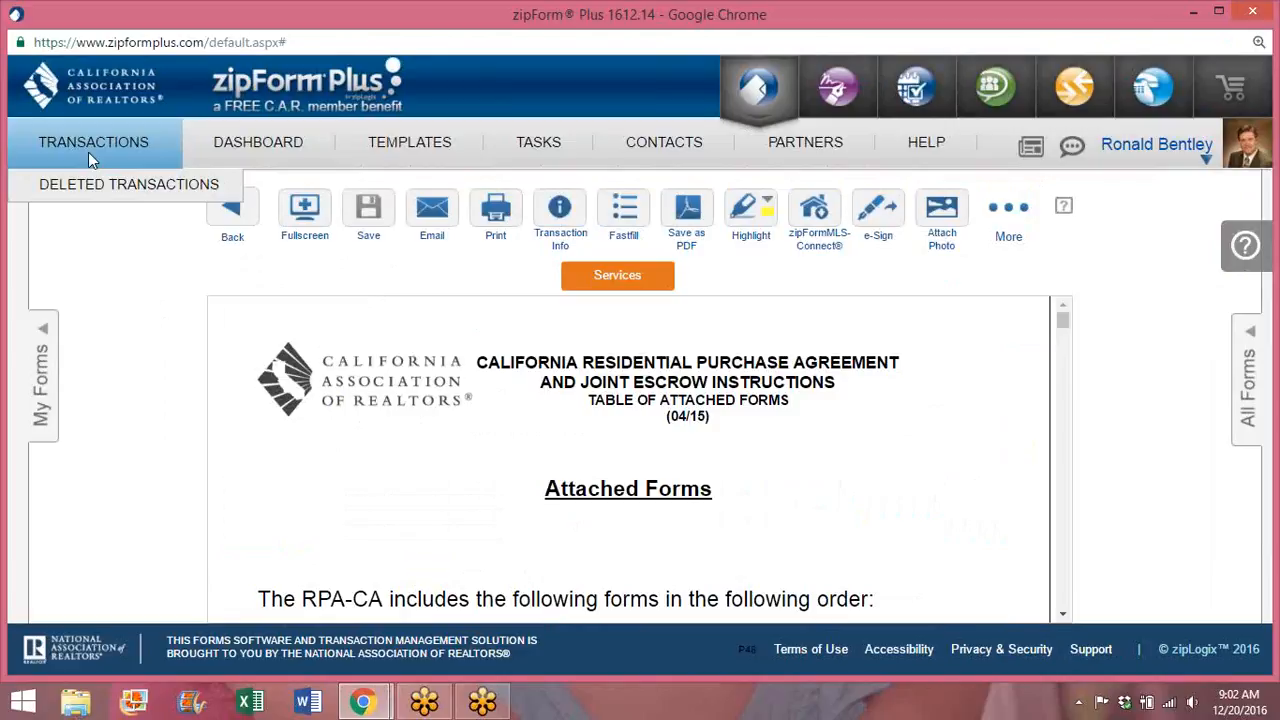
left_click(85, 141)
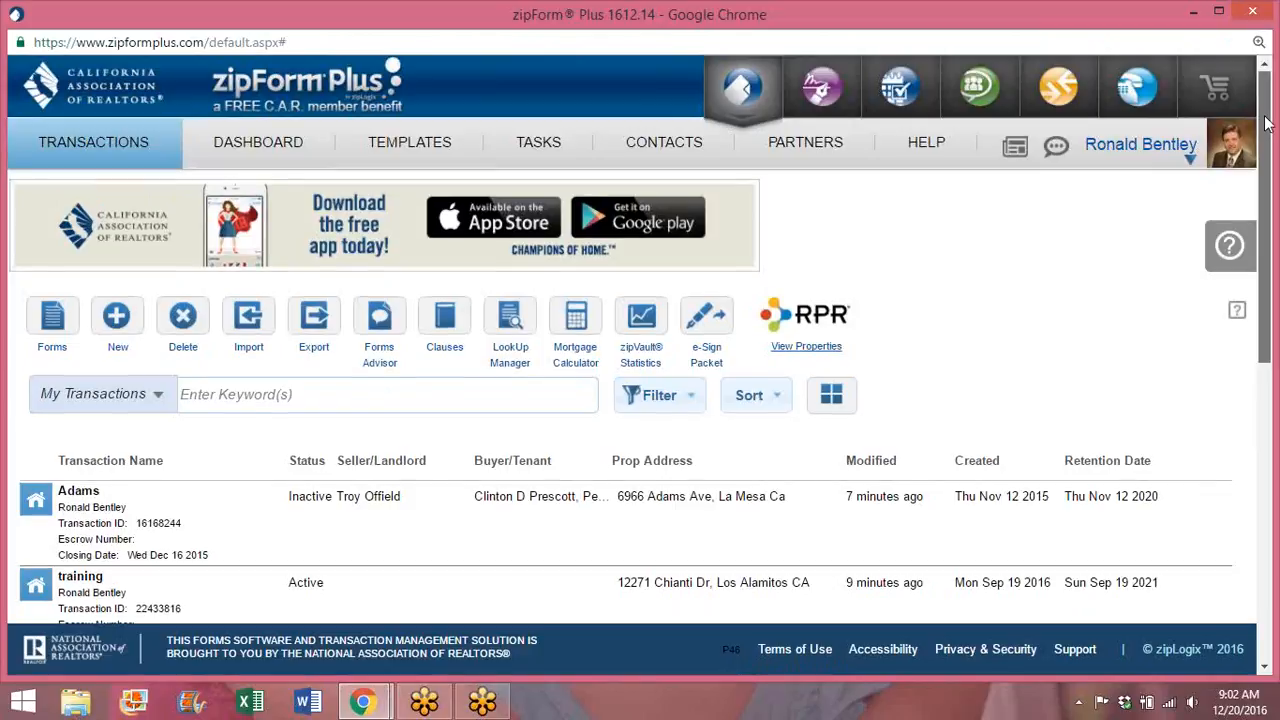
left_click_drag(1265, 110, 1268, 246)
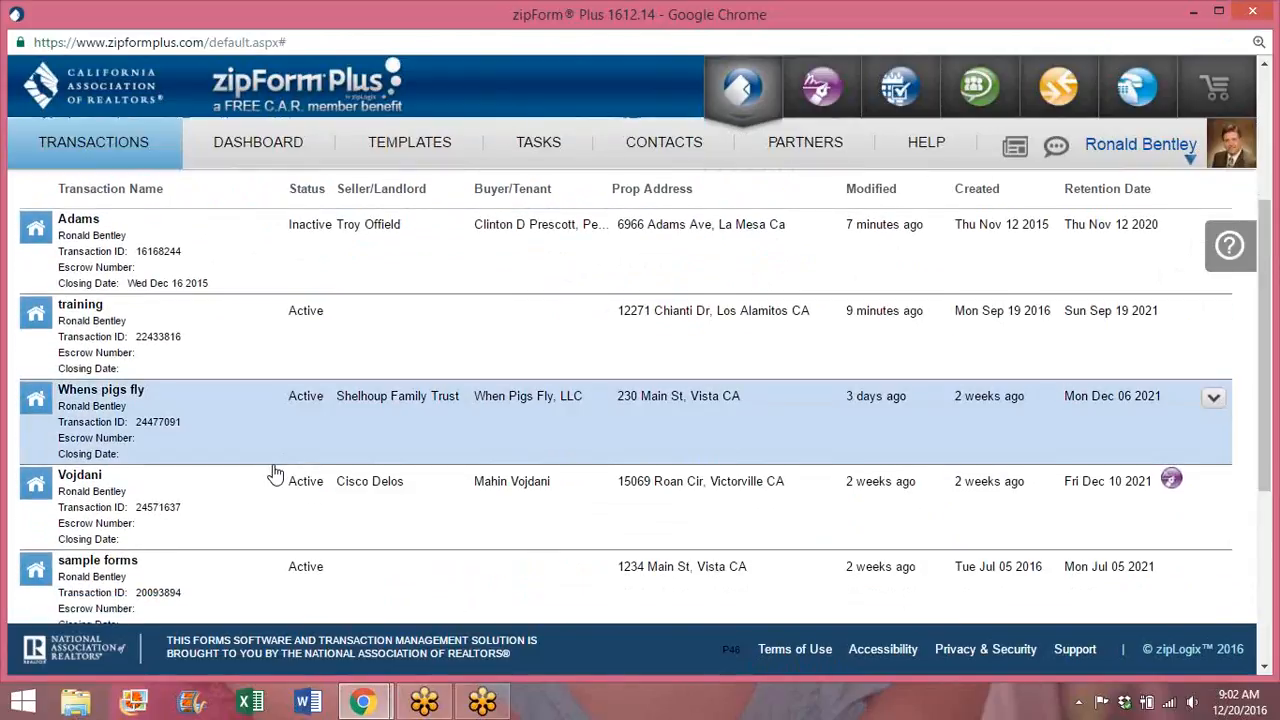
left_click(160, 520)
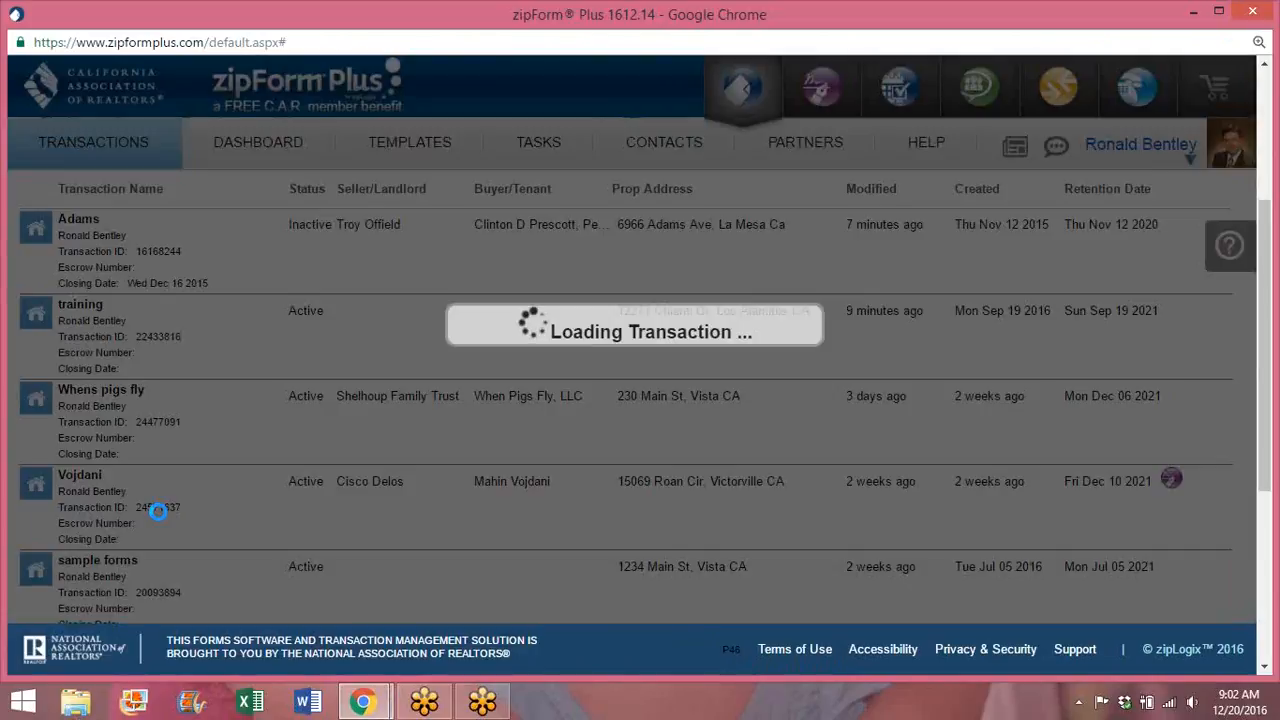
mouse_move(370, 706)
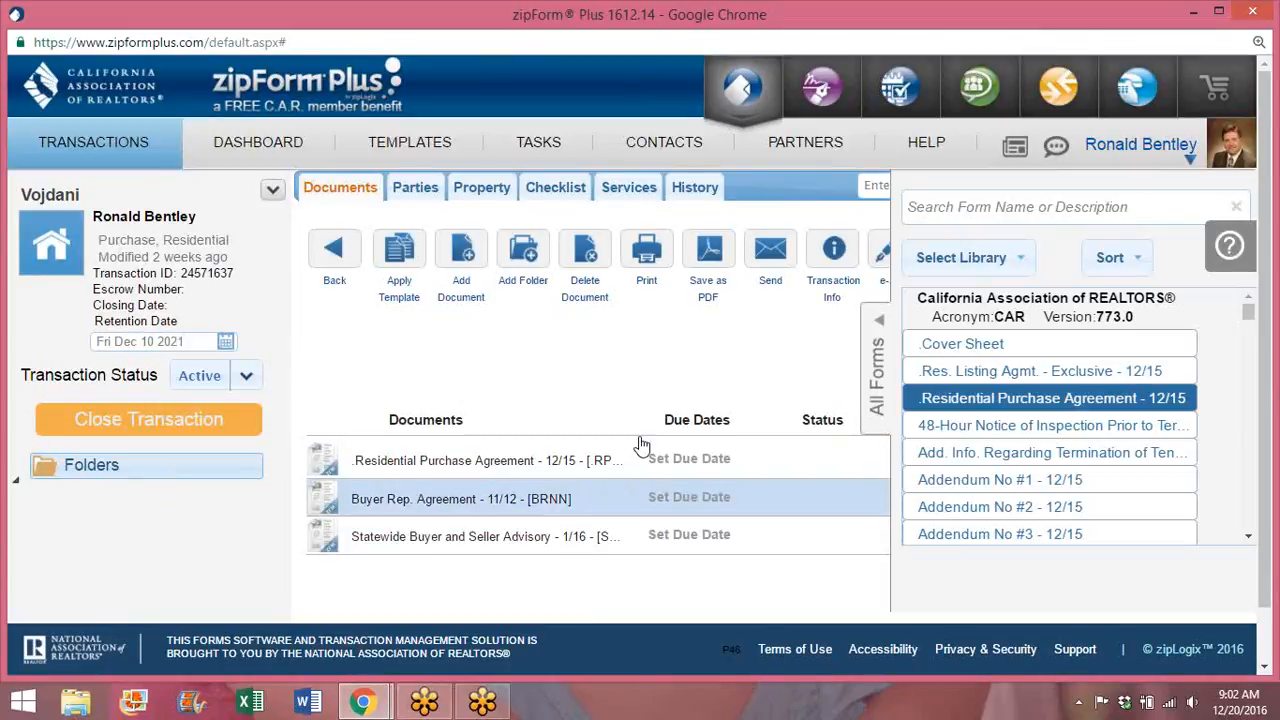
left_click(831, 24)
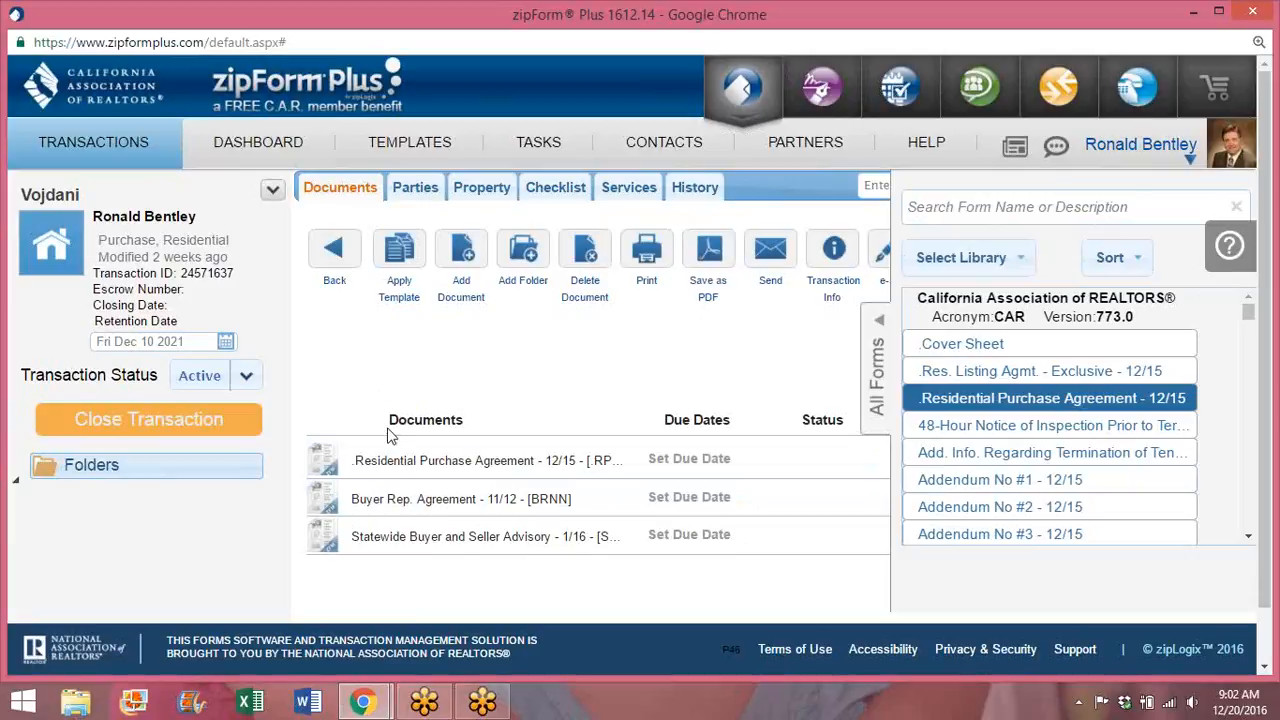
Step: Review the Residential Purchase Agreement by scrolling through it, then return to the documents
left_click(497, 463)
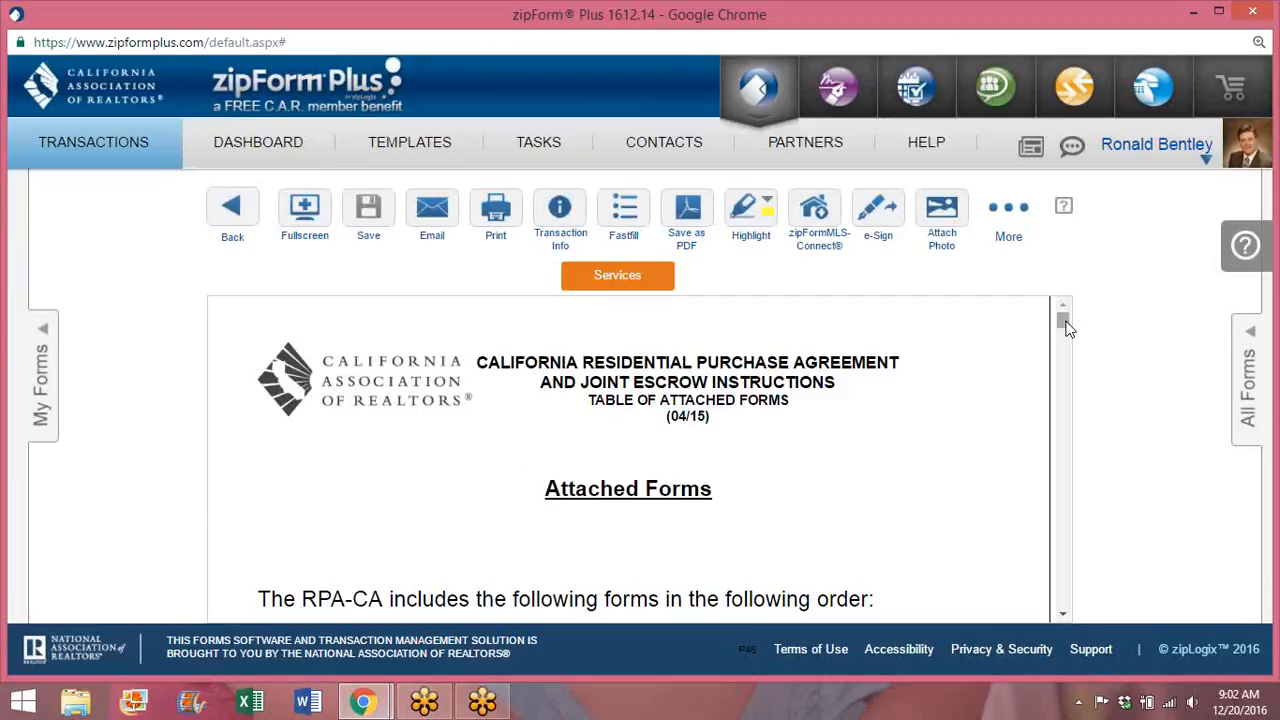
left_click_drag(1066, 323, 1067, 374)
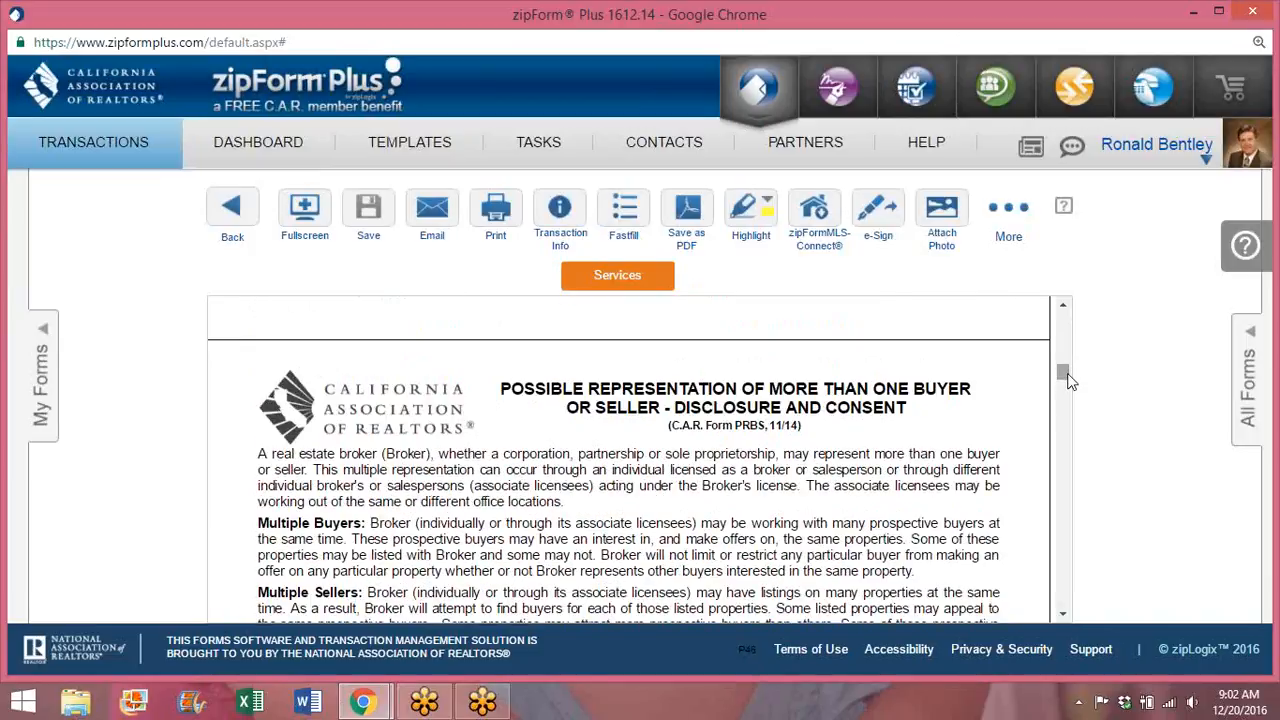
left_click_drag(1067, 373, 1058, 589)
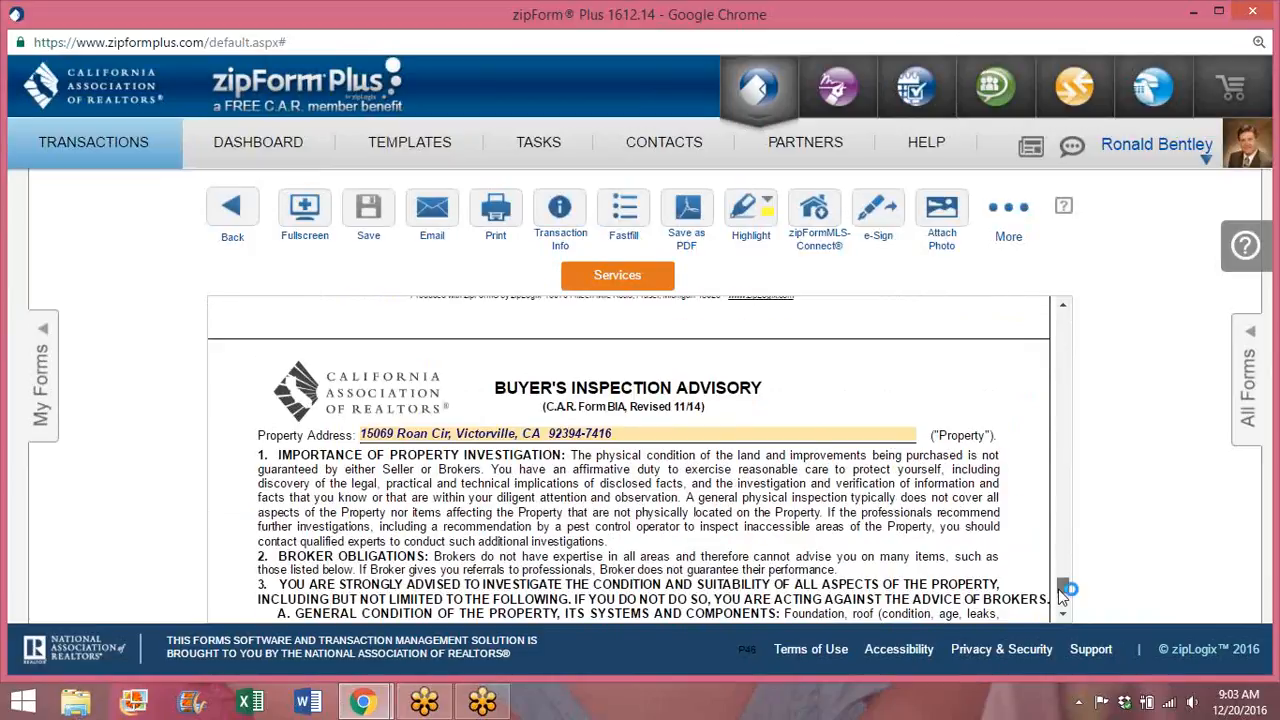
left_click_drag(1058, 589, 1062, 316)
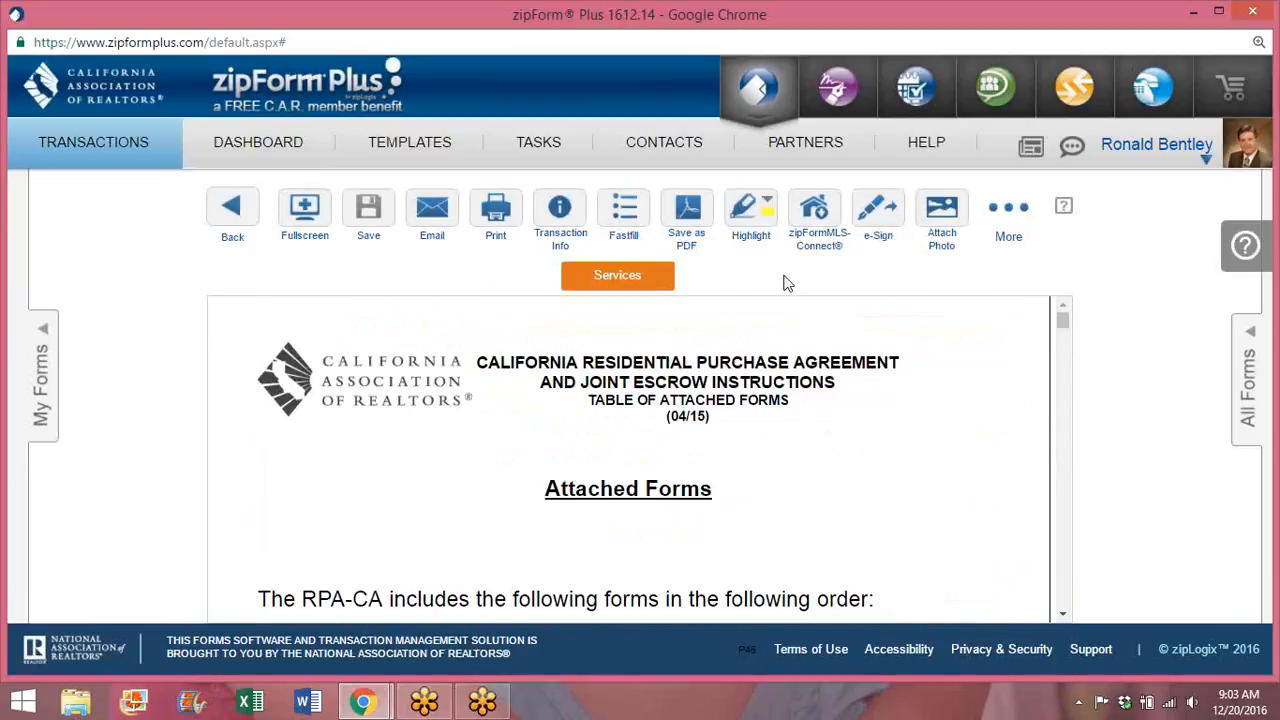
left_click(229, 206)
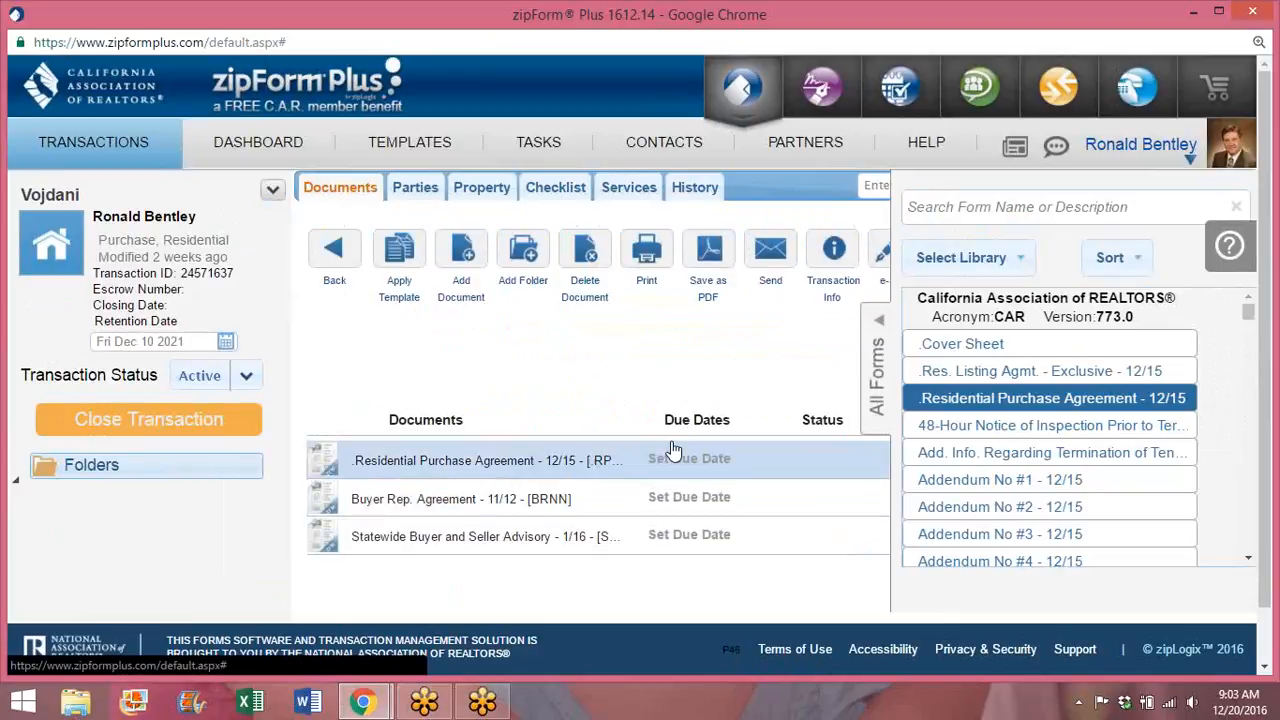
Step: Scroll the All Forms library list beside the transaction's documents
left_click_drag(1249, 316, 1249, 350)
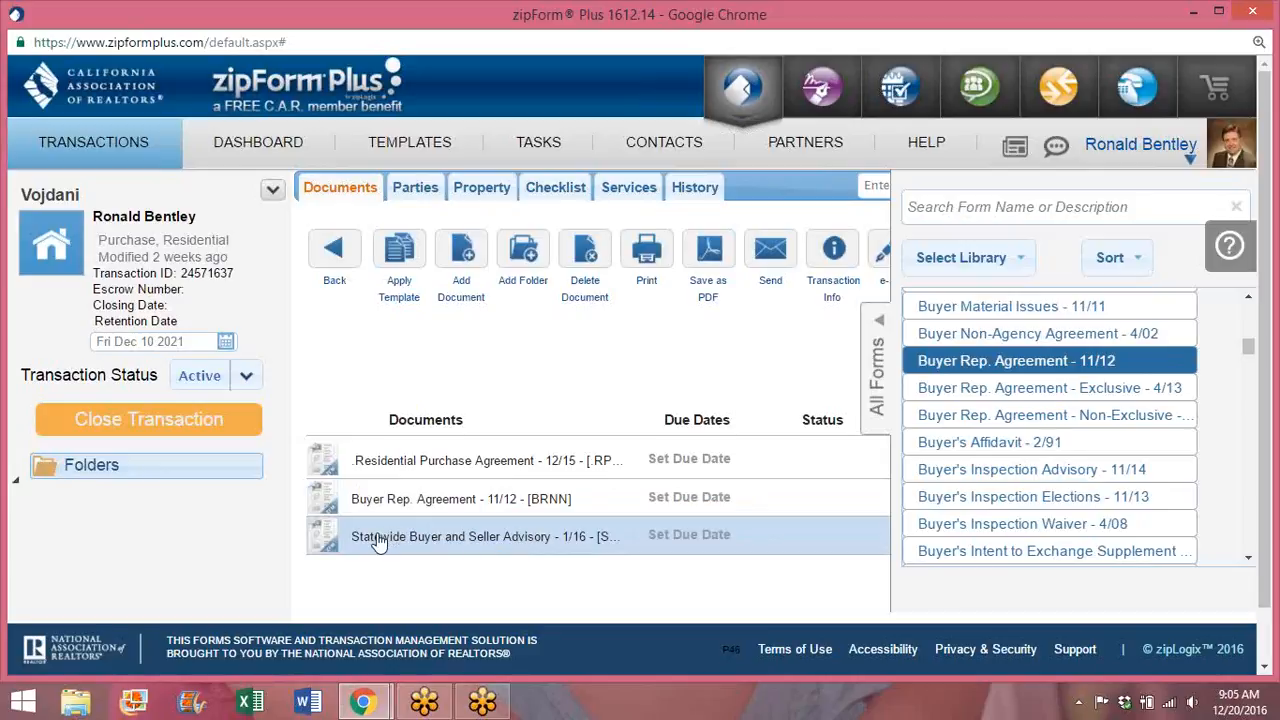
Step: Review the Statewide Buyer and Seller Advisory (SBSA), scrolling down and back to its top
left_click(425, 534)
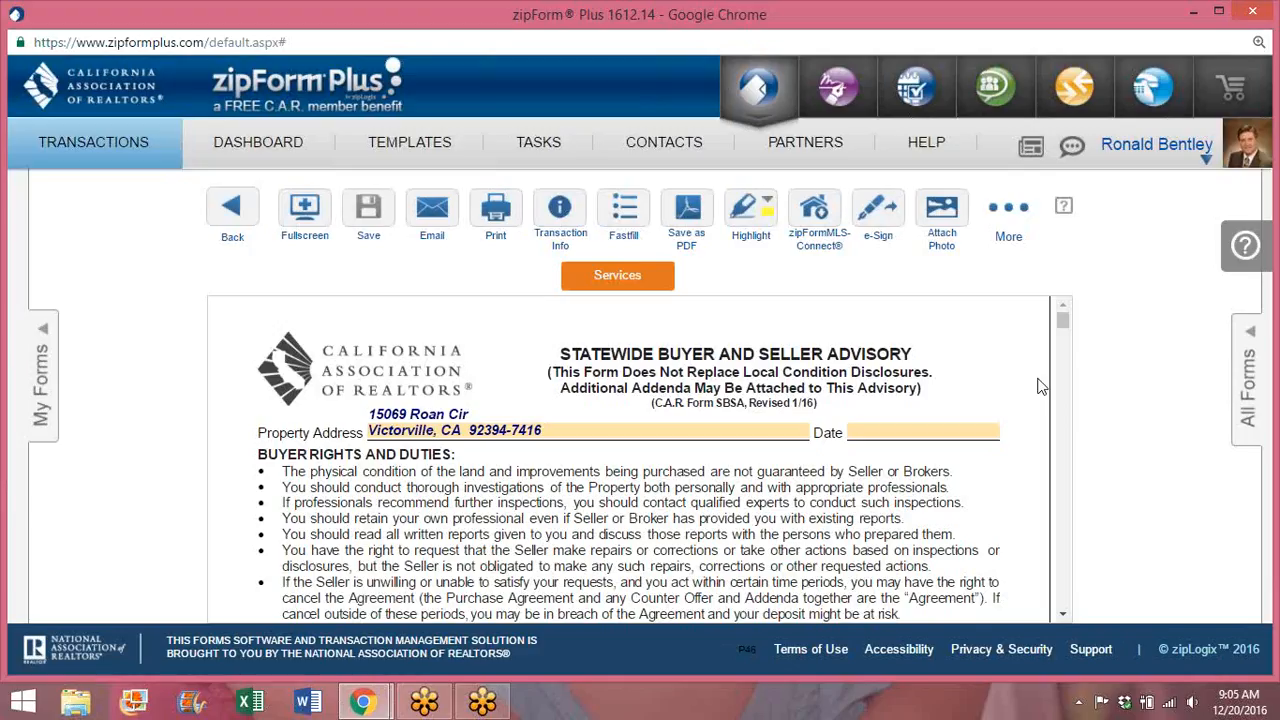
left_click_drag(1064, 322, 1063, 345)
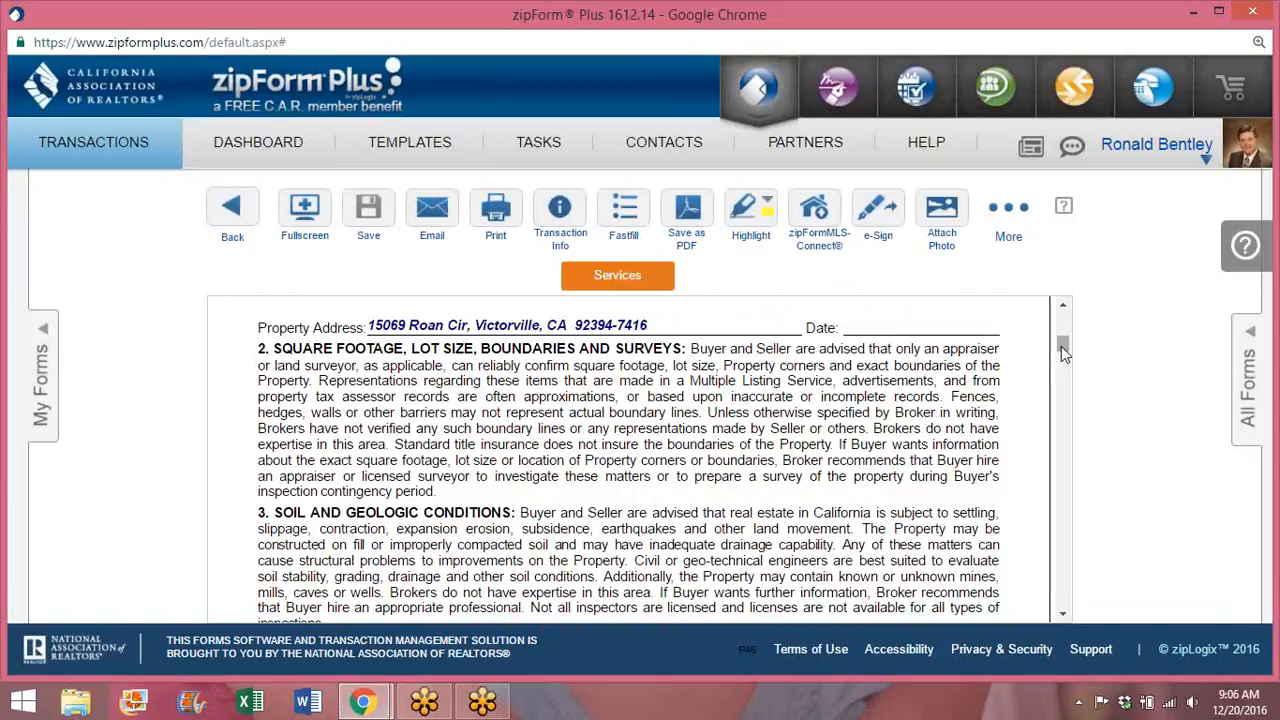
left_click_drag(1065, 347, 1062, 307)
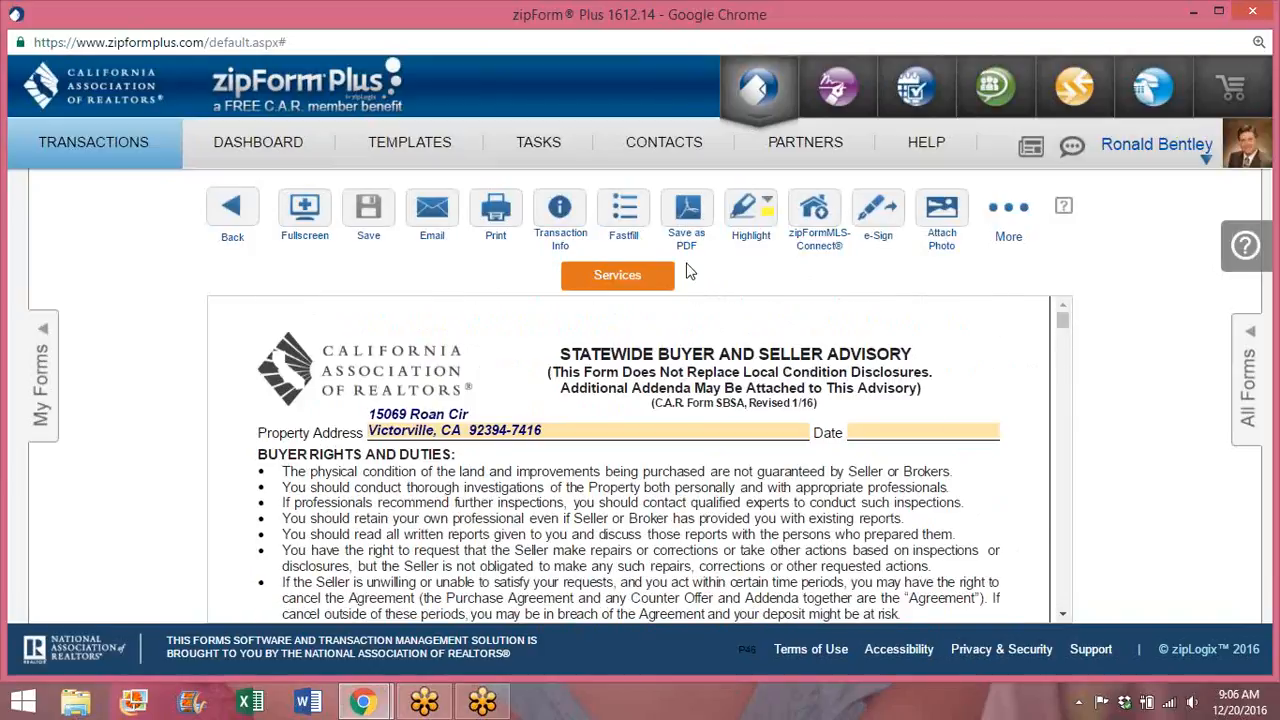
Step: Close the advisory, collapse the All Forms library and open the Copy PDF panel
left_click(230, 209)
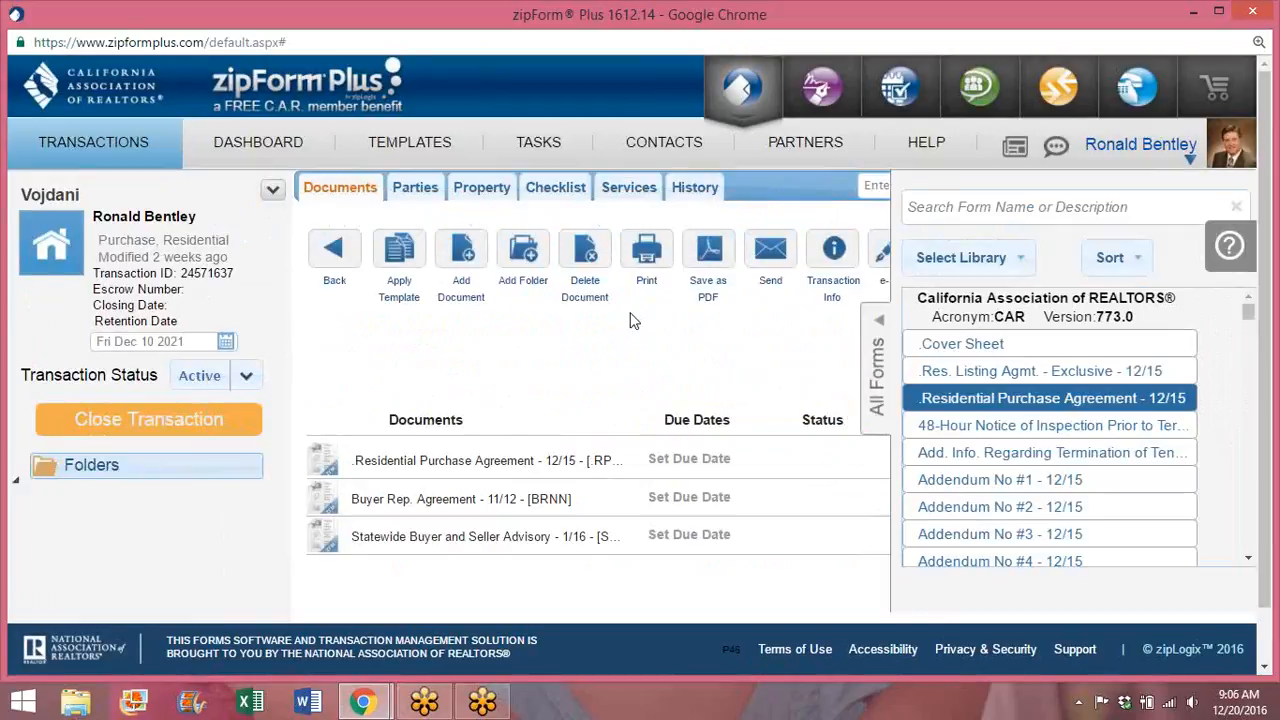
left_click(876, 372)
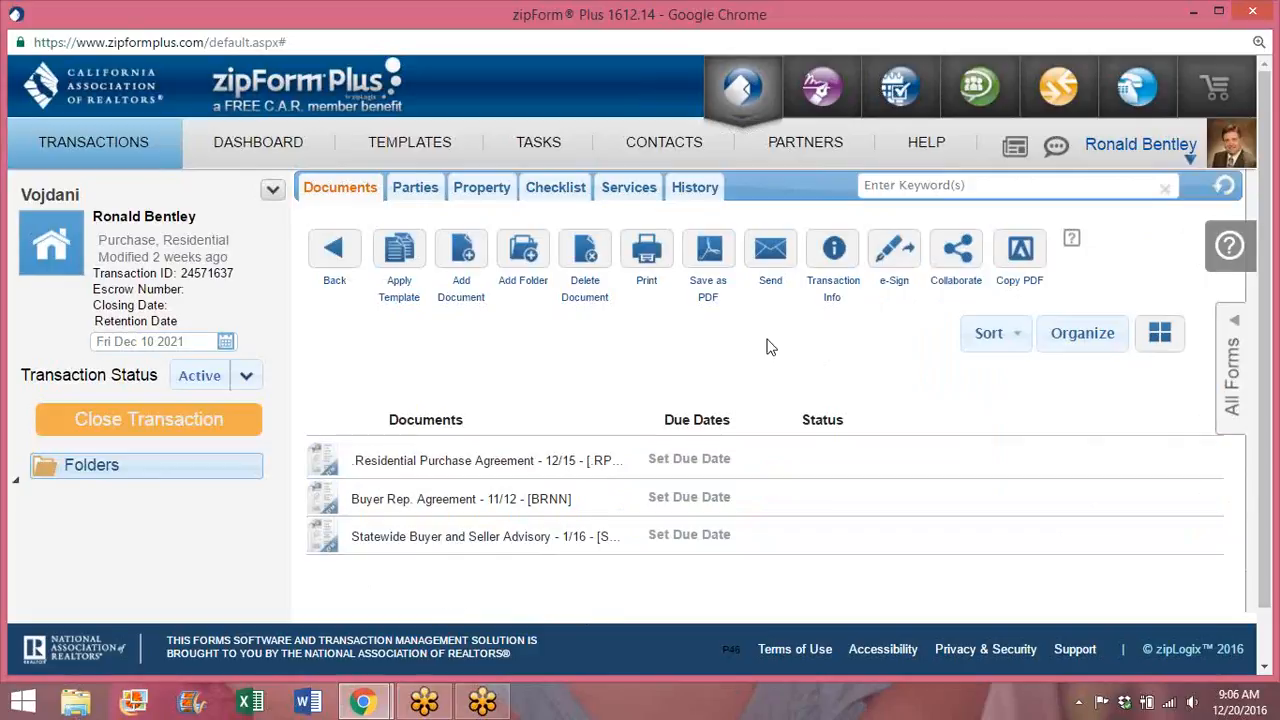
left_click(1019, 252)
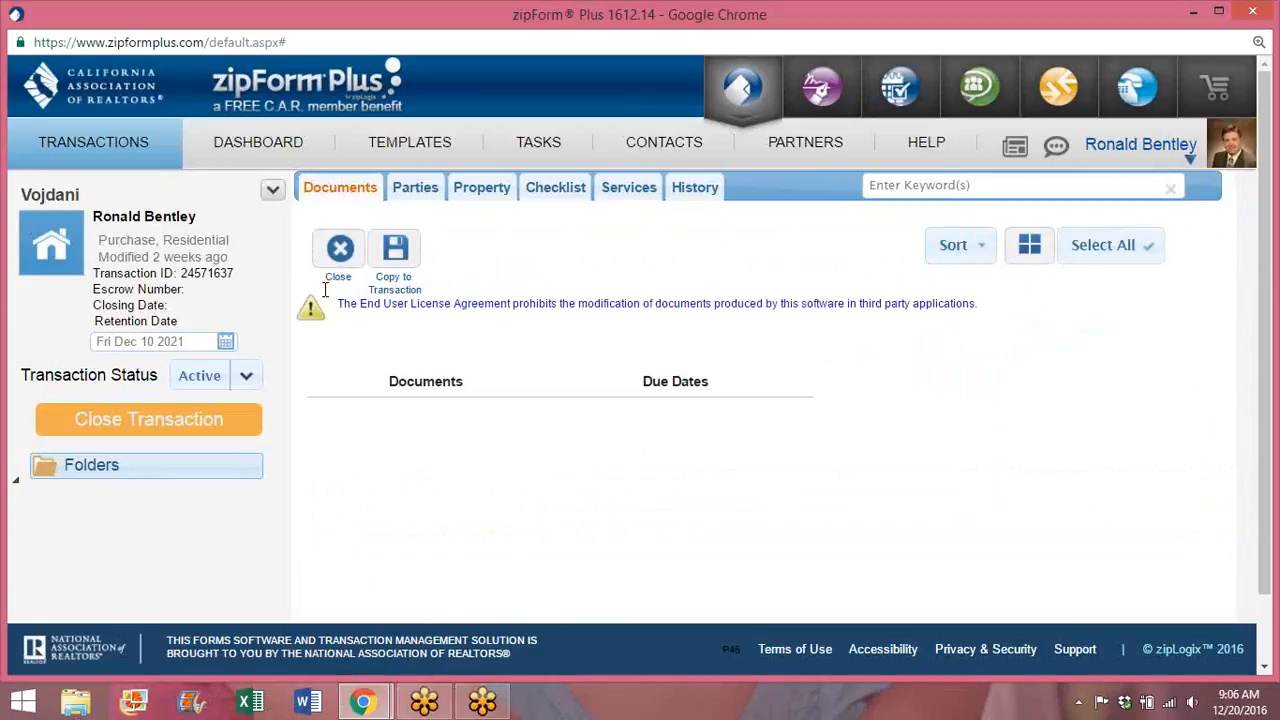
Step: Return to the transactions list and reopen the buyer's purchase transaction
left_click(117, 159)
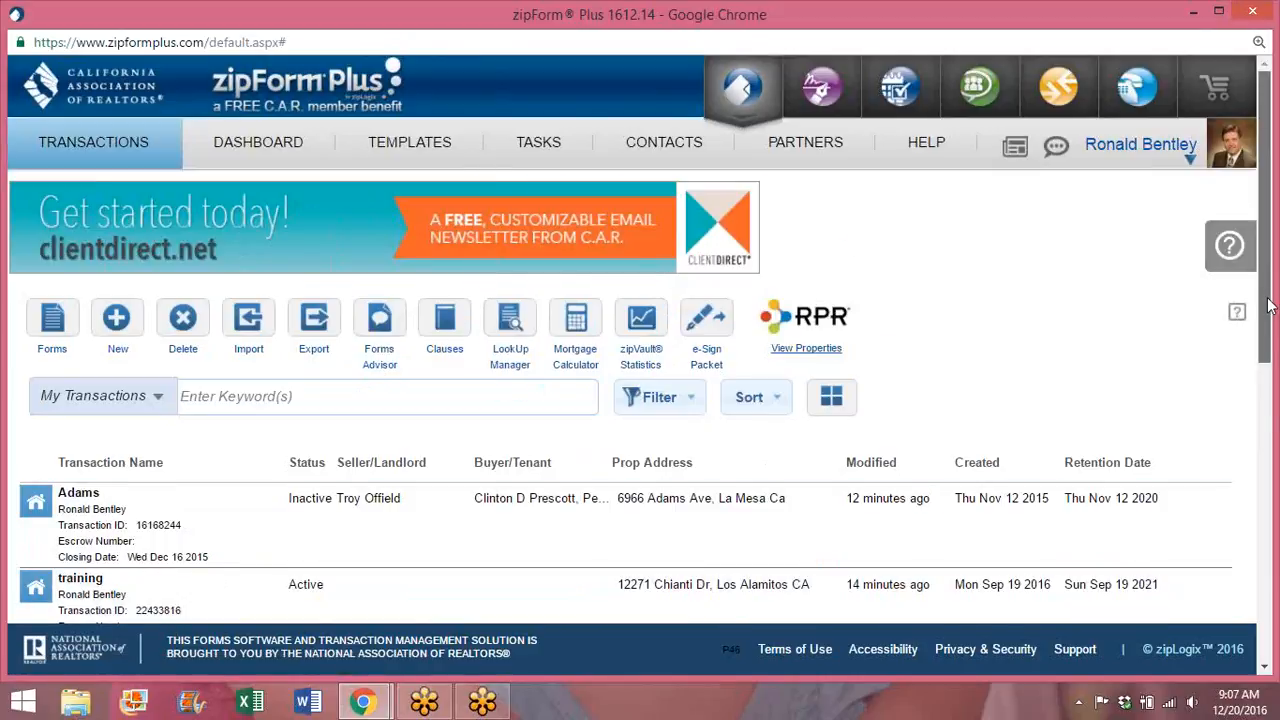
scroll(600, 450, "down", 3)
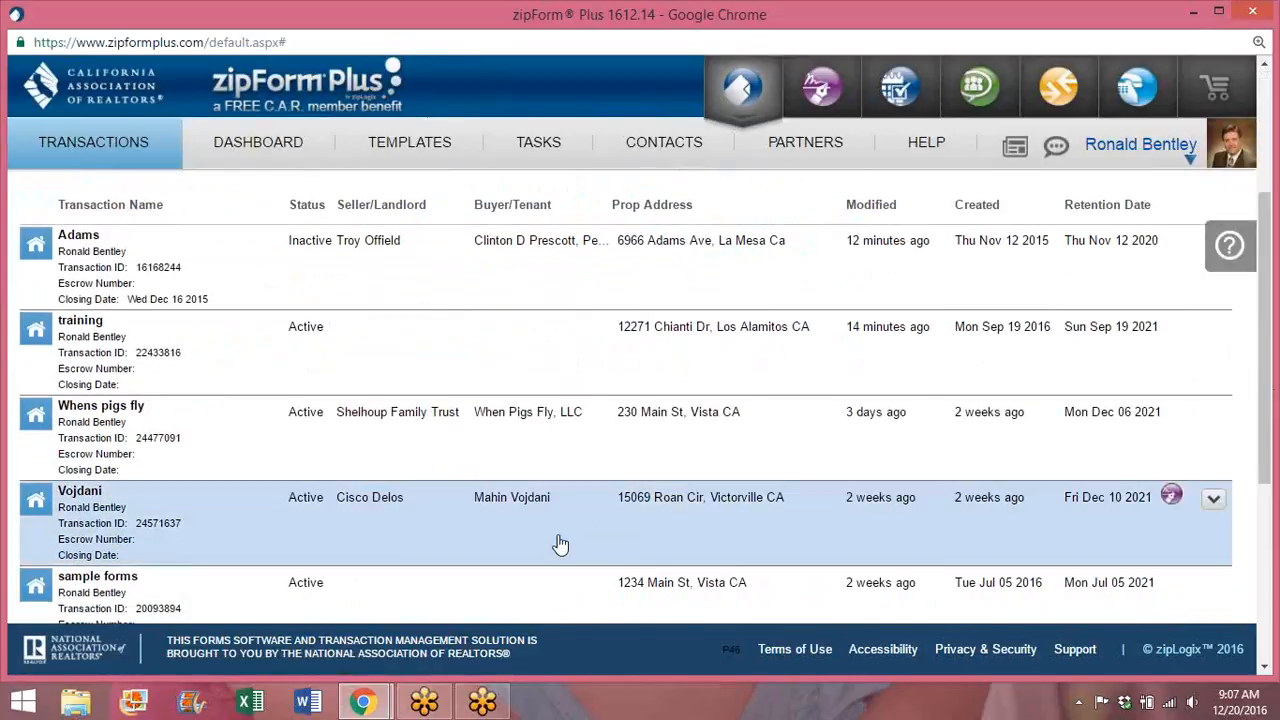
left_click(560, 544)
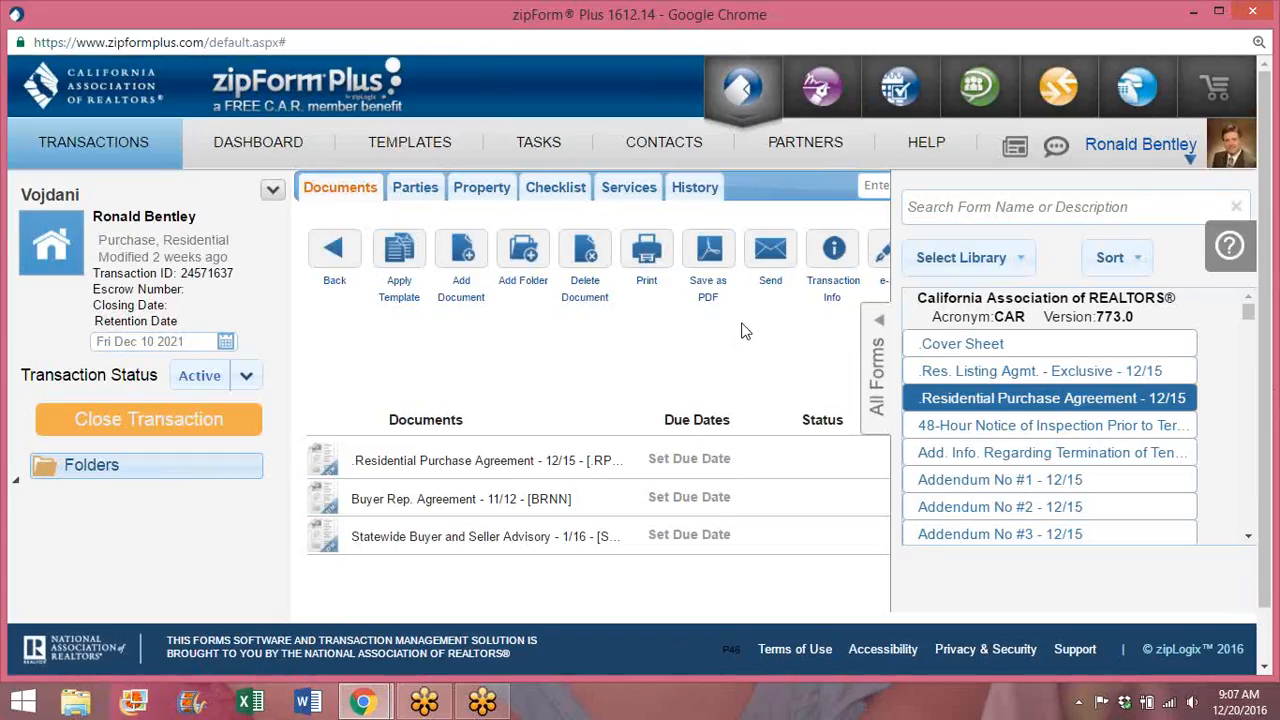
Step: Save the purchase agreement, buyer rep agreement and advisory as separate PDFs in one zip
left_click(708, 253)
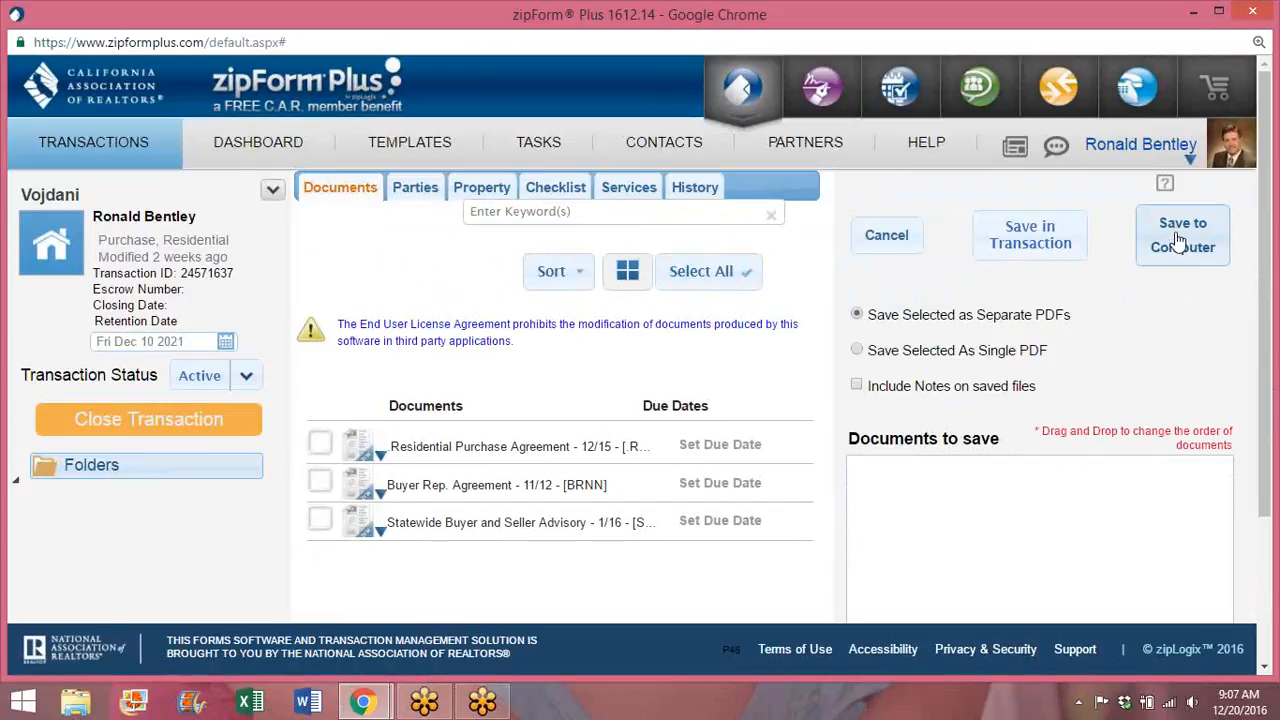
left_click(319, 443)
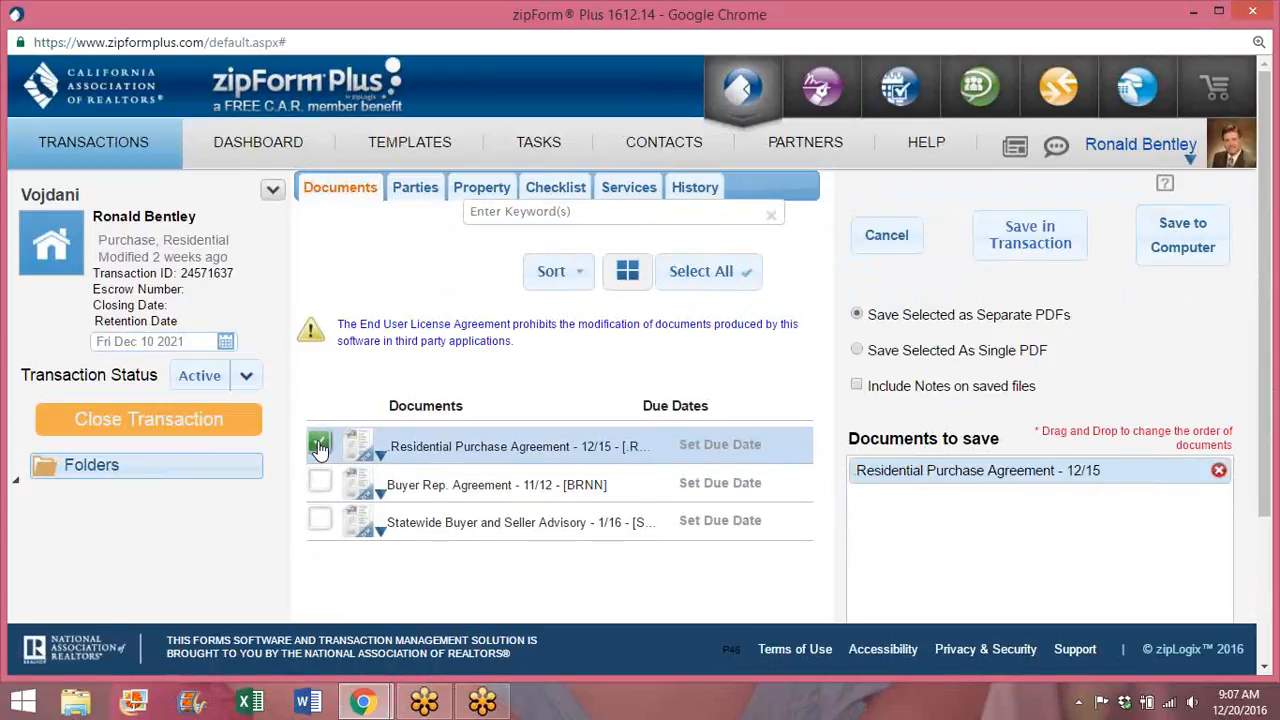
left_click(319, 481)
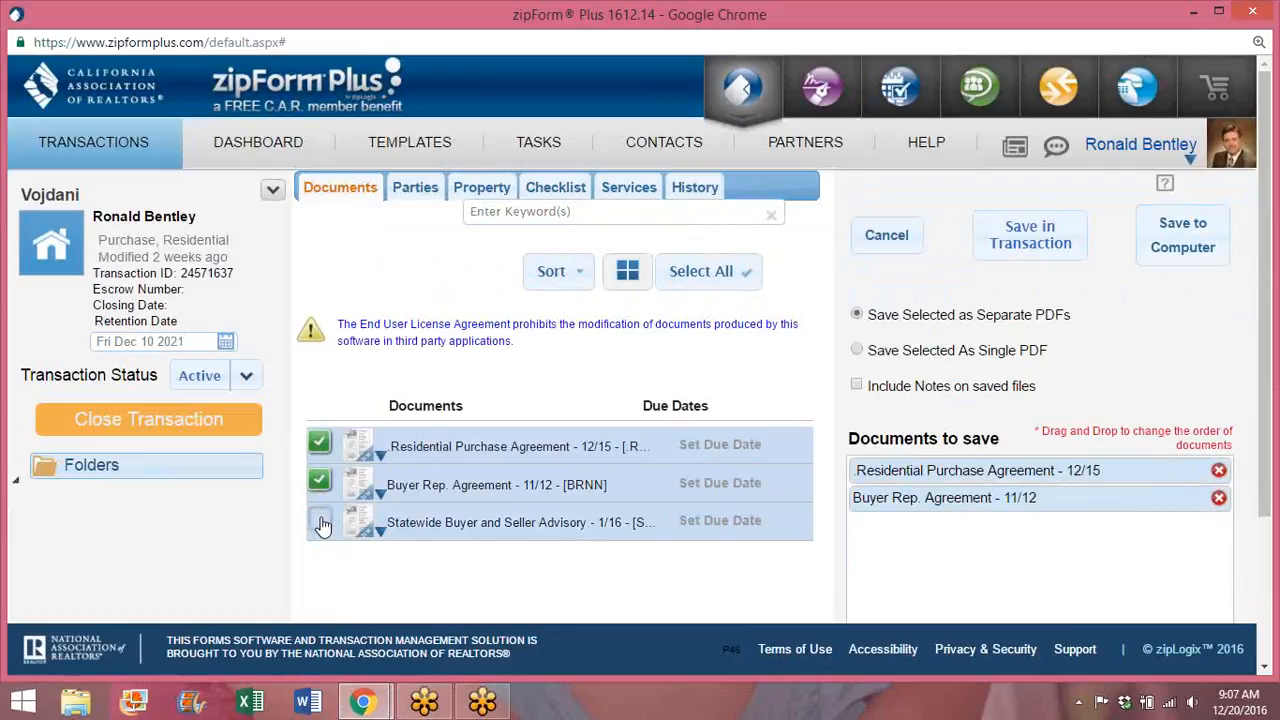
left_click(319, 519)
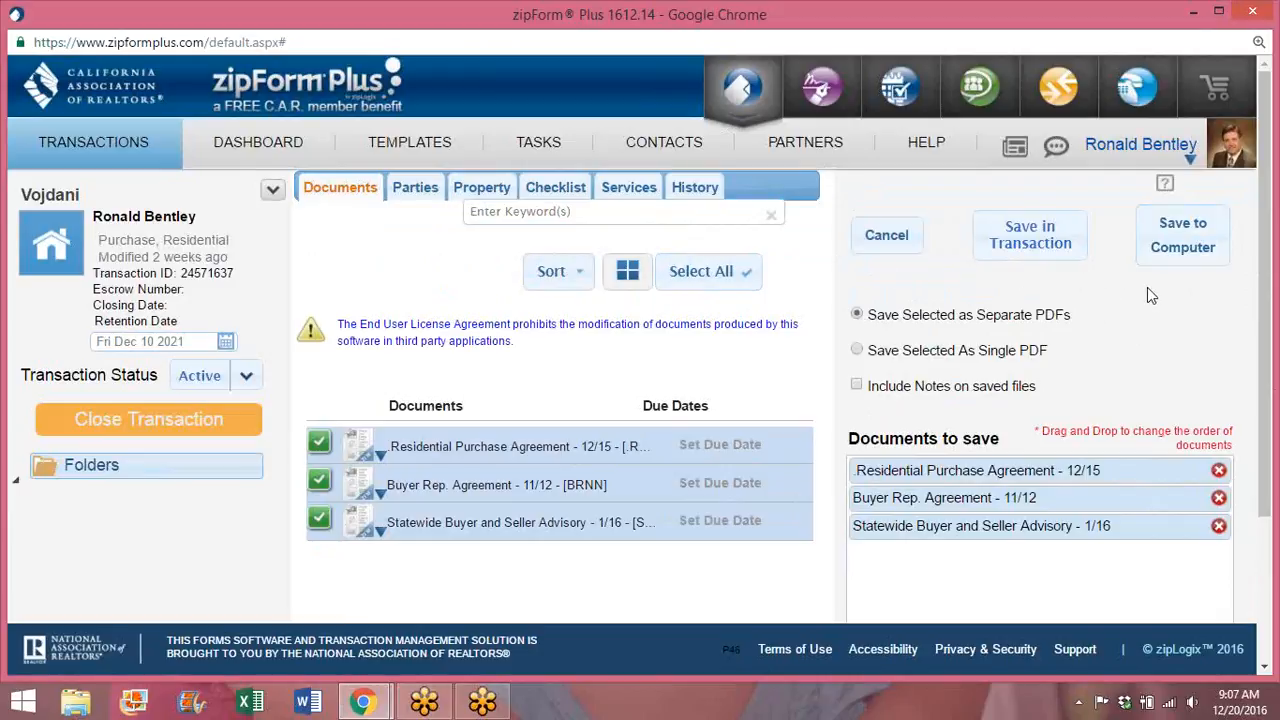
left_click(1181, 233)
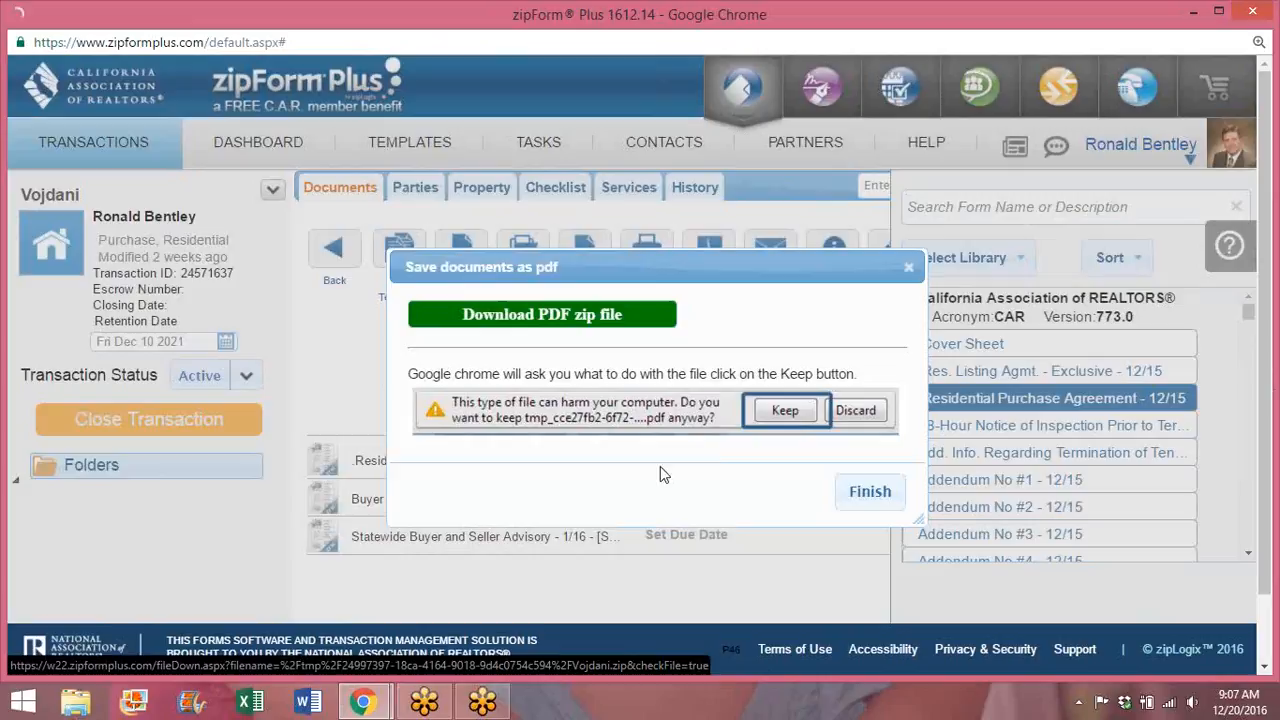
left_click(870, 493)
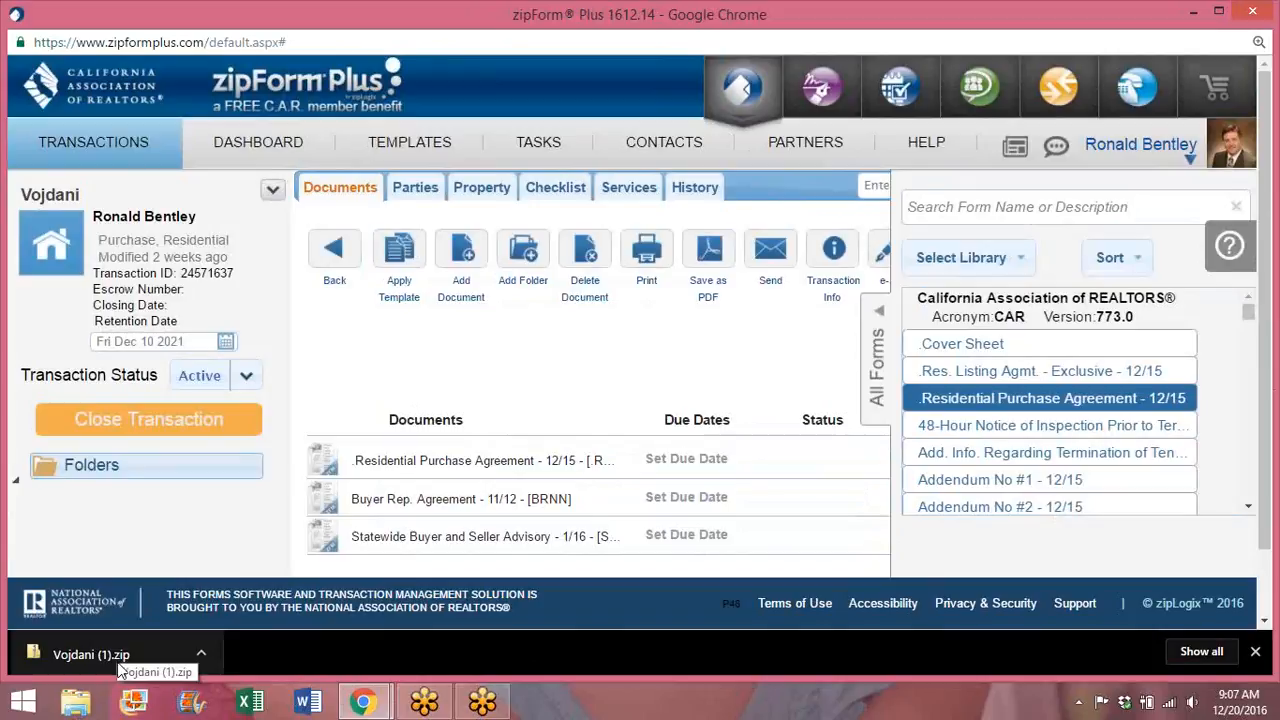
Step: Extract the downloaded zip's three PDF forms into a folder under Downloads
left_click(158, 655)
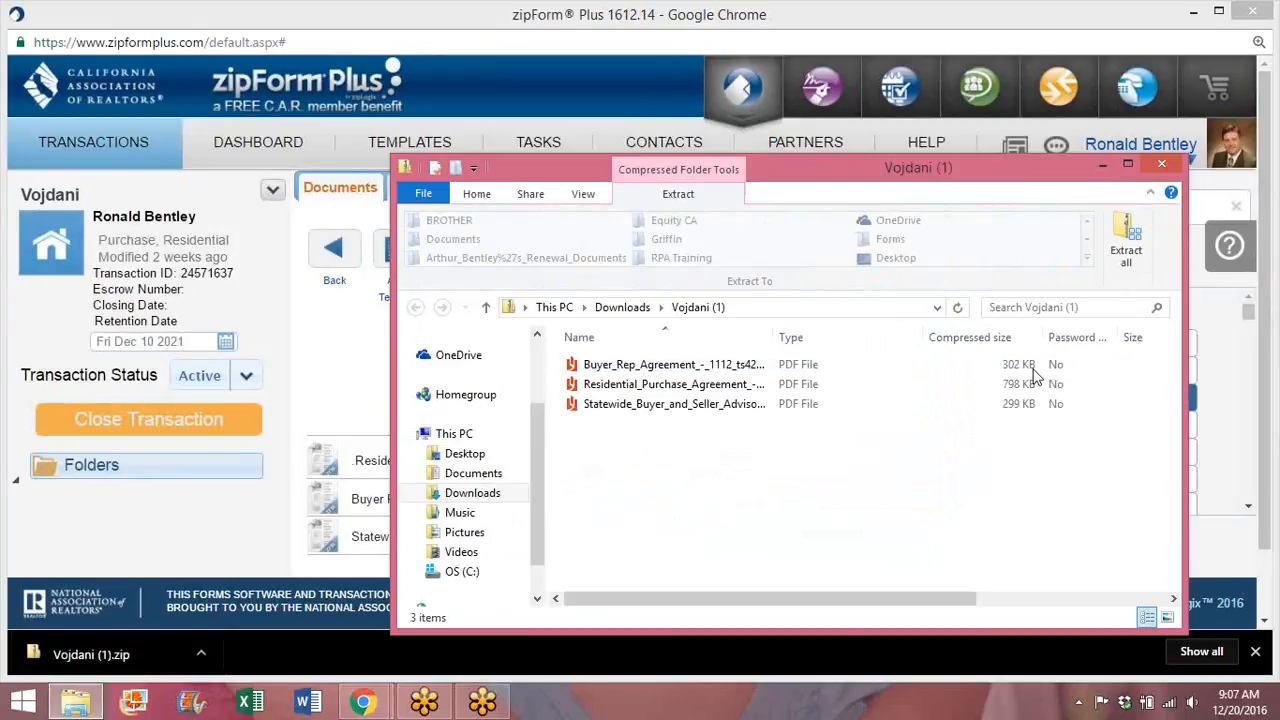
left_click(1126, 250)
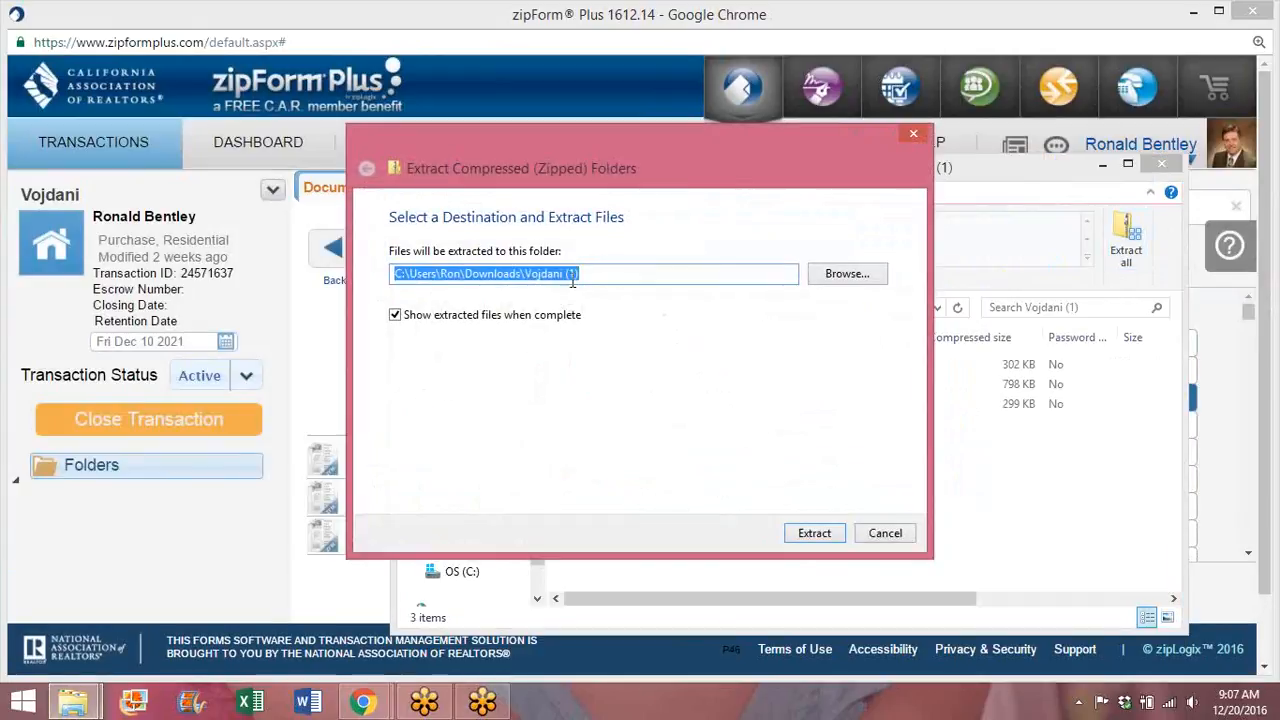
left_click(815, 535)
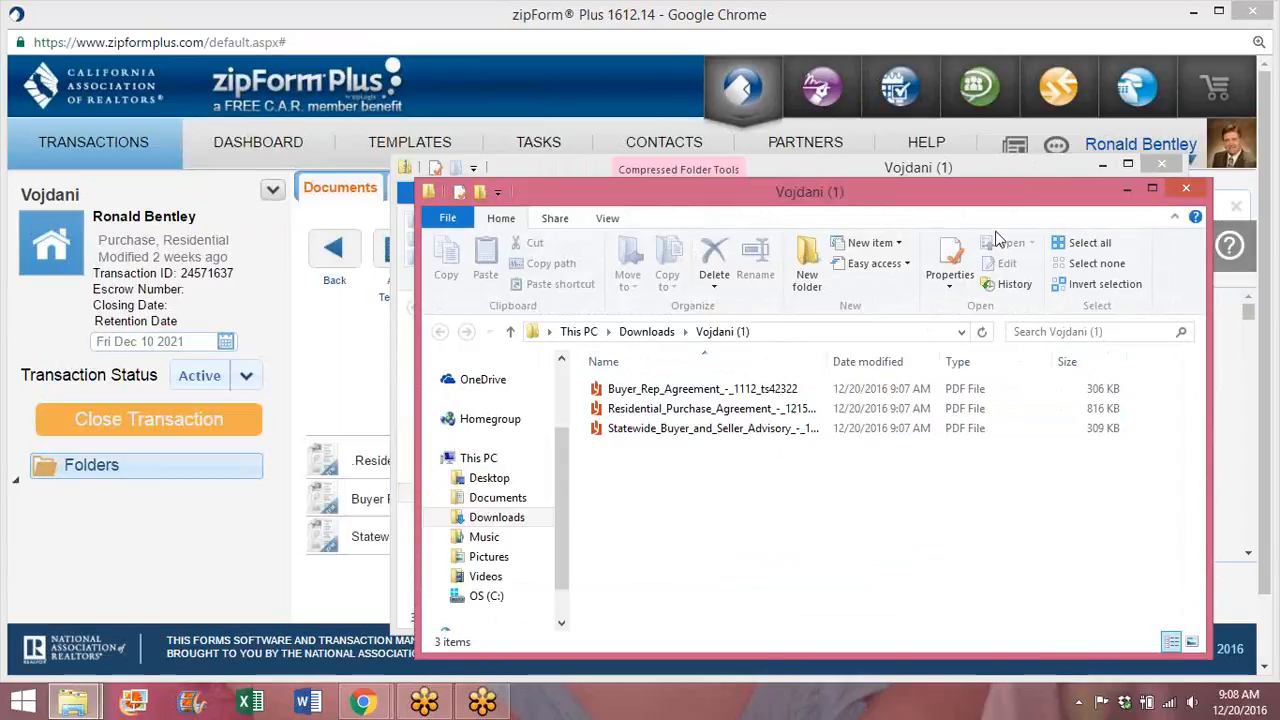
left_click(1158, 163)
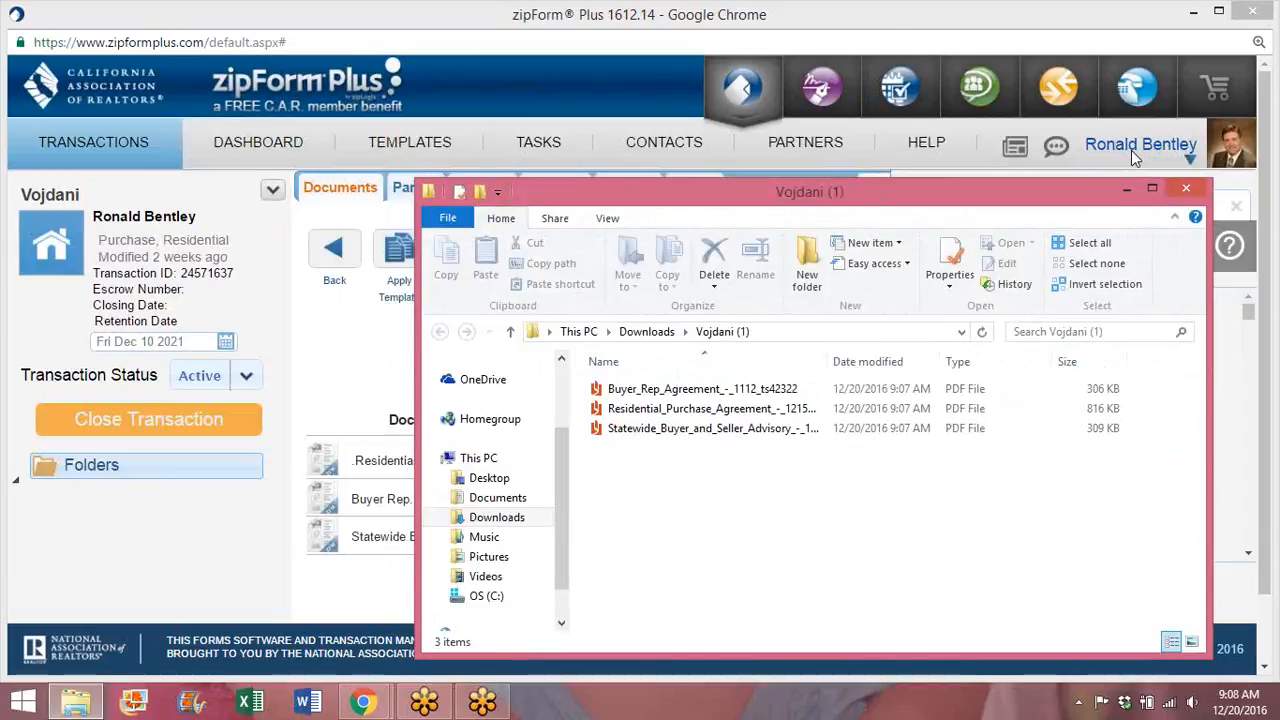
Step: Minimize the zipForm window, close the zipForm Plus tab, and sign in to dotloop
left_click(1195, 13)
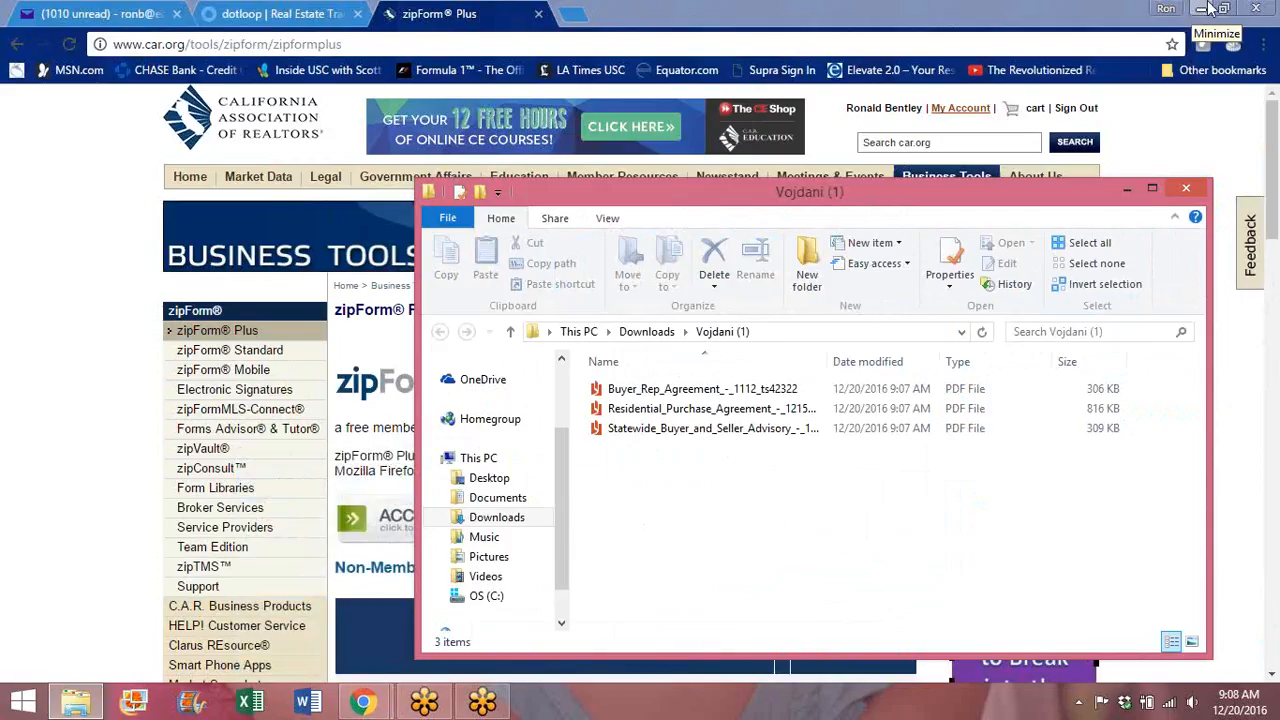
left_click(539, 14)
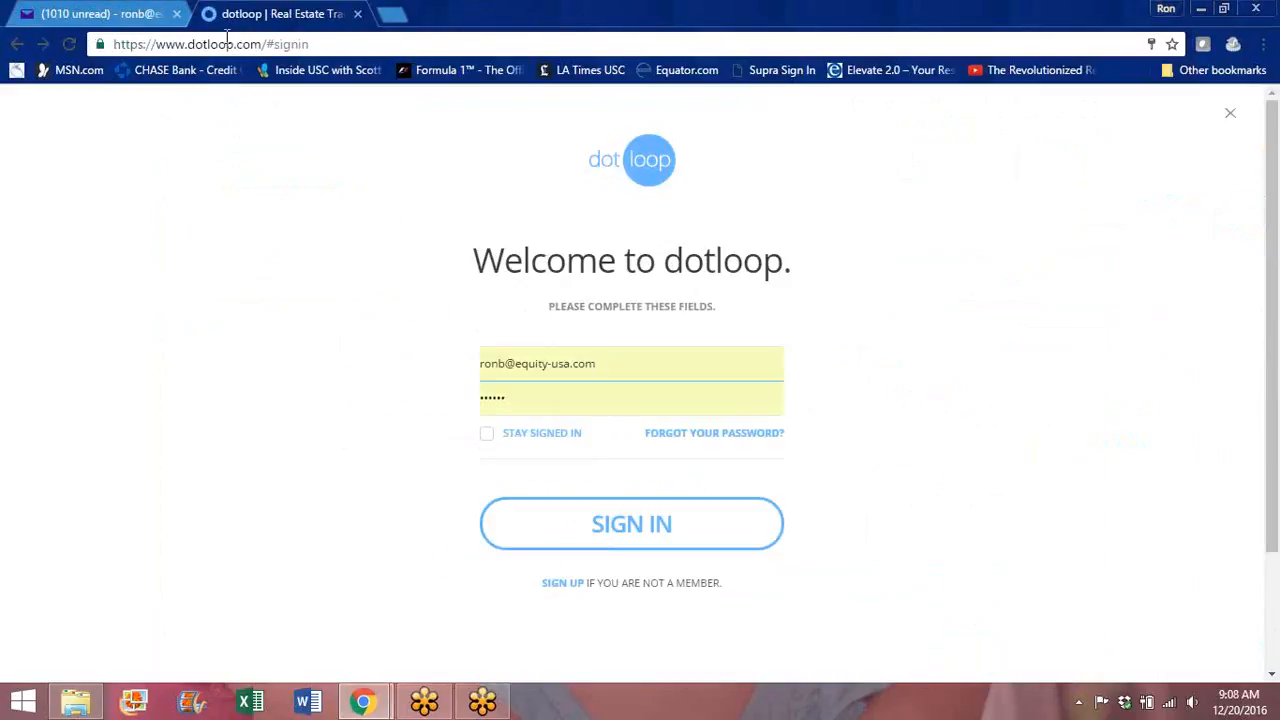
left_click(640, 523)
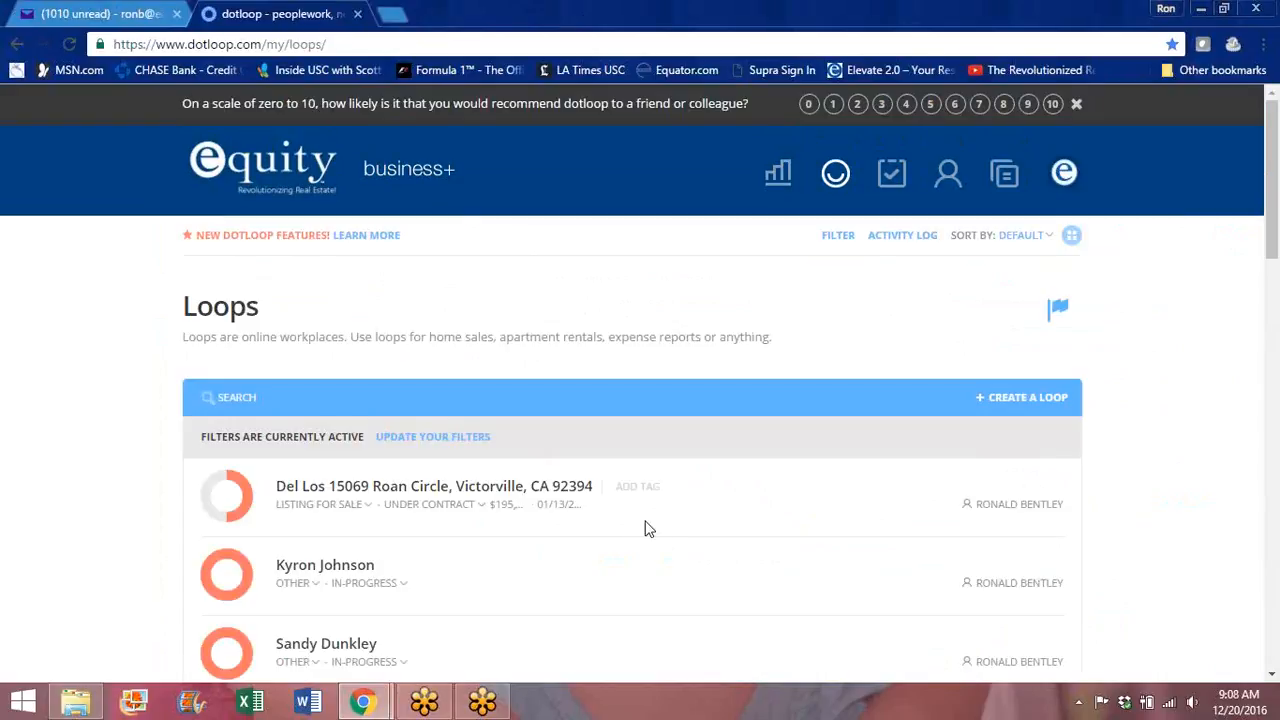
Step: Switch dotloop to the Personal Profile
left_click(1063, 175)
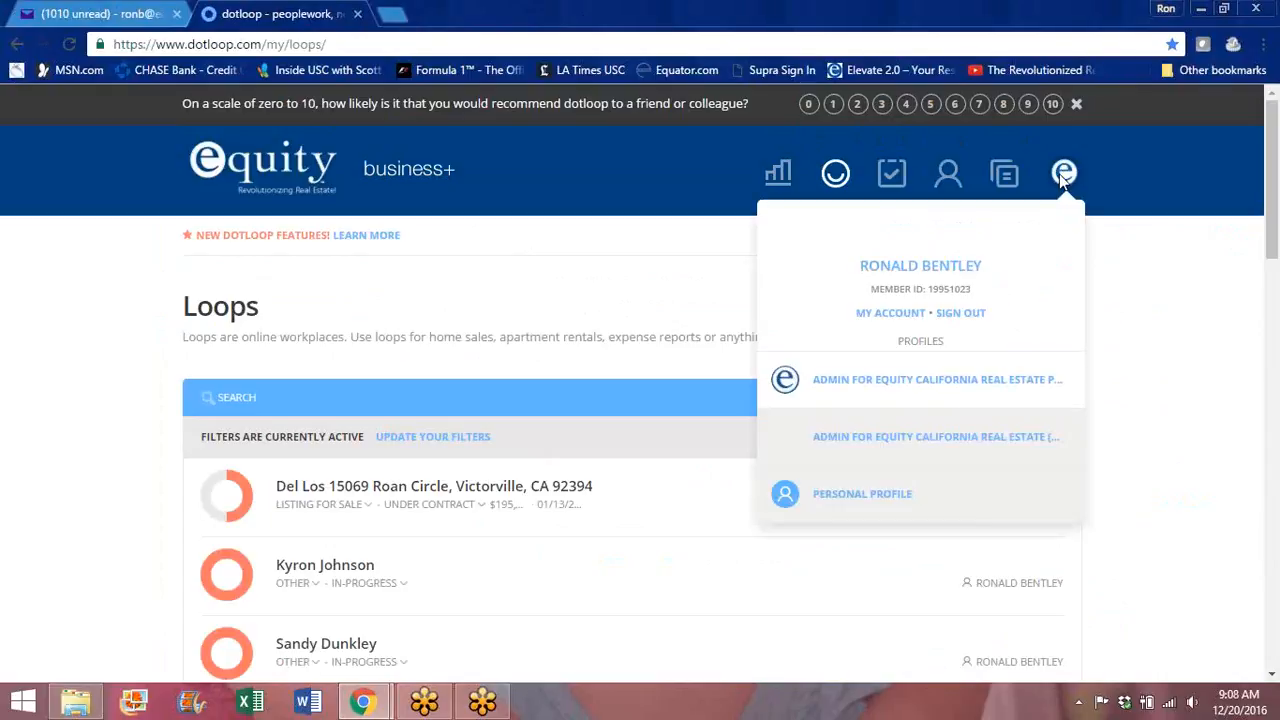
left_click(898, 496)
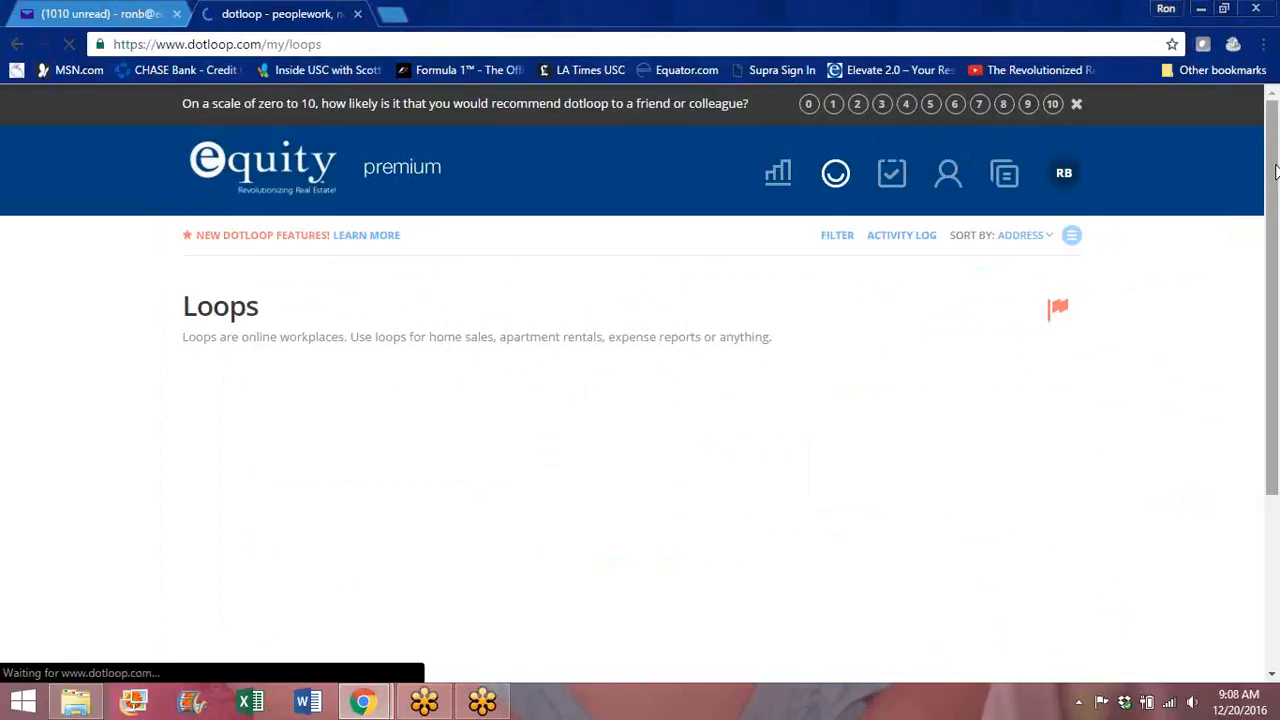
left_click_drag(1272, 125, 1275, 231)
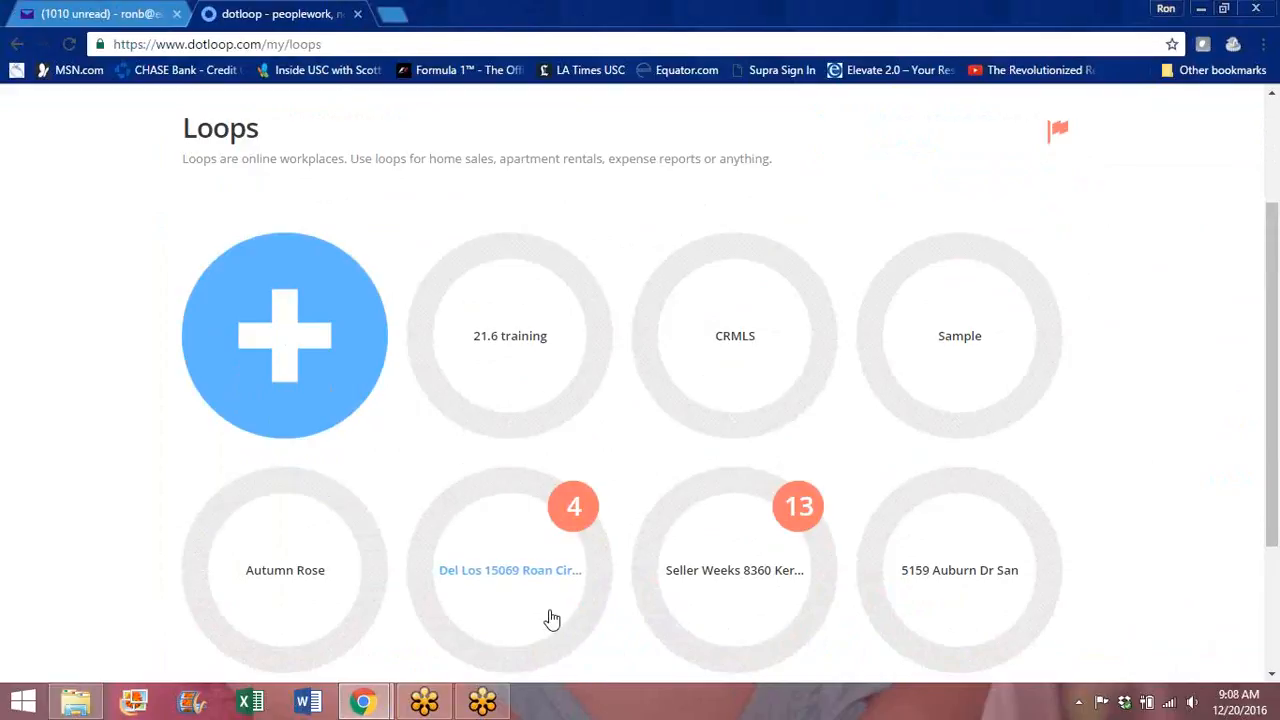
left_click_drag(1270, 257, 1210, 178)
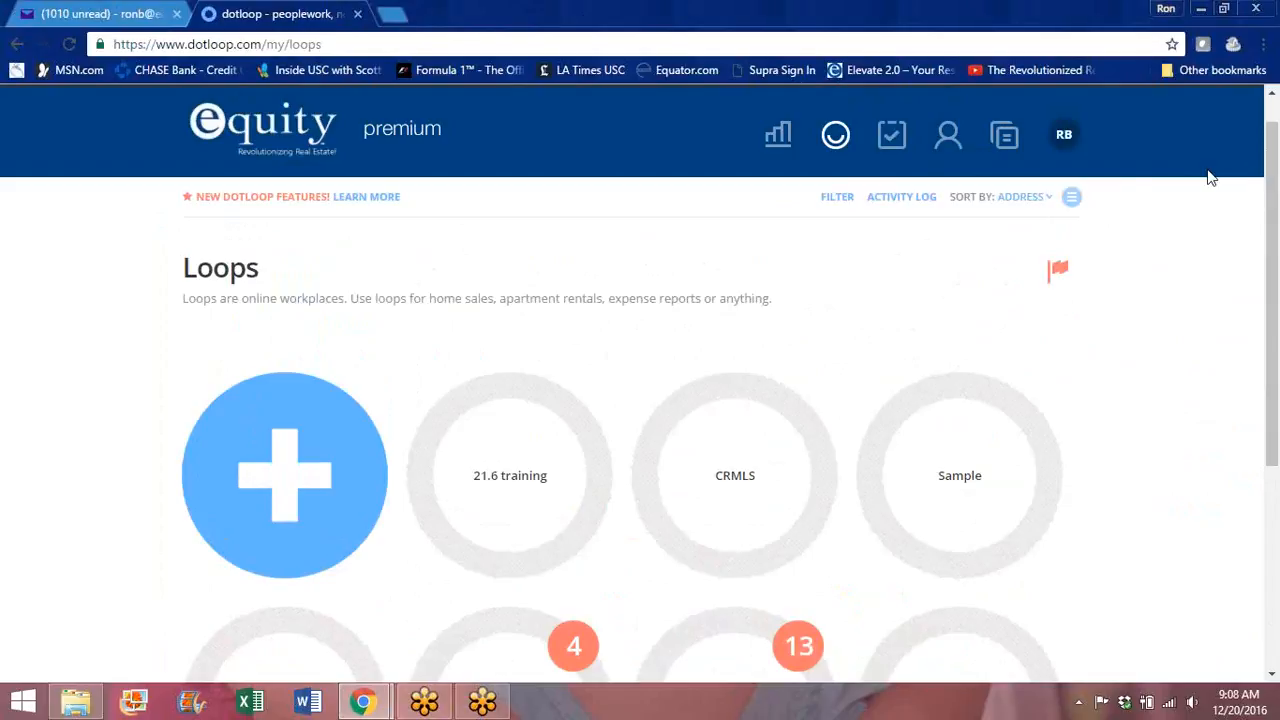
Step: Toggle the loops to list view and back to grid view, then start a new loop
left_click(1072, 200)
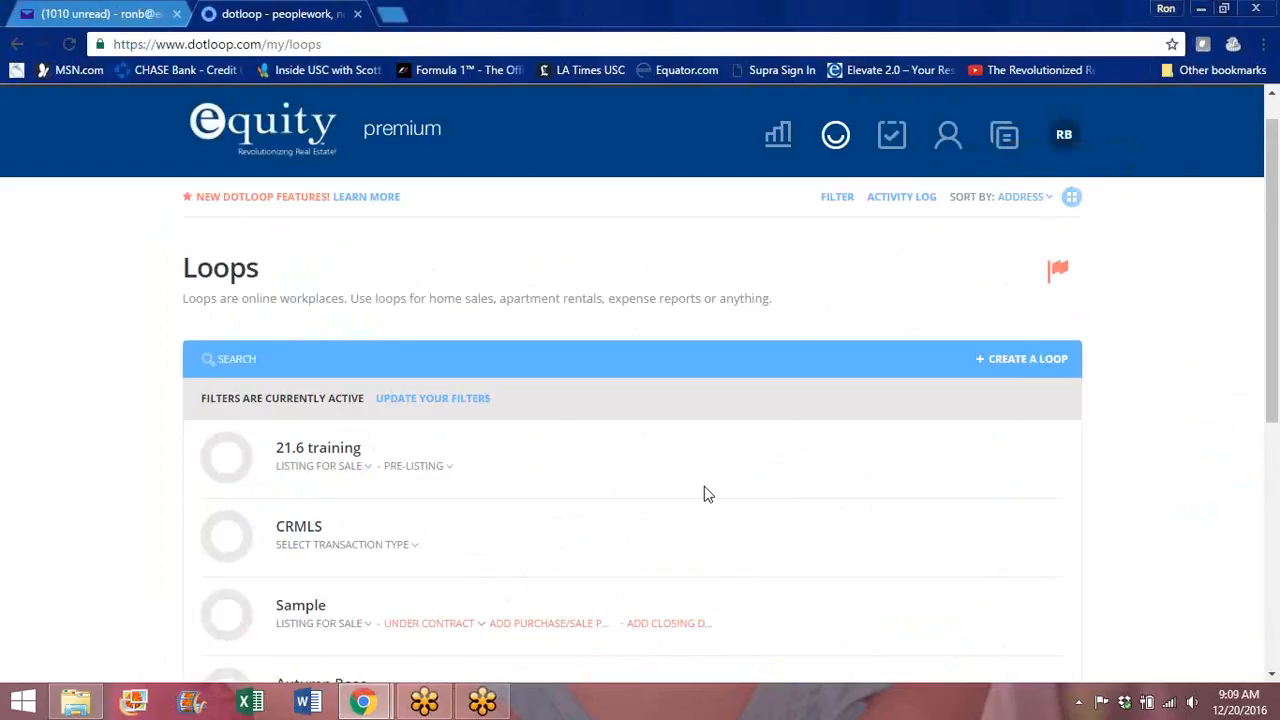
left_click(1071, 197)
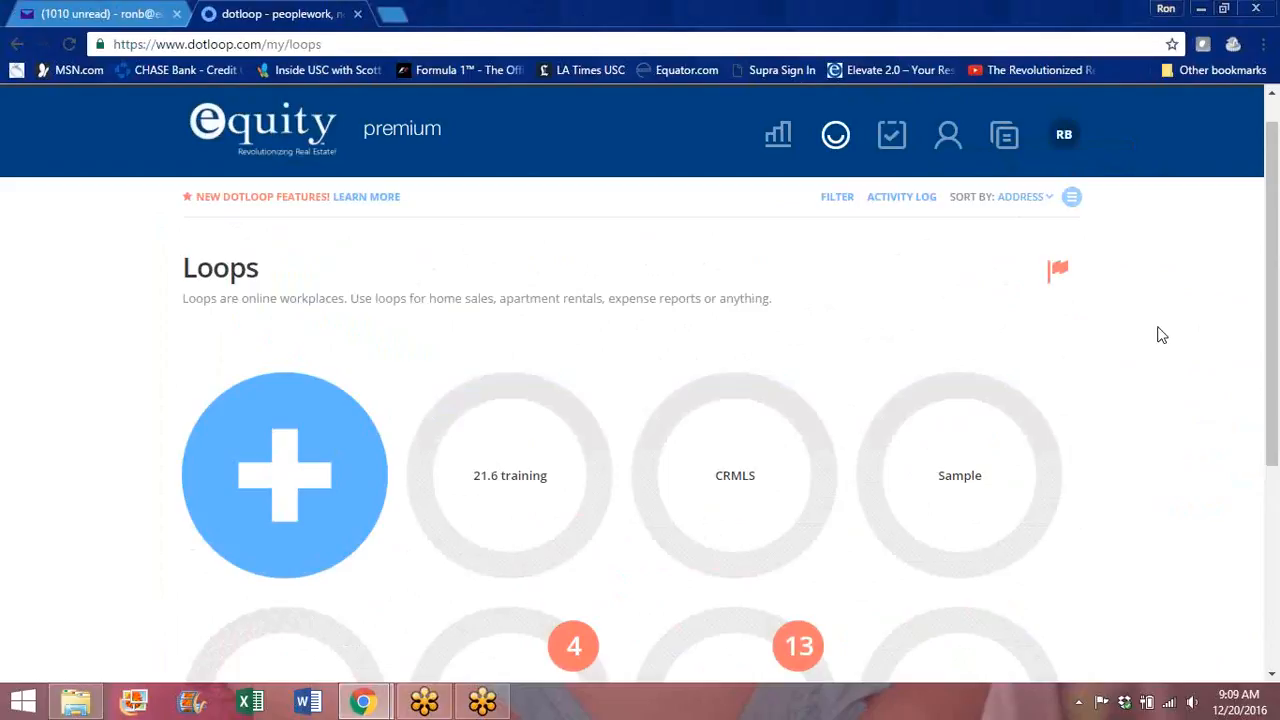
left_click_drag(1274, 323, 1274, 397)
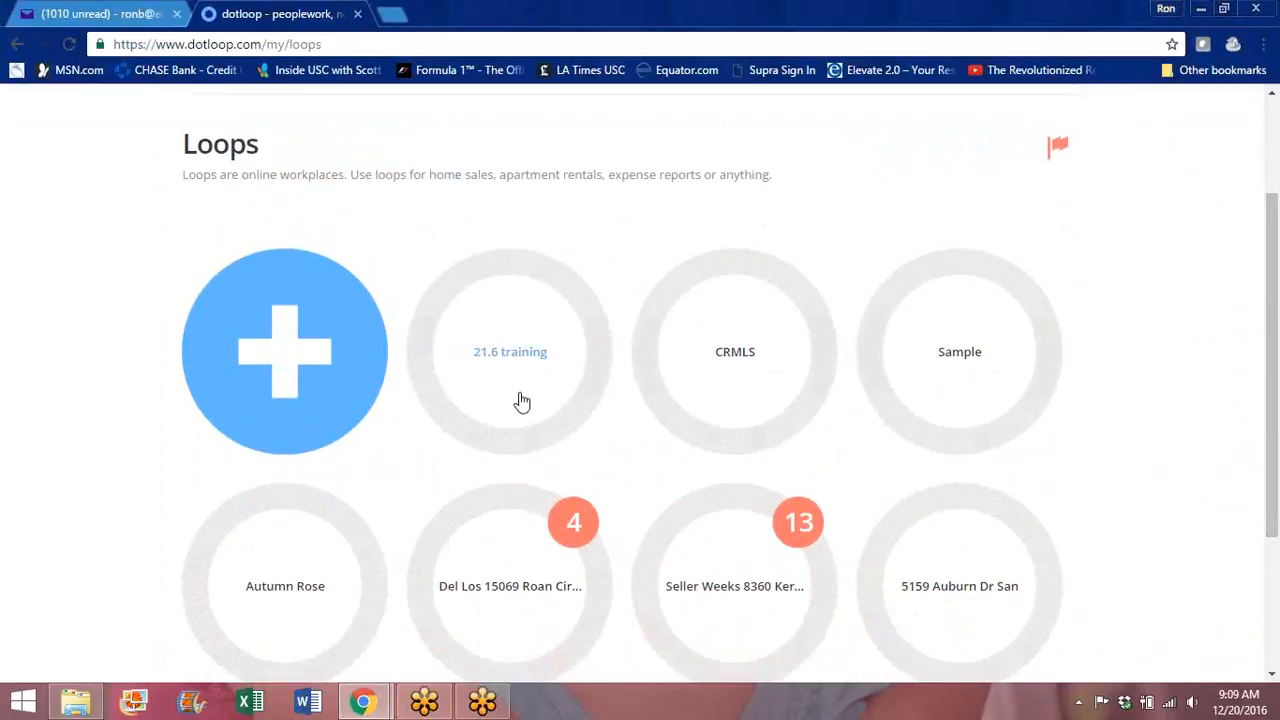
left_click(269, 350)
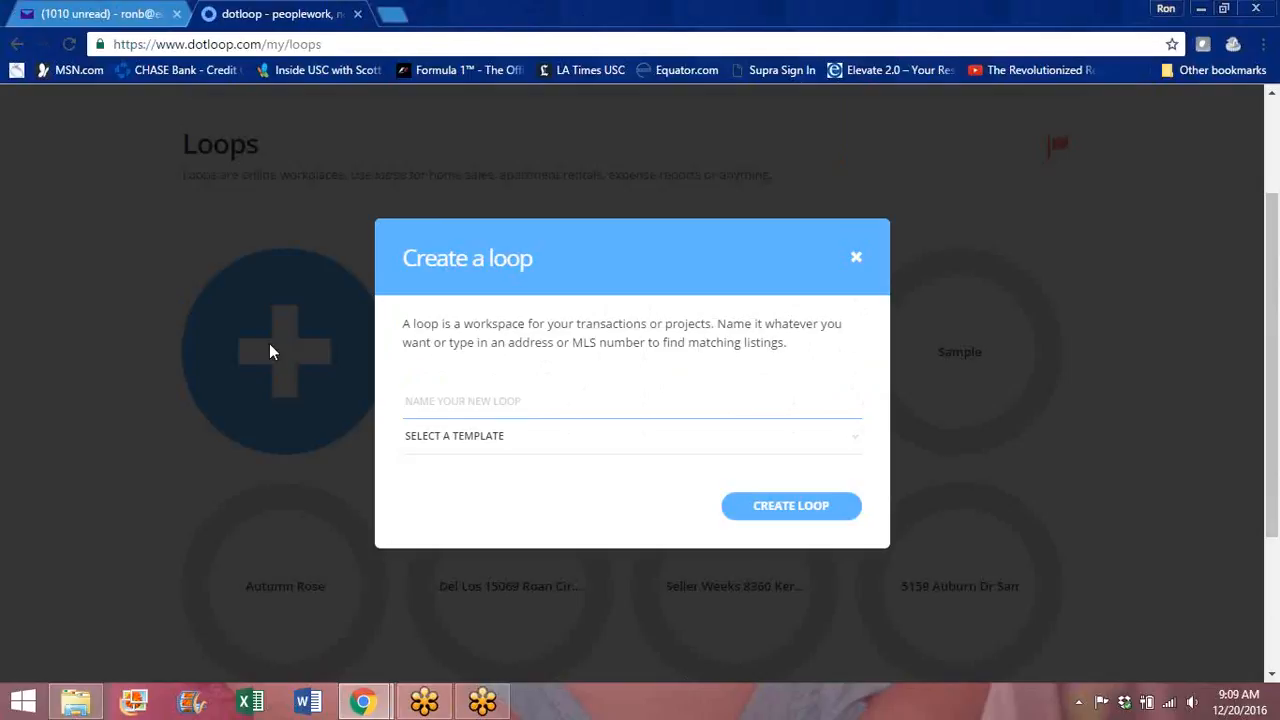
Step: Name the new loop 'zip to dot training' and create it
type("zip t")
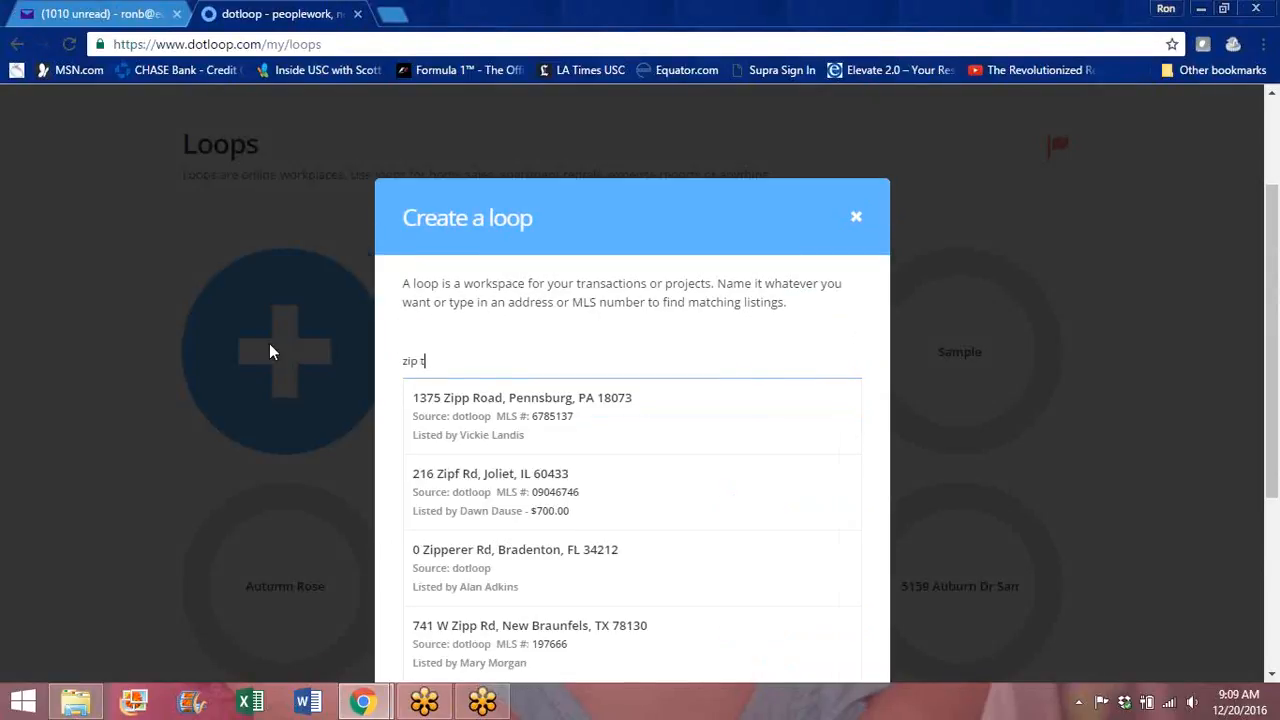
type("o dot")
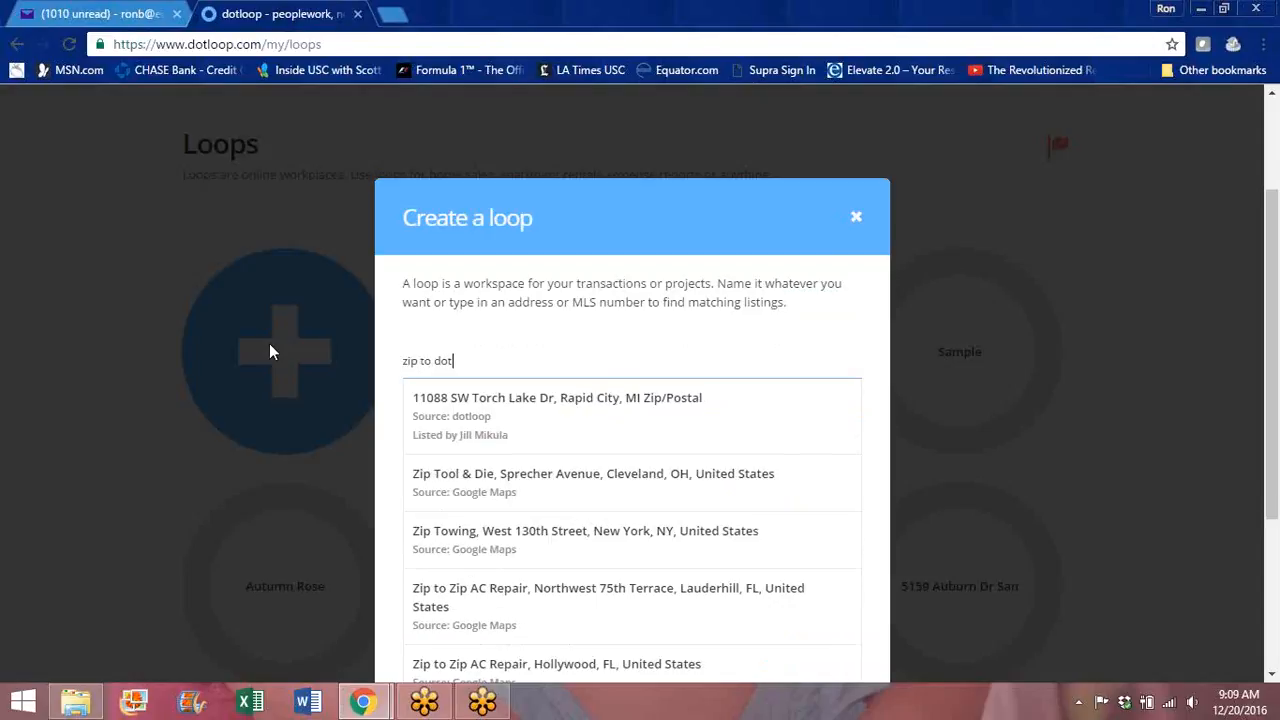
type(" training")
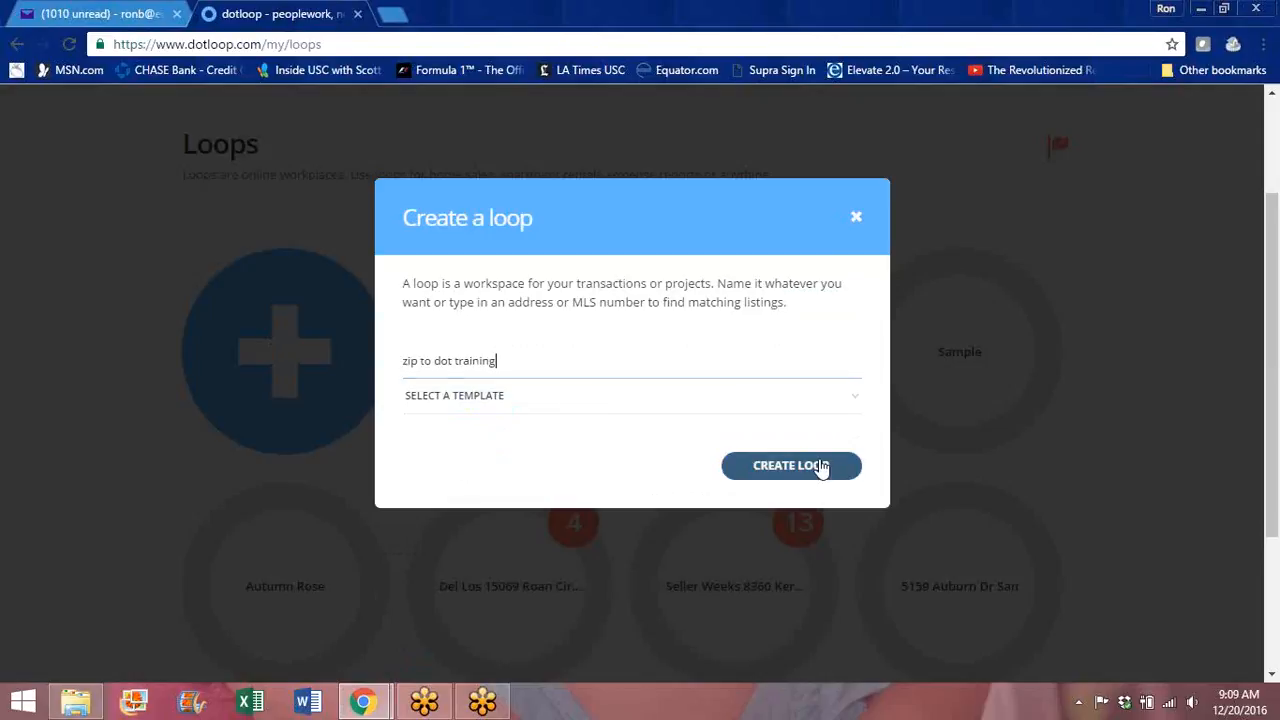
left_click(820, 466)
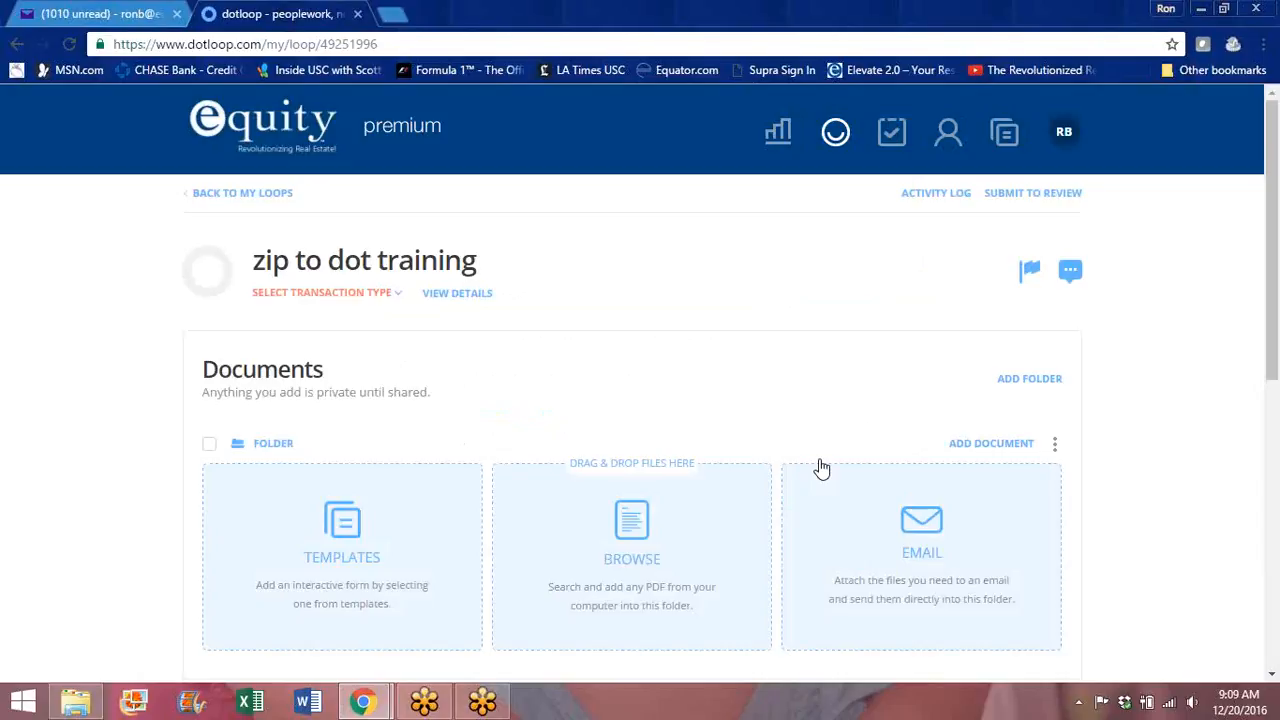
Step: Add a person to the loop's People list with the buyer's name, e-mail and the Buyer role
left_click_drag(1275, 193, 1263, 248)
scroll(1100, 330, "down", 3)
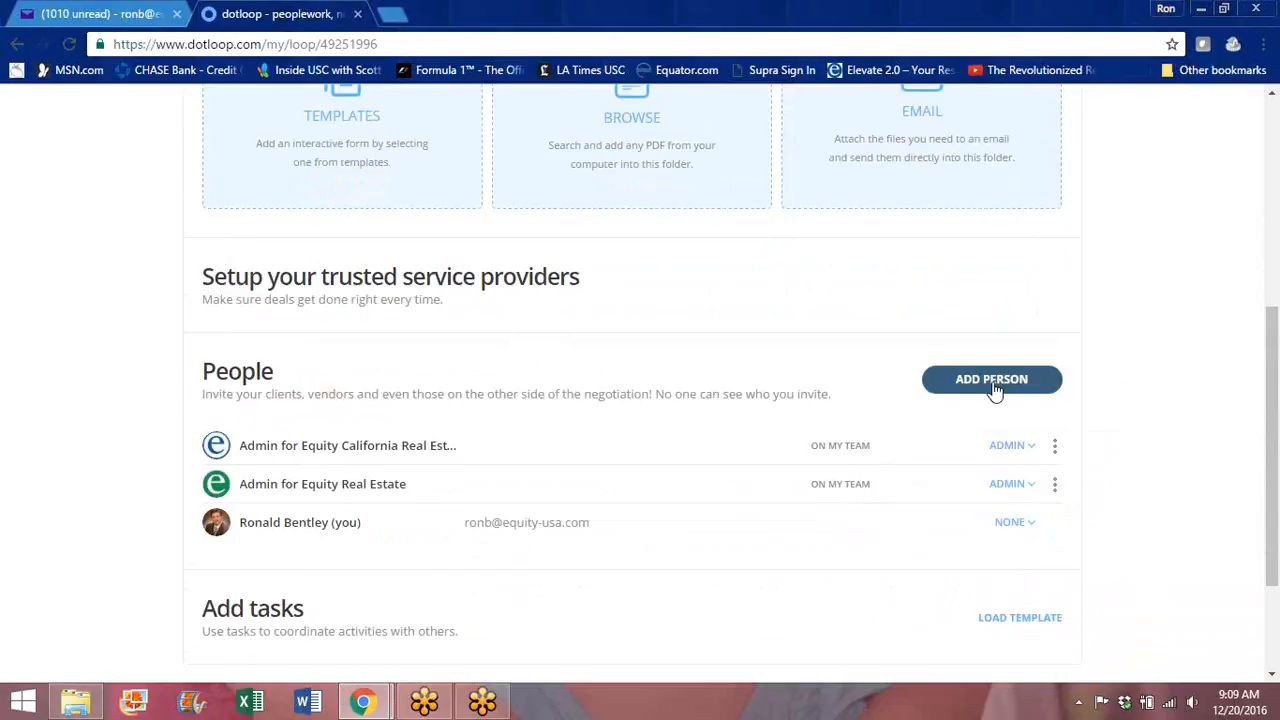
left_click(983, 383)
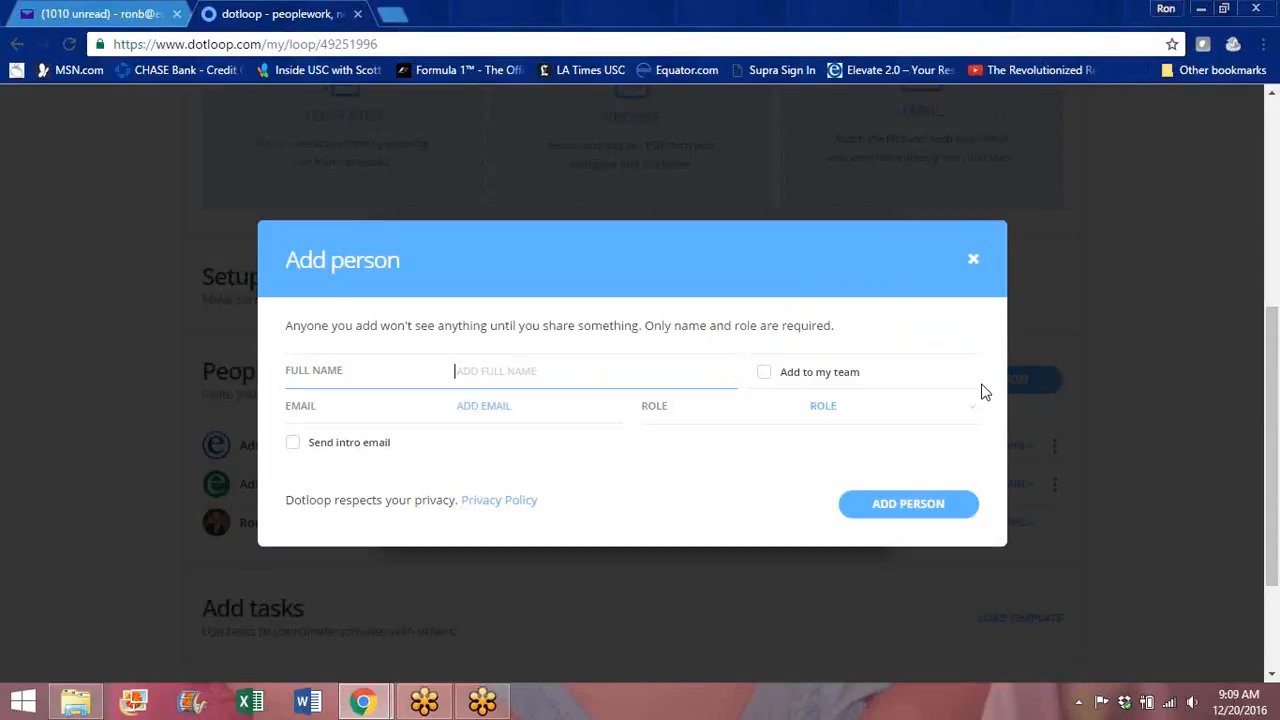
left_click(471, 406)
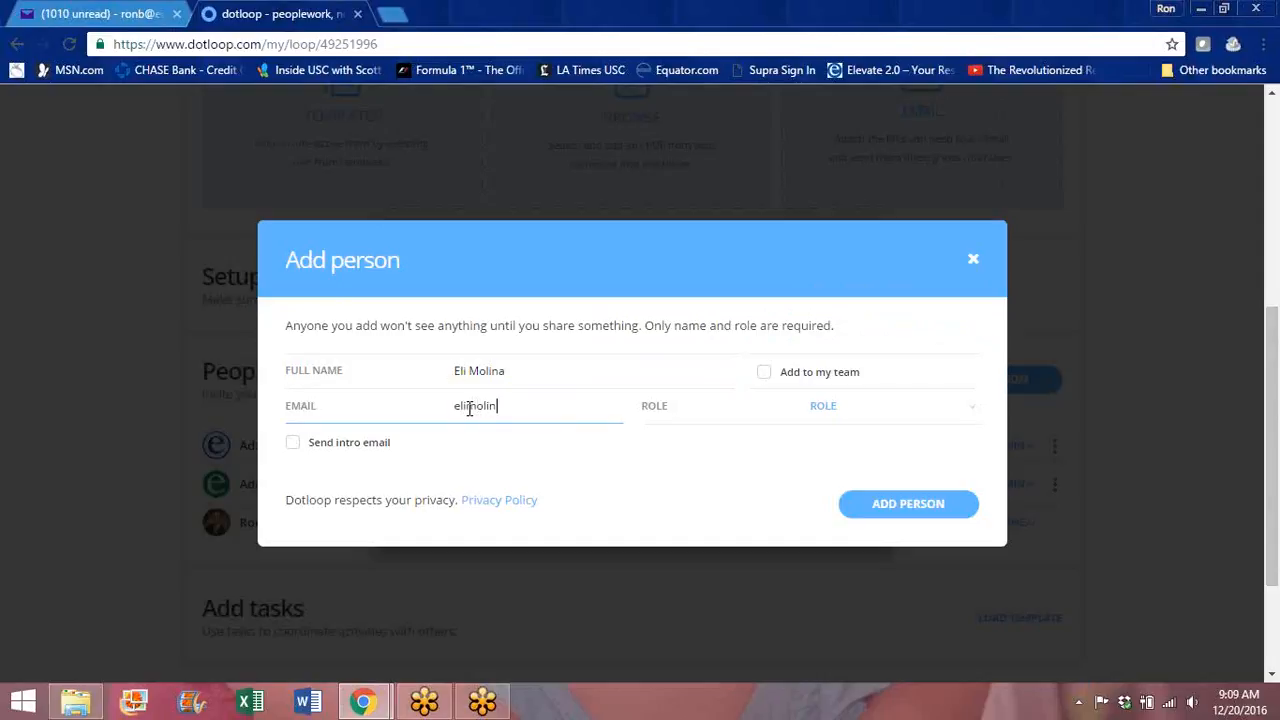
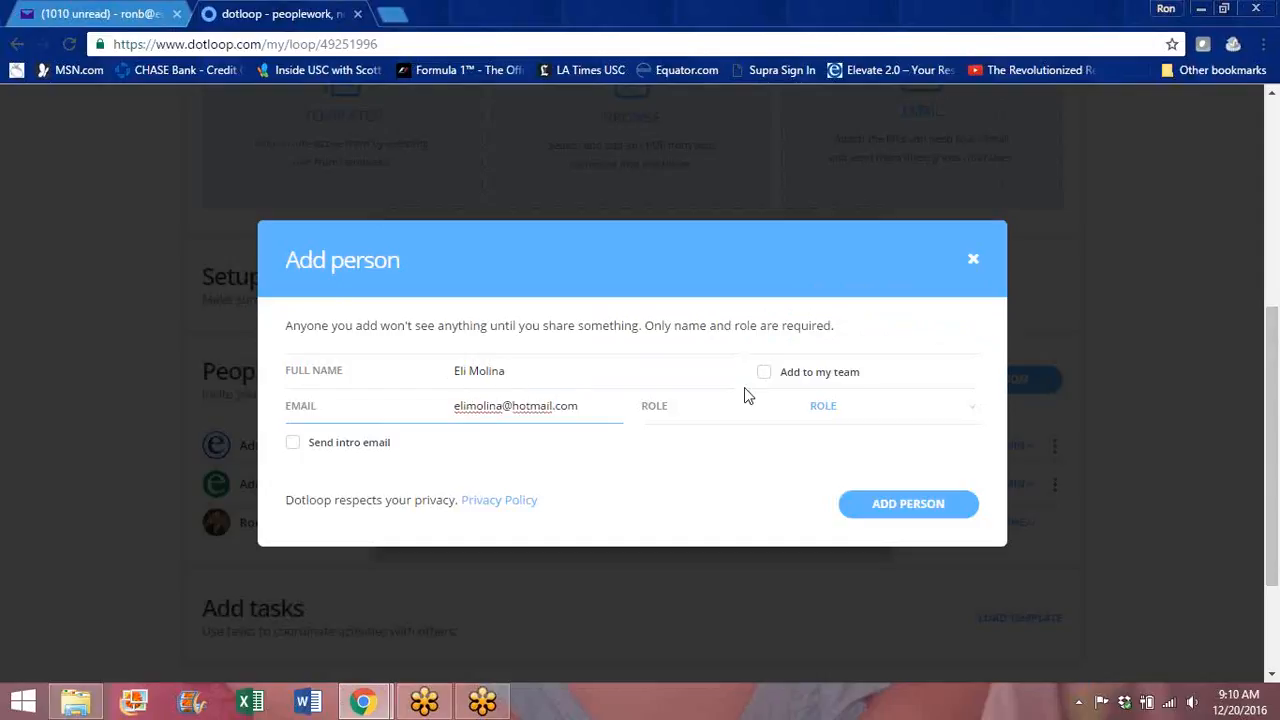
left_click(969, 410)
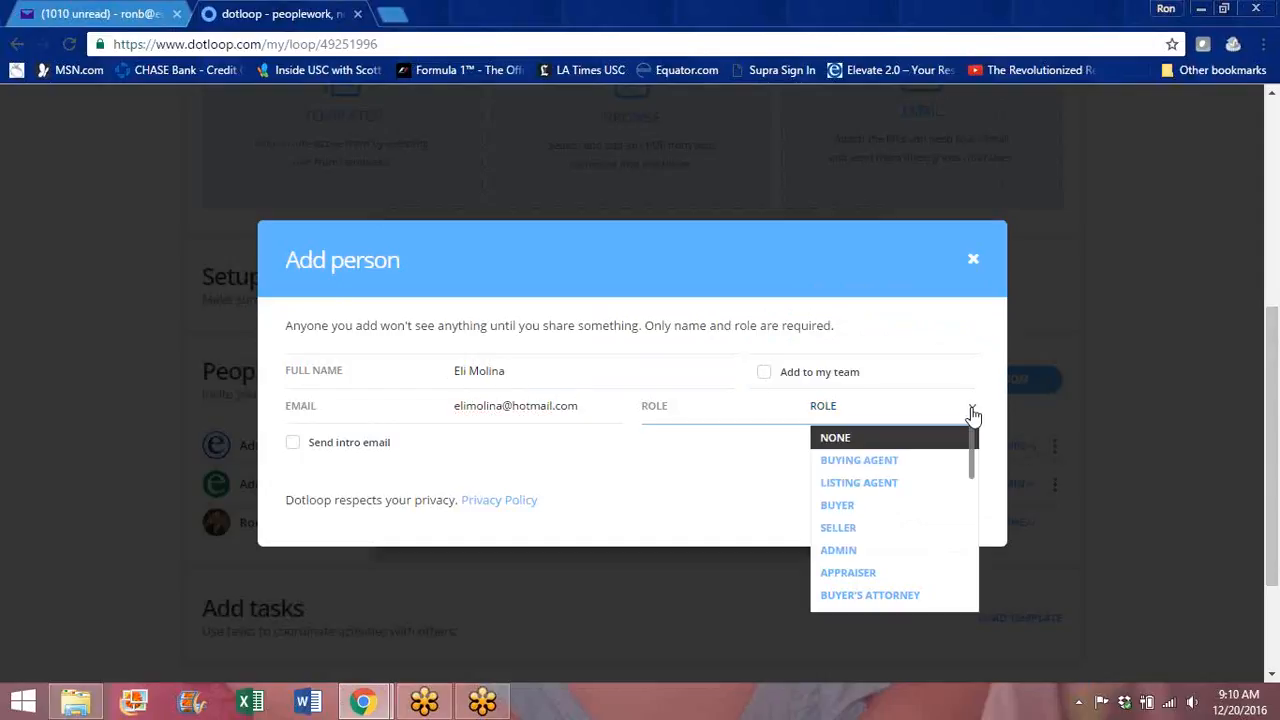
left_click(902, 514)
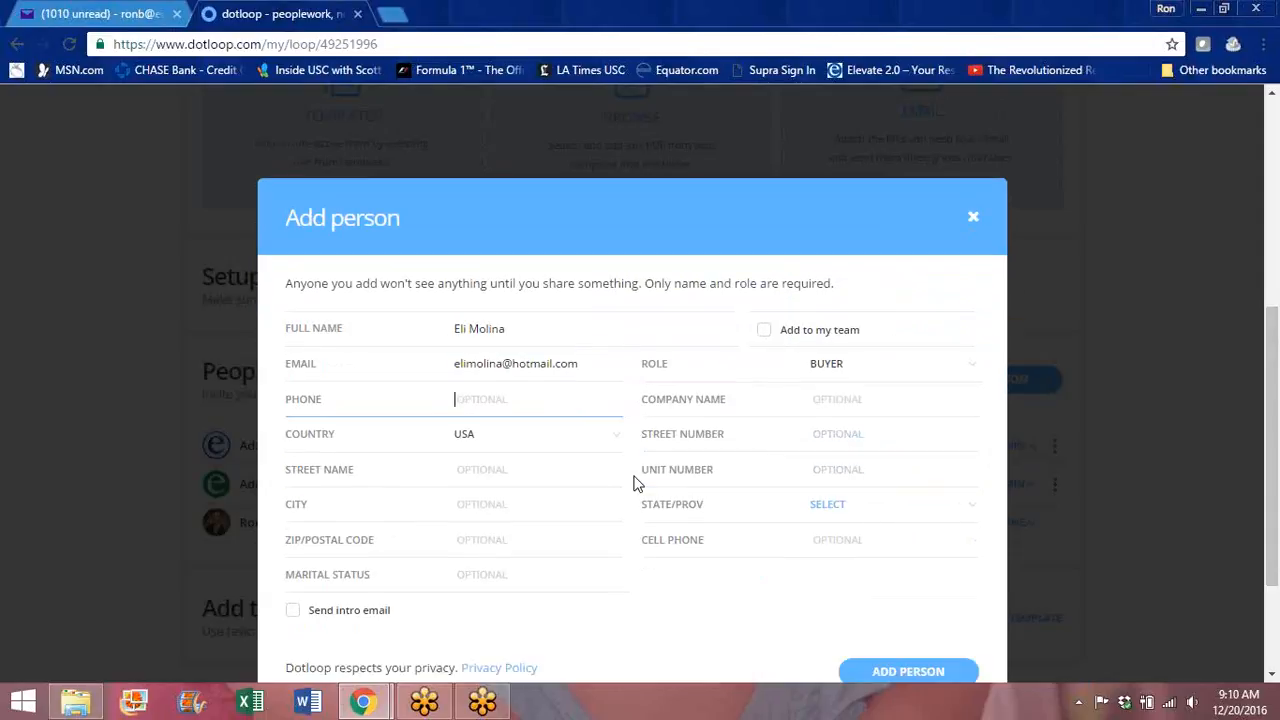
left_click(910, 672)
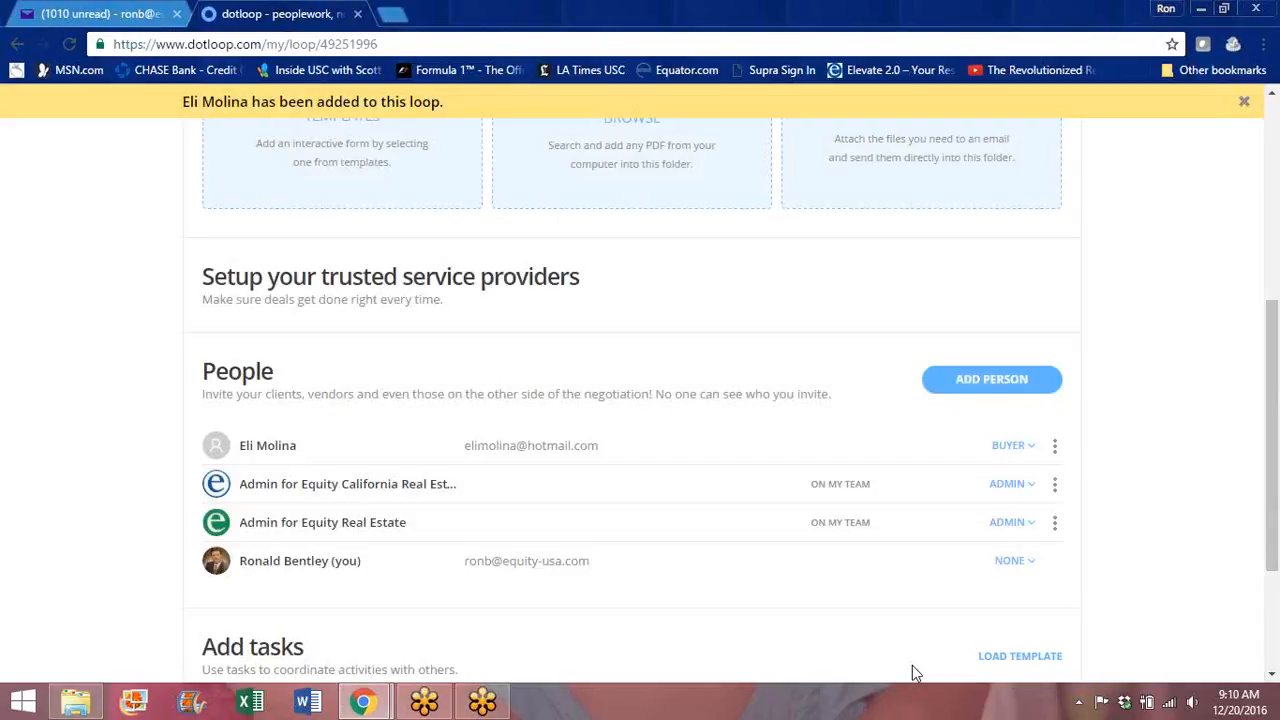
left_click_drag(1272, 520, 1274, 622)
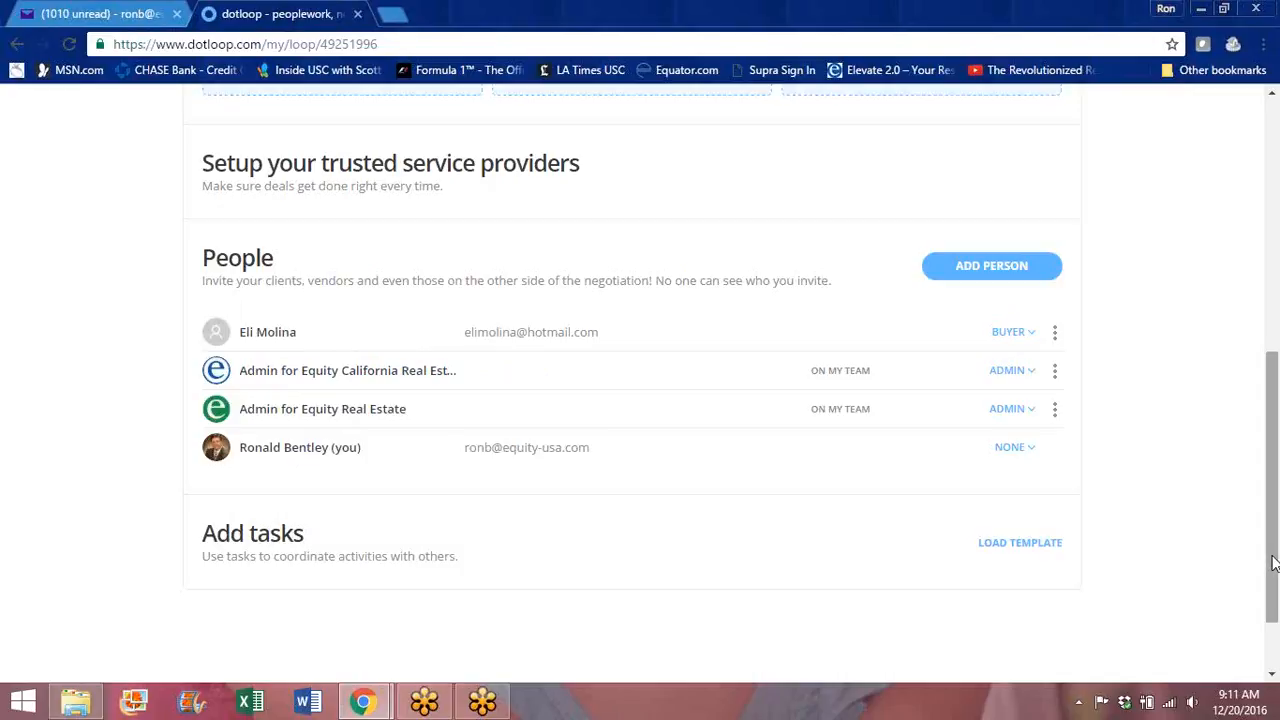
Step: Return to the loop's Documents section and choose to add documents from Templates
left_click_drag(1272, 563, 1267, 490)
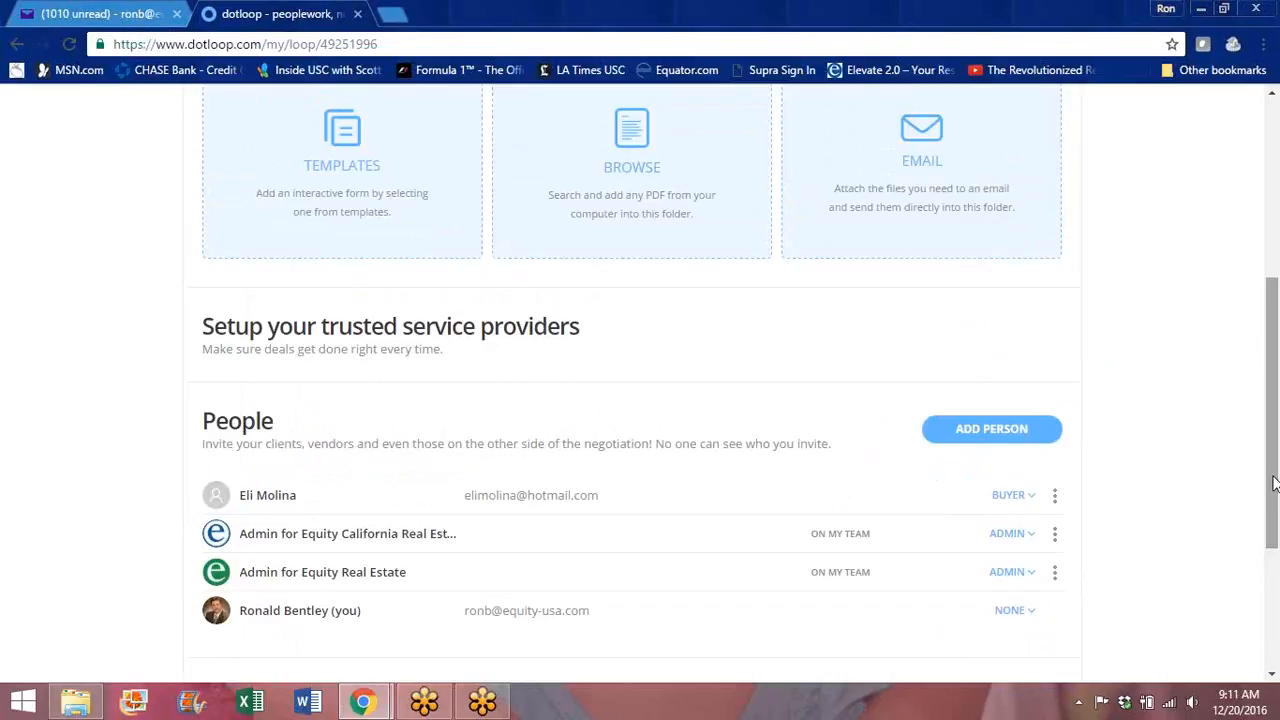
left_click_drag(1274, 484, 1258, 381)
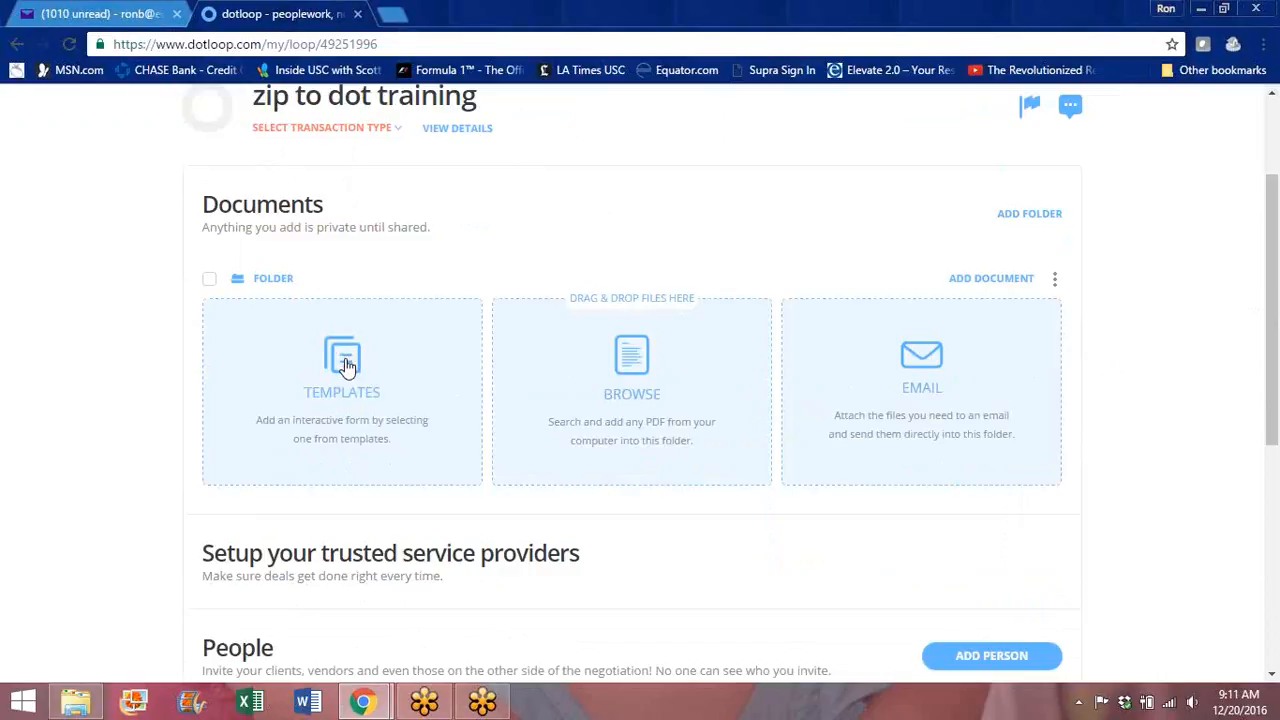
left_click(345, 365)
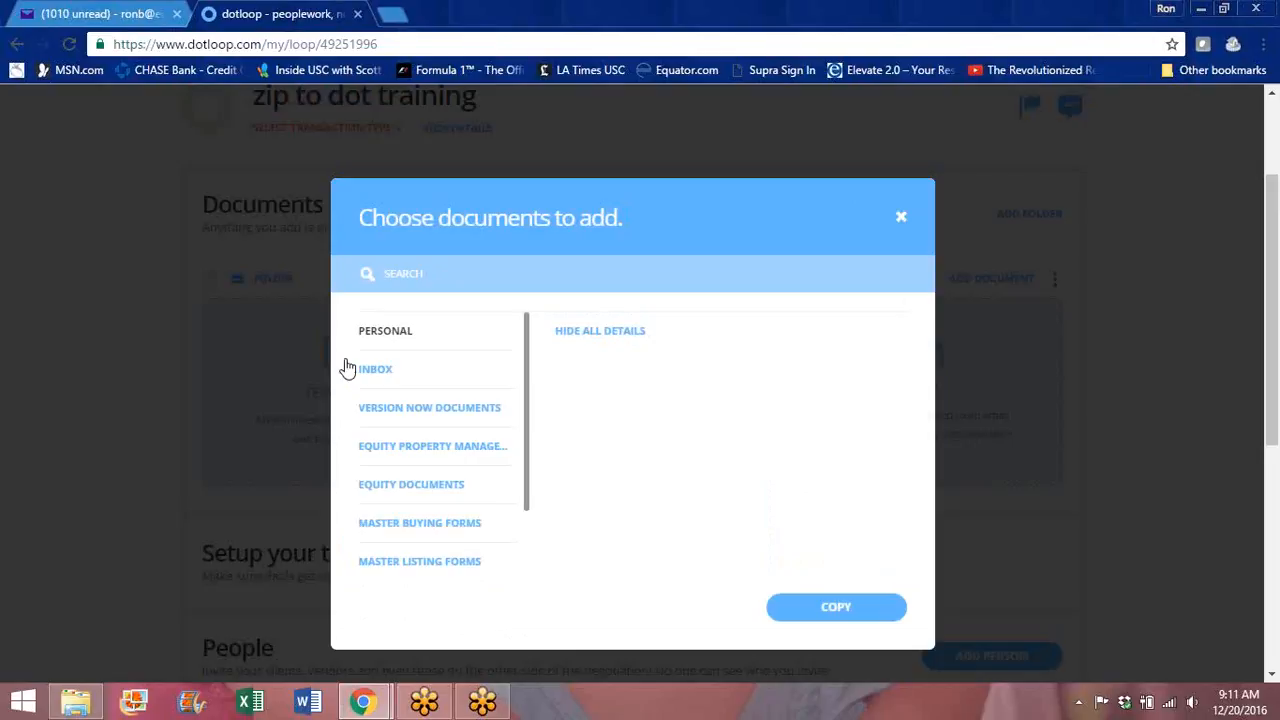
Step: Reopen the template chooser and open the Master Buying Forms folder
left_click(901, 216)
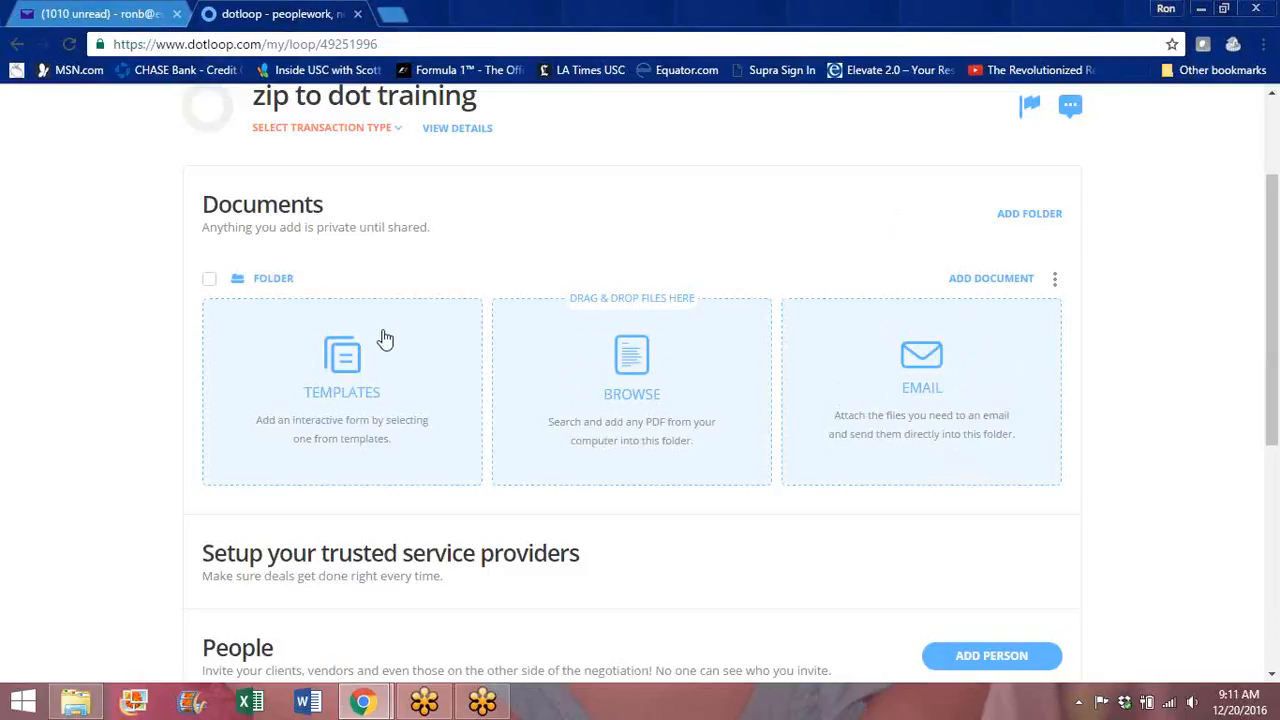
left_click(347, 370)
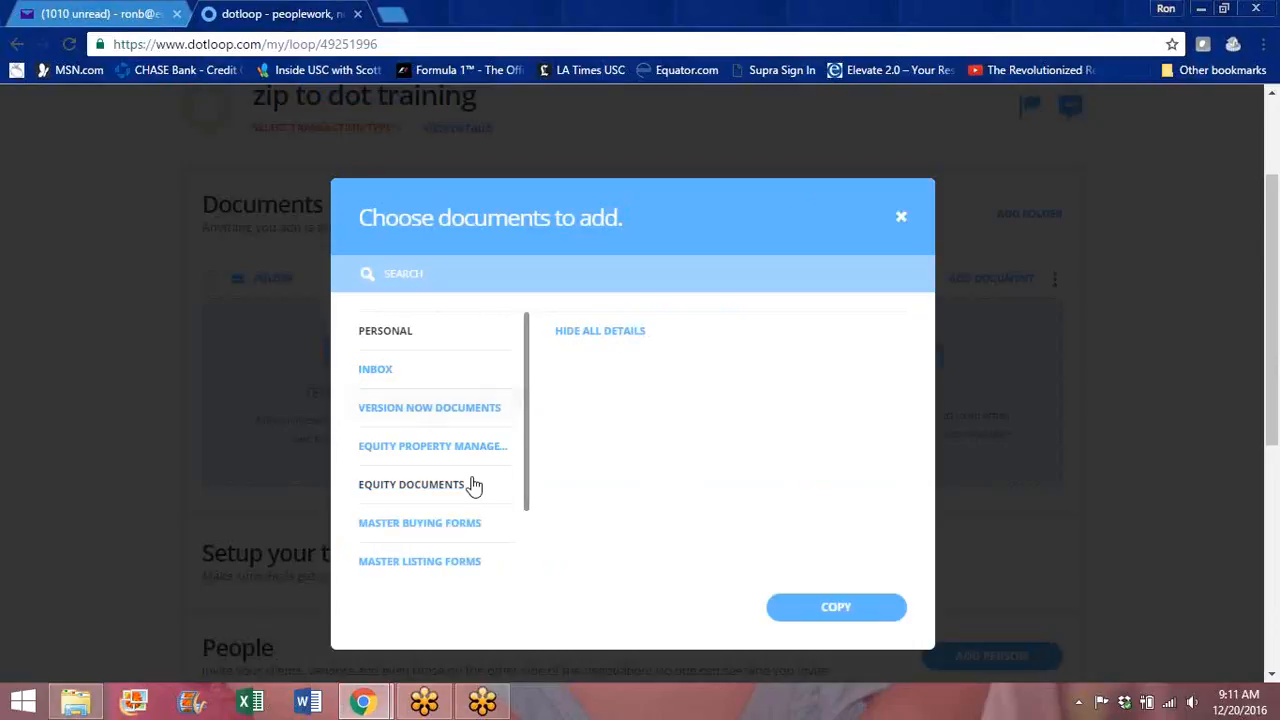
double_click(424, 530)
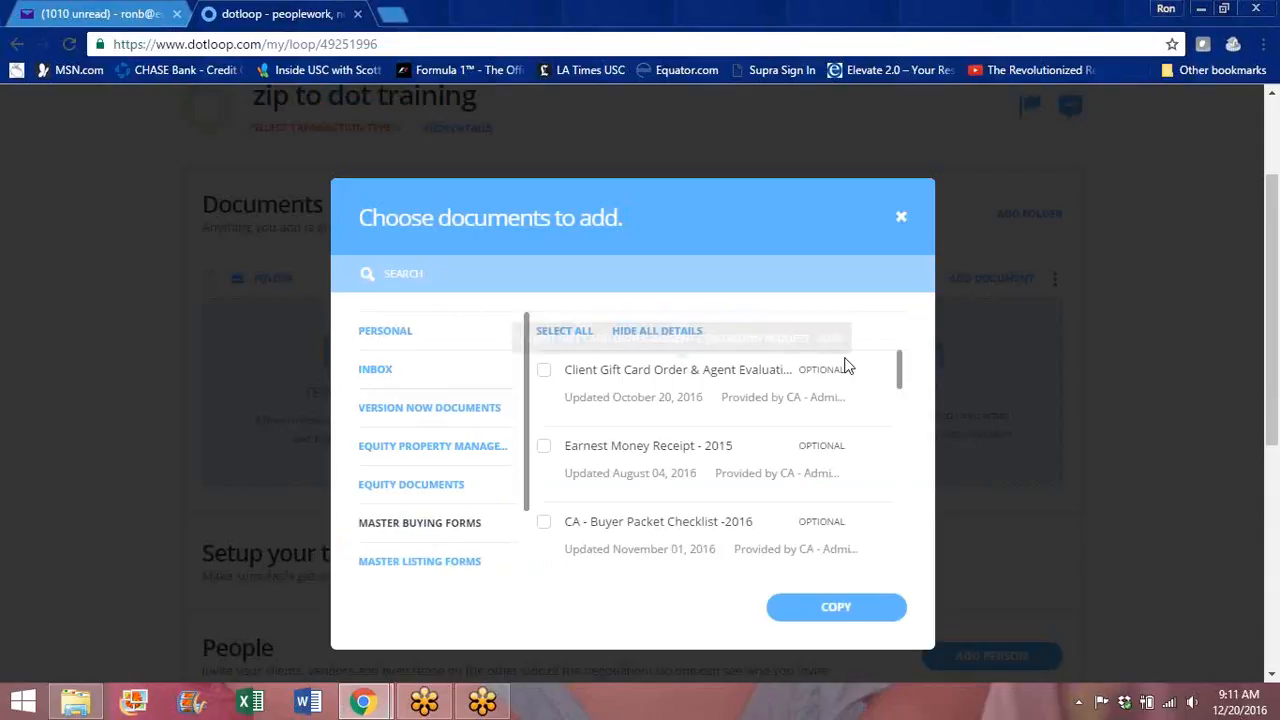
left_click_drag(900, 365, 893, 323)
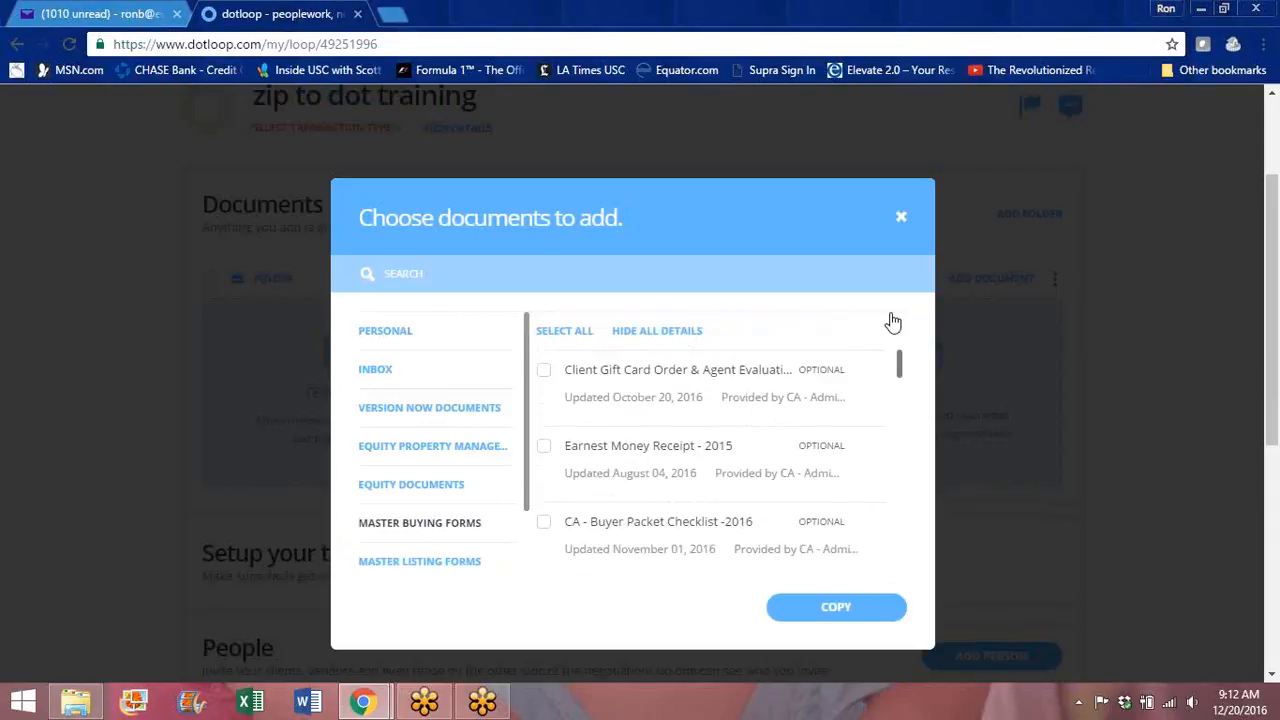
Step: Select all Master Buying Forms except Client Gift Card Order and 80 20, and copy them
left_click(558, 334)
left_click(543, 378)
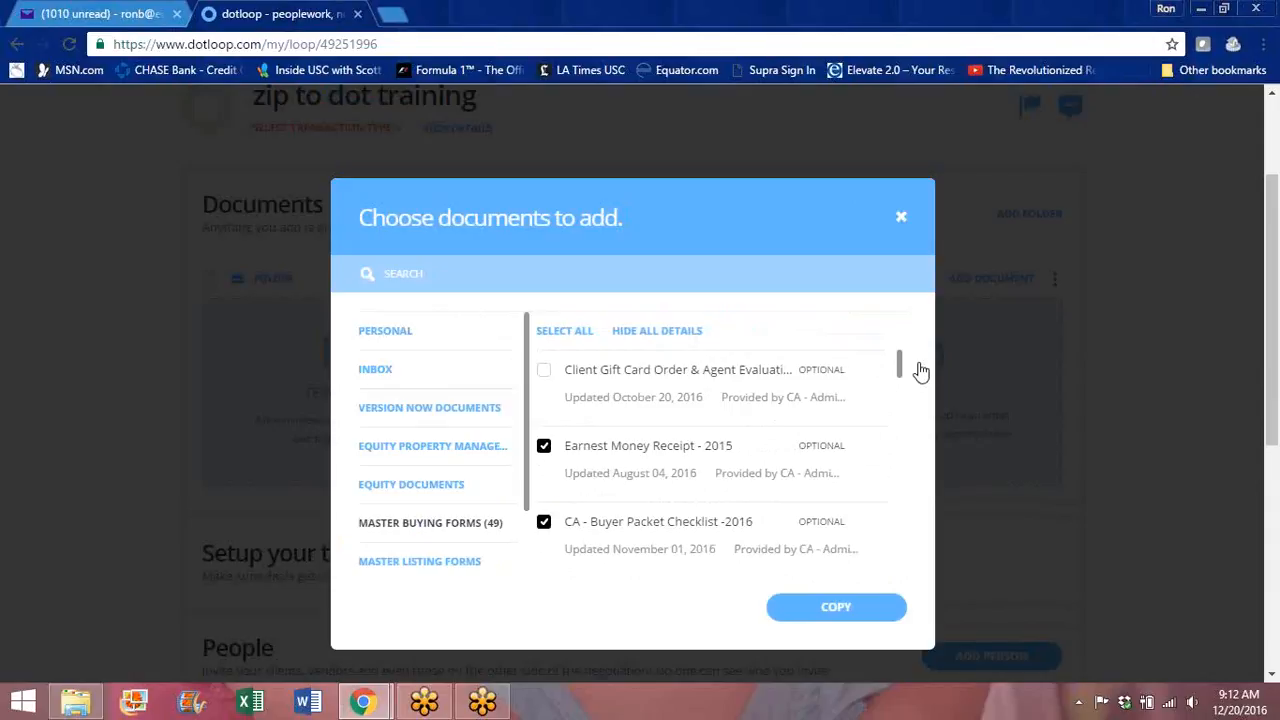
scroll(900, 366, "down", 1)
left_click_drag(903, 376, 903, 390)
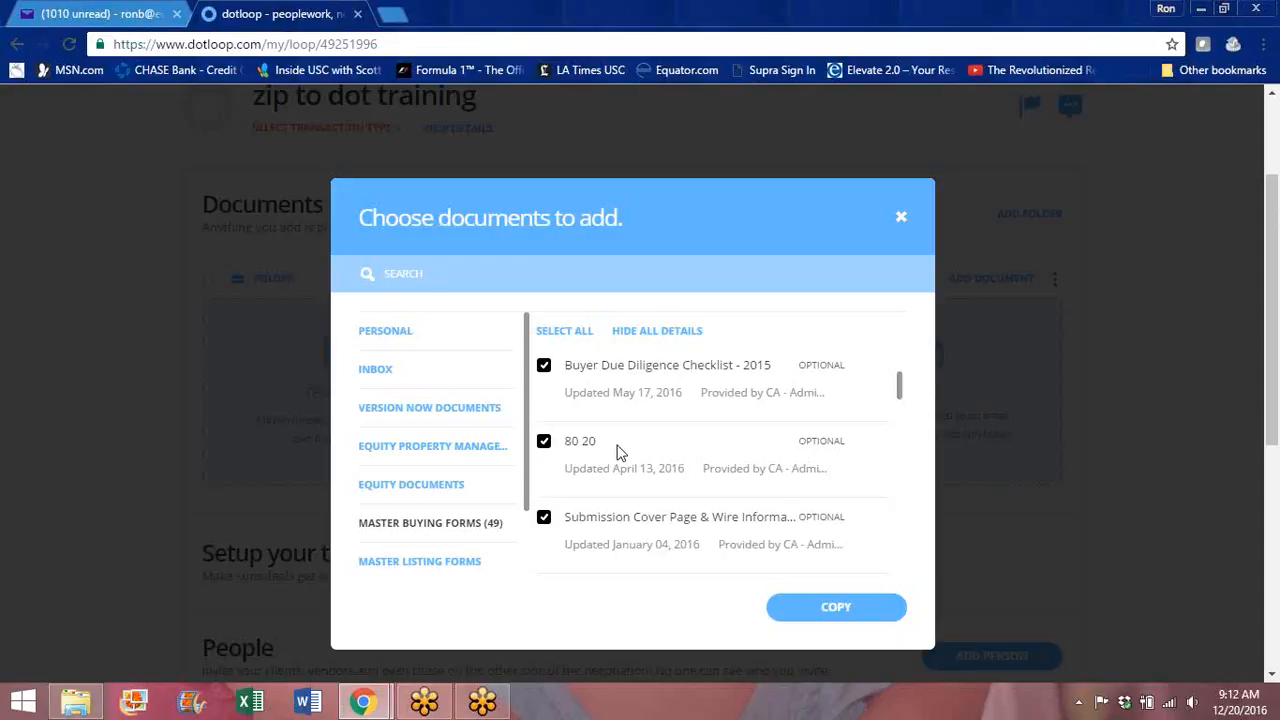
left_click(543, 445)
left_click_drag(900, 389, 905, 408)
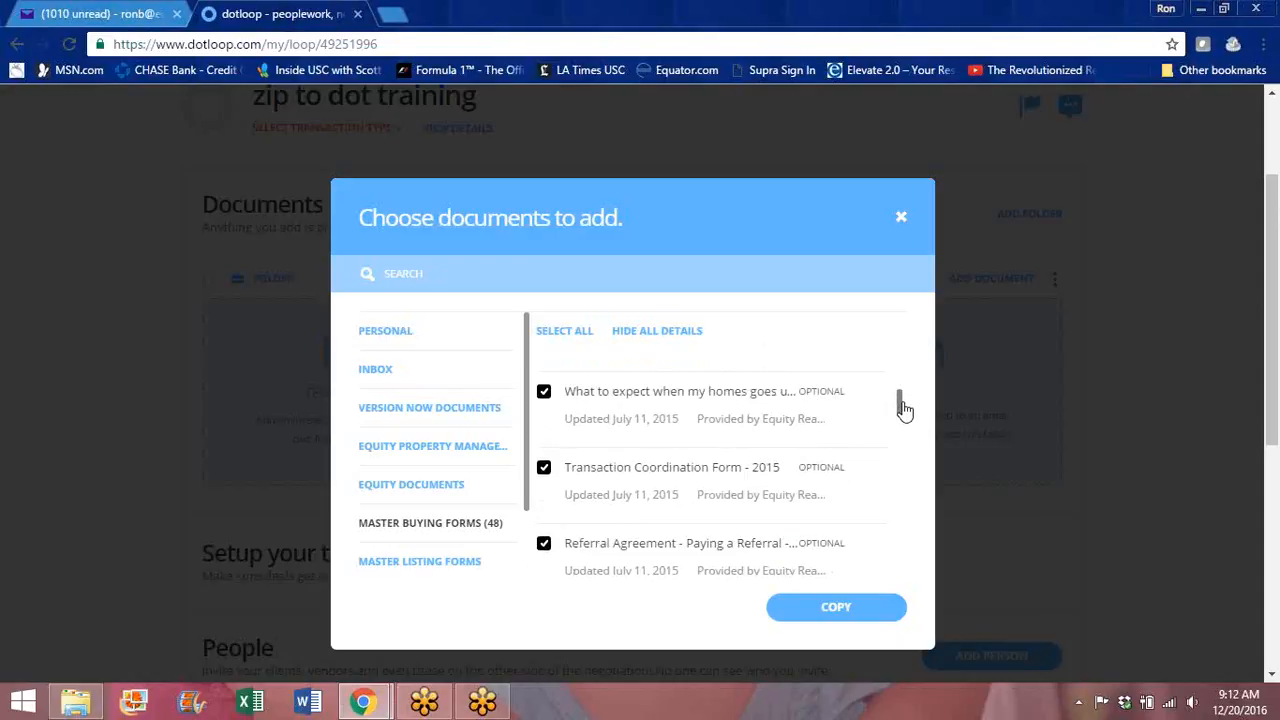
left_click(840, 612)
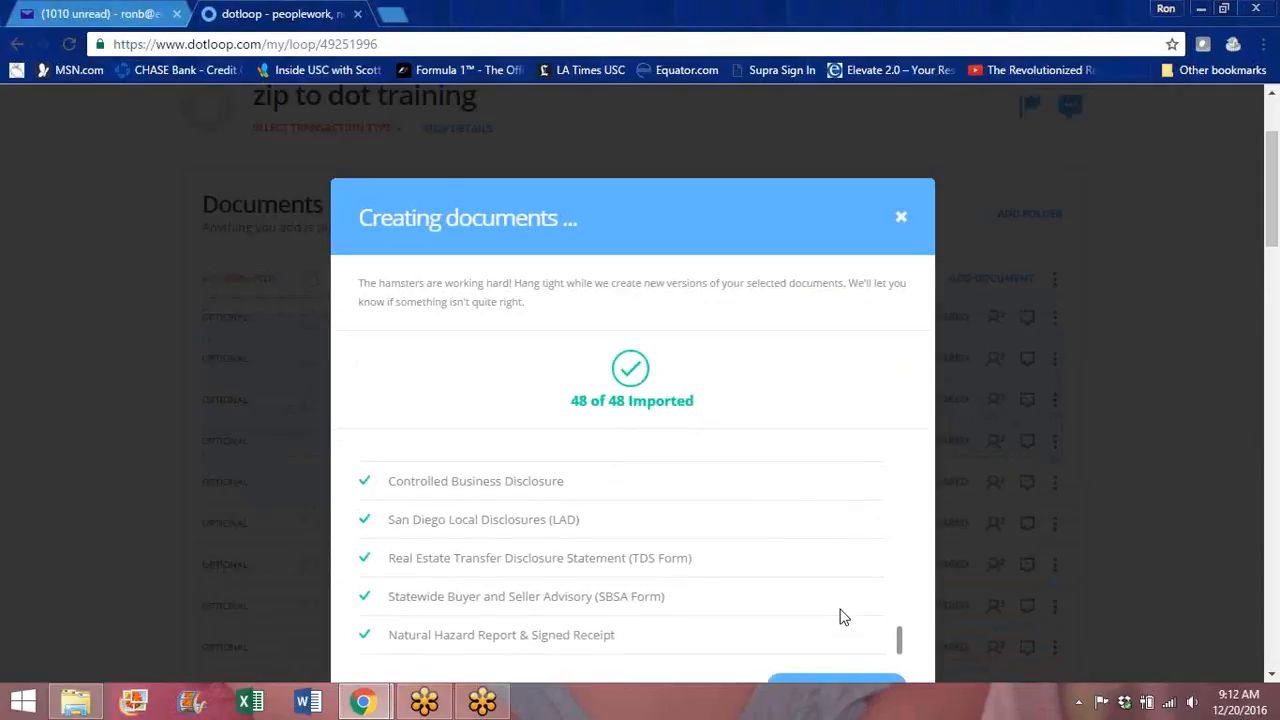
Step: Dismiss the import summary and archive the referral-payment agreement
left_click(842, 687)
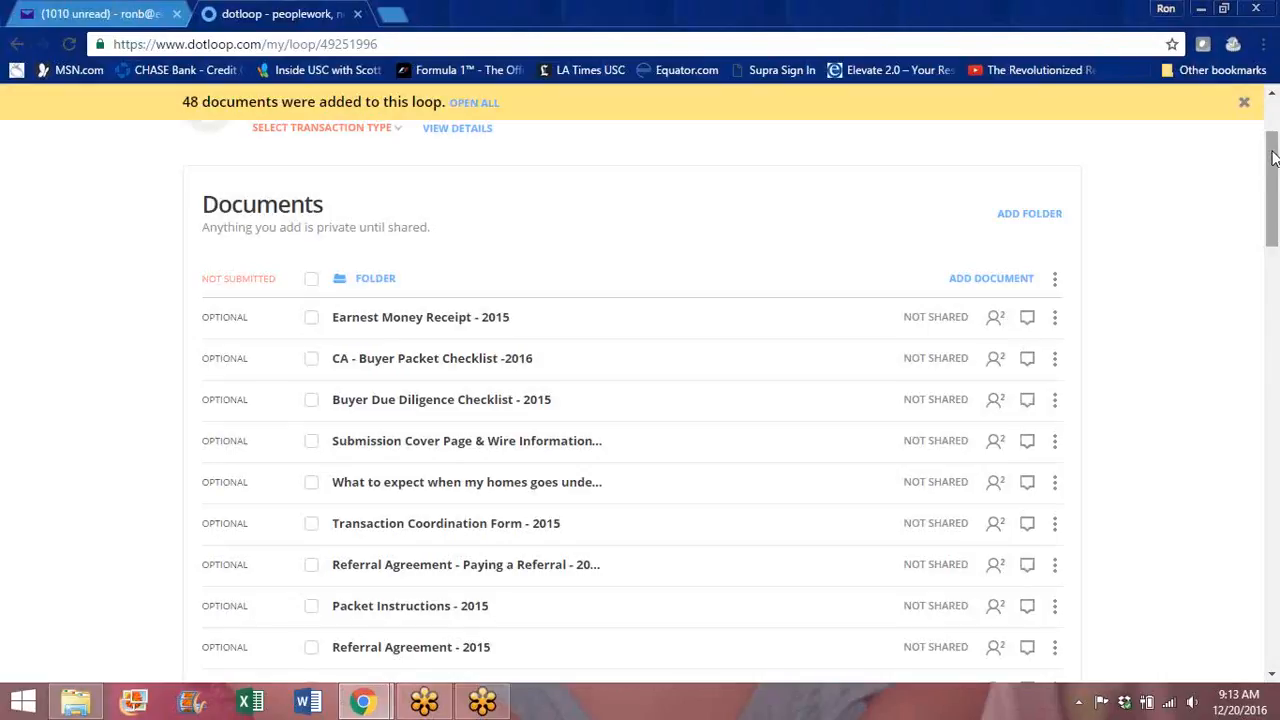
mouse_move(1273, 163)
left_mouse_down()
mouse_move(1273, 186)
mouse_move(1274, 174)
left_mouse_up()
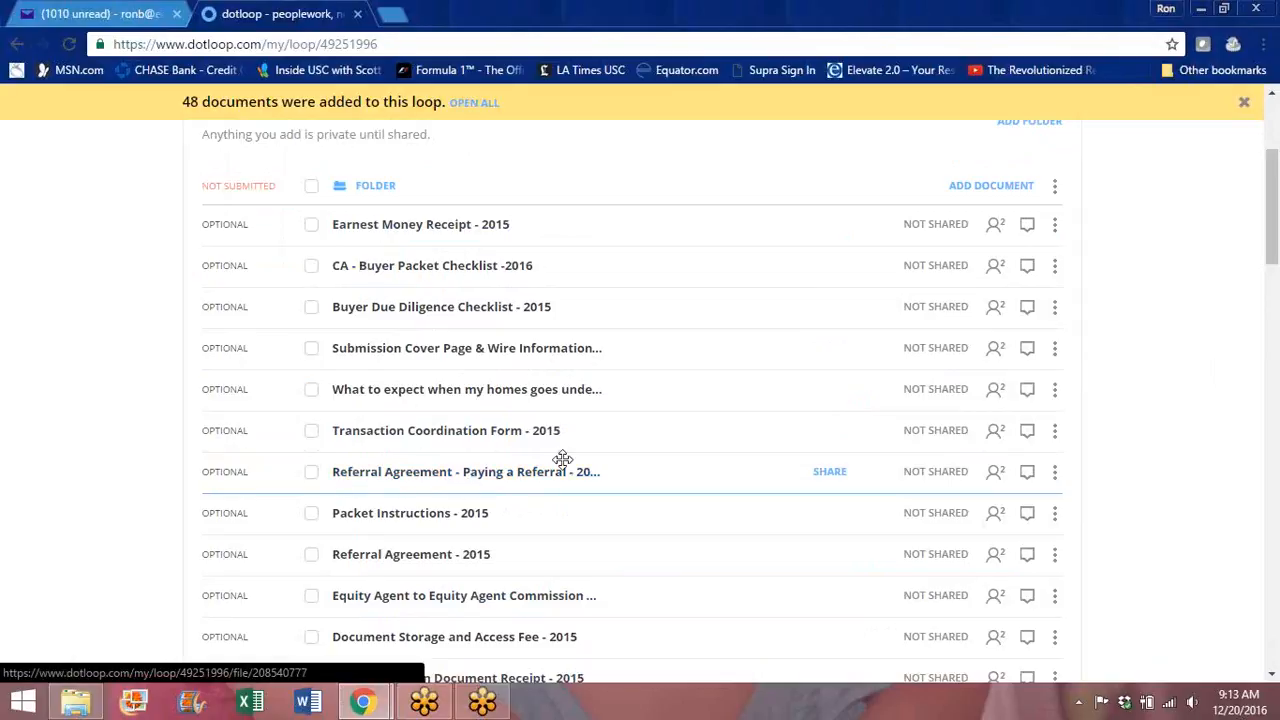
left_click(1055, 474)
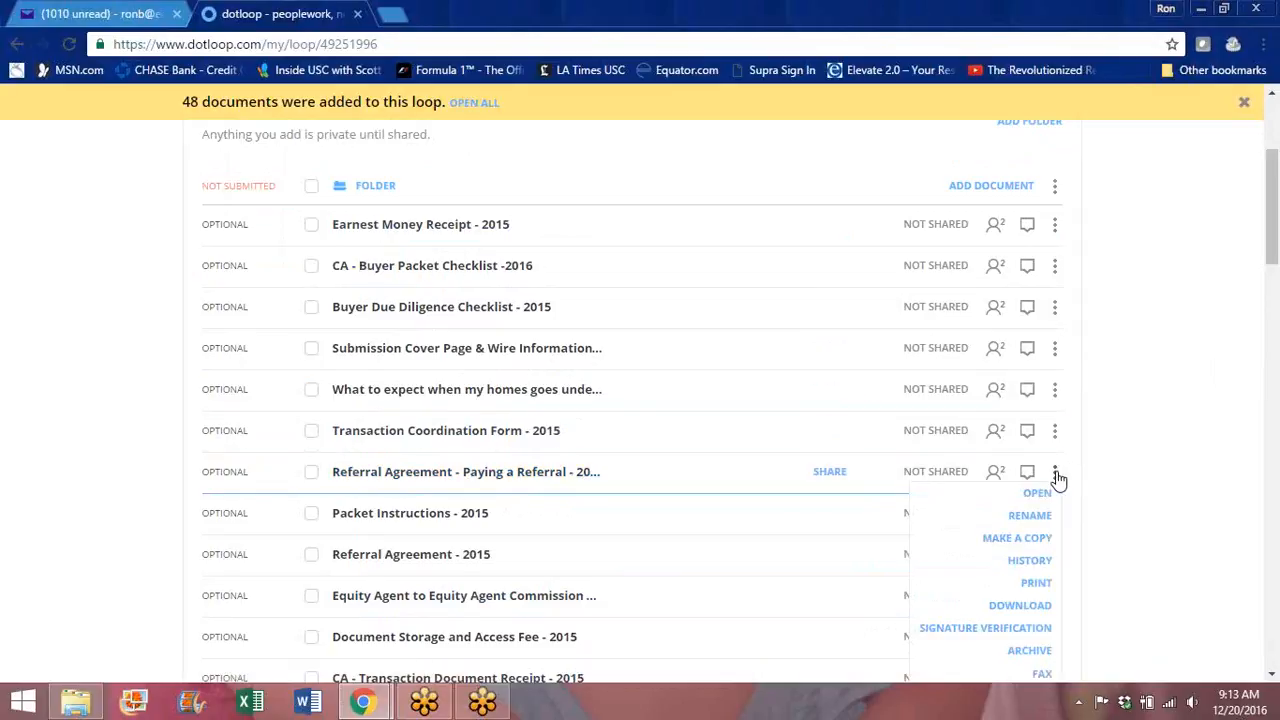
left_click(1033, 650)
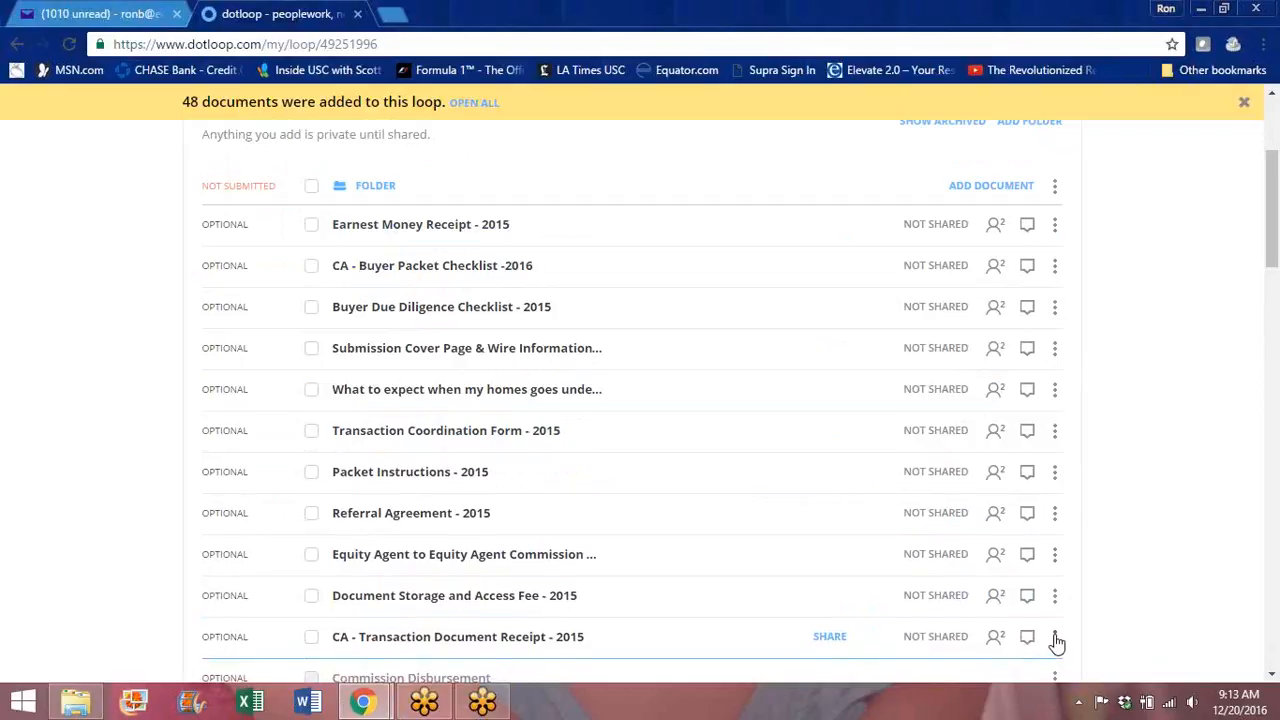
Step: Archive the CA - Transaction Document Receipt
left_click(1055, 640)
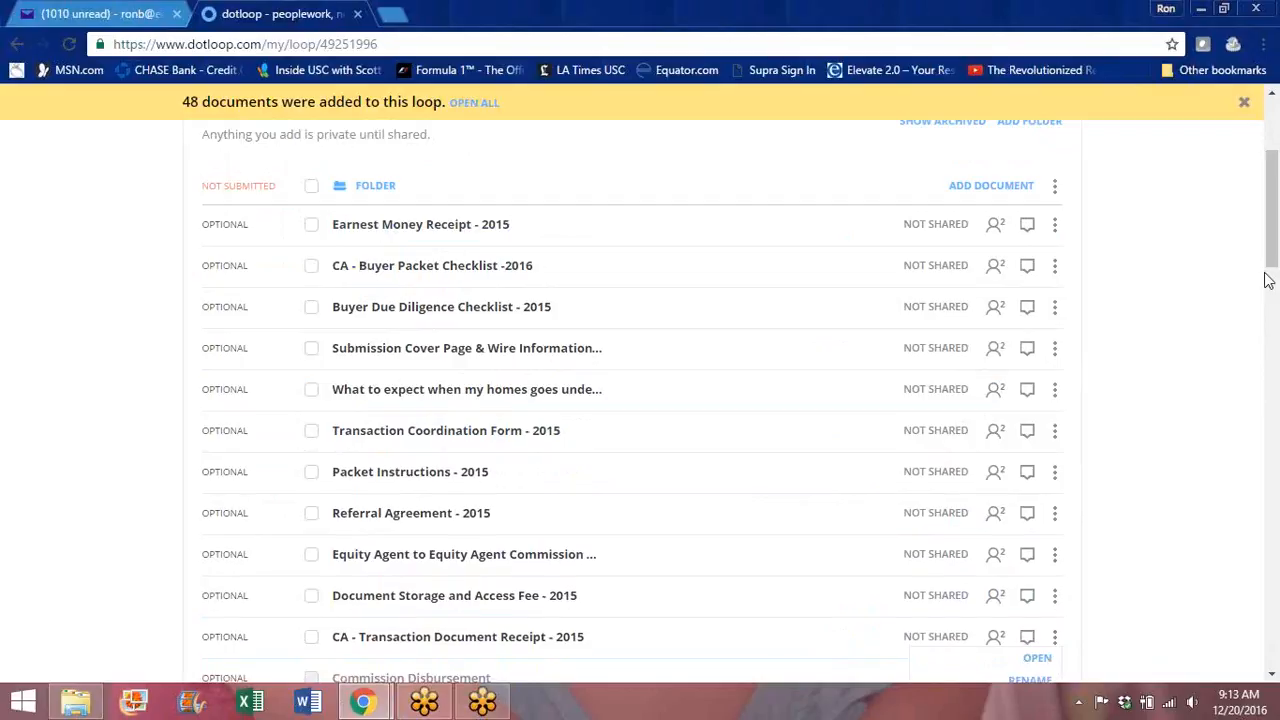
scroll(1274, 252, "down", 3)
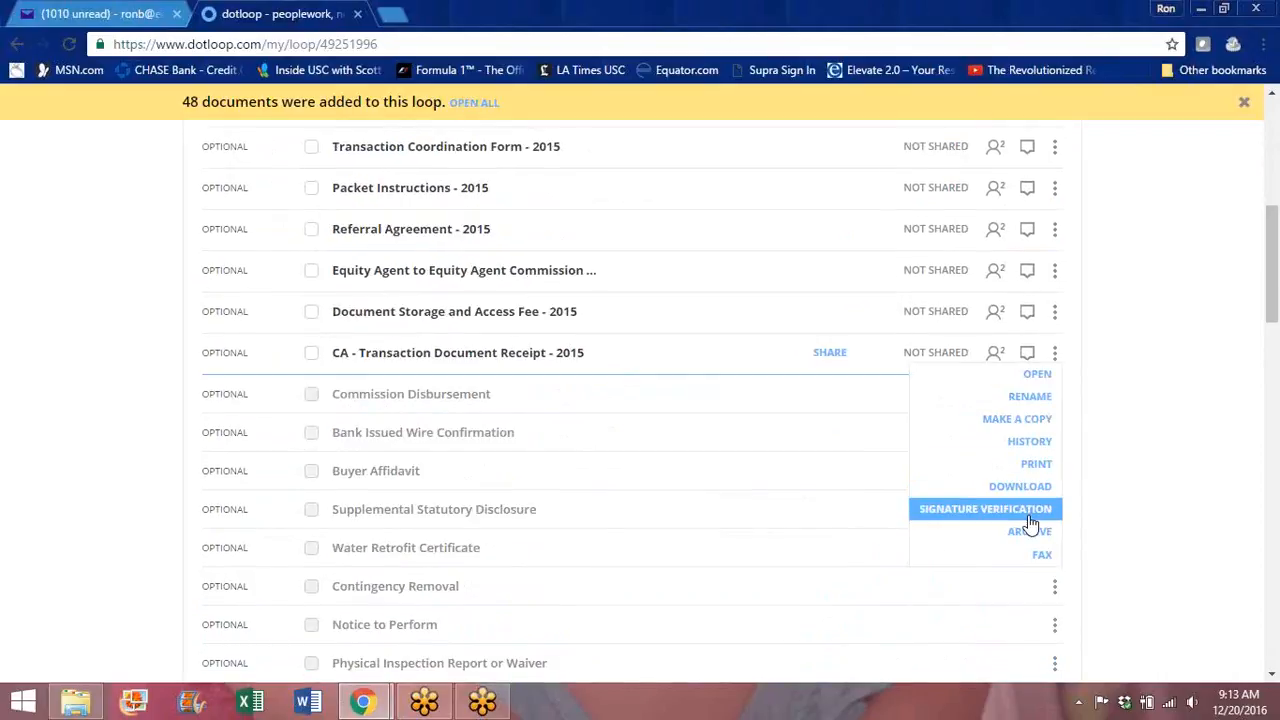
left_click(1033, 533)
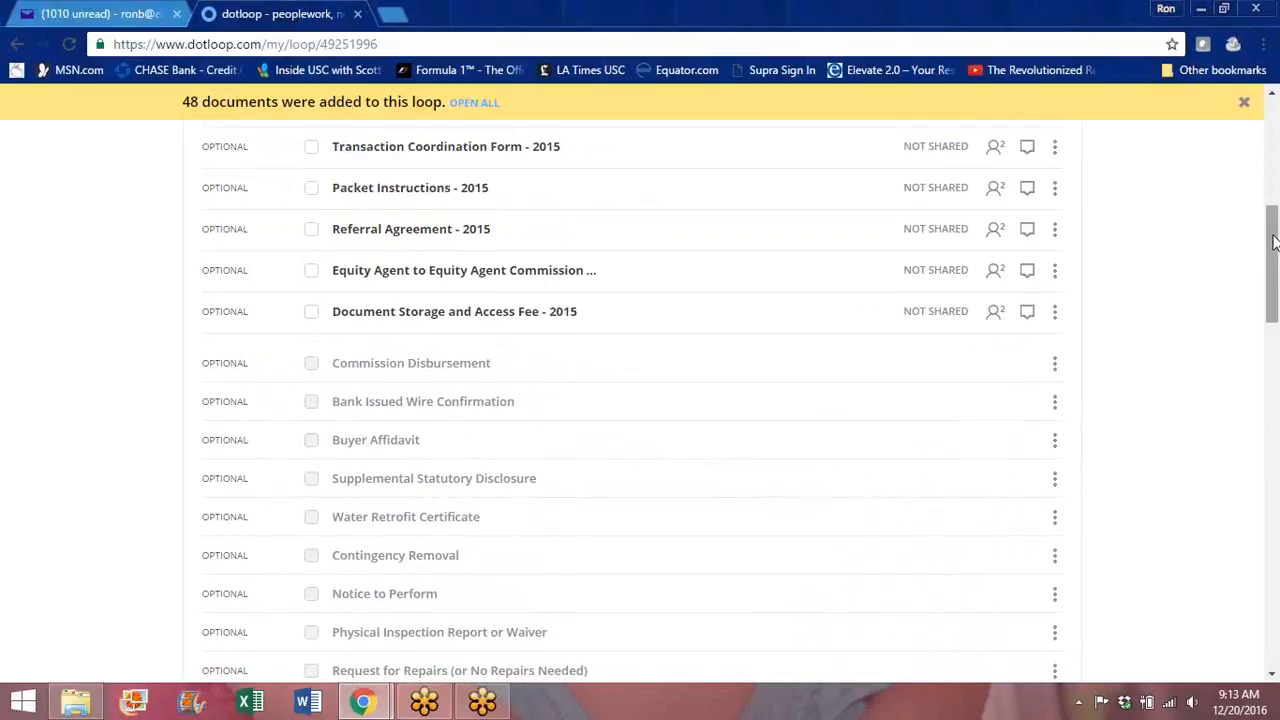
left_click_drag(1274, 240, 1268, 220)
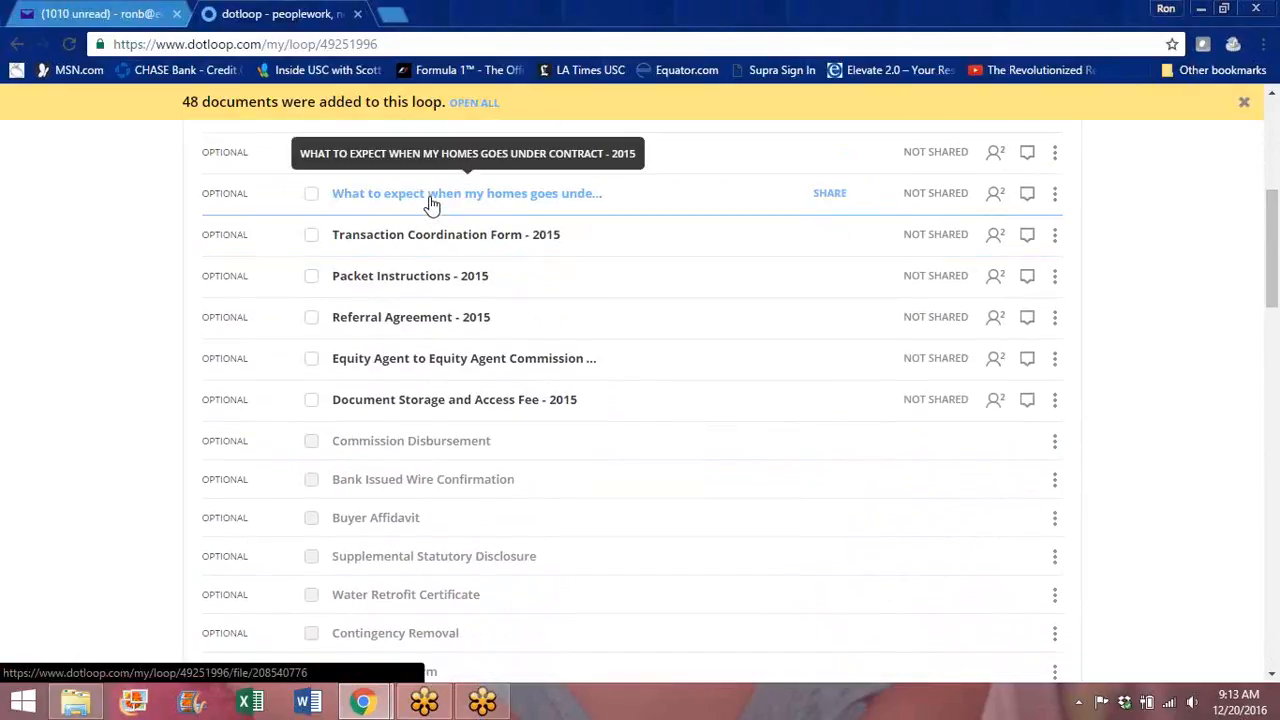
left_click_drag(1271, 214, 1272, 262)
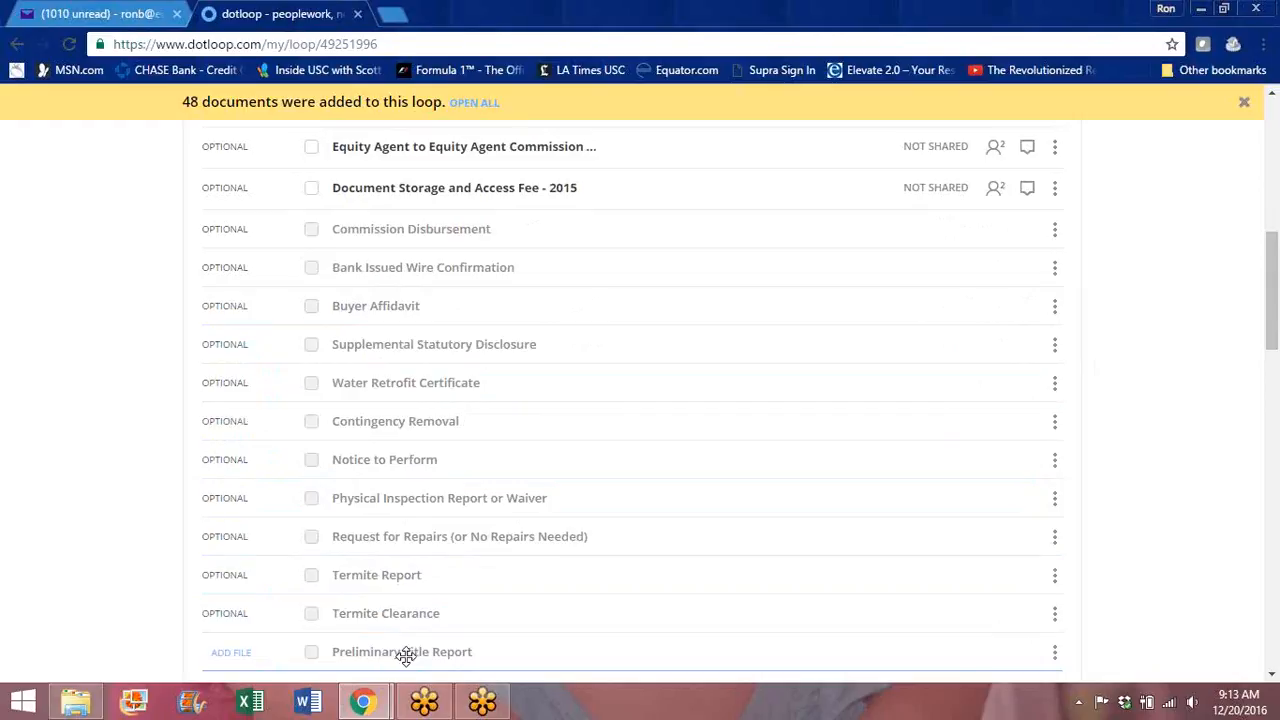
left_click_drag(1273, 297, 1270, 222)
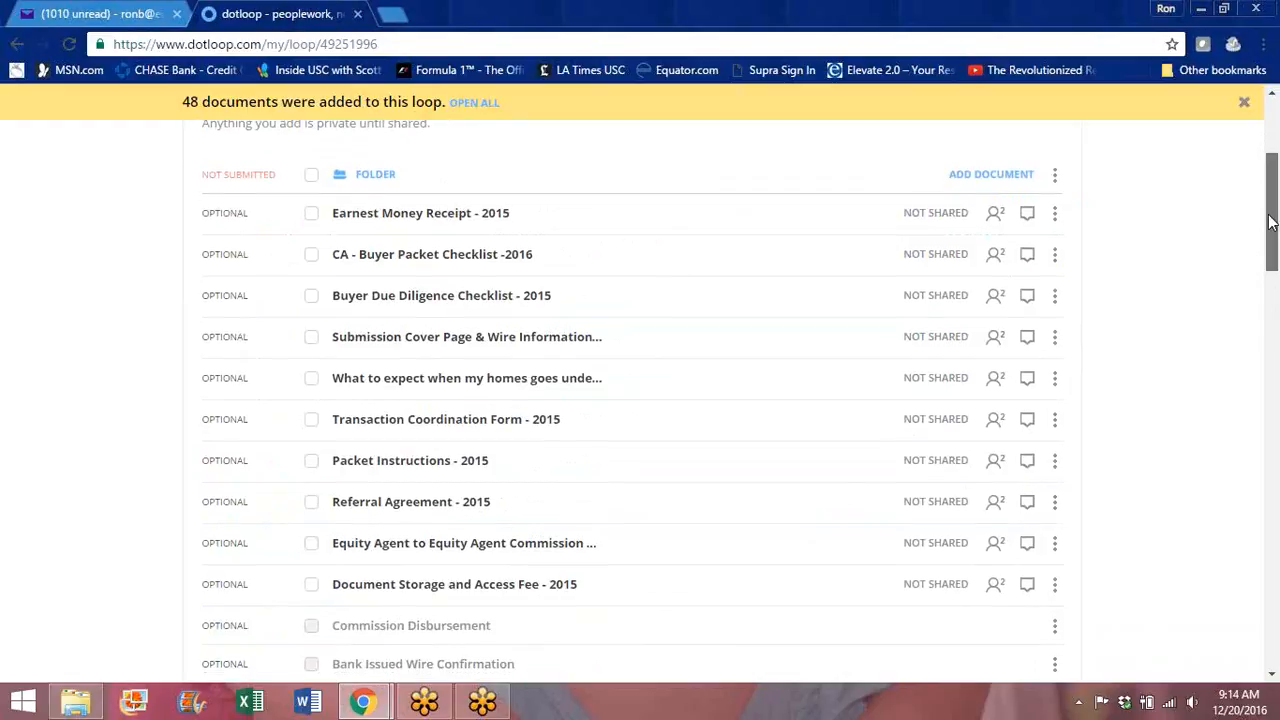
left_click_drag(1270, 215, 1270, 190)
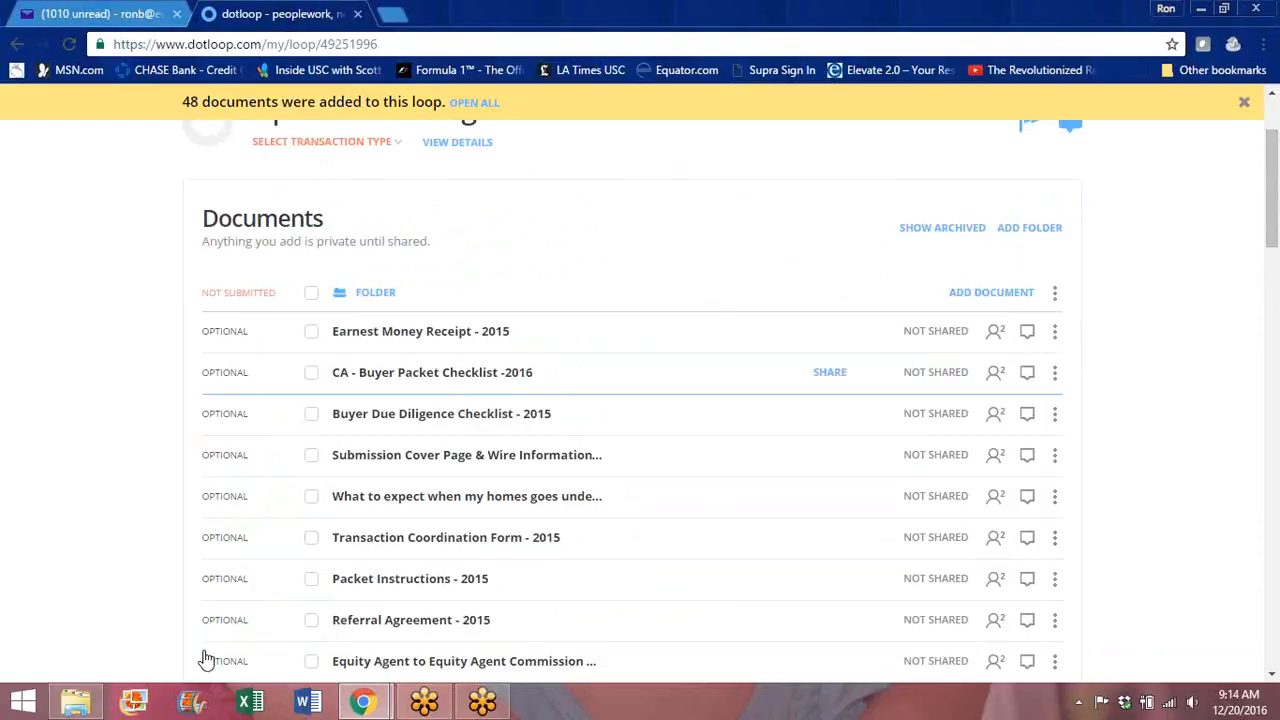
mouse_move(72, 710)
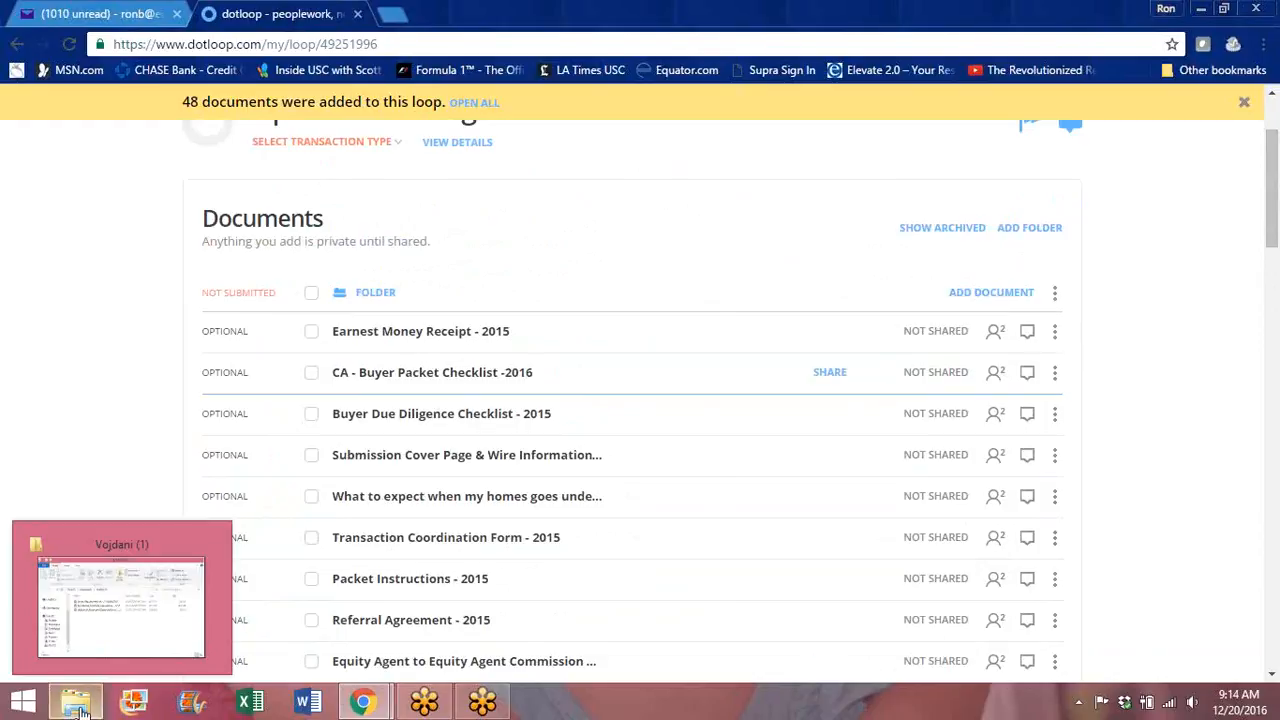
Step: Drag the three downloaded zipForm PDFs from File Explorer into the loop's Documents
left_click(988, 292)
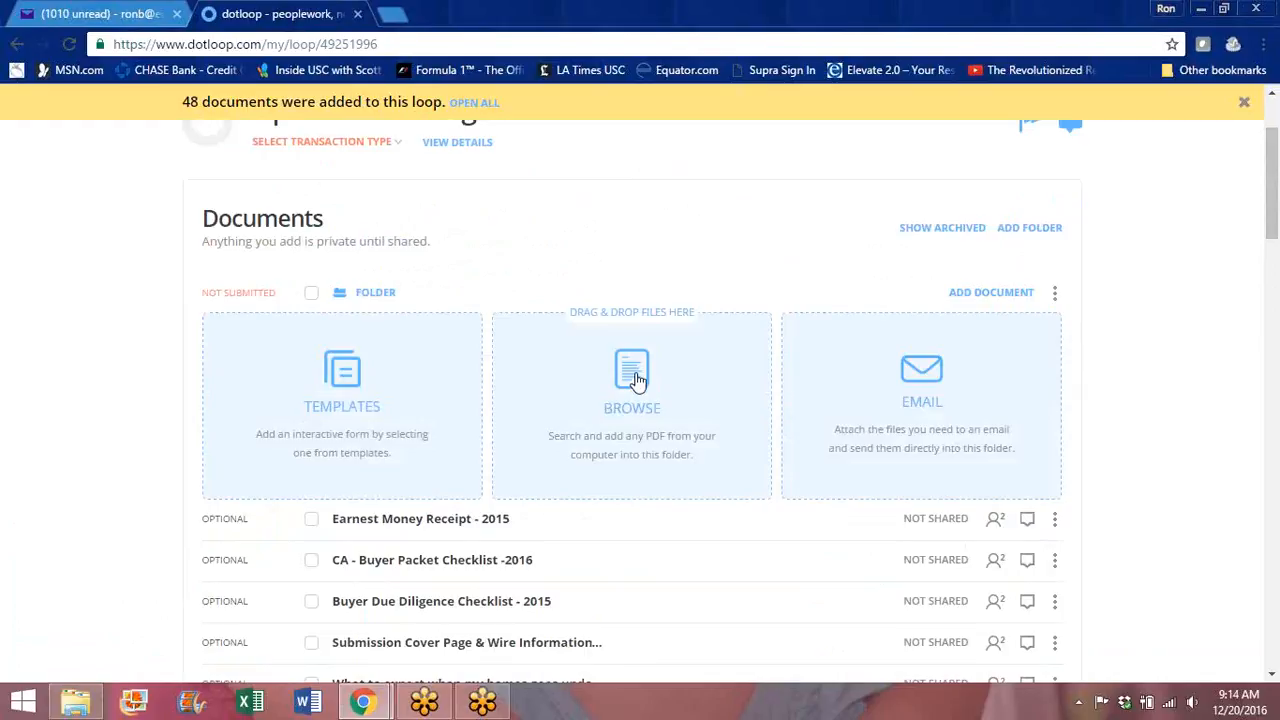
left_click(75, 703)
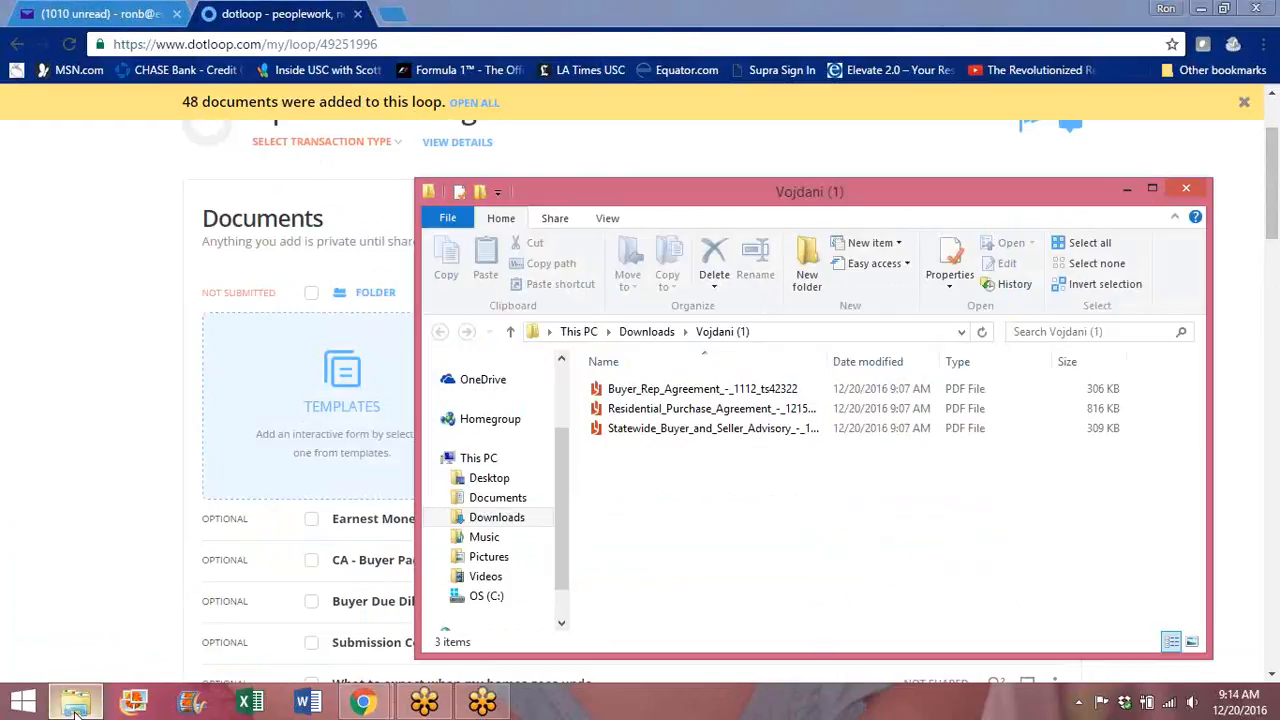
left_click_drag(929, 186, 1096, 72)
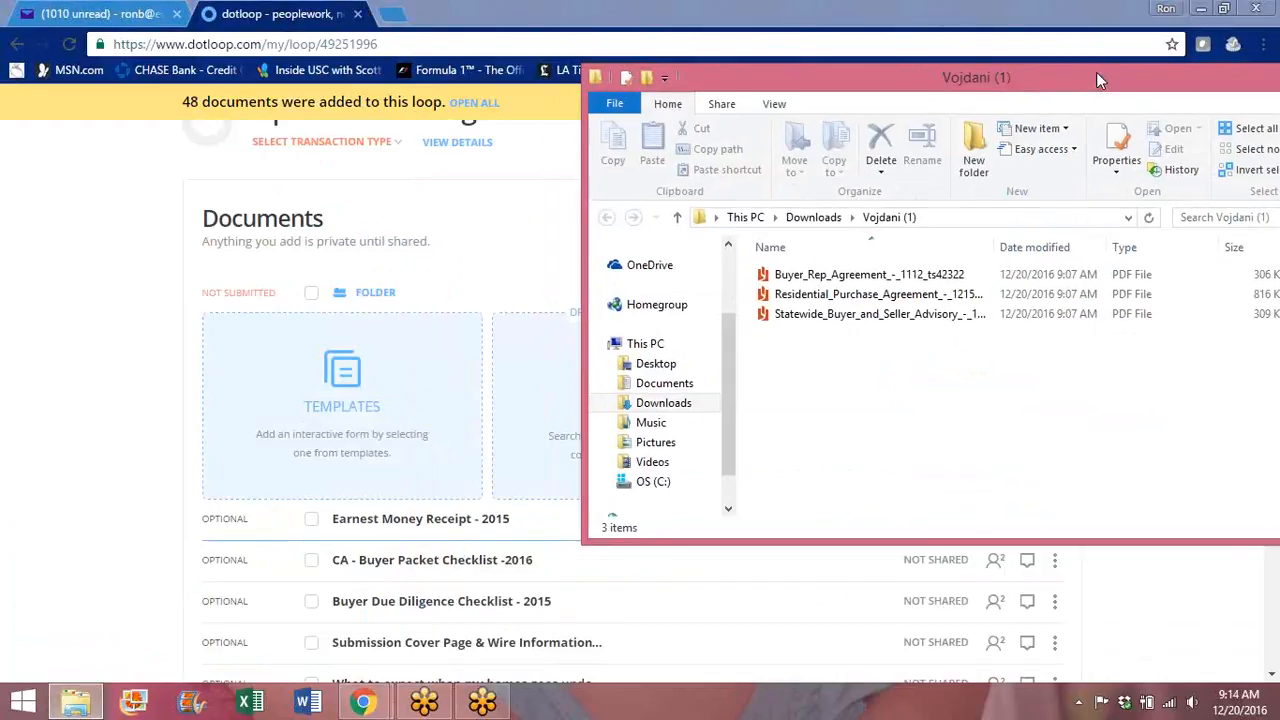
left_click(849, 276)
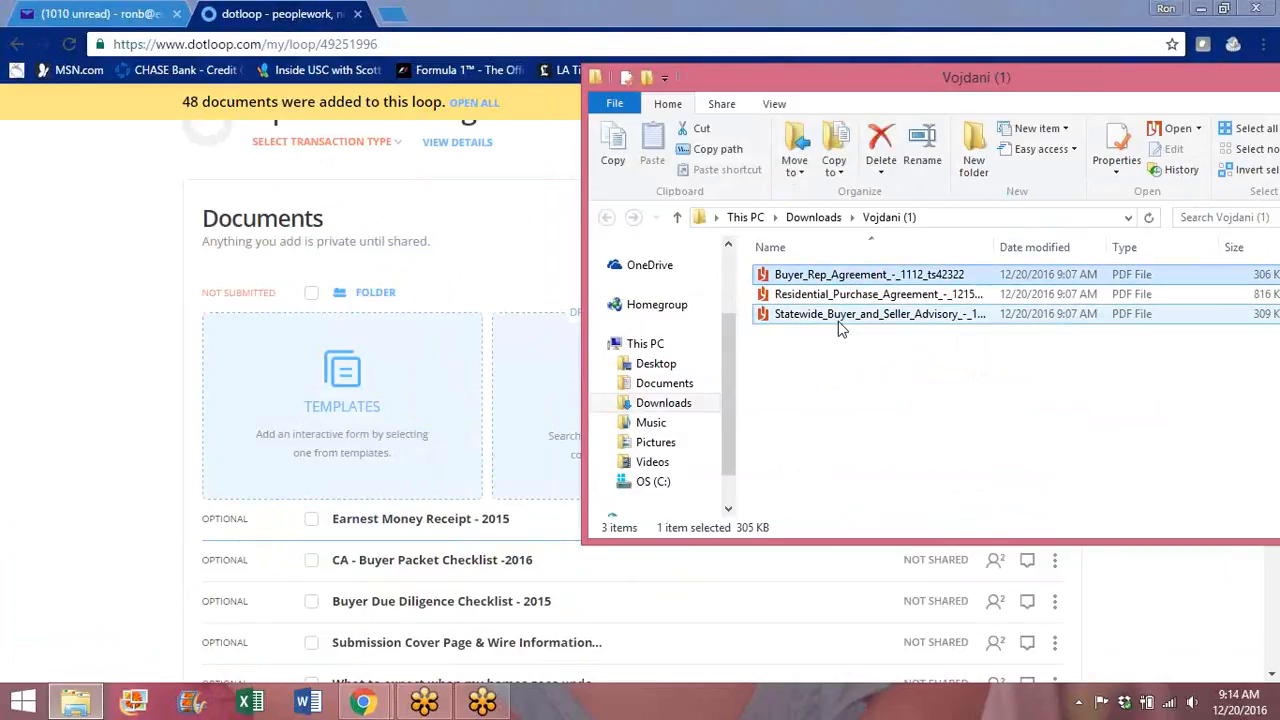
left_click(838, 316, "shift")
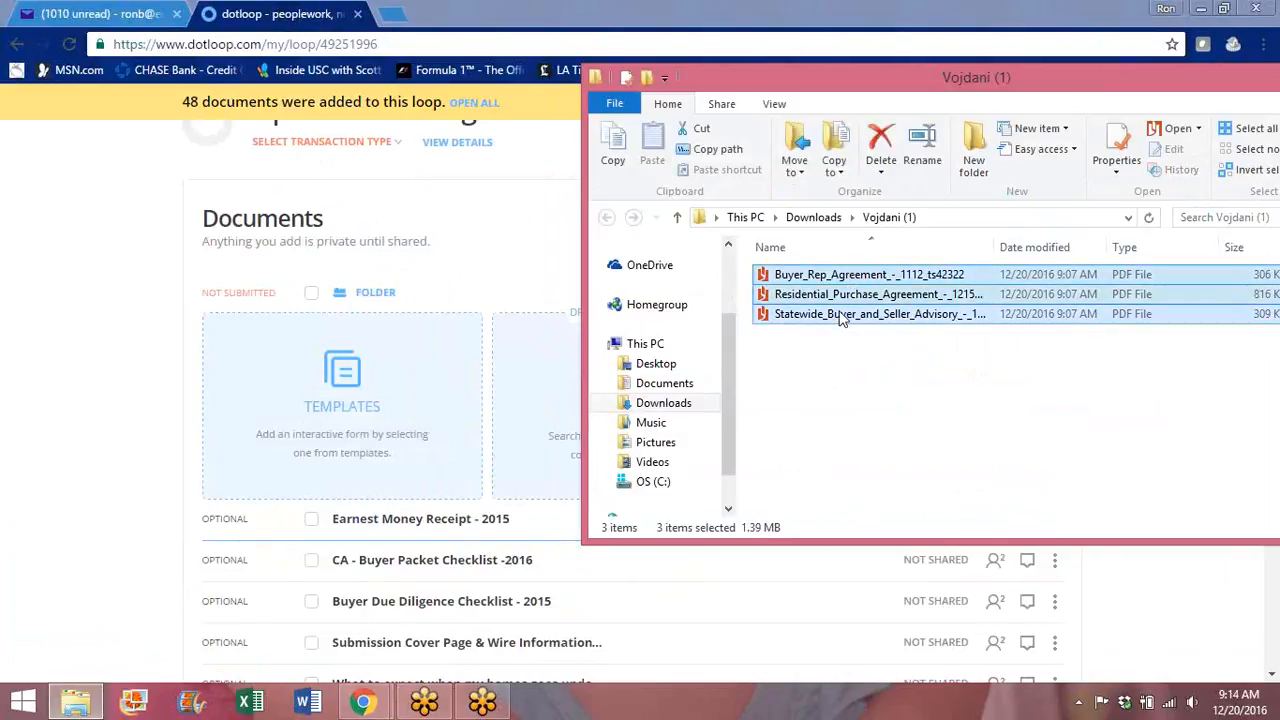
left_click_drag(600, 432, 552, 428)
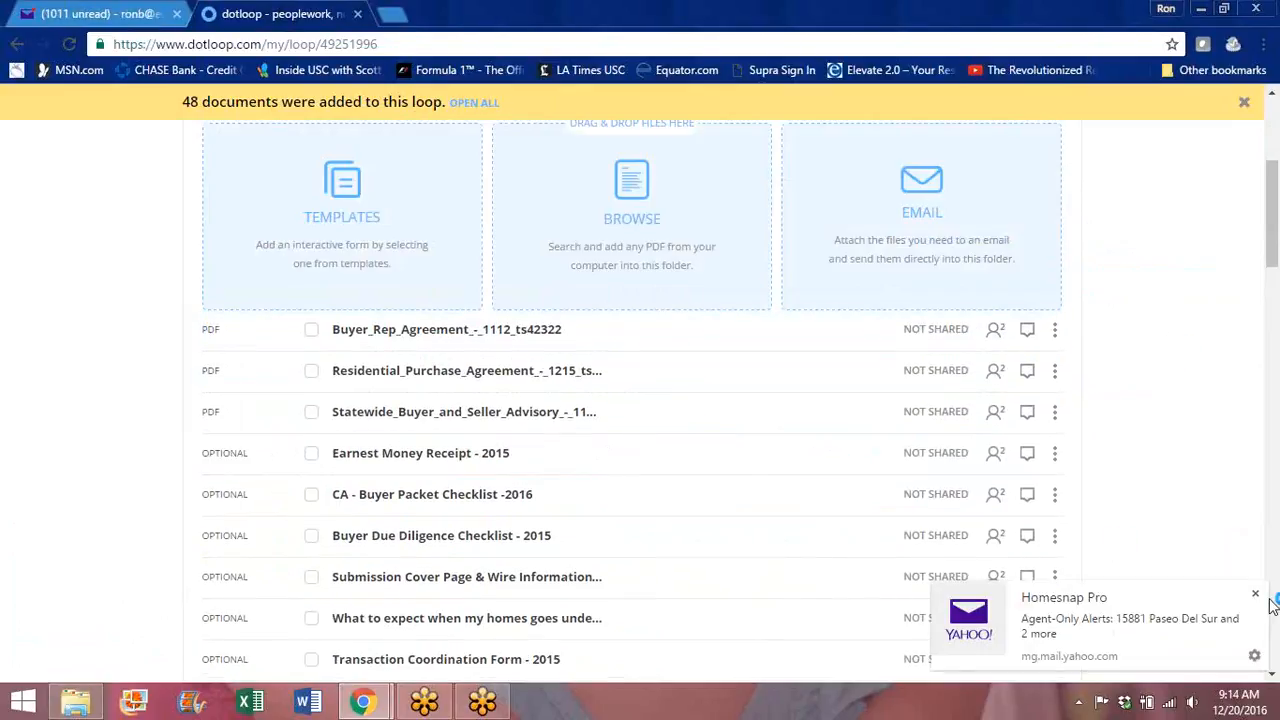
Step: Dismiss the mail notification and reposition the residential purchase agreement in the document list
left_click(1256, 596)
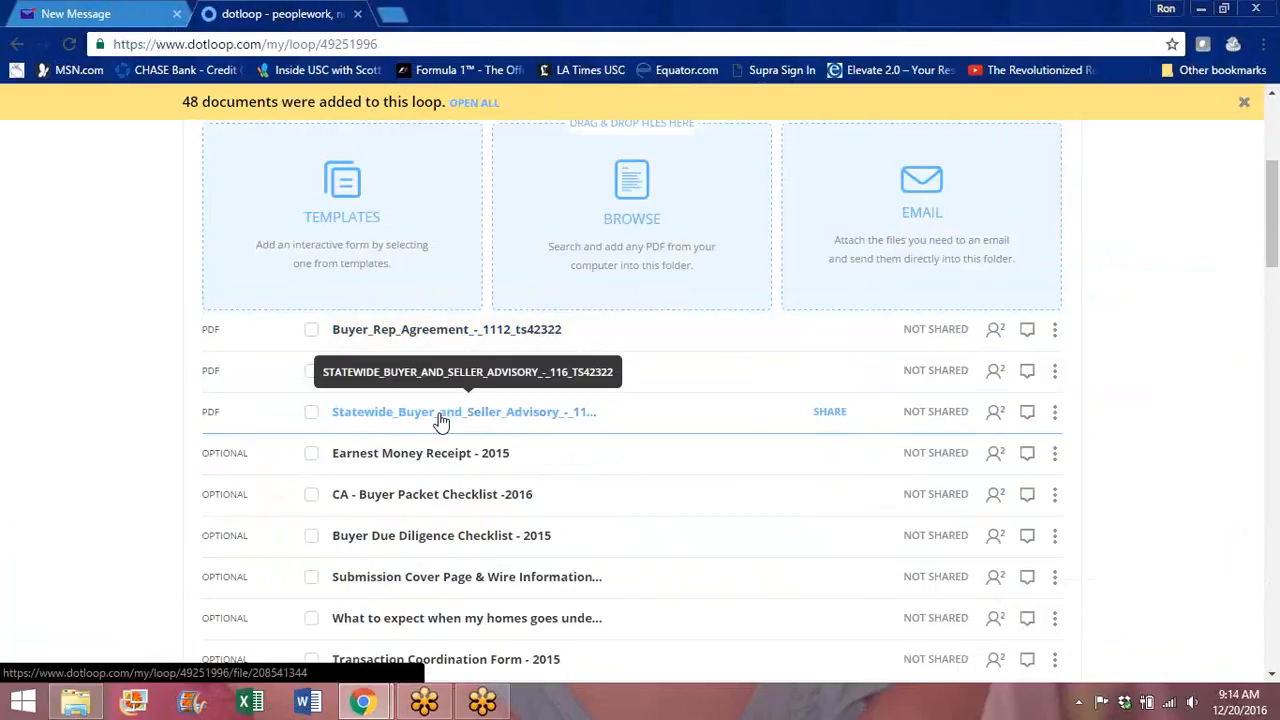
left_click_drag(1276, 190, 1276, 220)
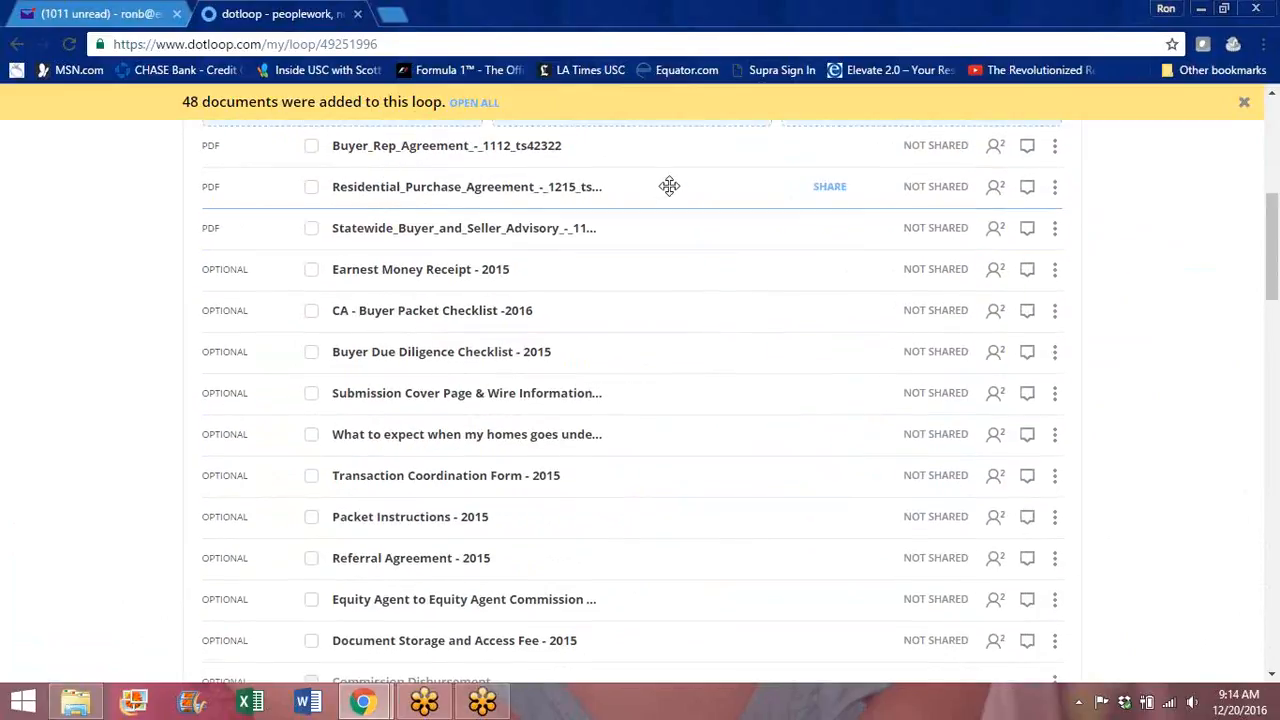
left_click_drag(721, 186, 580, 249)
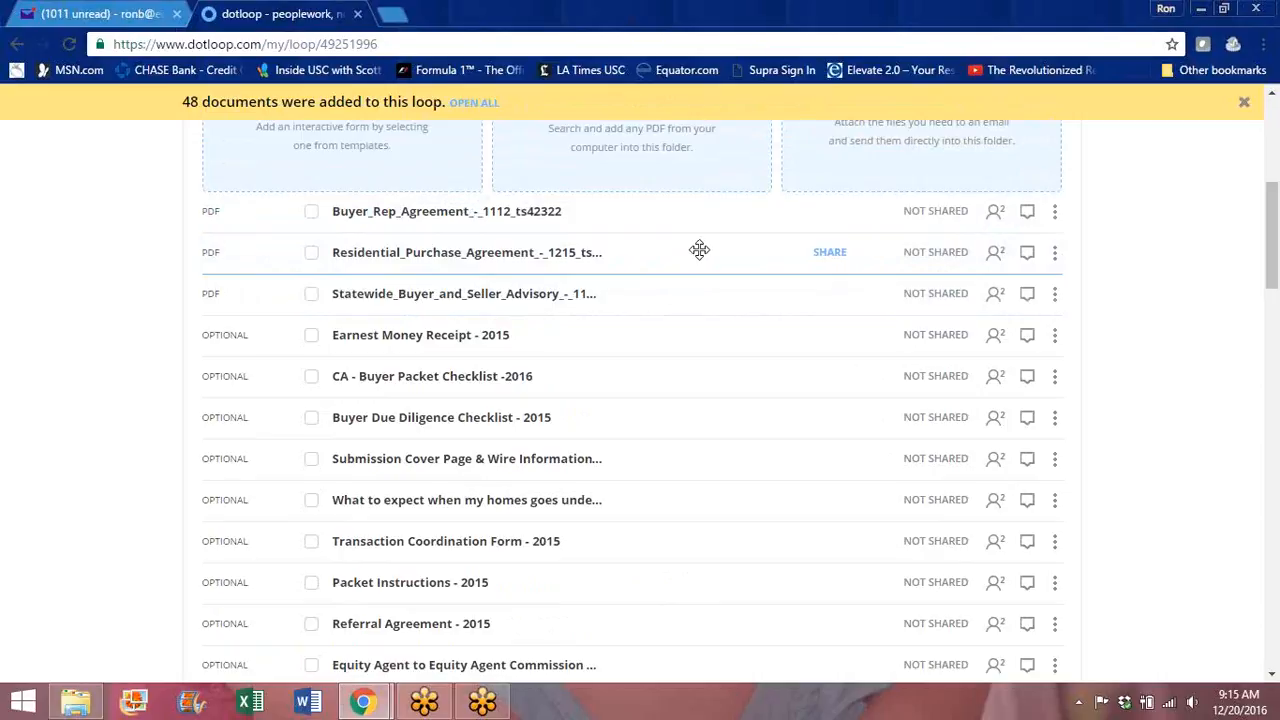
left_click_drag(697, 266, 751, 240)
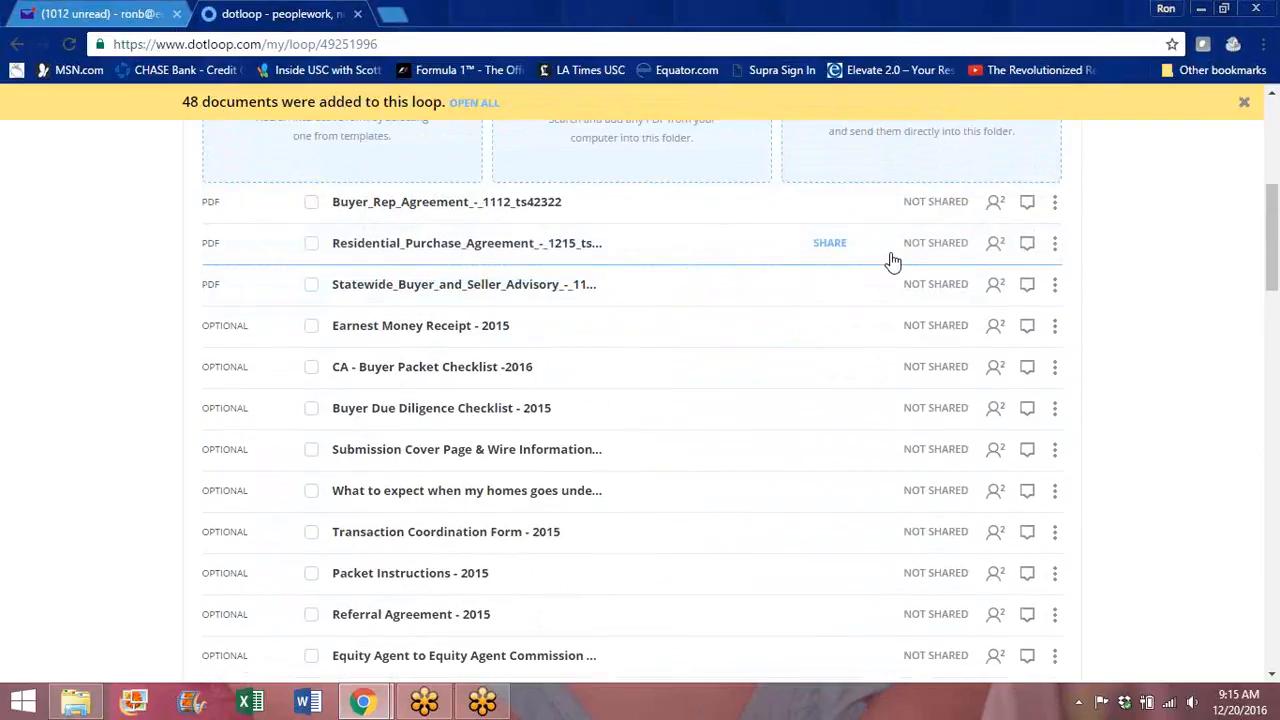
left_click_drag(1272, 207, 1277, 285)
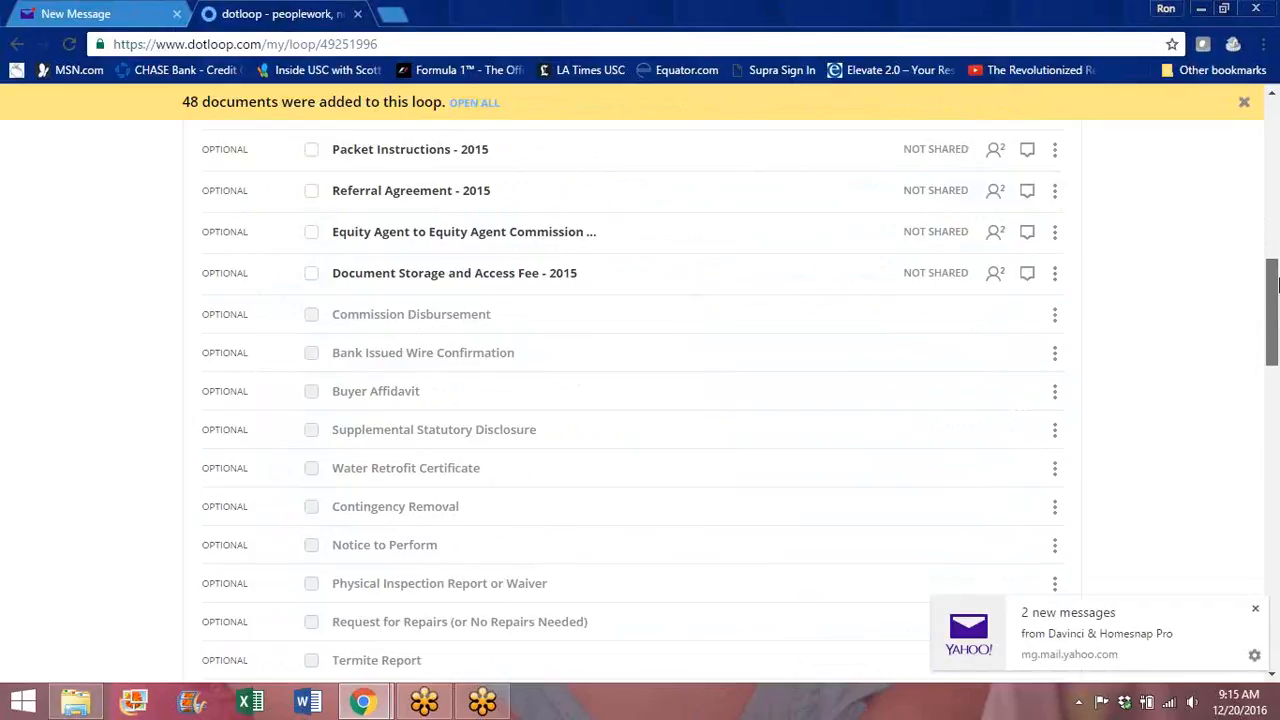
left_click_drag(1277, 284, 1276, 109)
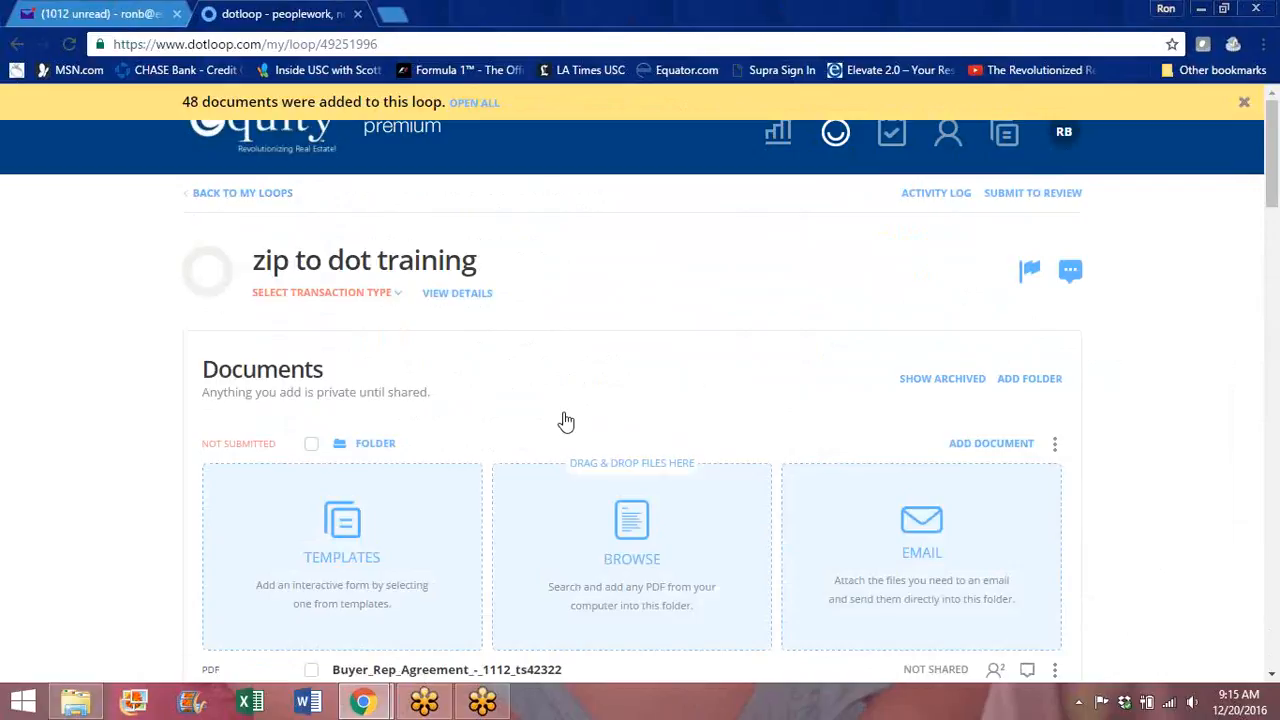
Step: Open the template chooser and browse Equity Specific, Master Under Contract, then Master Buying Forms
left_click(347, 529)
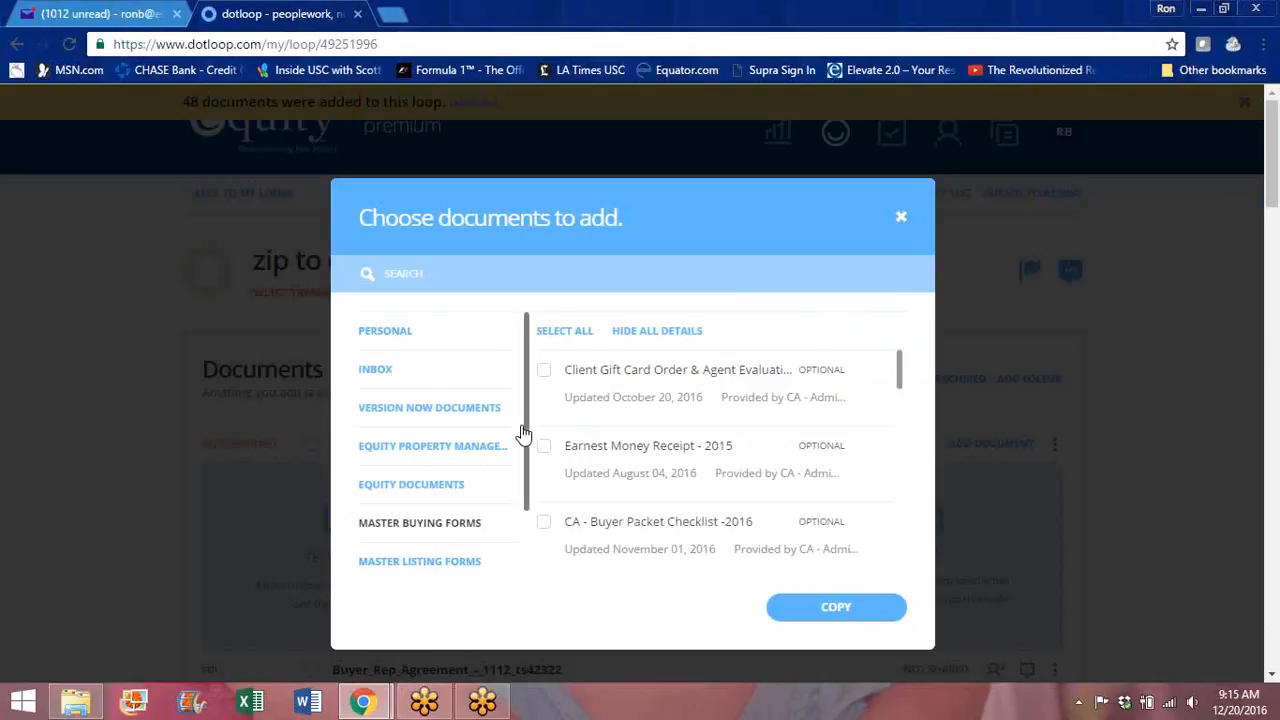
left_click_drag(528, 437, 526, 540)
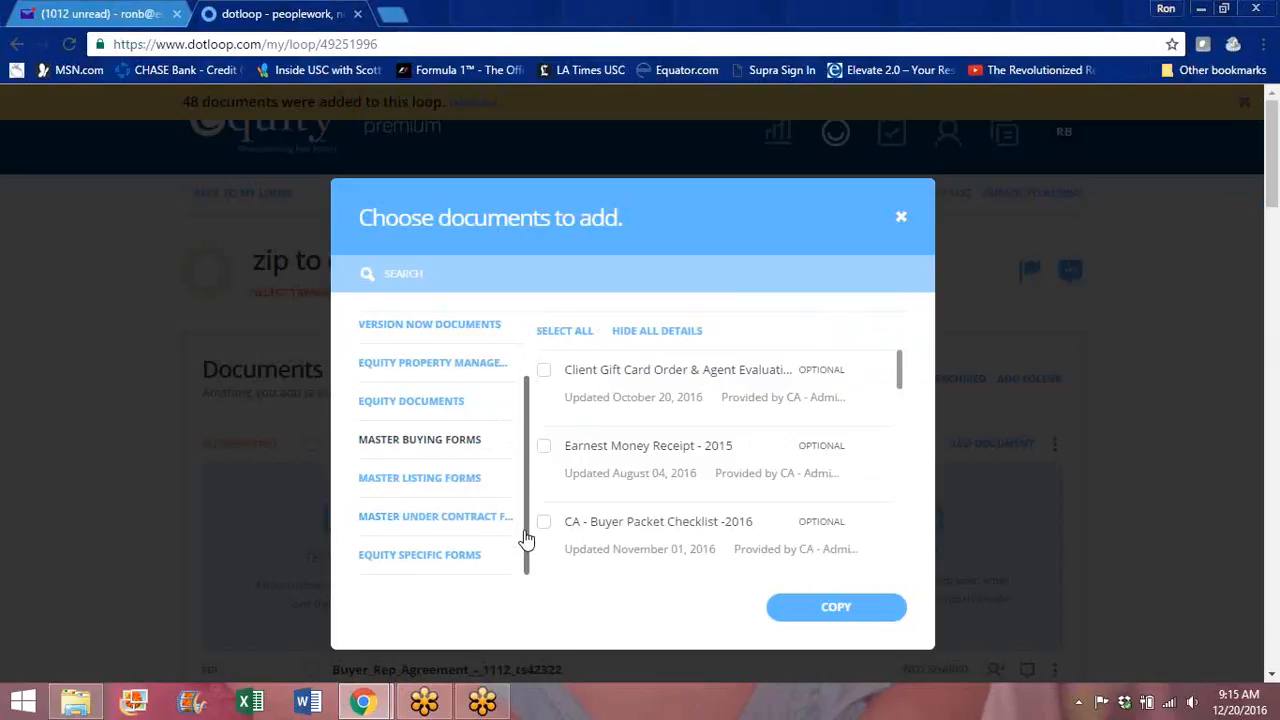
left_click_drag(903, 373, 895, 590)
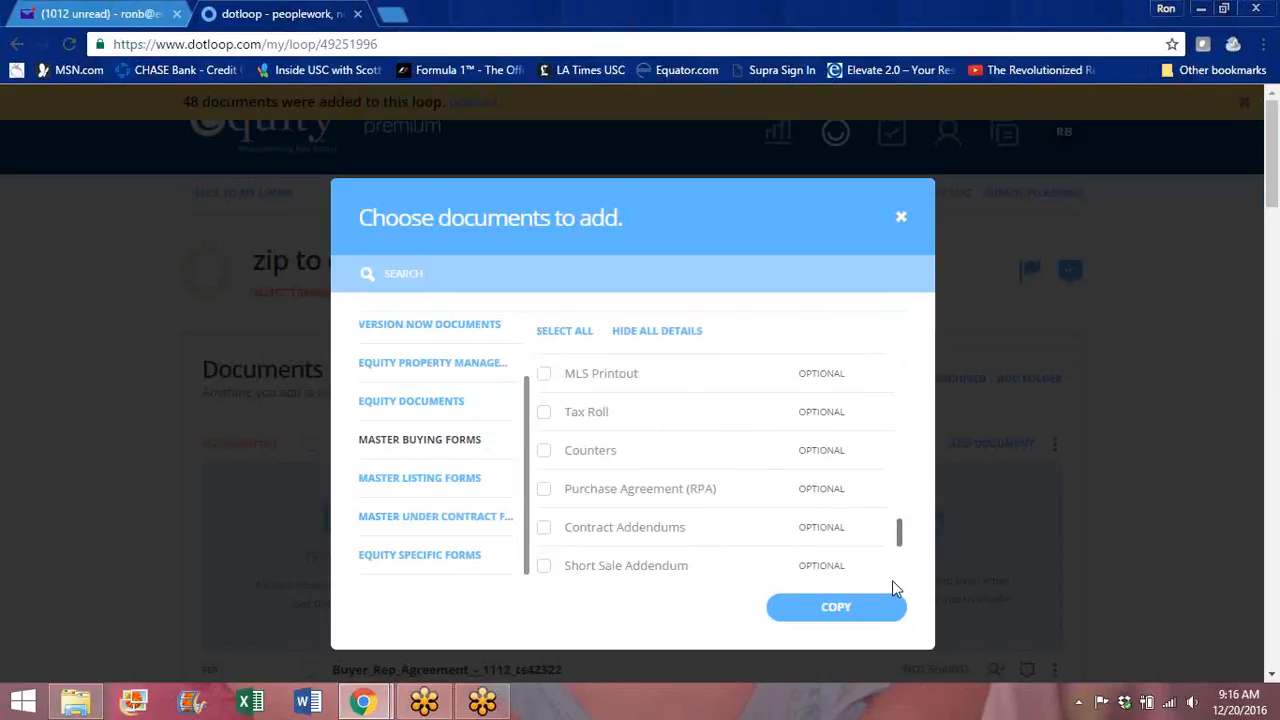
left_click_drag(900, 531, 901, 567)
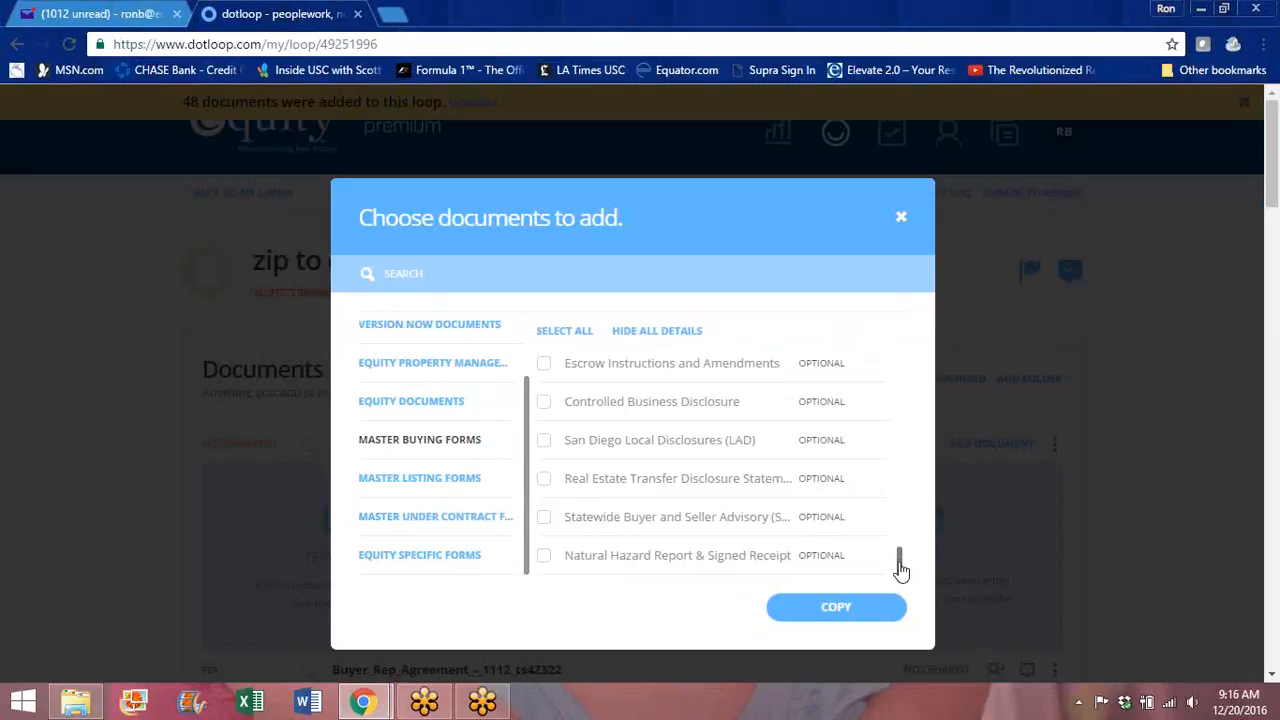
left_click(416, 560)
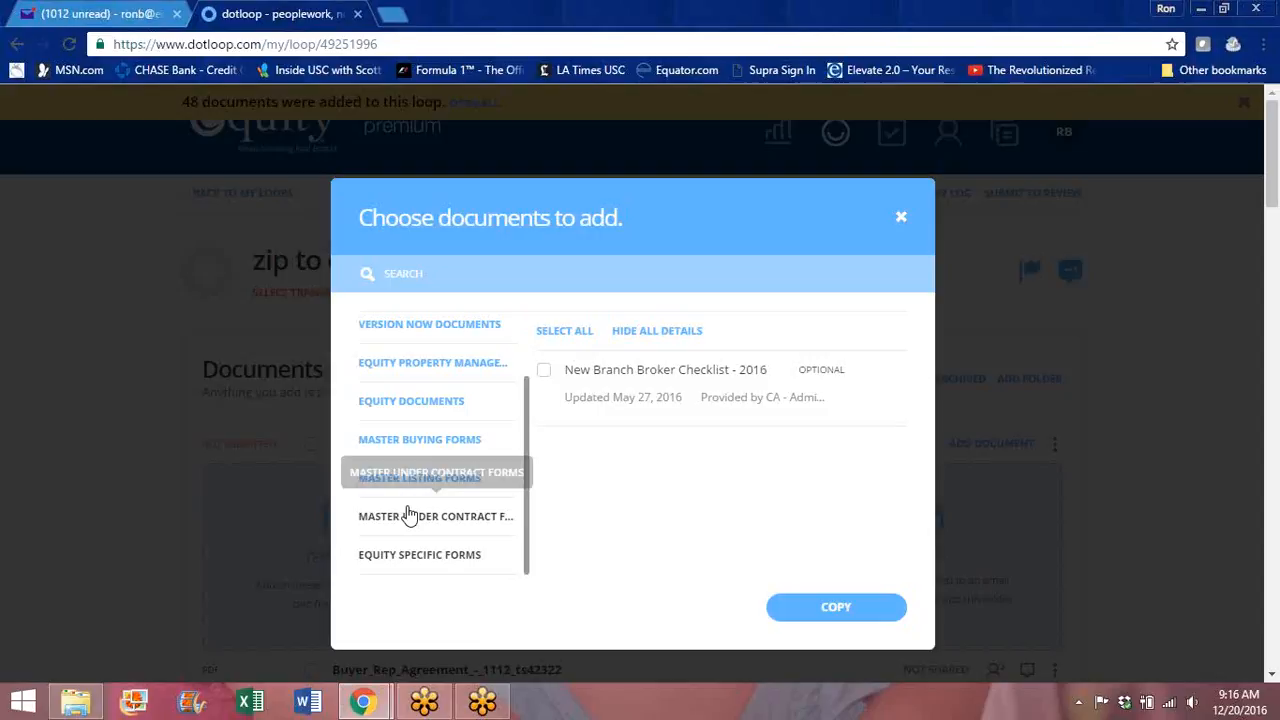
left_click(410, 520)
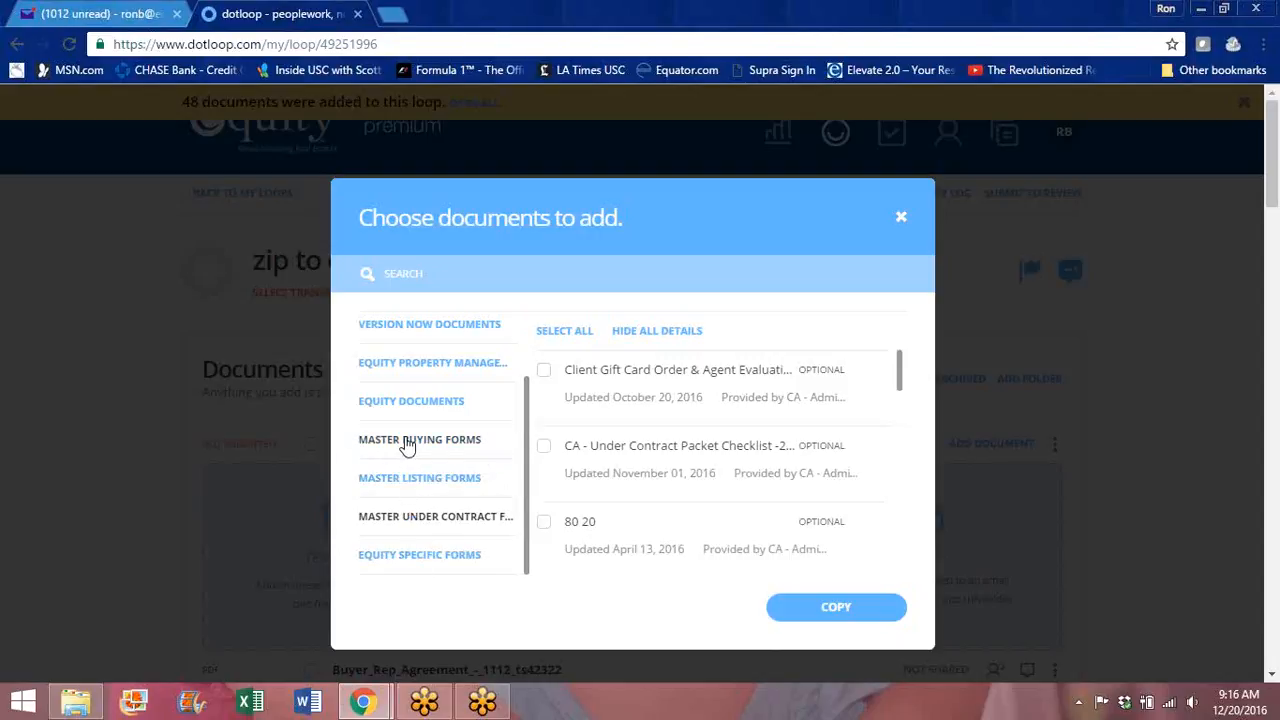
left_click_drag(909, 355, 905, 548)
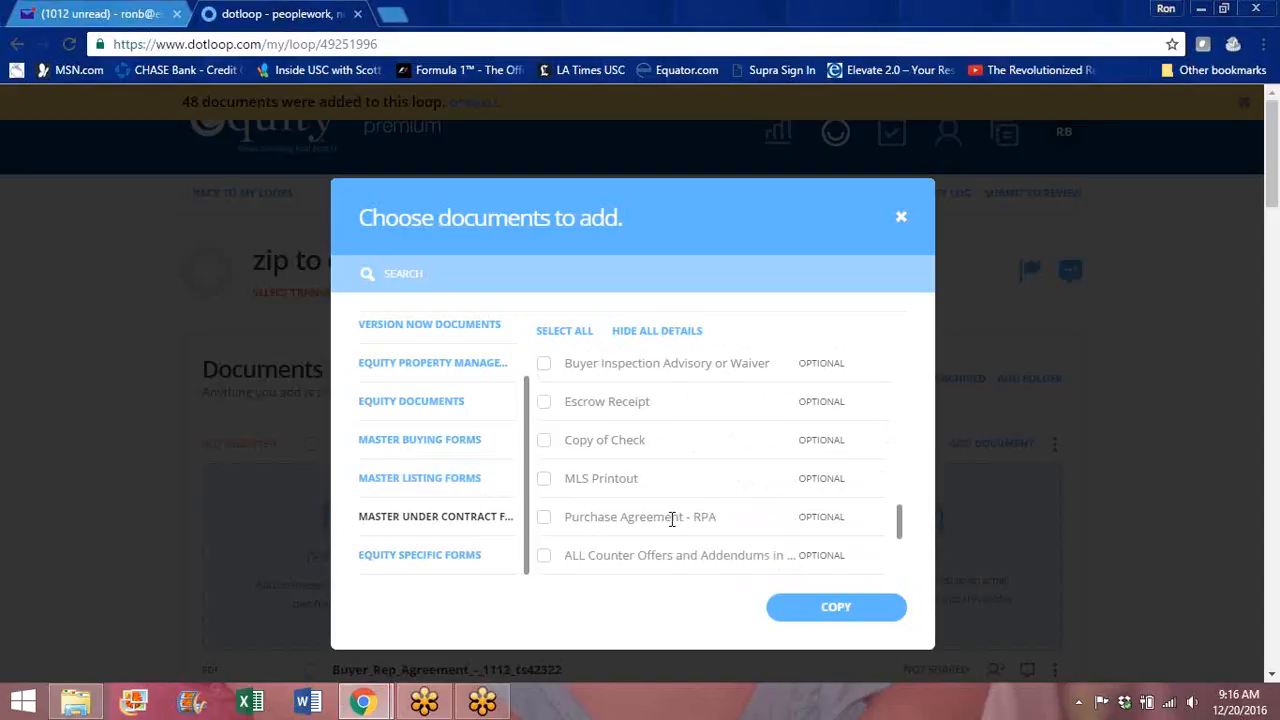
left_click(420, 445)
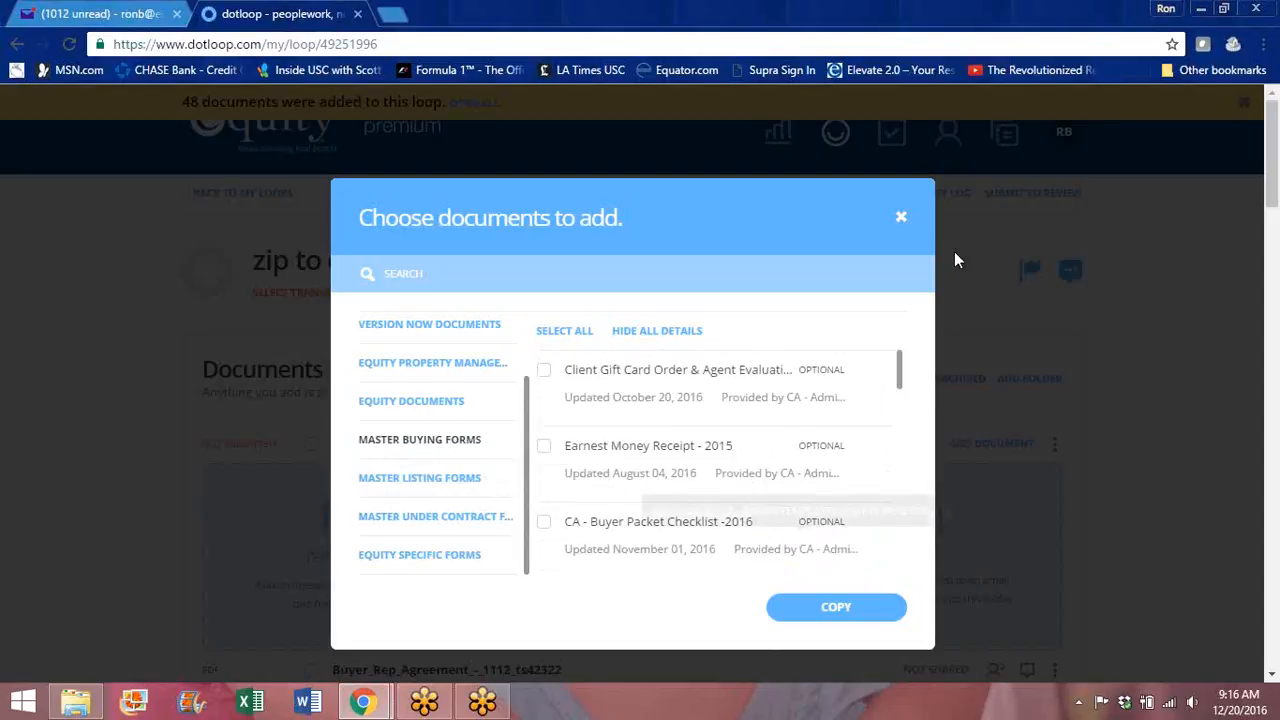
Step: Close the template chooser without adding any documents
left_click(901, 222)
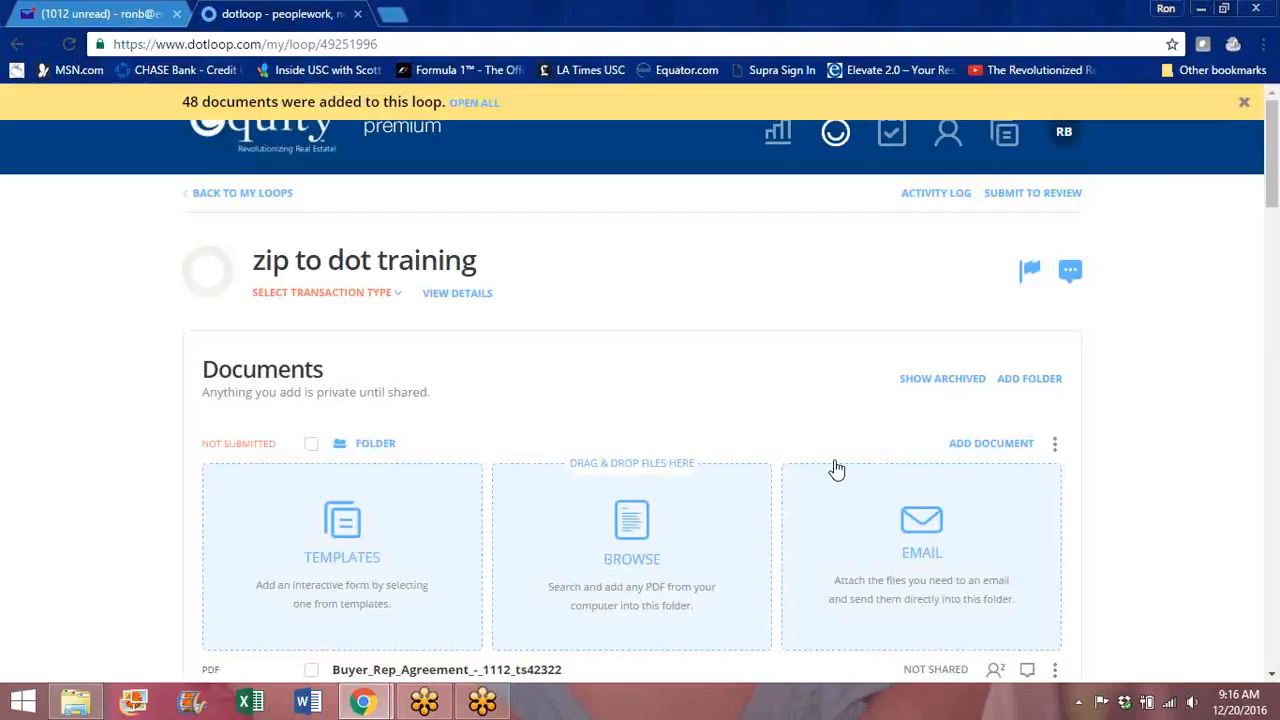
left_click_drag(1273, 175, 1275, 213)
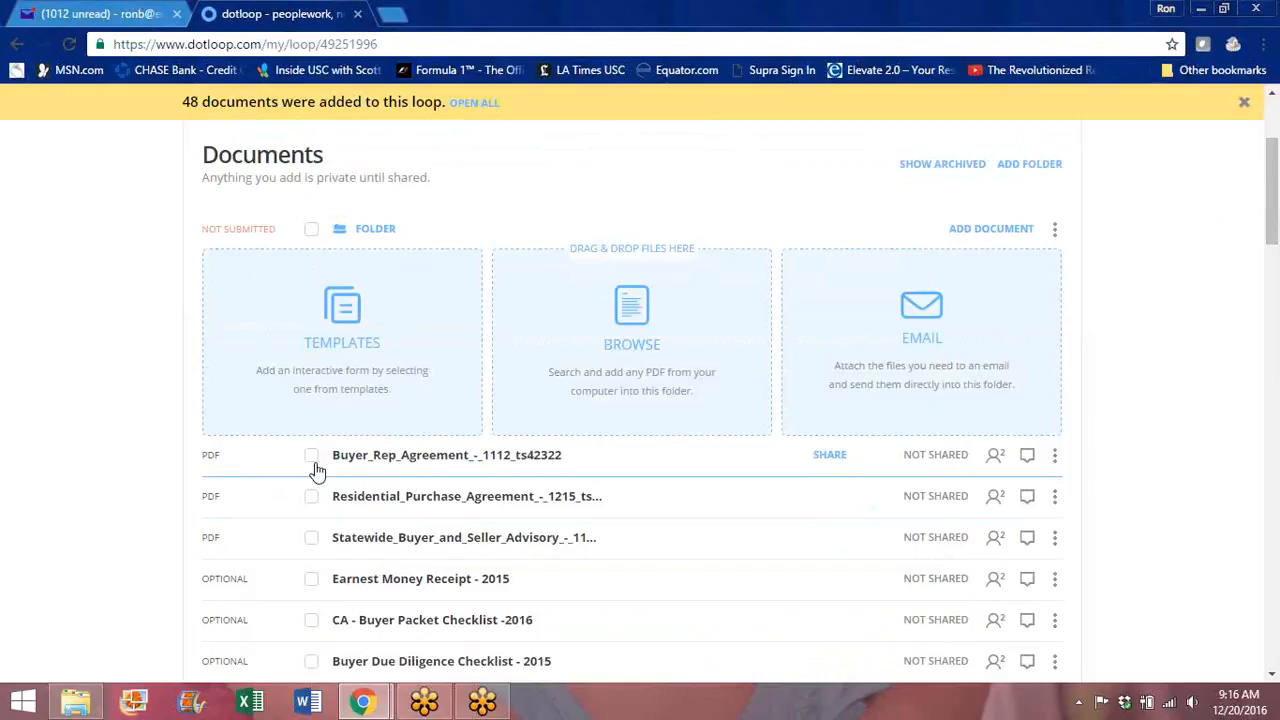
left_click_drag(1272, 208, 1274, 188)
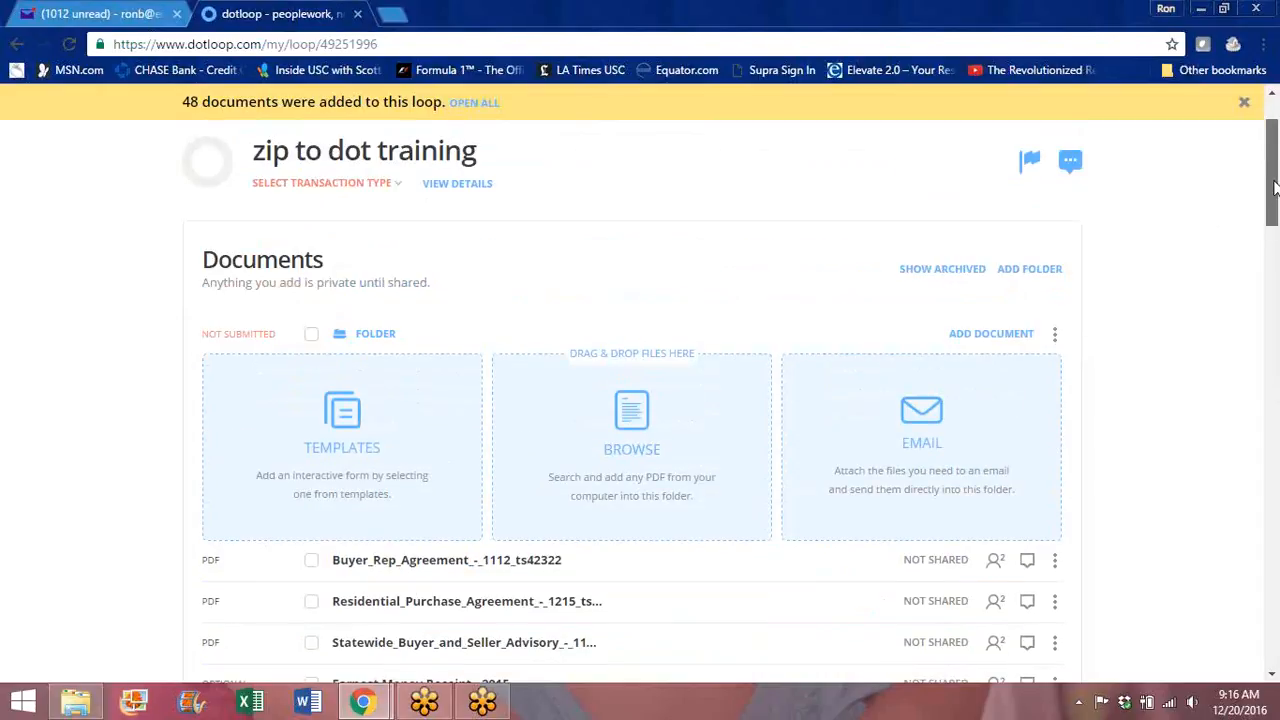
Step: Tick the buyer rep agreement and statewide advisory, then clear all document ticks
left_click(312, 563)
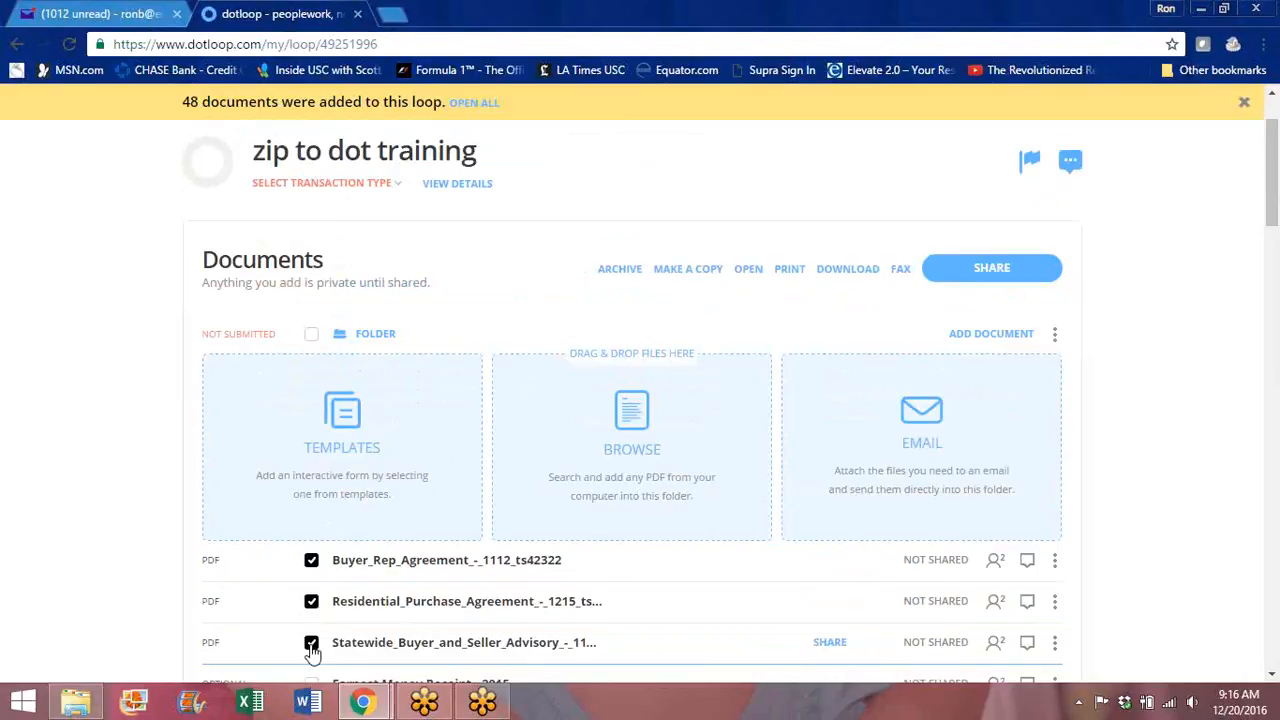
left_click(311, 643)
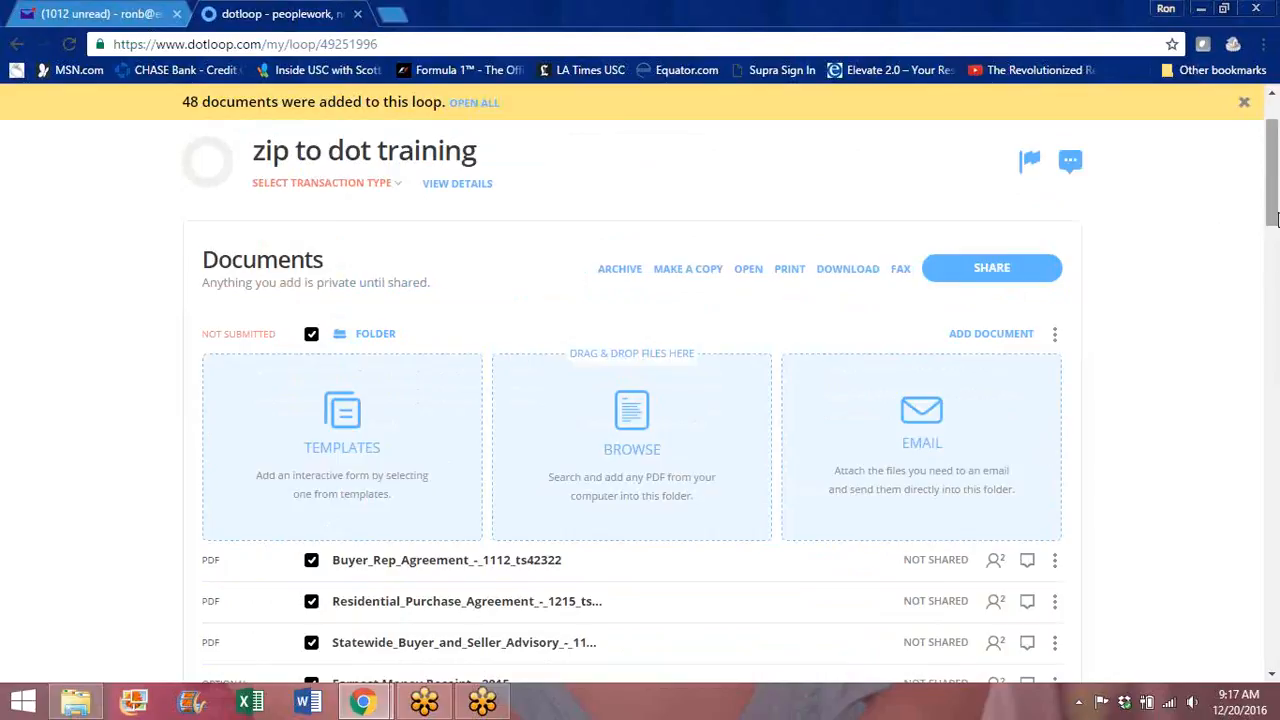
left_click_drag(1274, 213, 1274, 290)
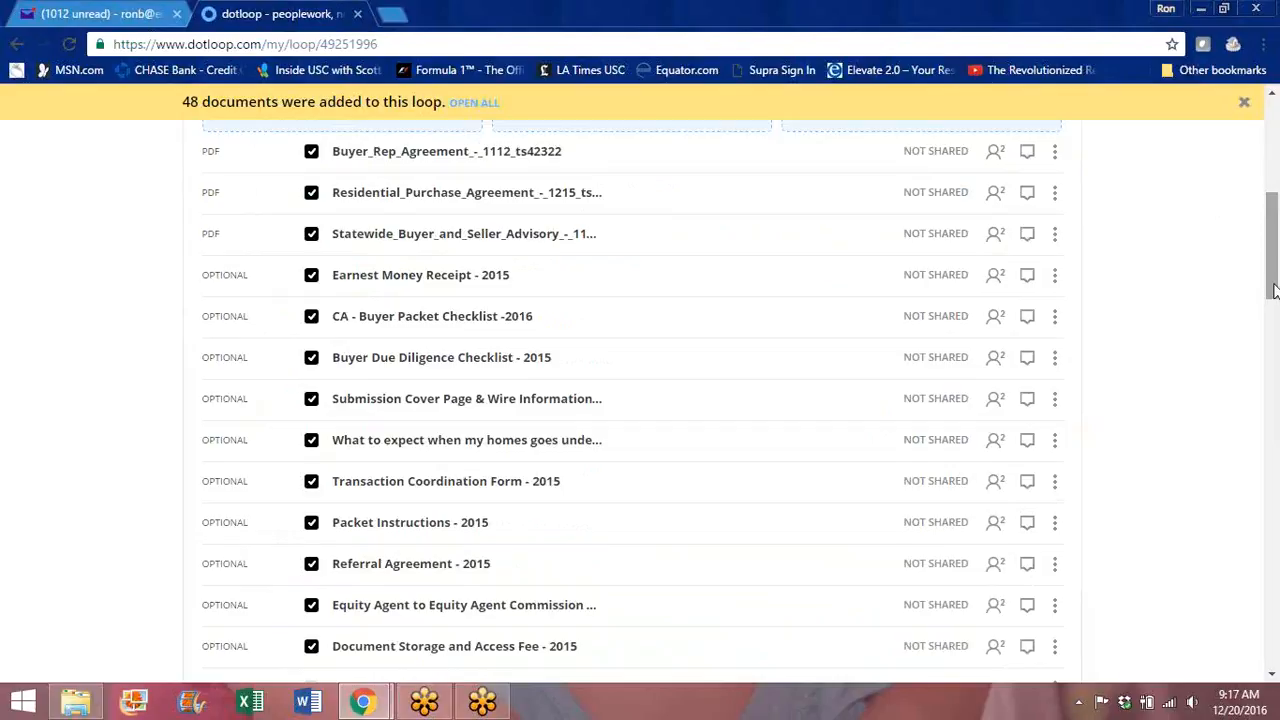
scroll(1274, 290, "up", 3)
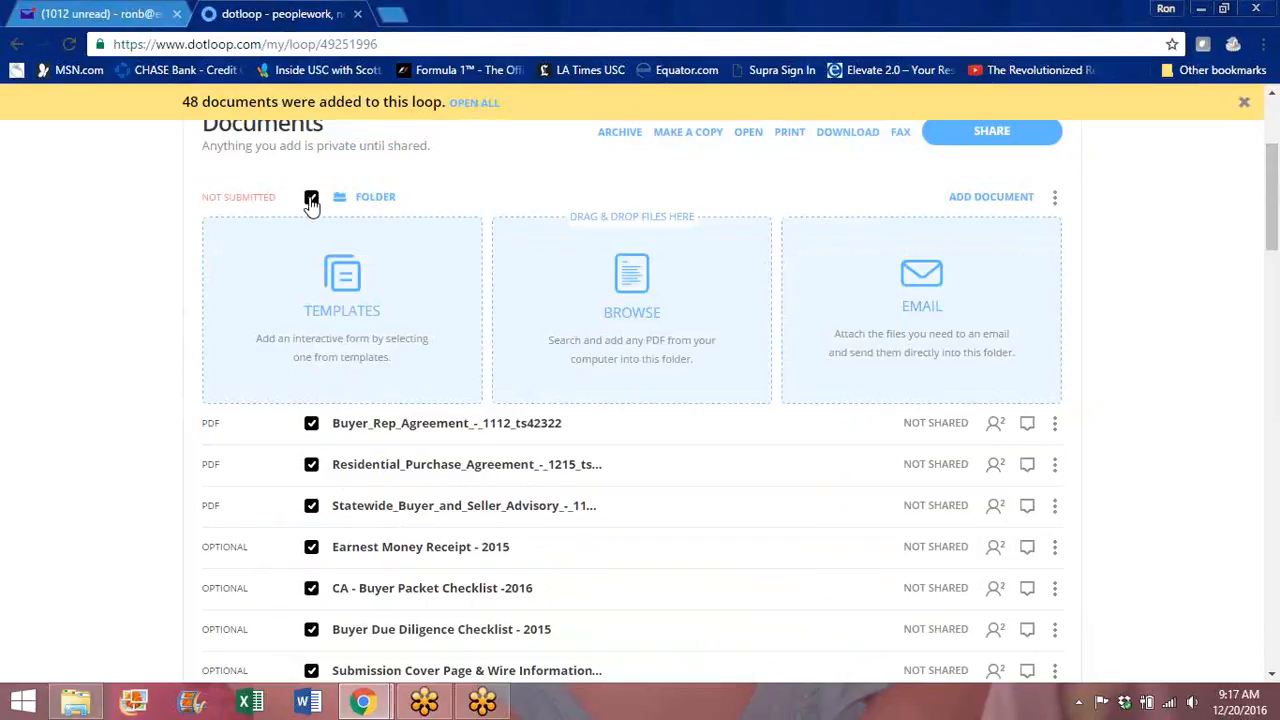
left_click(311, 198)
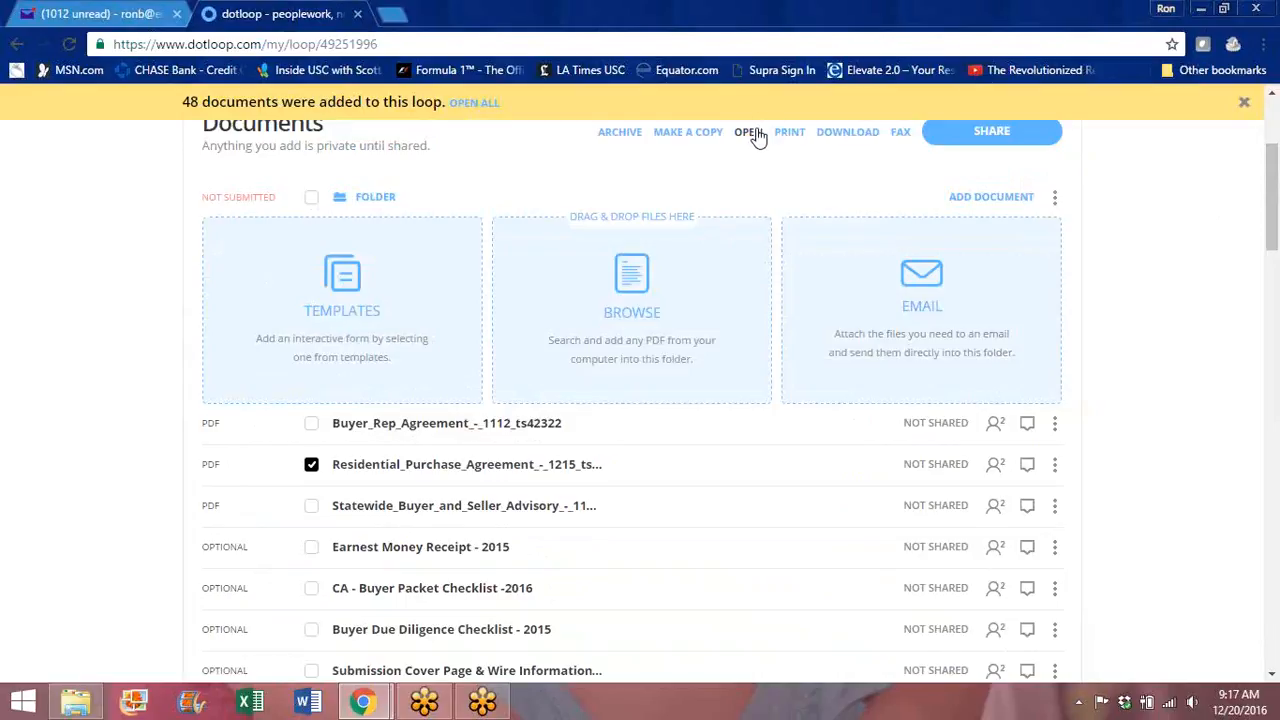
Step: Open Residential_Purchase_Agreement in the dotloop document editor
left_click(409, 470)
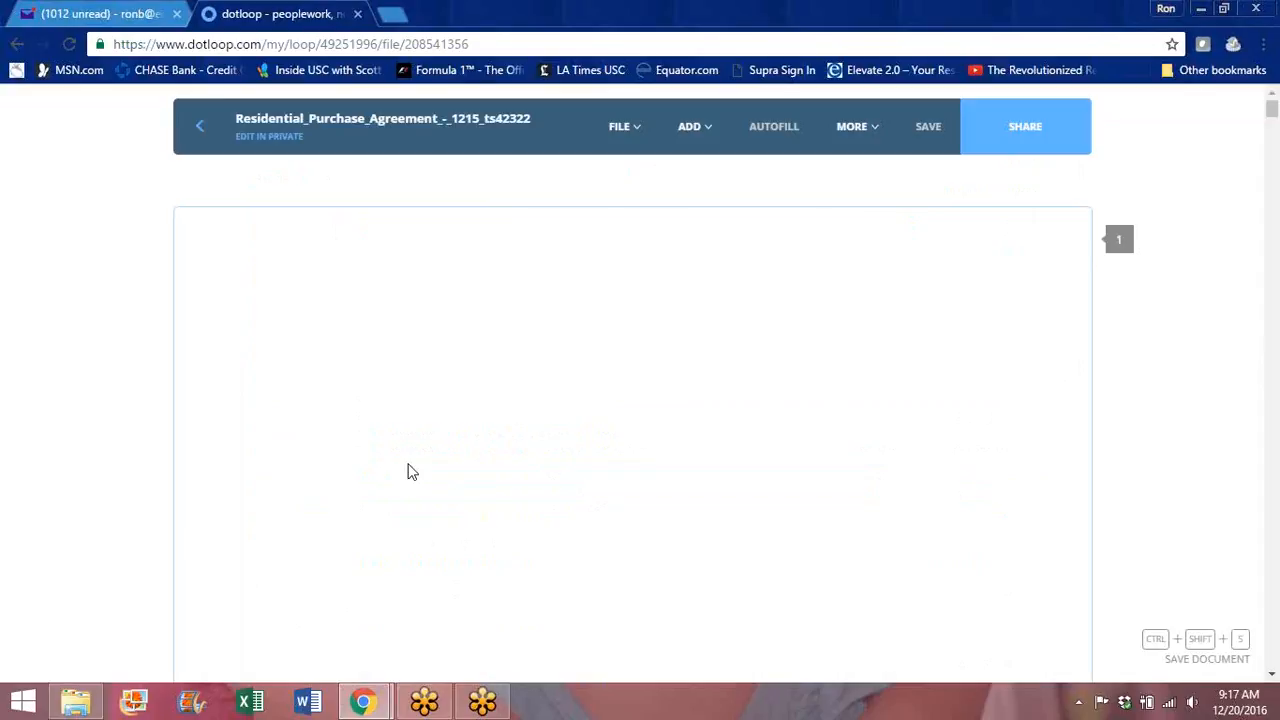
left_click_drag(1272, 110, 1272, 167)
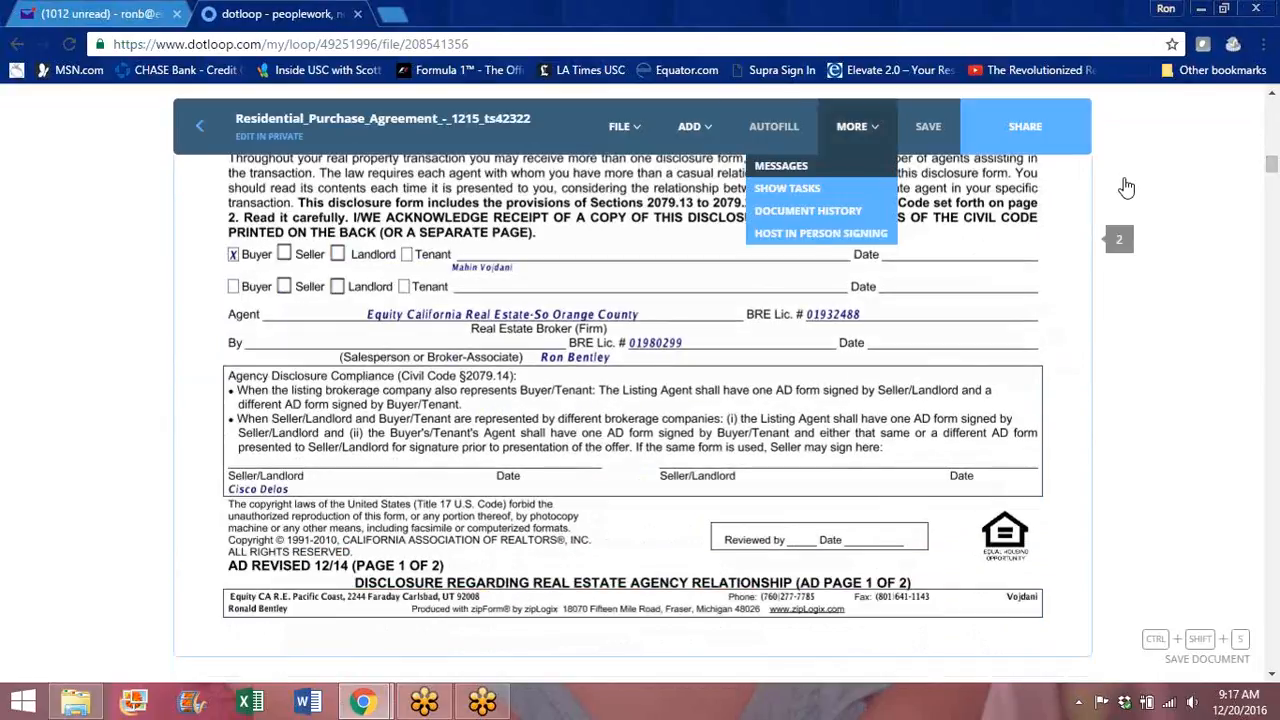
Step: Place a signature field on the disclosure's Buyer line and assign it to the first listed participant
mouse_move(692, 128)
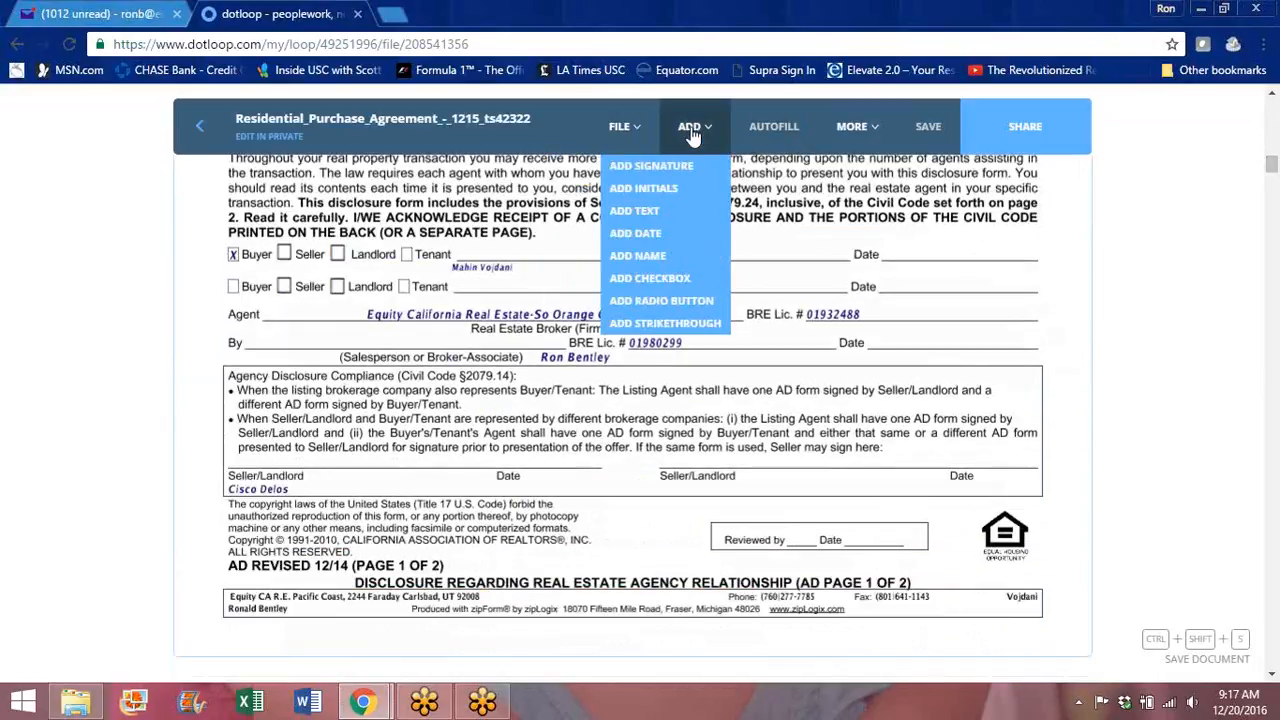
left_click(655, 167)
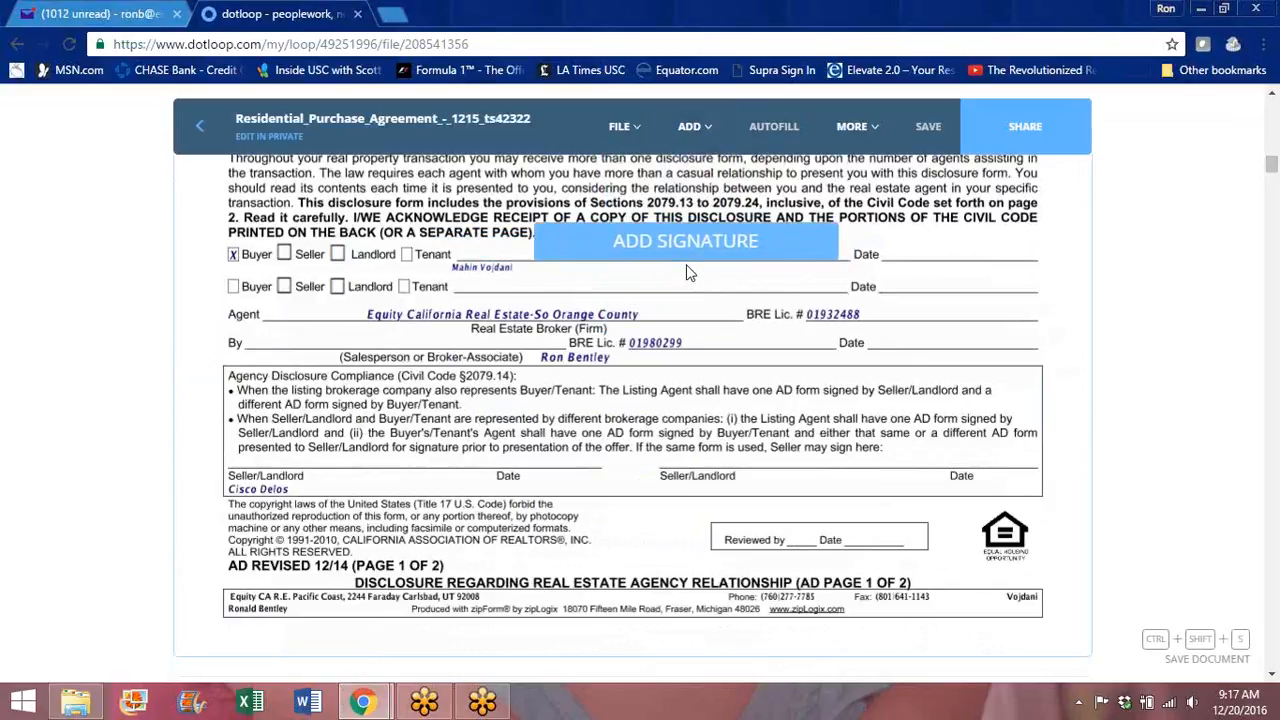
left_click(688, 272)
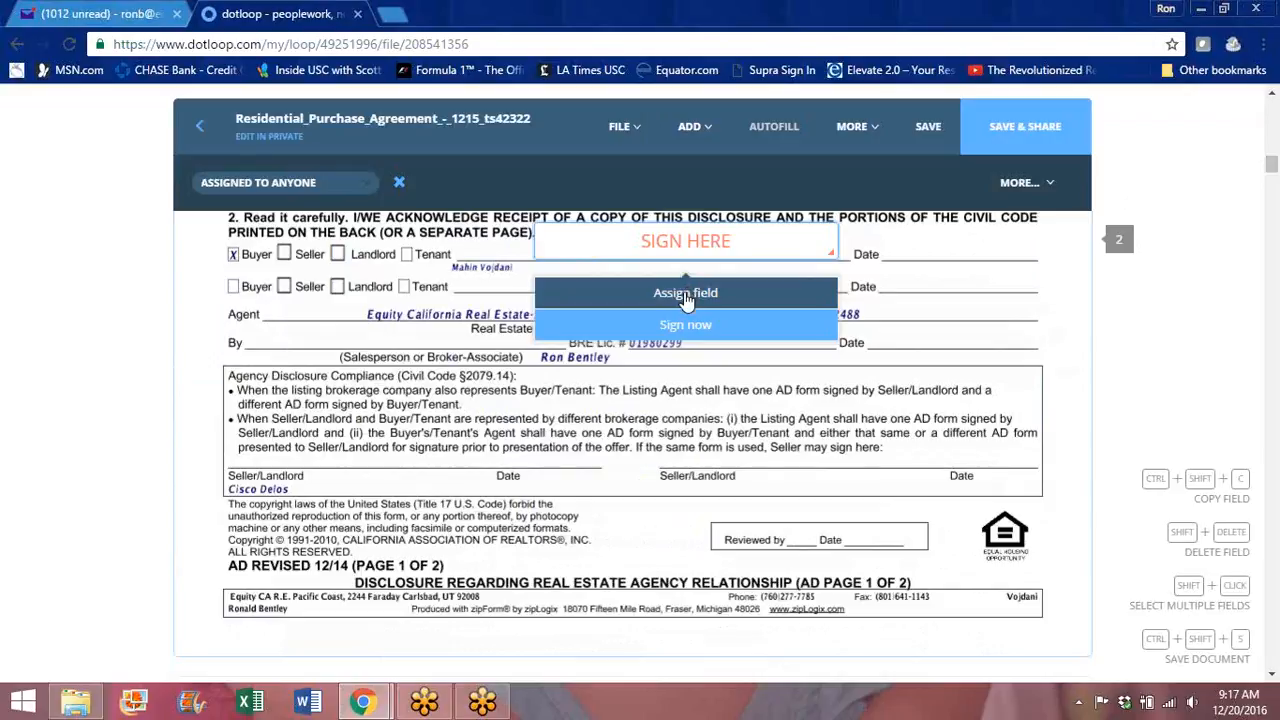
left_click(686, 294)
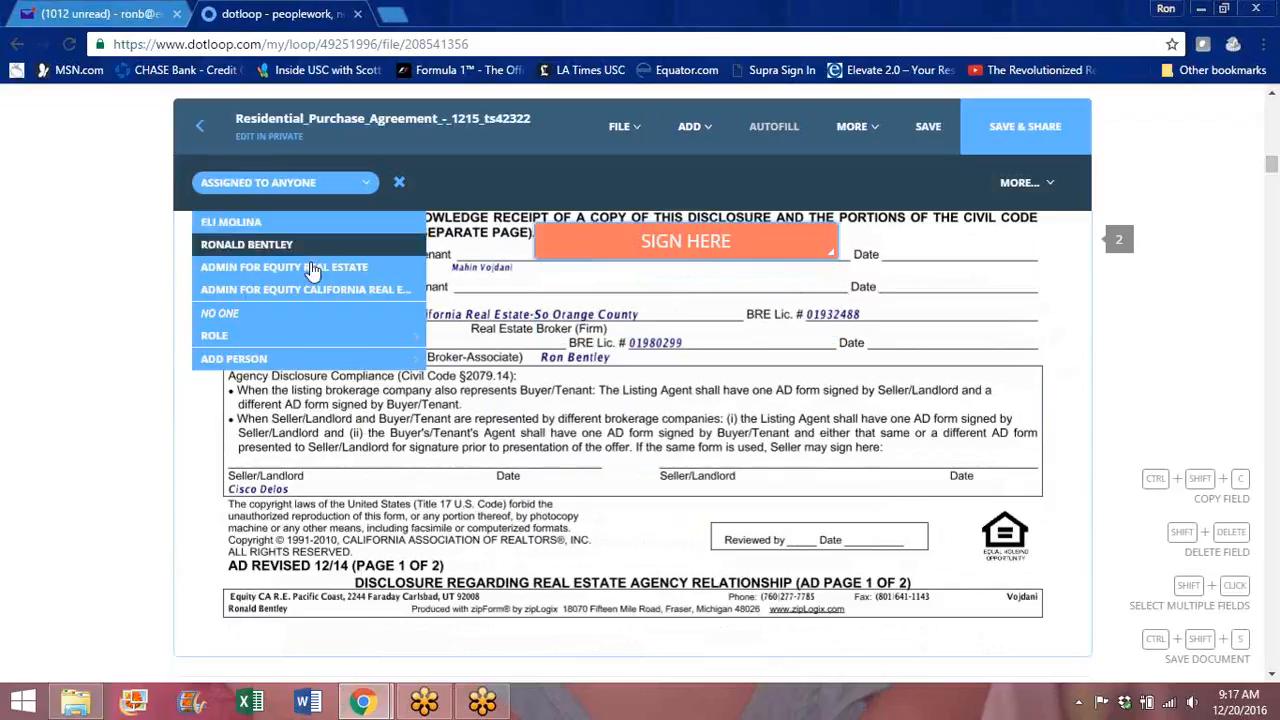
left_click(248, 226)
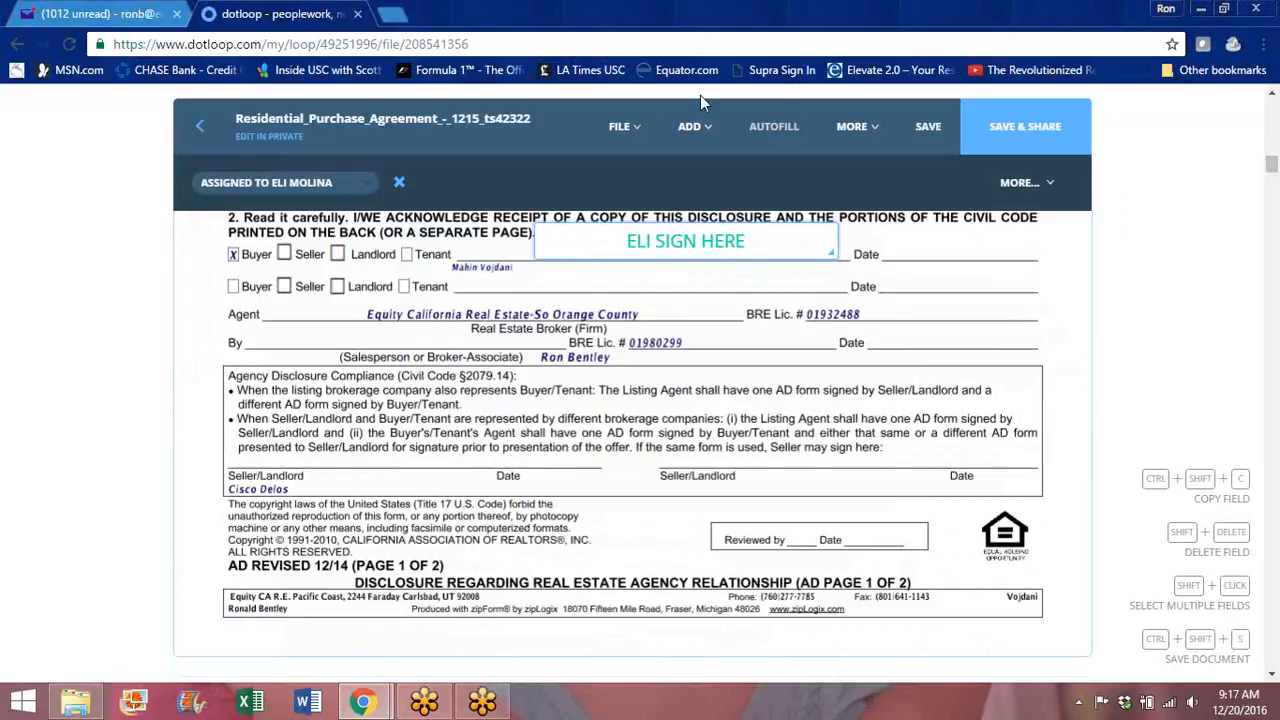
Step: Add a signature field on the agent's By line, shrink it to fit, and assign it to the agent
left_click(689, 127)
left_click(654, 166)
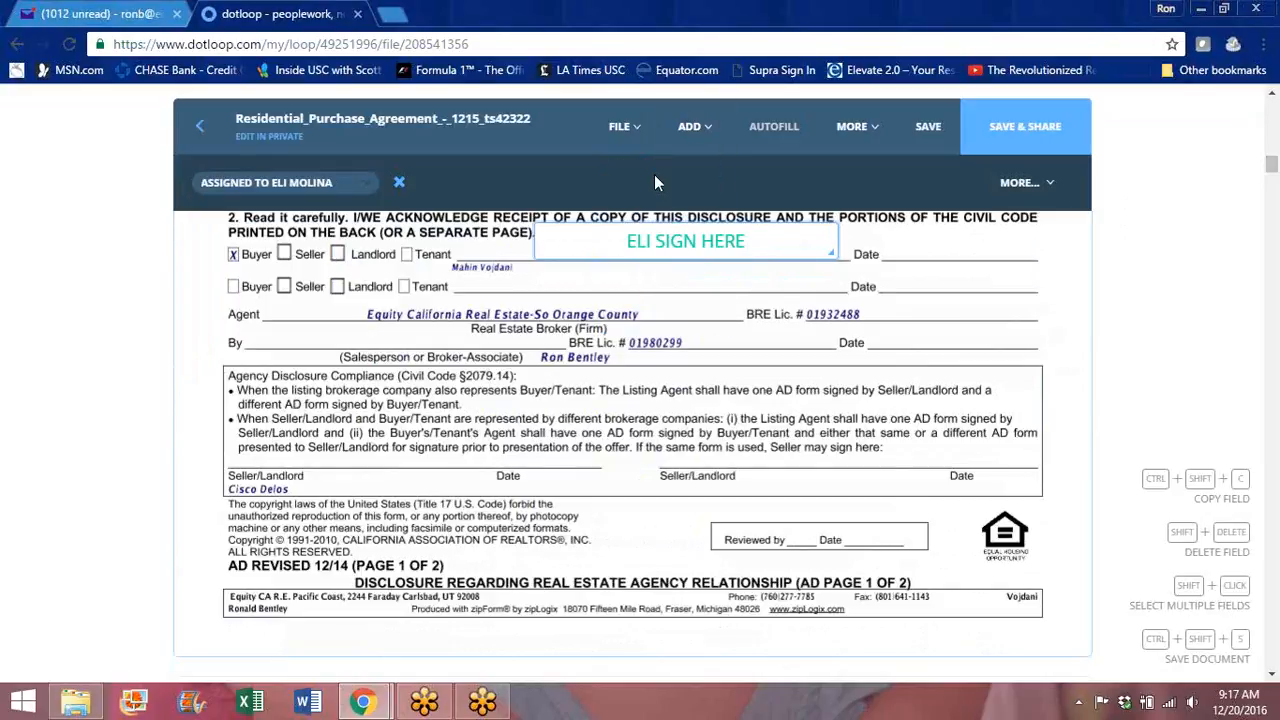
left_click(394, 369)
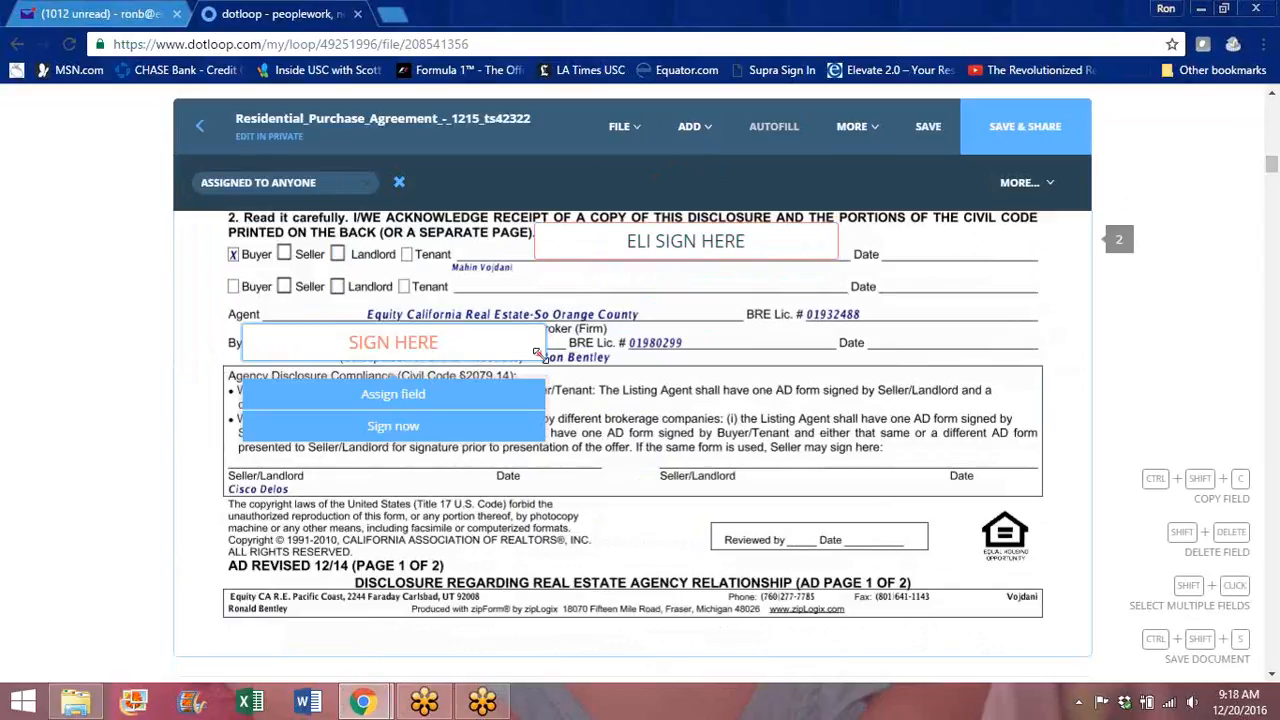
left_click_drag(538, 353, 531, 343)
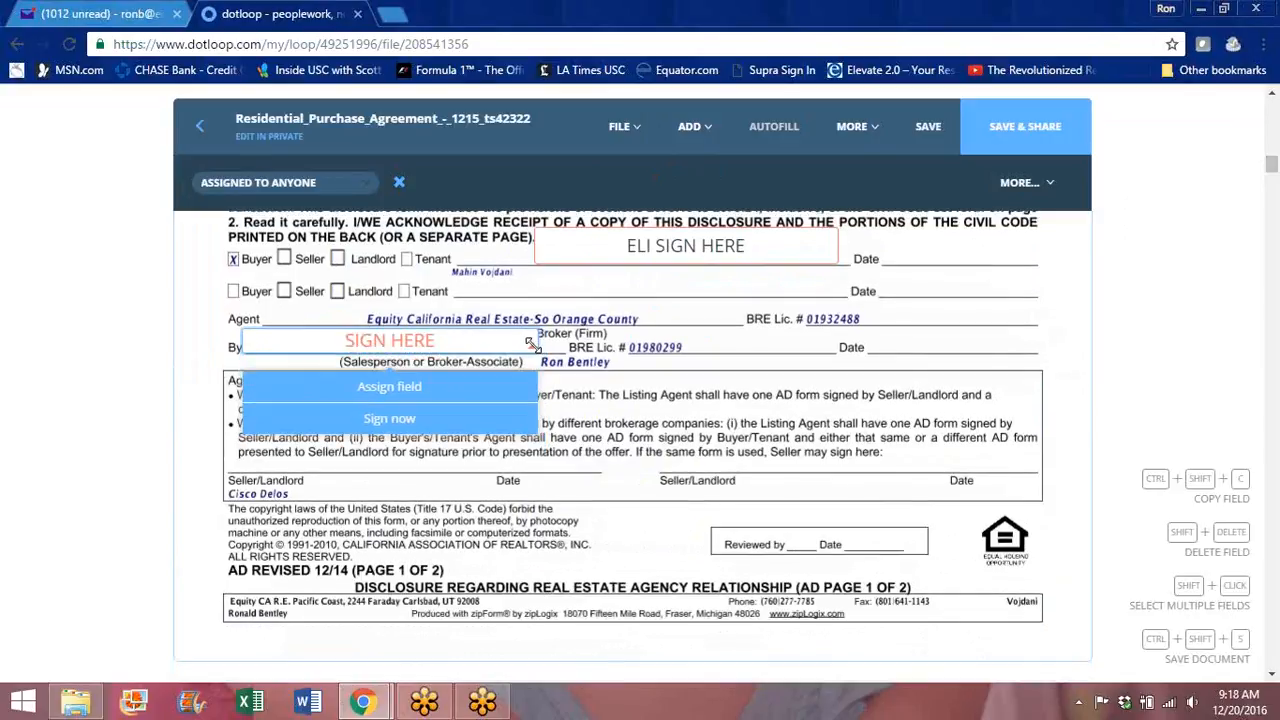
left_click(393, 393)
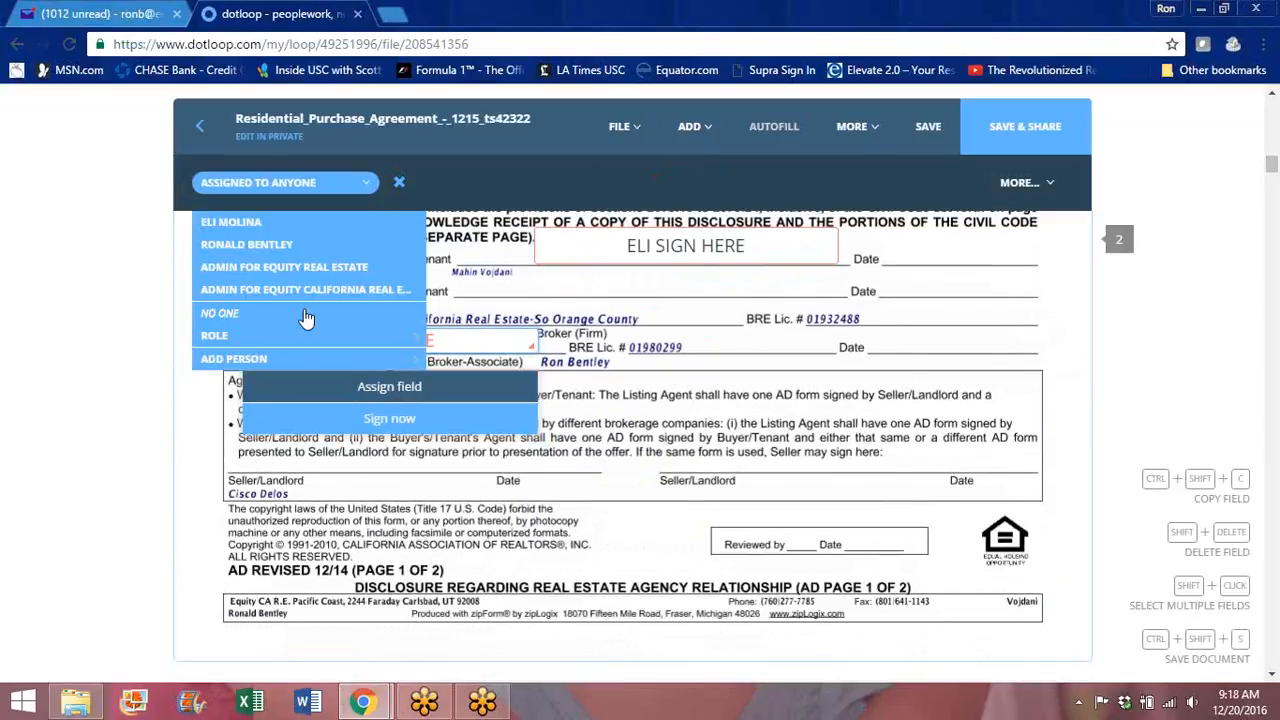
left_click(236, 250)
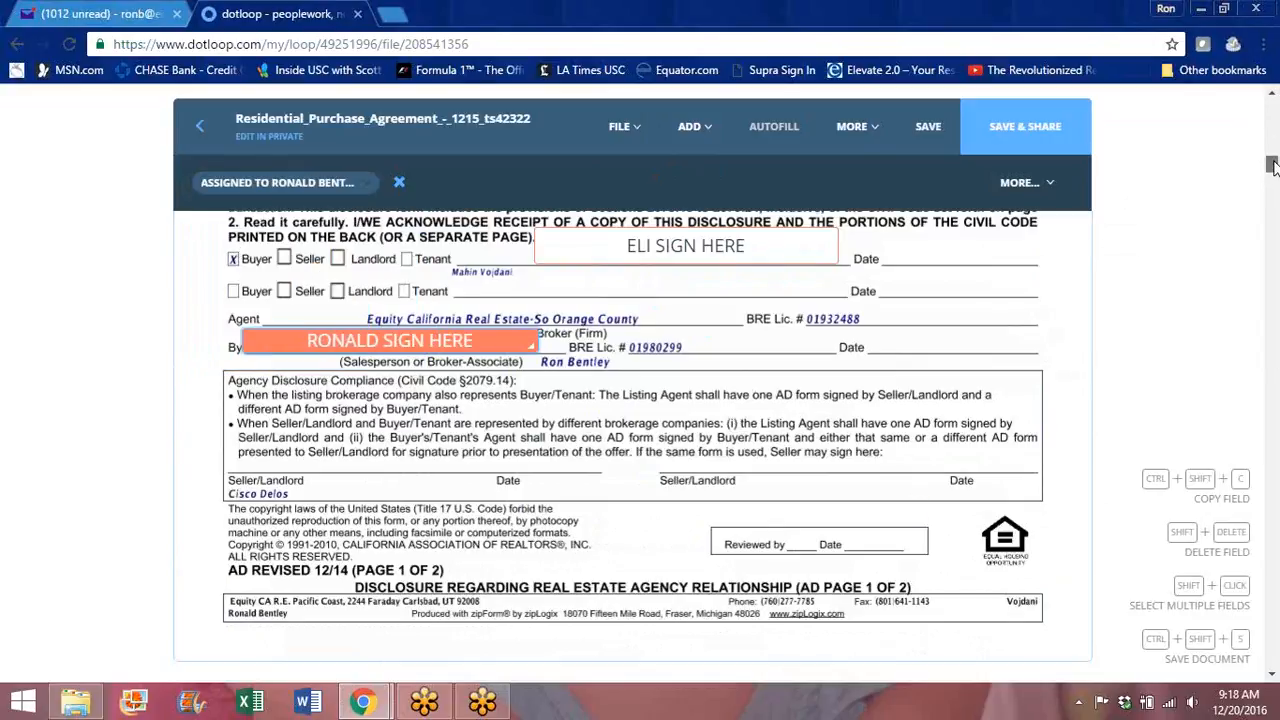
scroll(1272, 165, "down", 1)
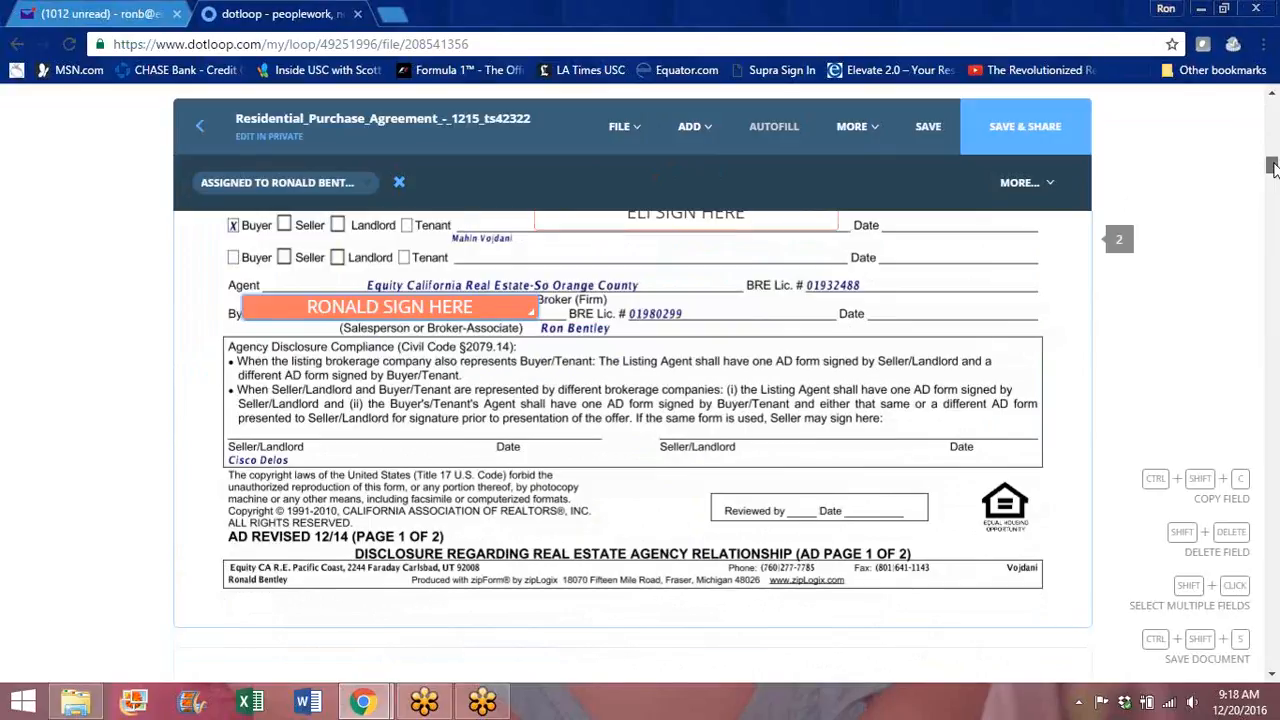
scroll(1272, 165, "down", 1)
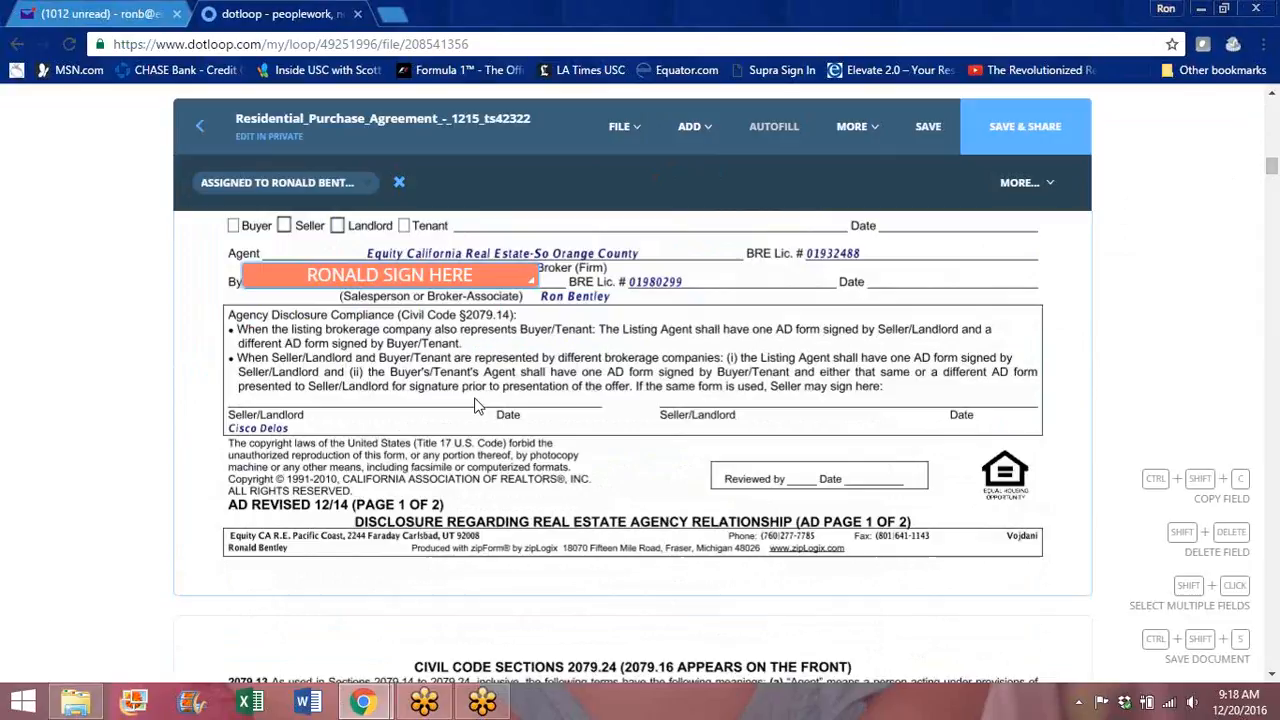
Step: Place a signature field on the first Buyer line and assign it to the buyer
left_click_drag(1274, 172, 1274, 235)
left_click(690, 126)
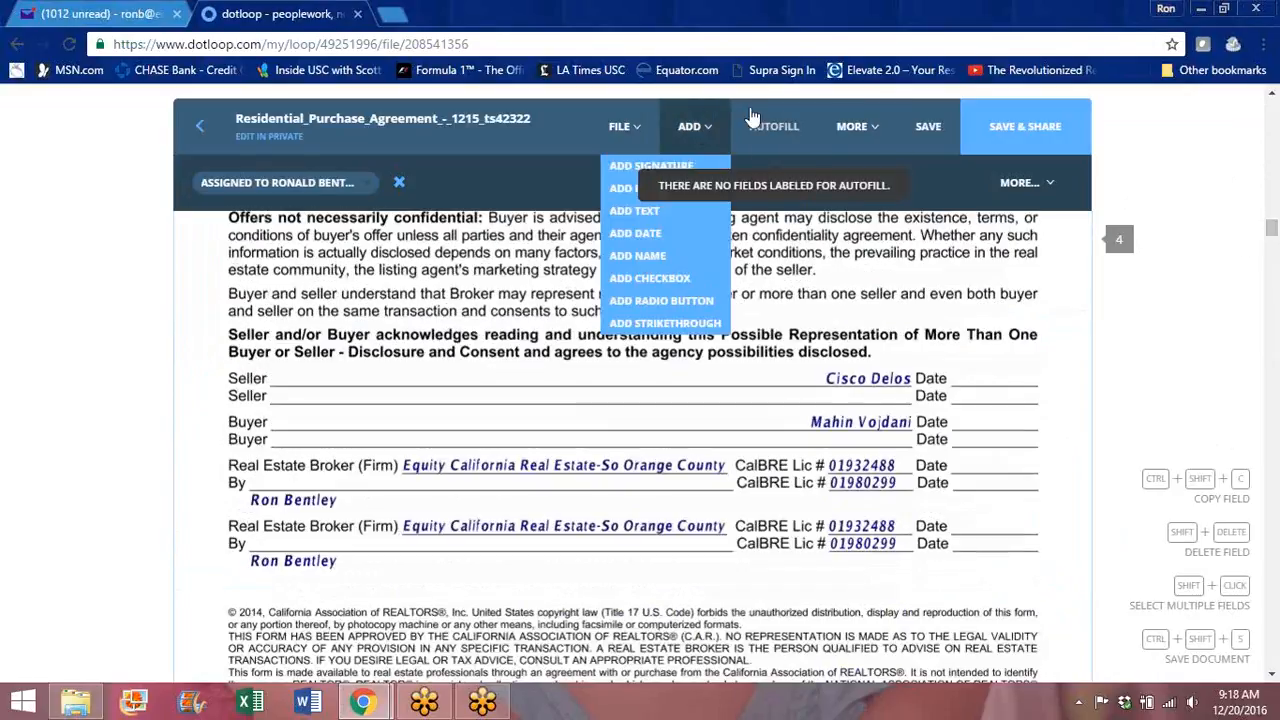
left_click(655, 170)
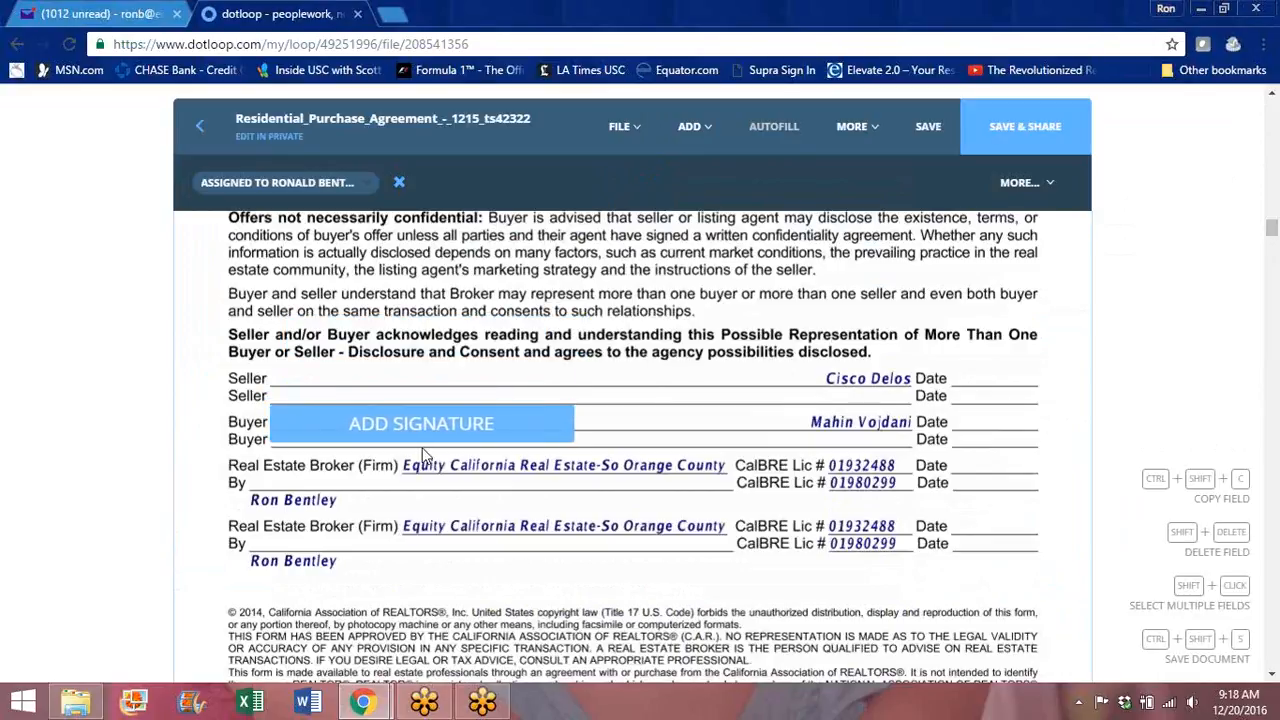
left_click(429, 445)
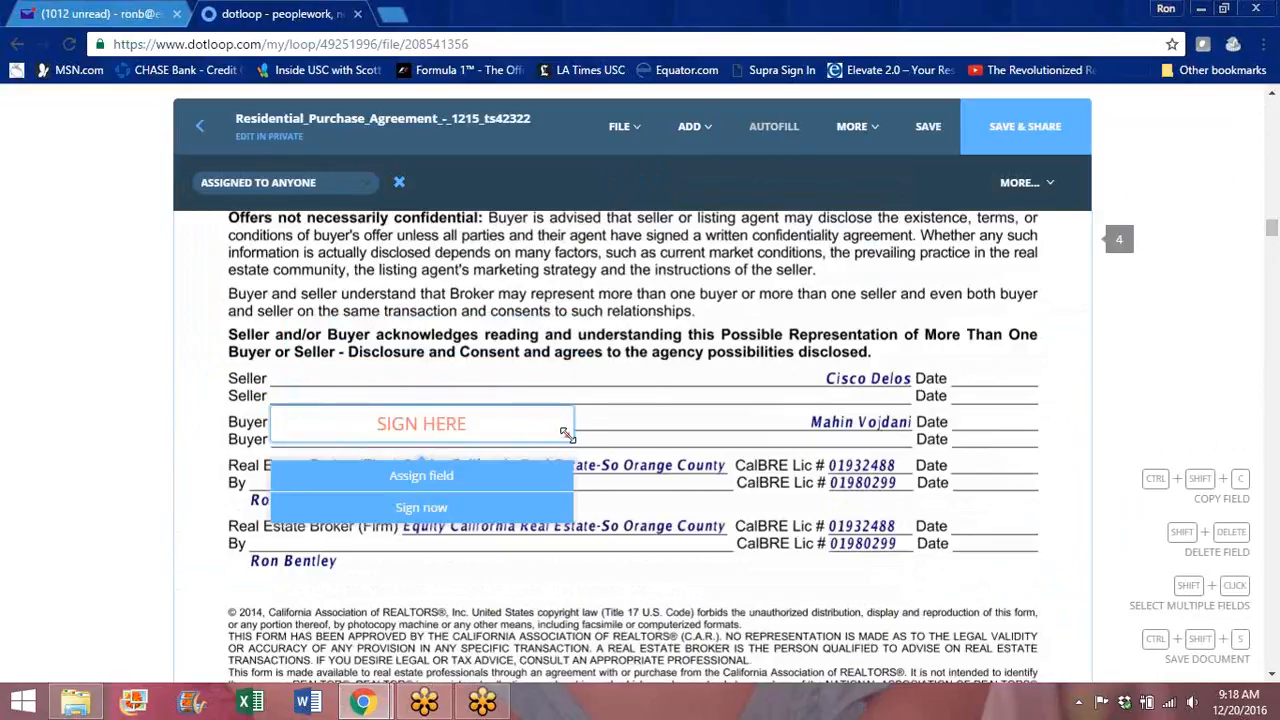
left_click(428, 466)
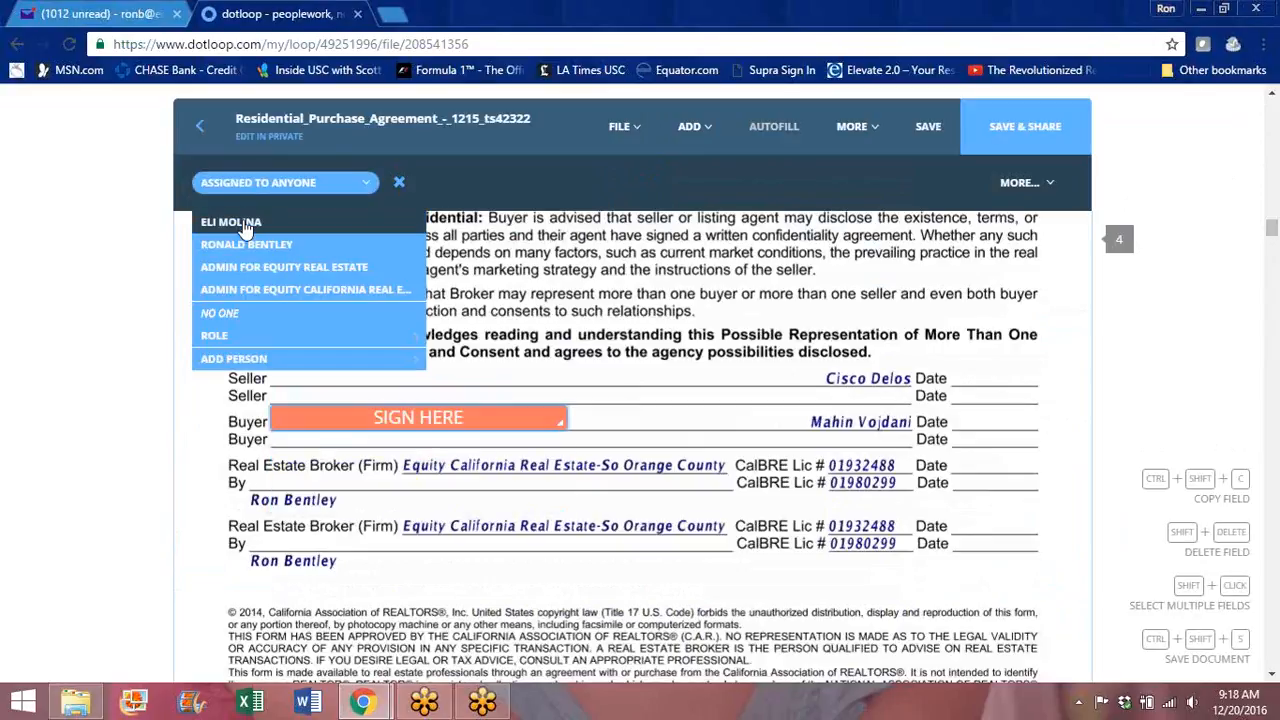
left_click(244, 220)
Step: Add a resized agent-assigned signature field on the first broker By line
left_click(690, 126)
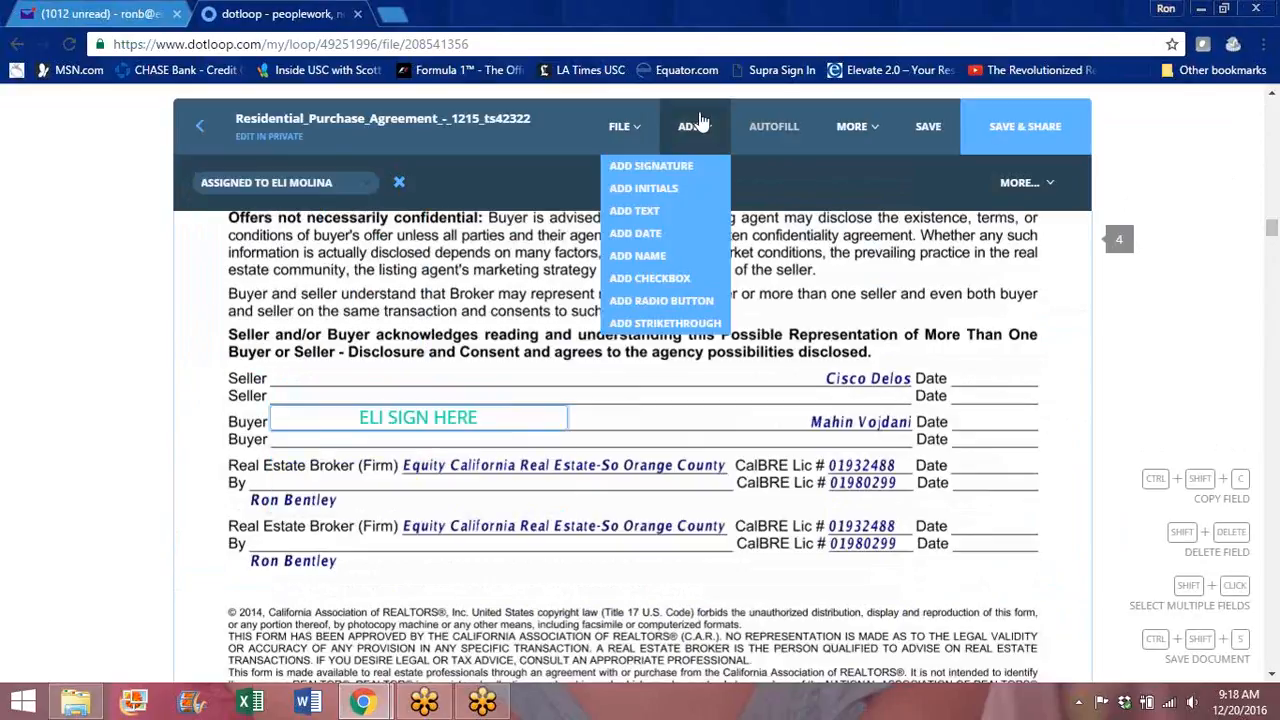
left_click(665, 168)
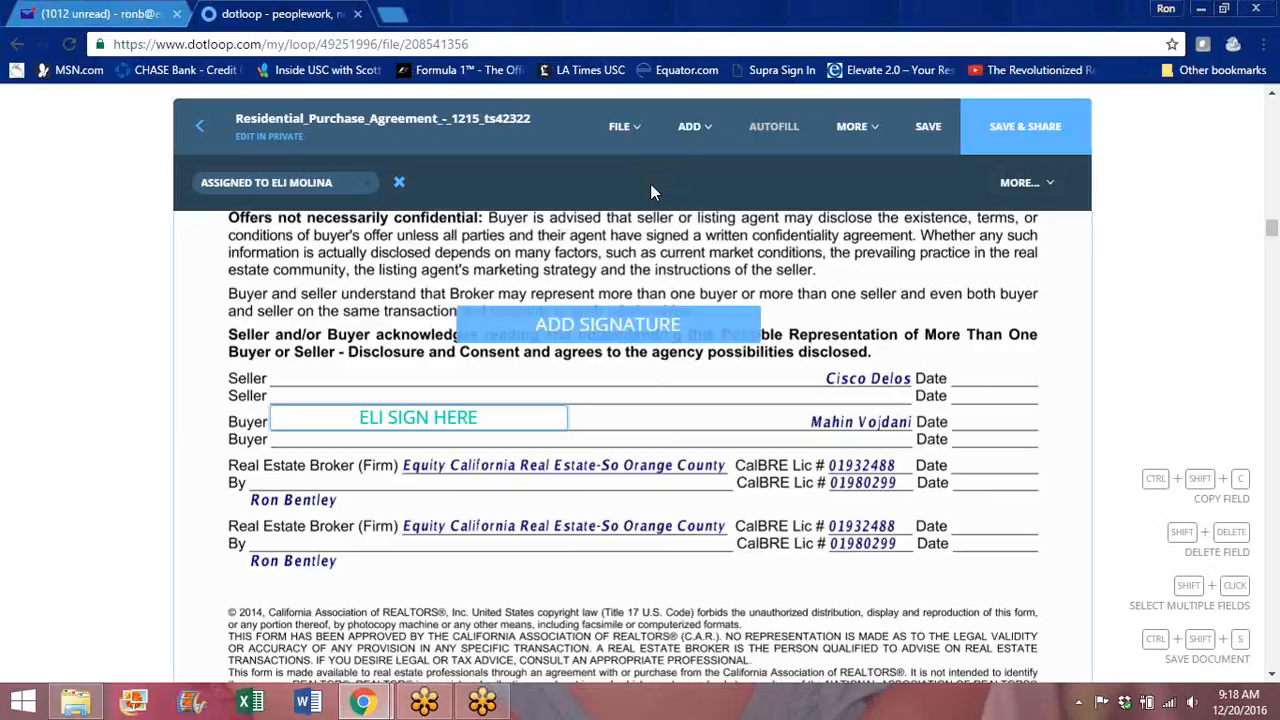
left_click(481, 513)
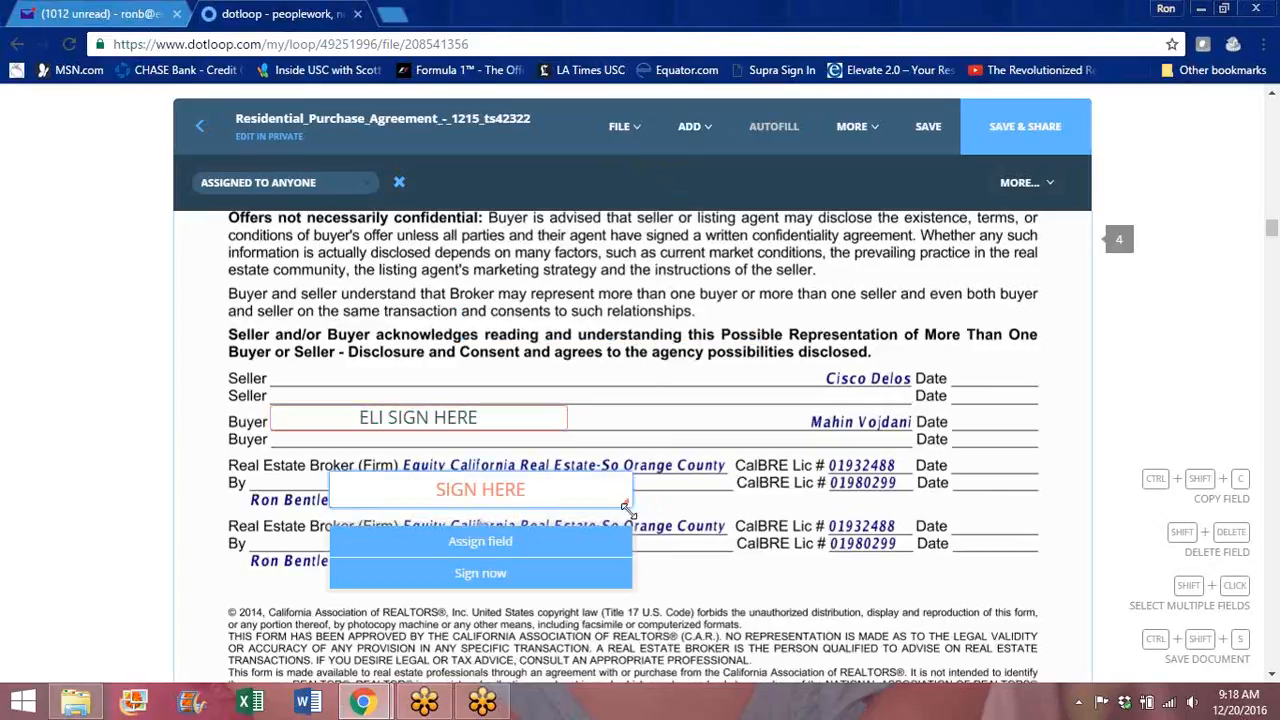
left_click_drag(623, 499, 620, 490)
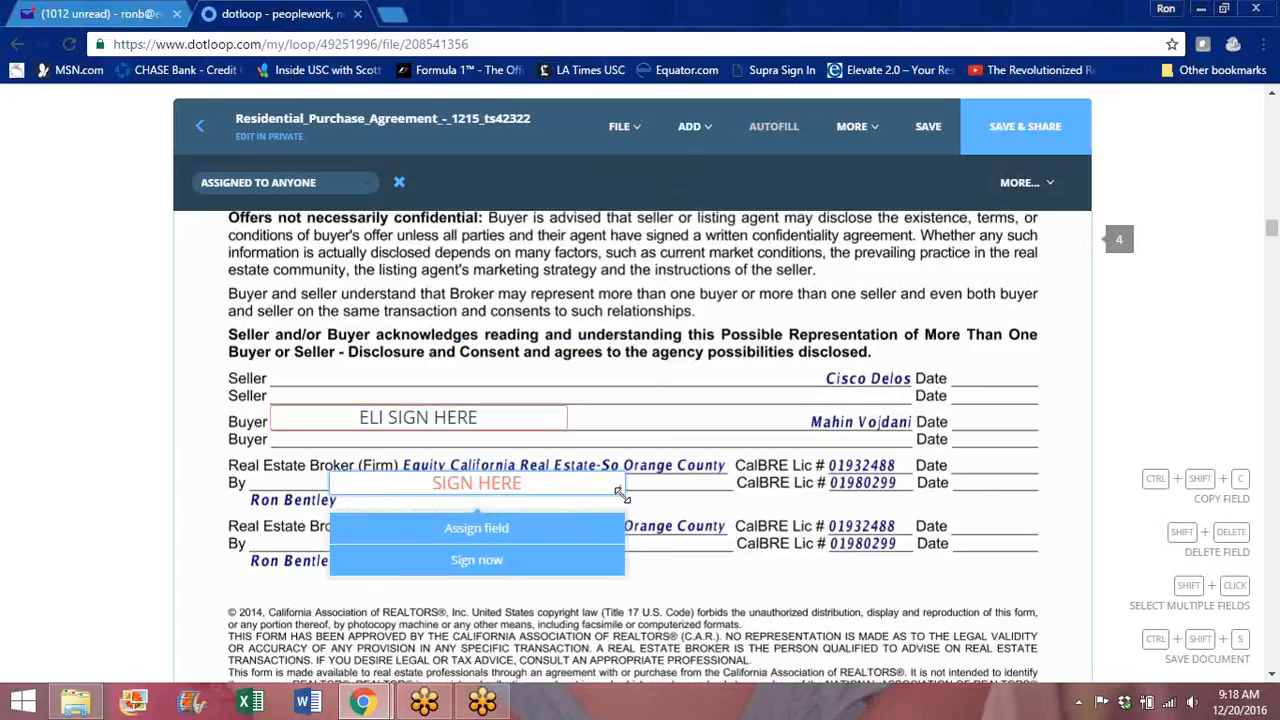
left_click(529, 540)
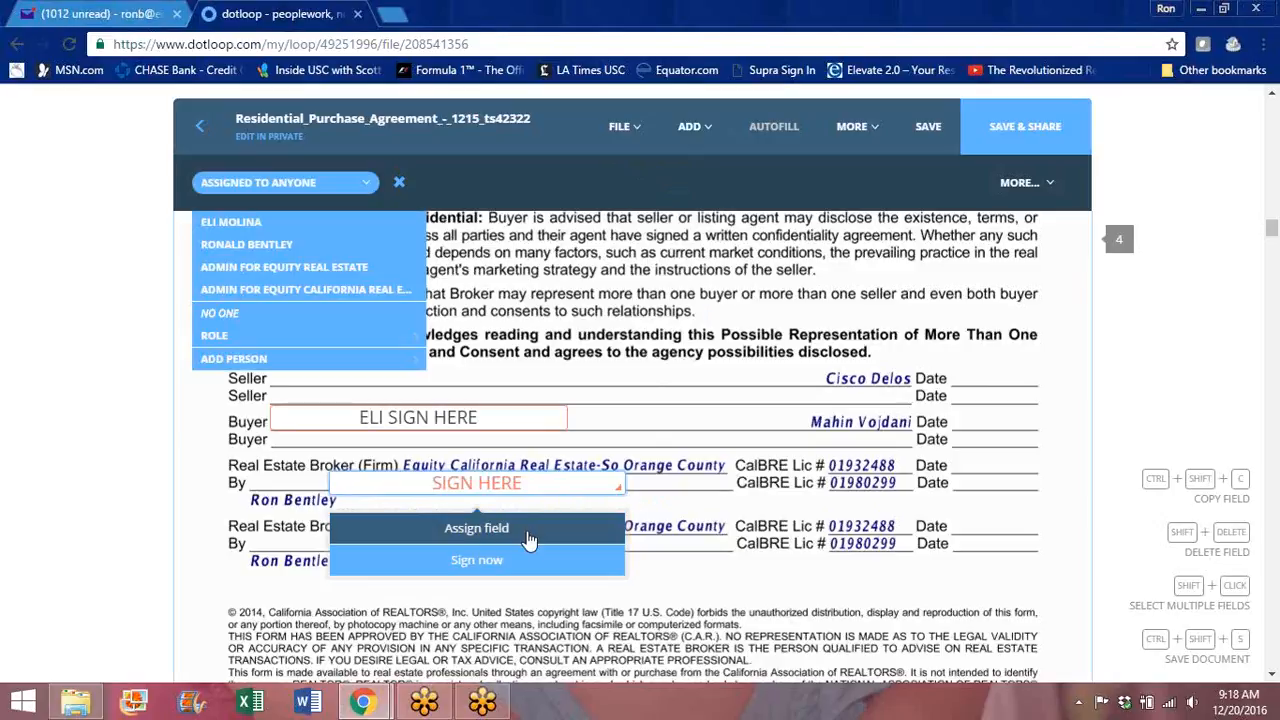
left_click(272, 245)
Step: Add another resized signature field on the lower broker's By line, also assigned to the agent
left_click(692, 127)
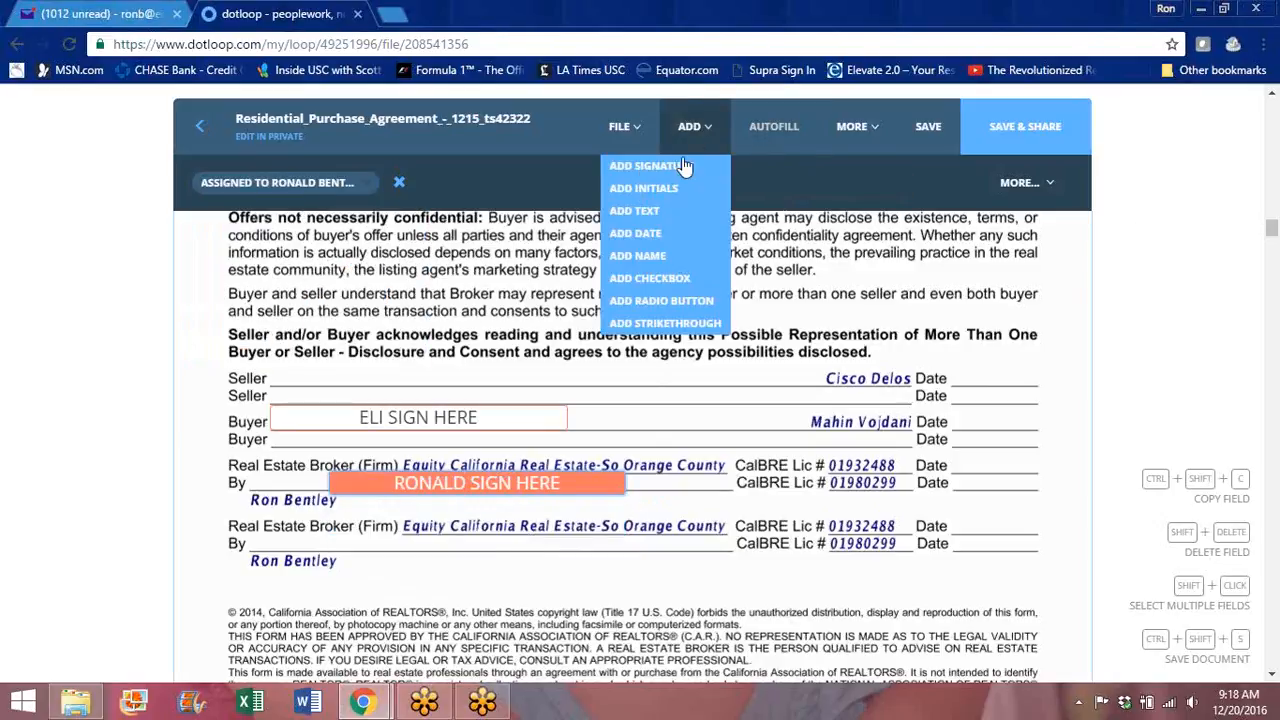
left_click(681, 166)
left_click(524, 572)
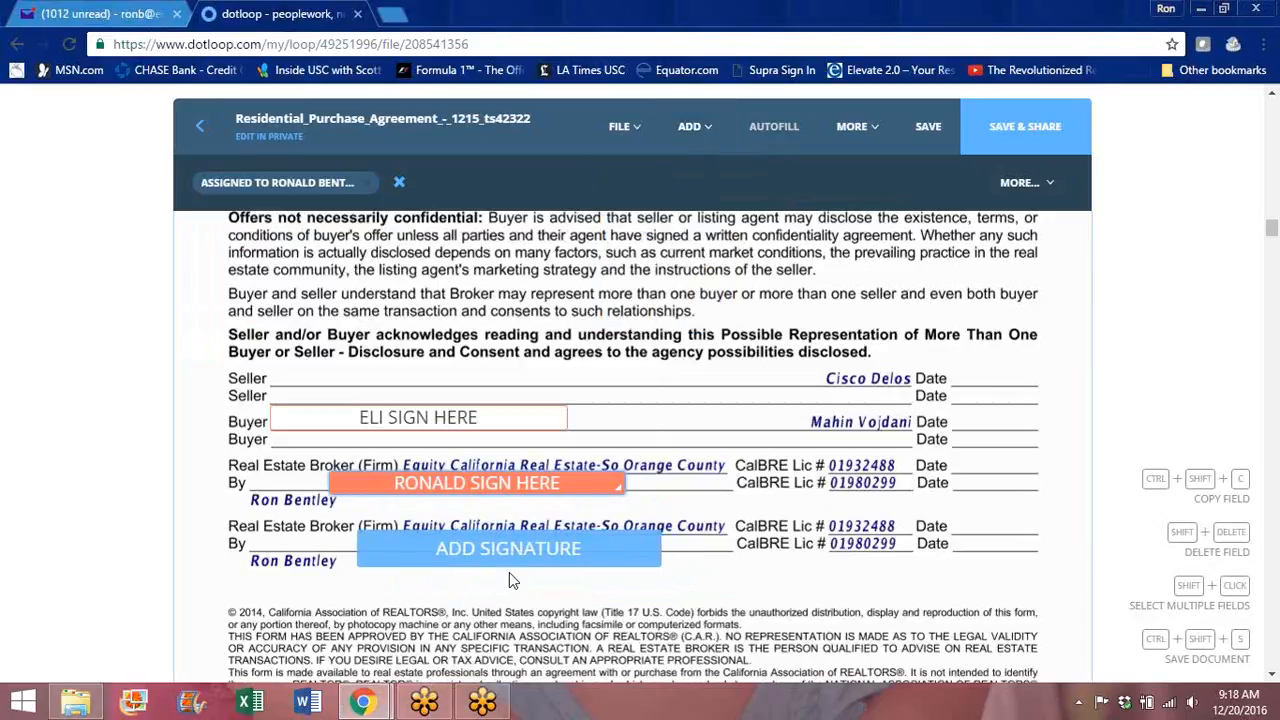
left_click(509, 572)
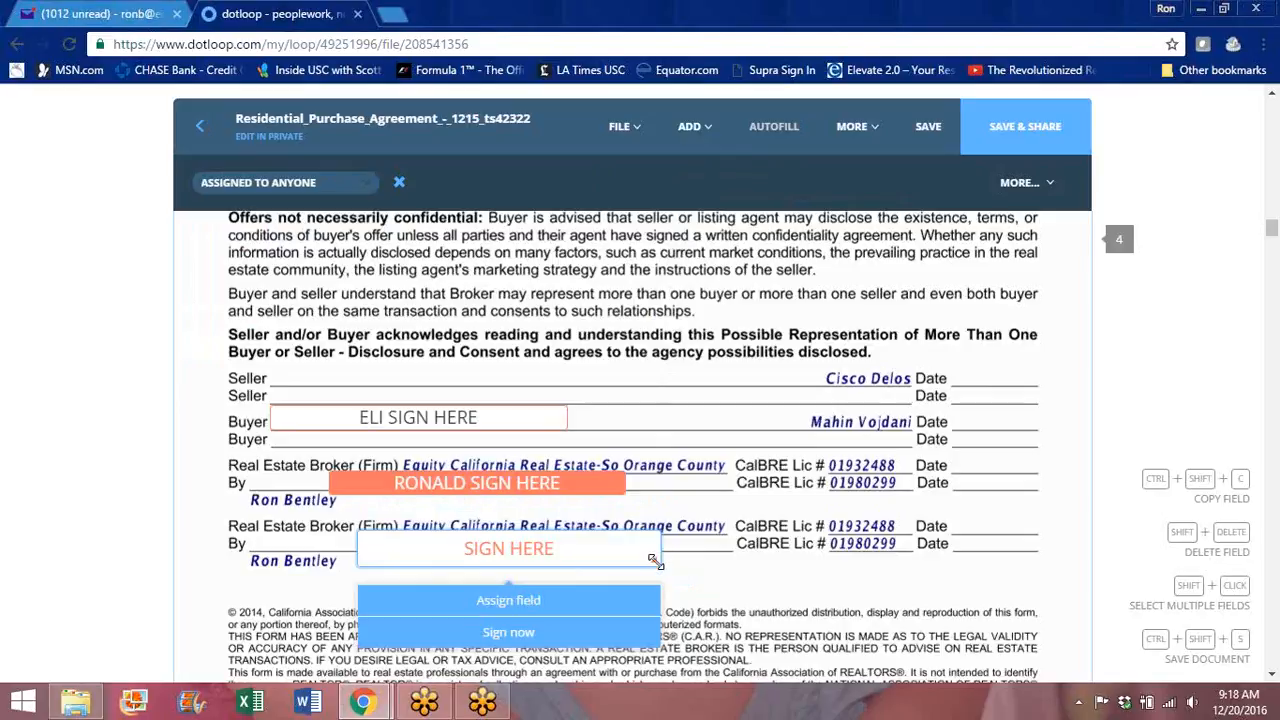
left_click_drag(654, 561, 651, 549)
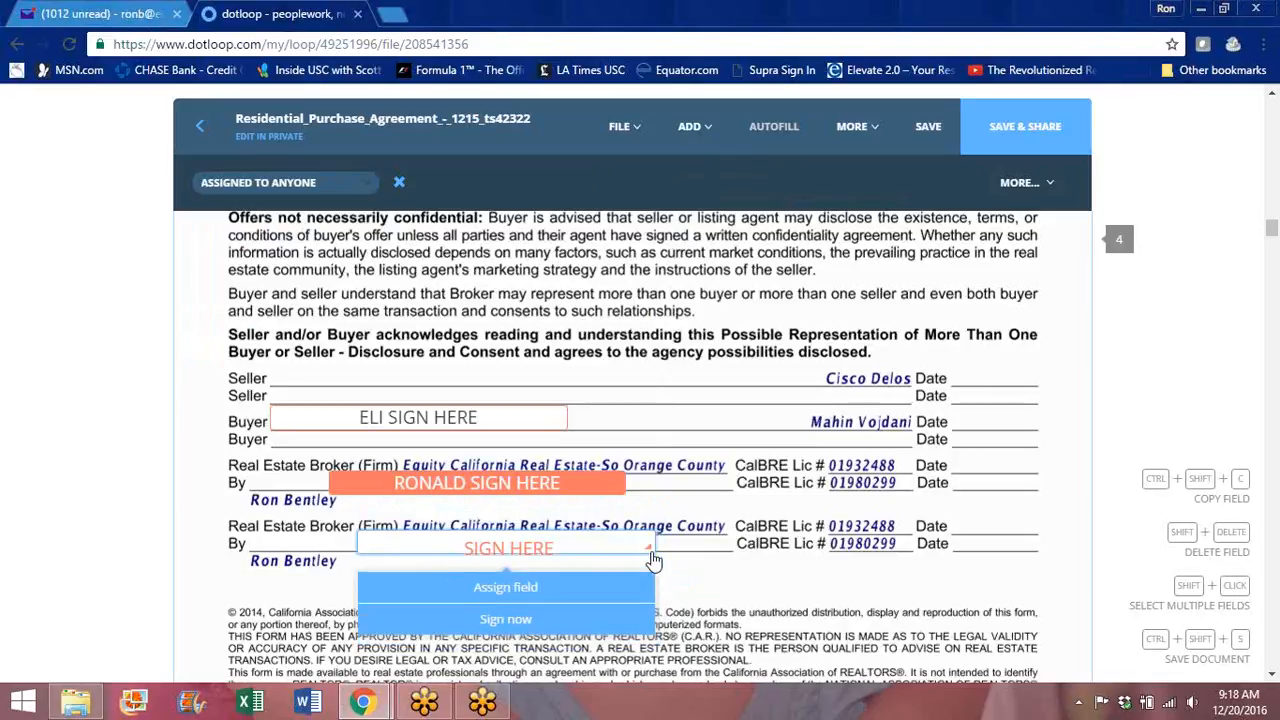
left_click(509, 592)
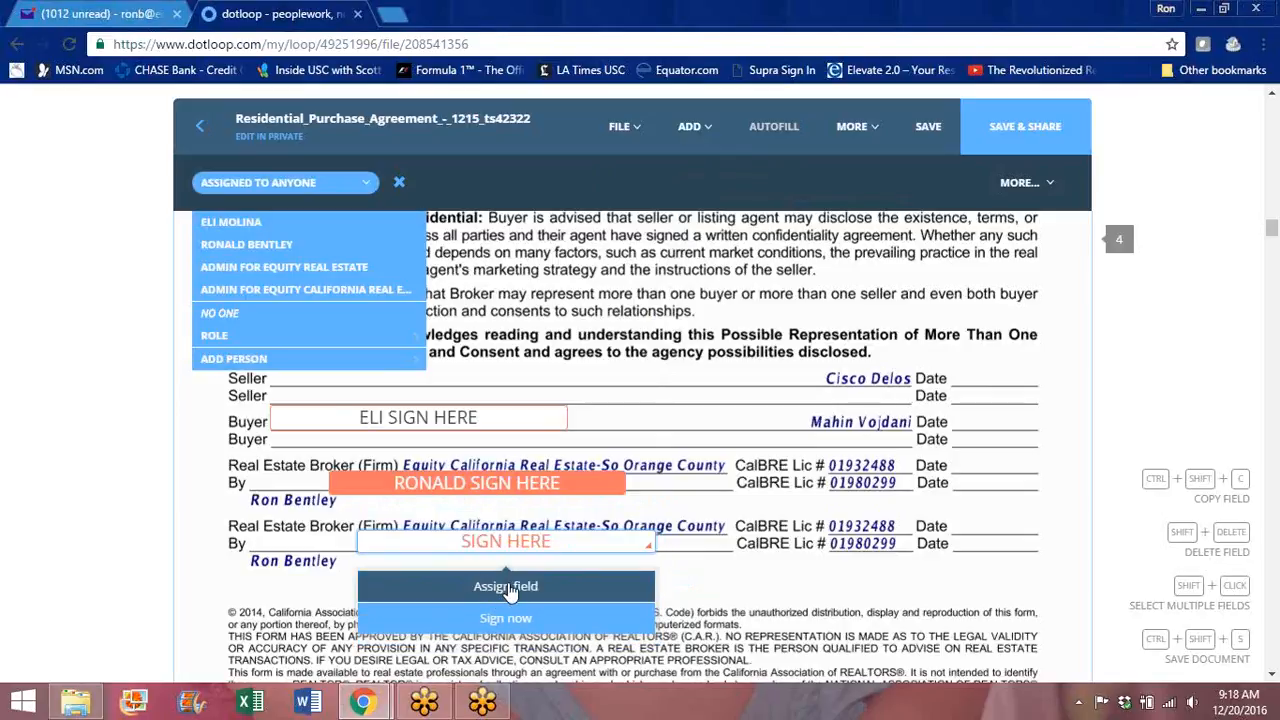
left_click(258, 250)
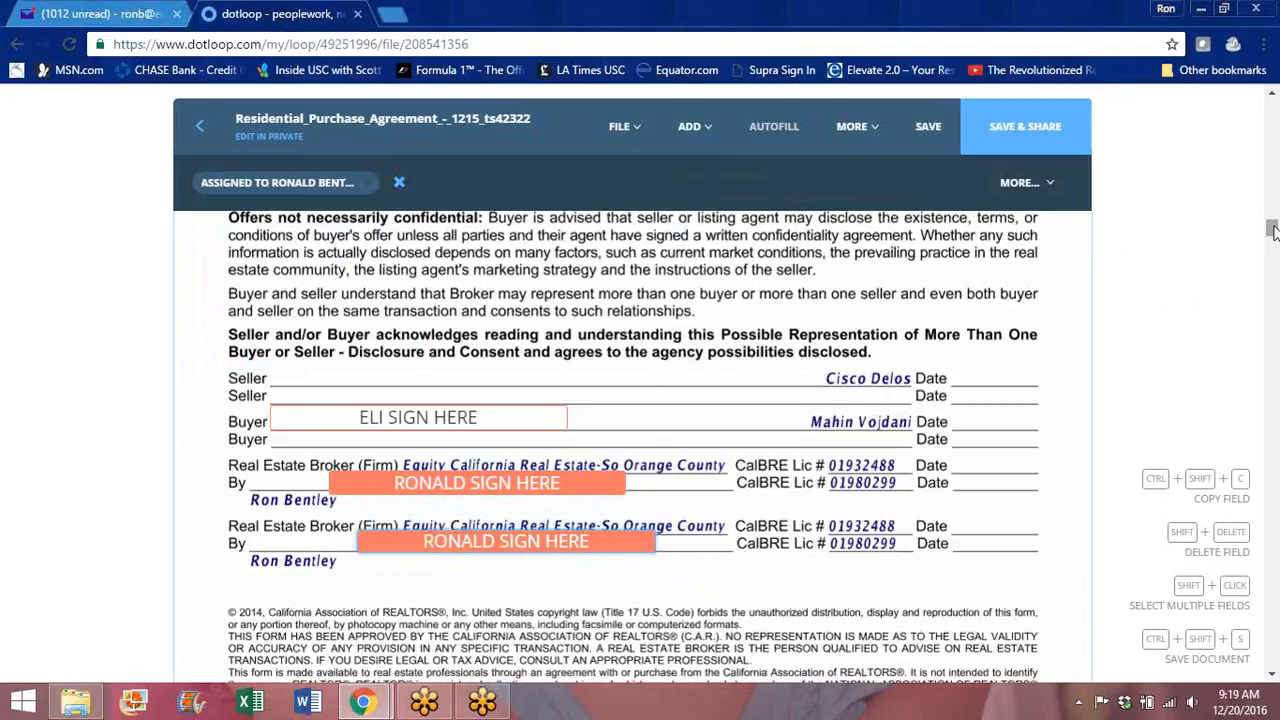
Step: Add buyer-assigned initials fields on the page 1 and page 2 Buyer's Initials blanks
left_click_drag(1272, 232, 1272, 310)
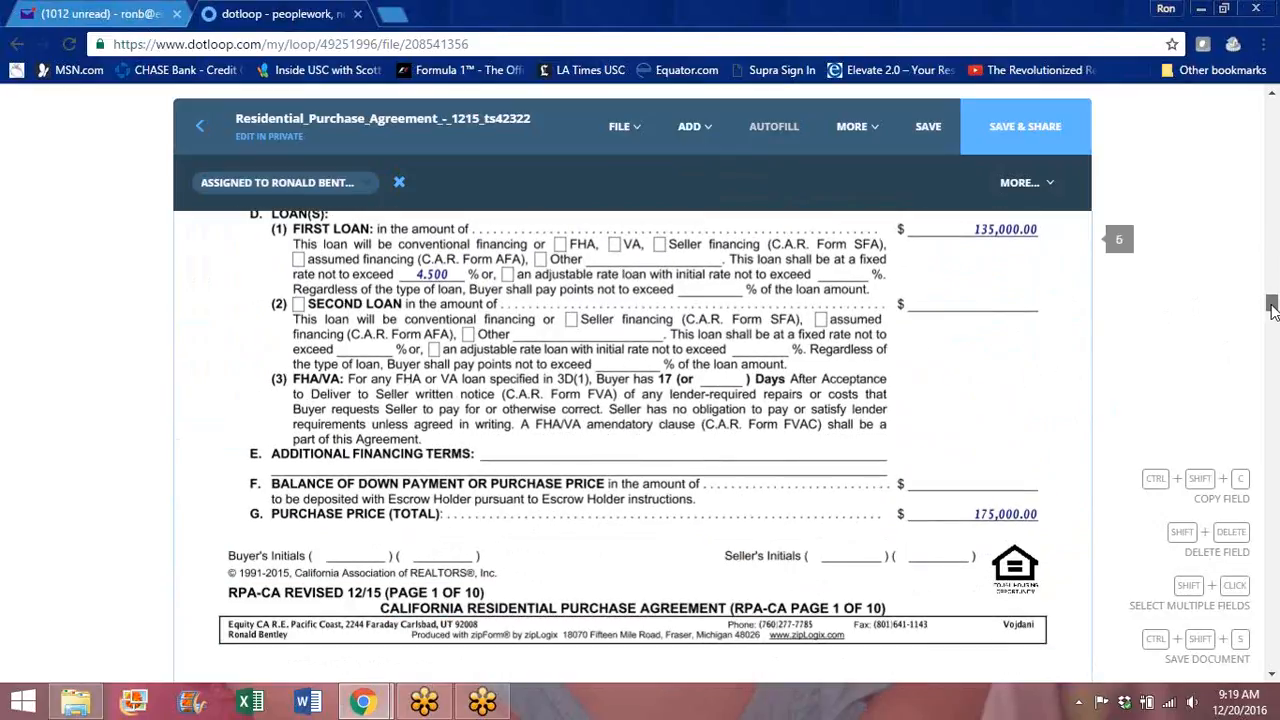
left_click(690, 128)
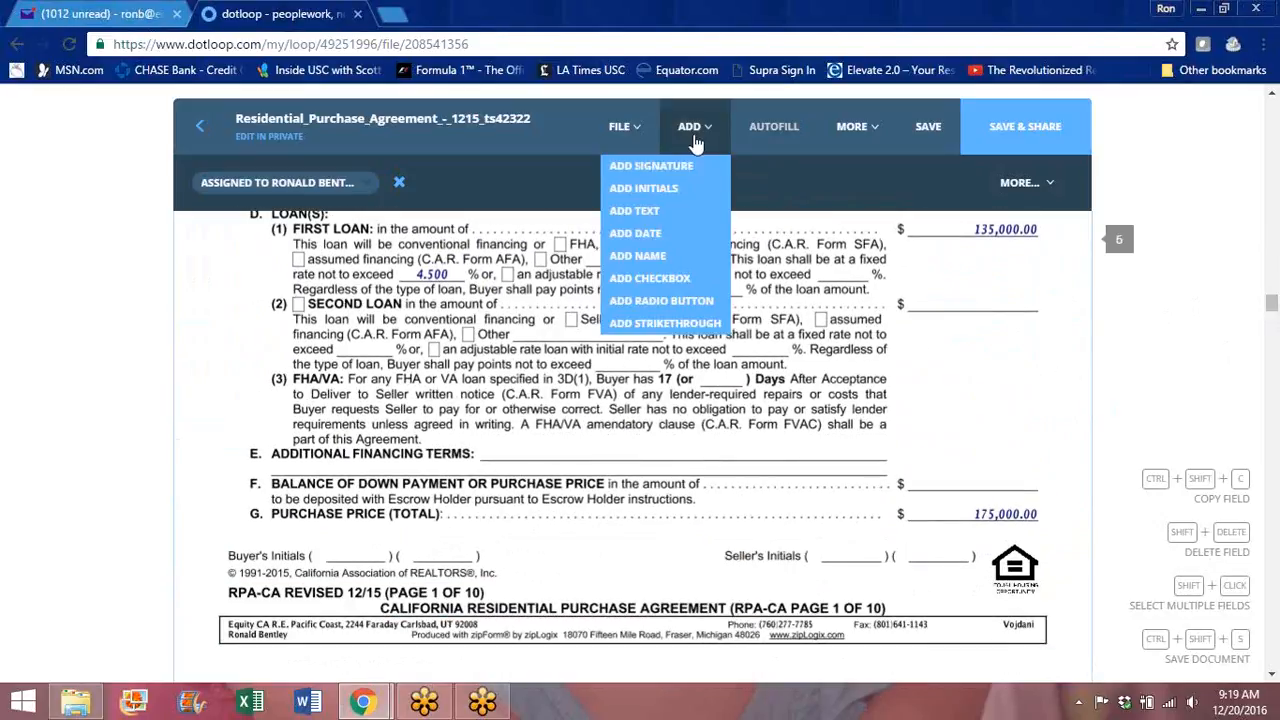
left_click(652, 194)
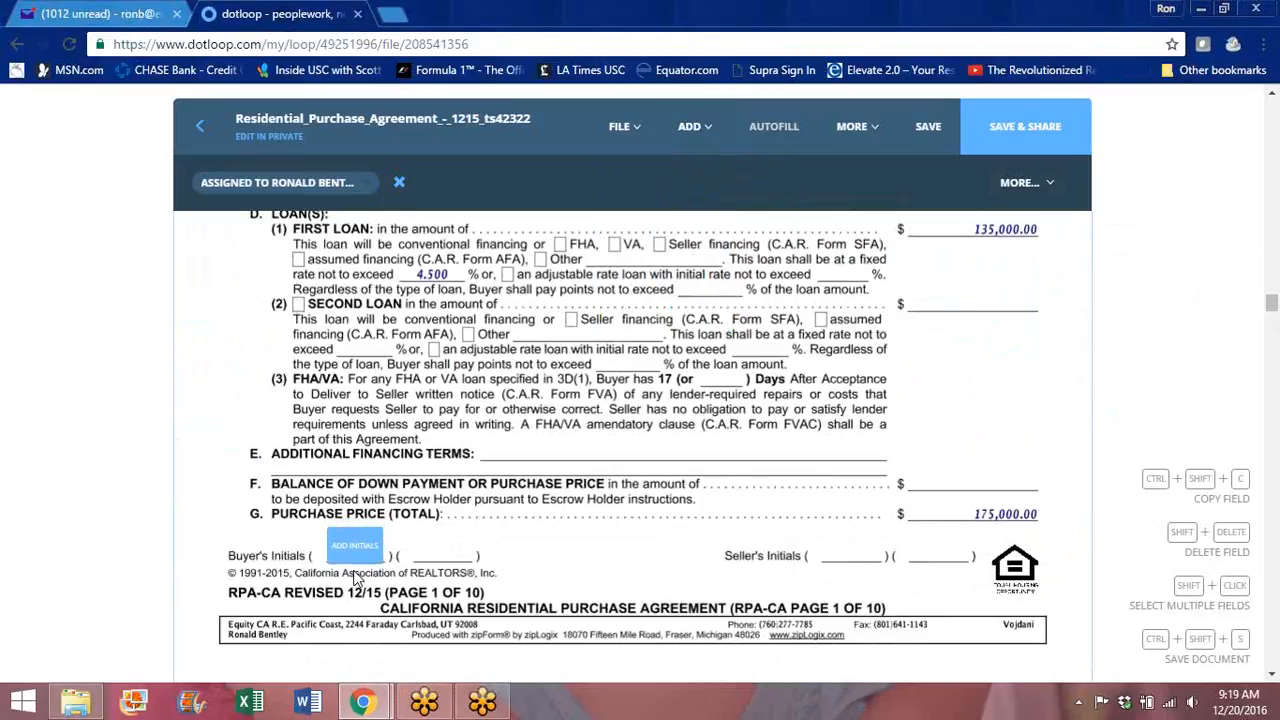
left_click(353, 570)
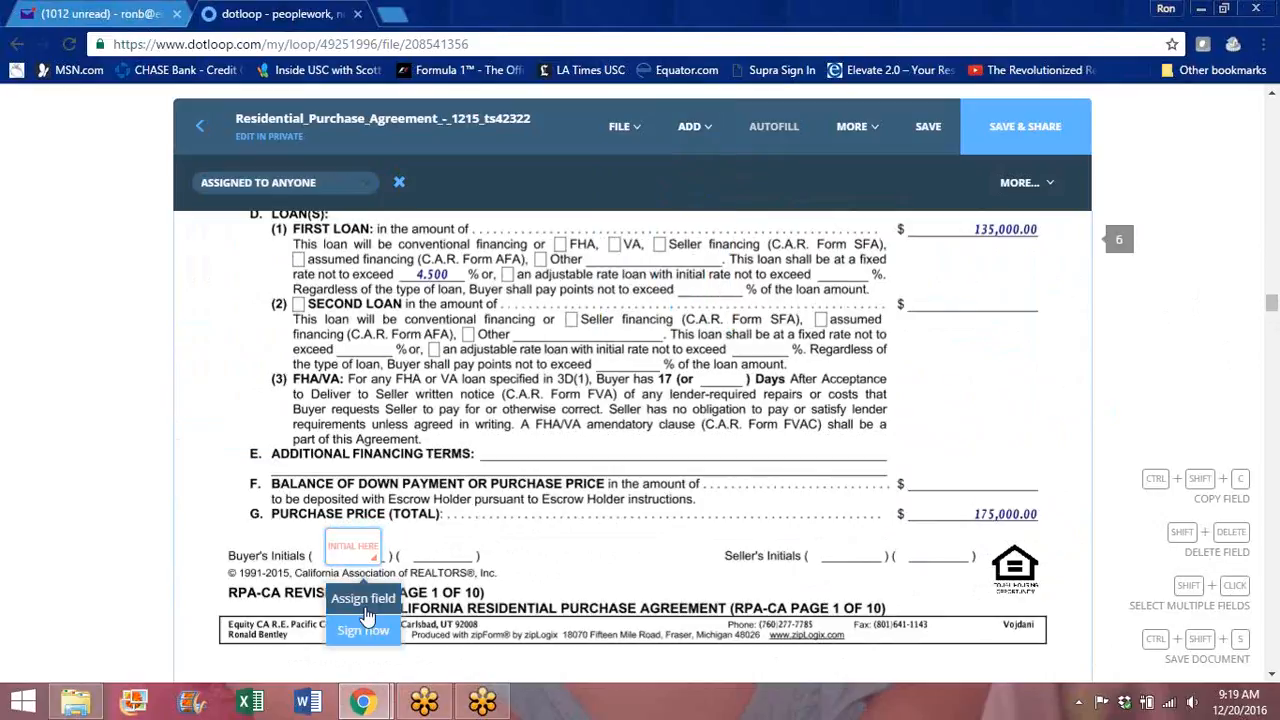
left_click(366, 609)
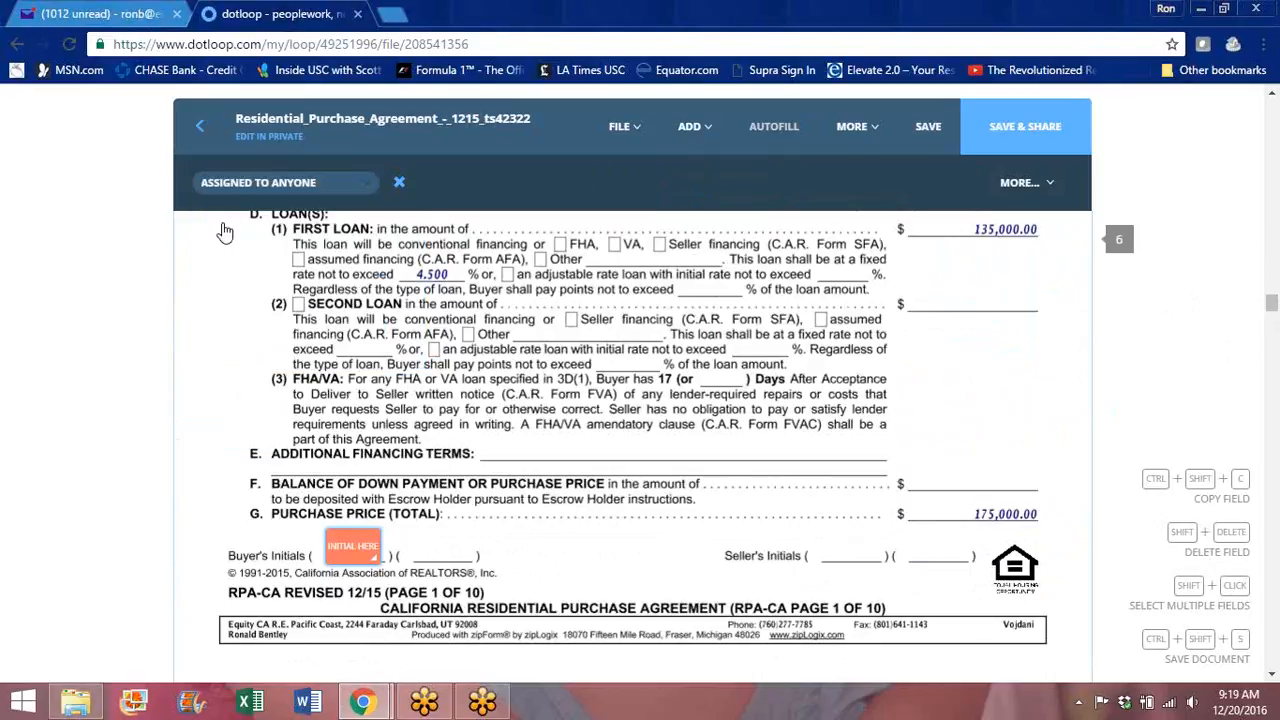
mouse_move(345, 556)
left_click(352, 602)
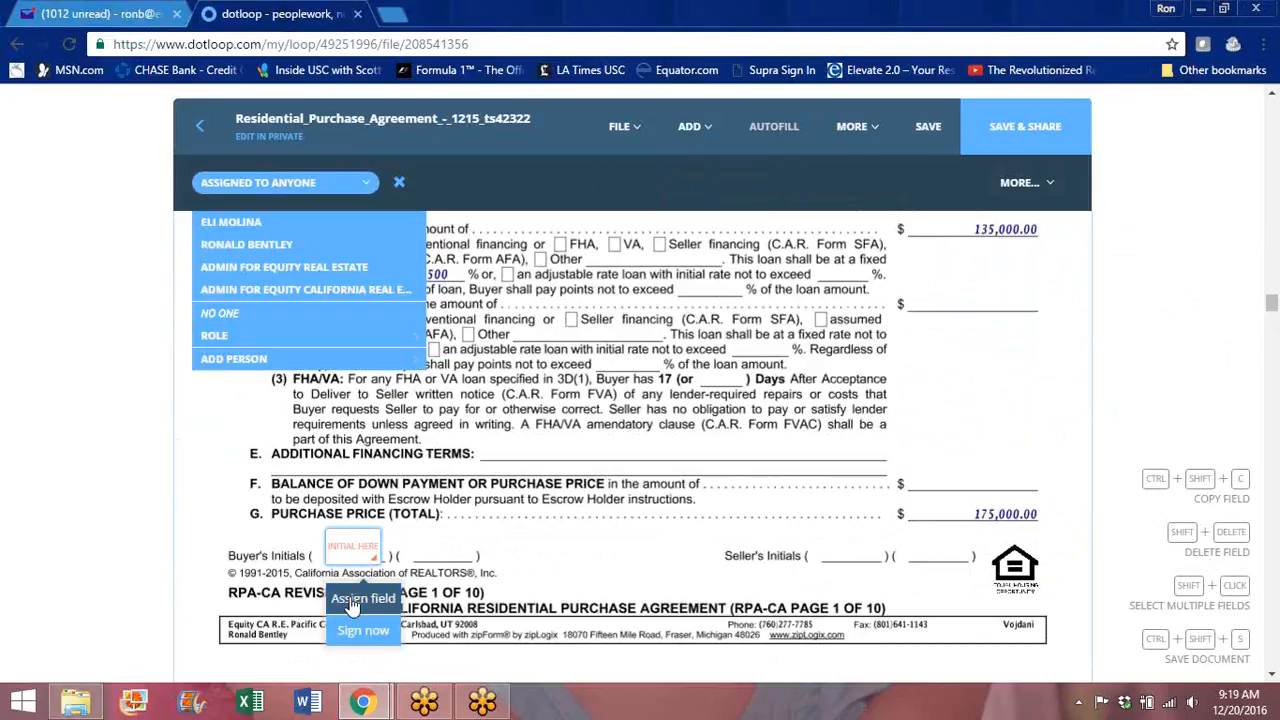
left_click(232, 222)
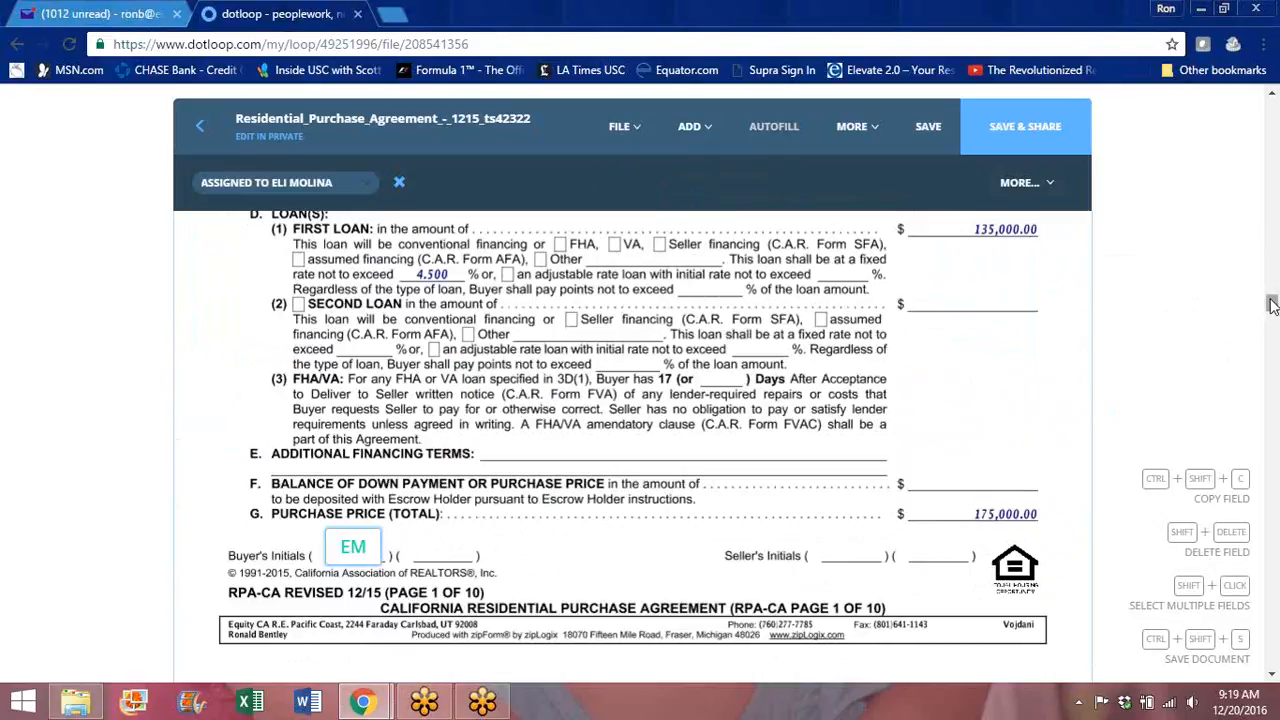
left_click_drag(1272, 306, 1270, 350)
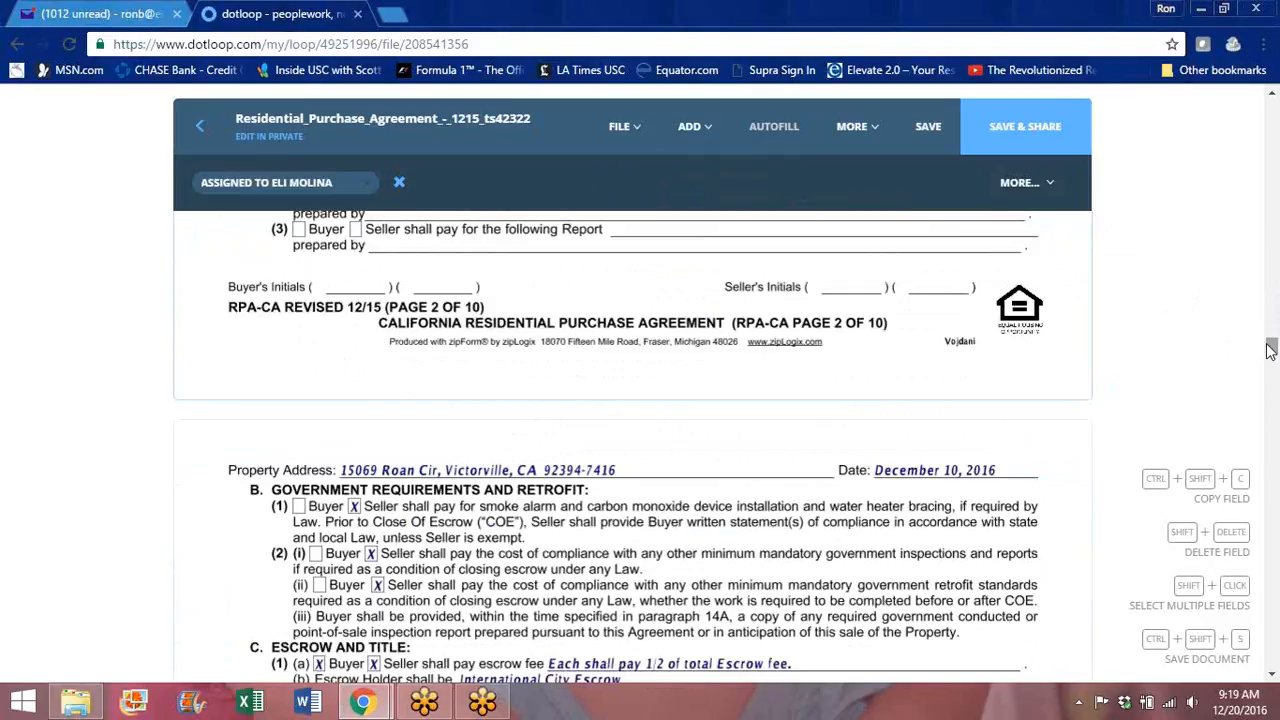
left_click(692, 127)
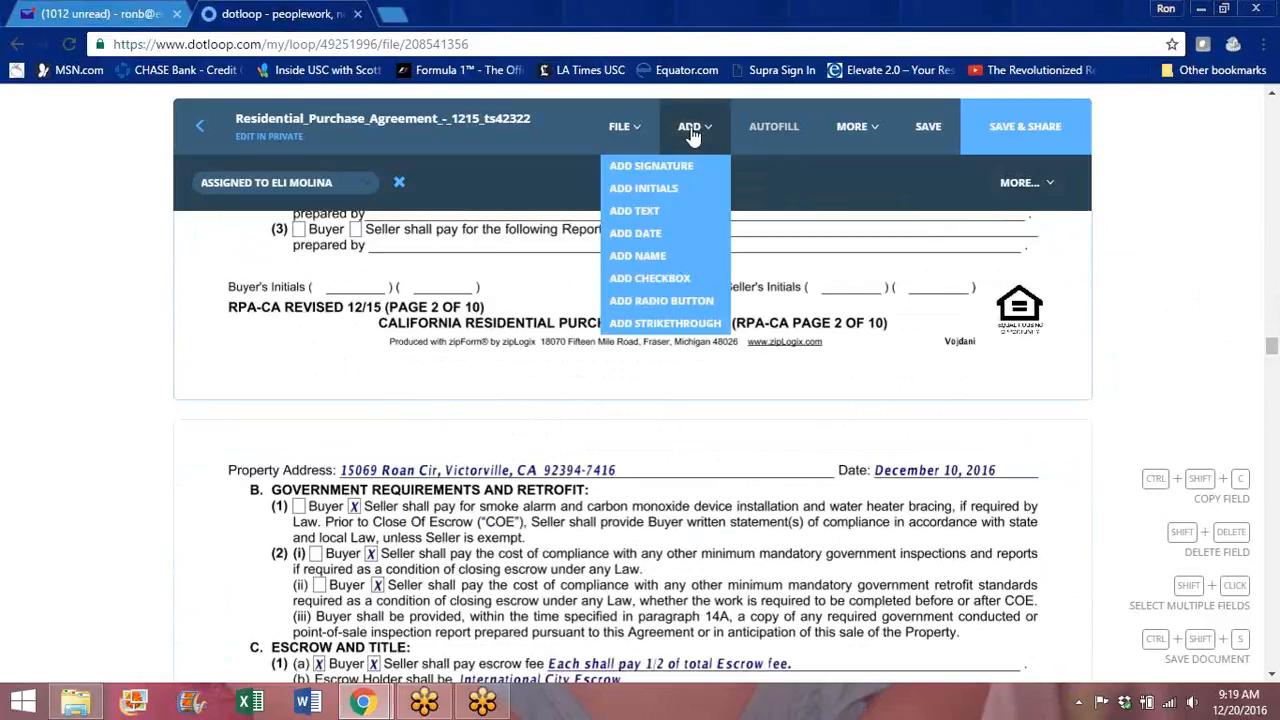
left_click(645, 189)
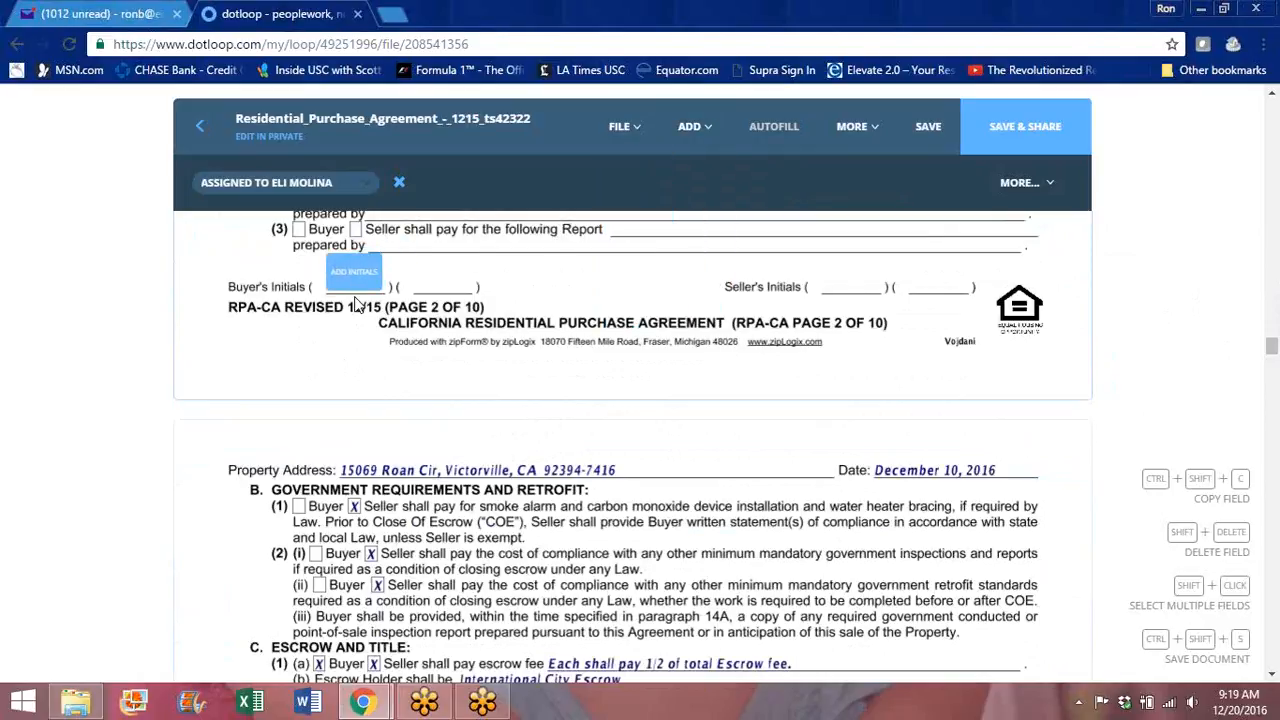
left_click(358, 308)
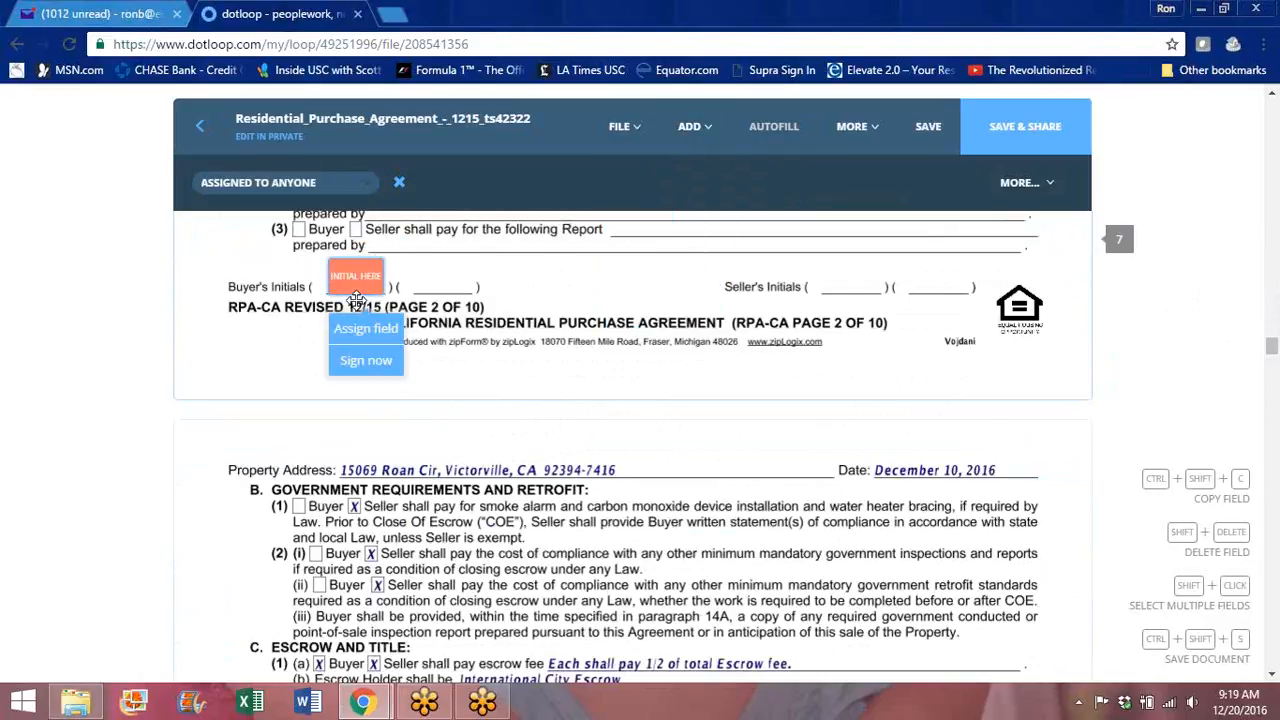
left_click(358, 331)
mouse_move(372, 336)
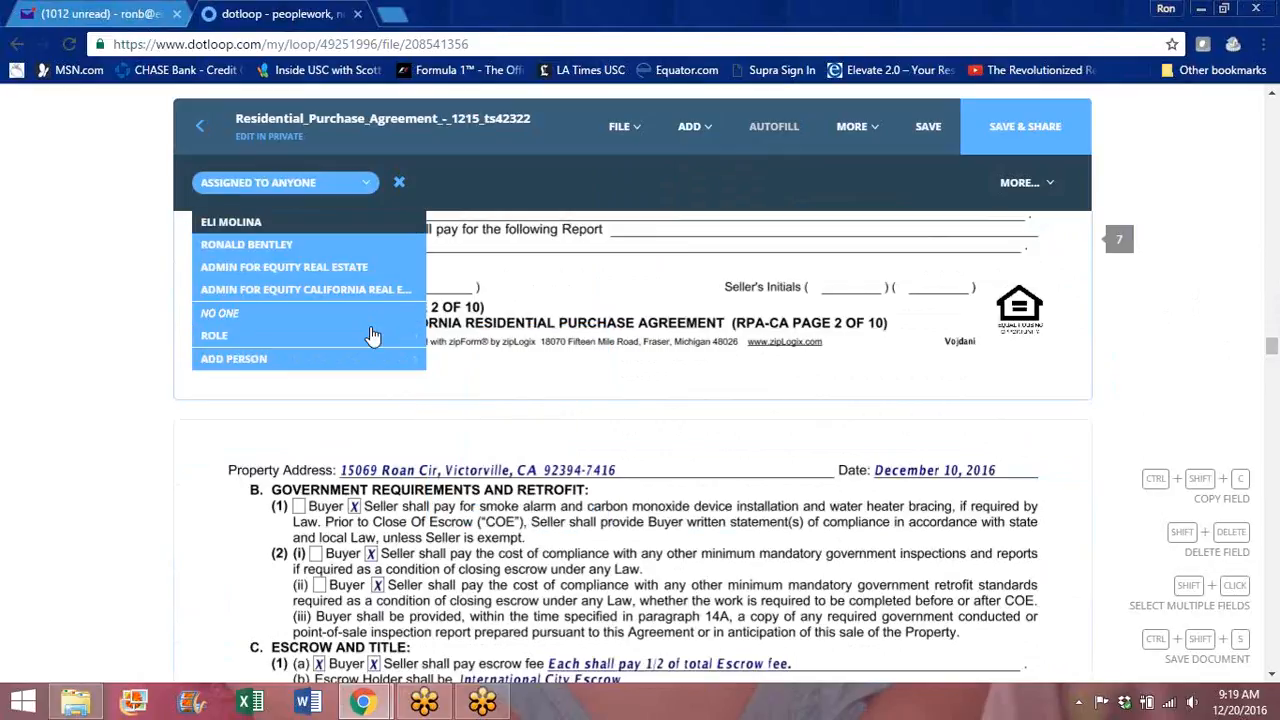
left_click(257, 224)
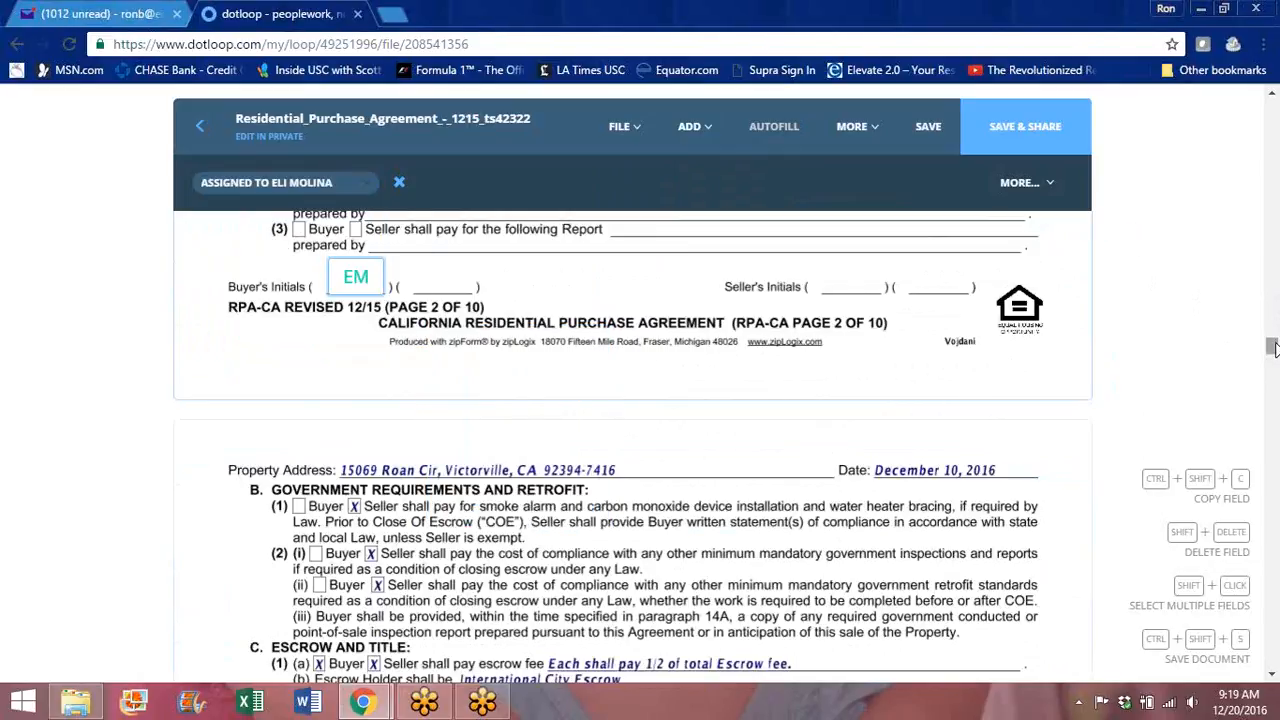
Step: Add buyer-assigned initials fields on the page 3 and page 4 Buyer's Initials blanks
left_click_drag(1272, 352, 1272, 381)
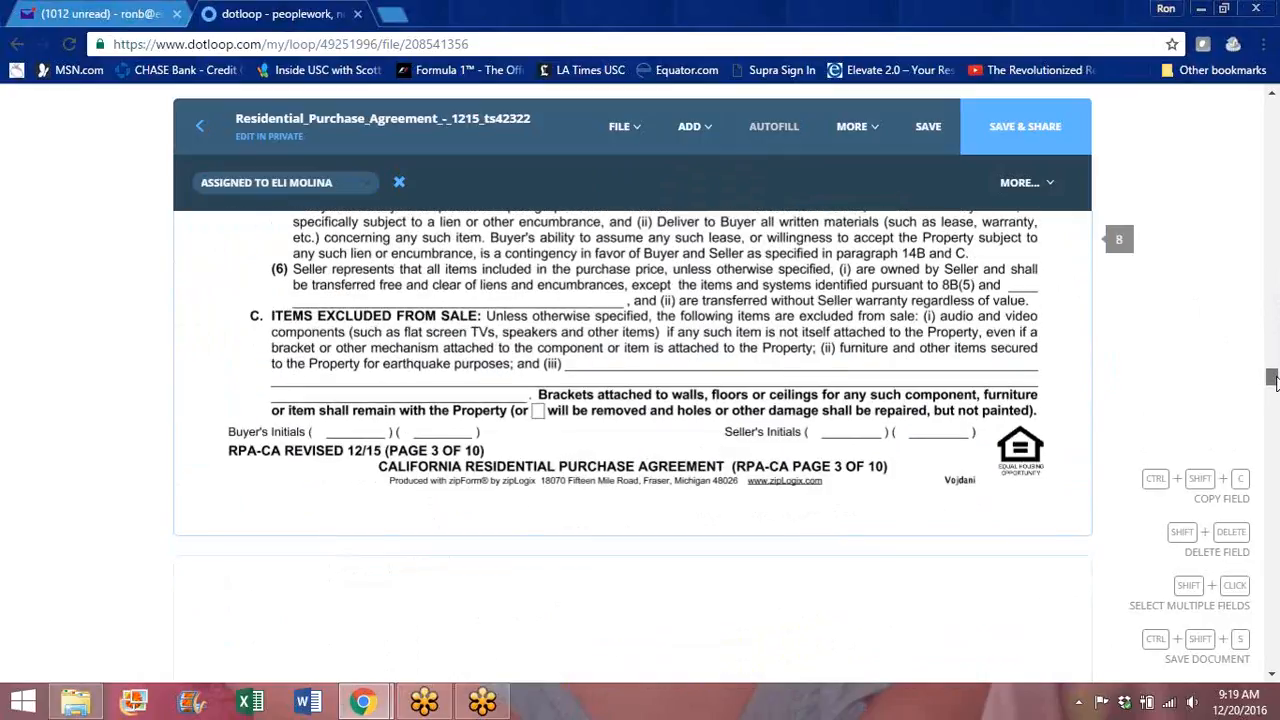
left_click(692, 127)
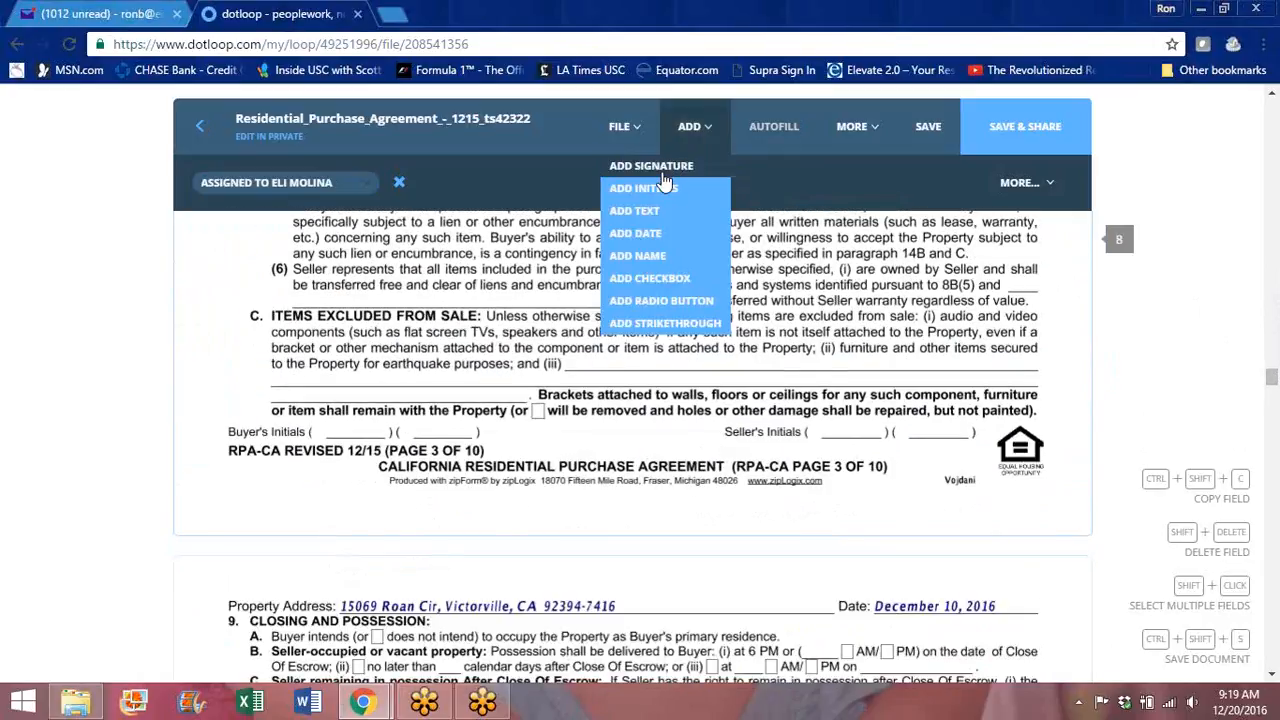
left_click(650, 190)
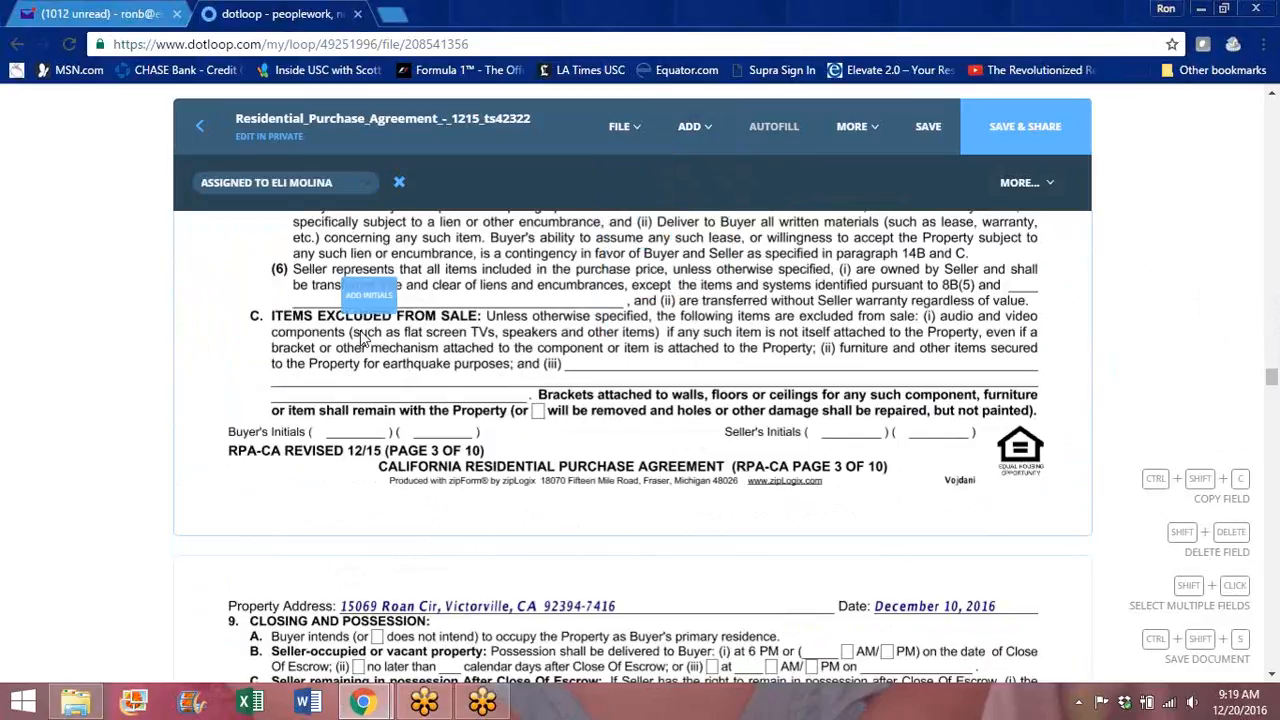
left_click(356, 455)
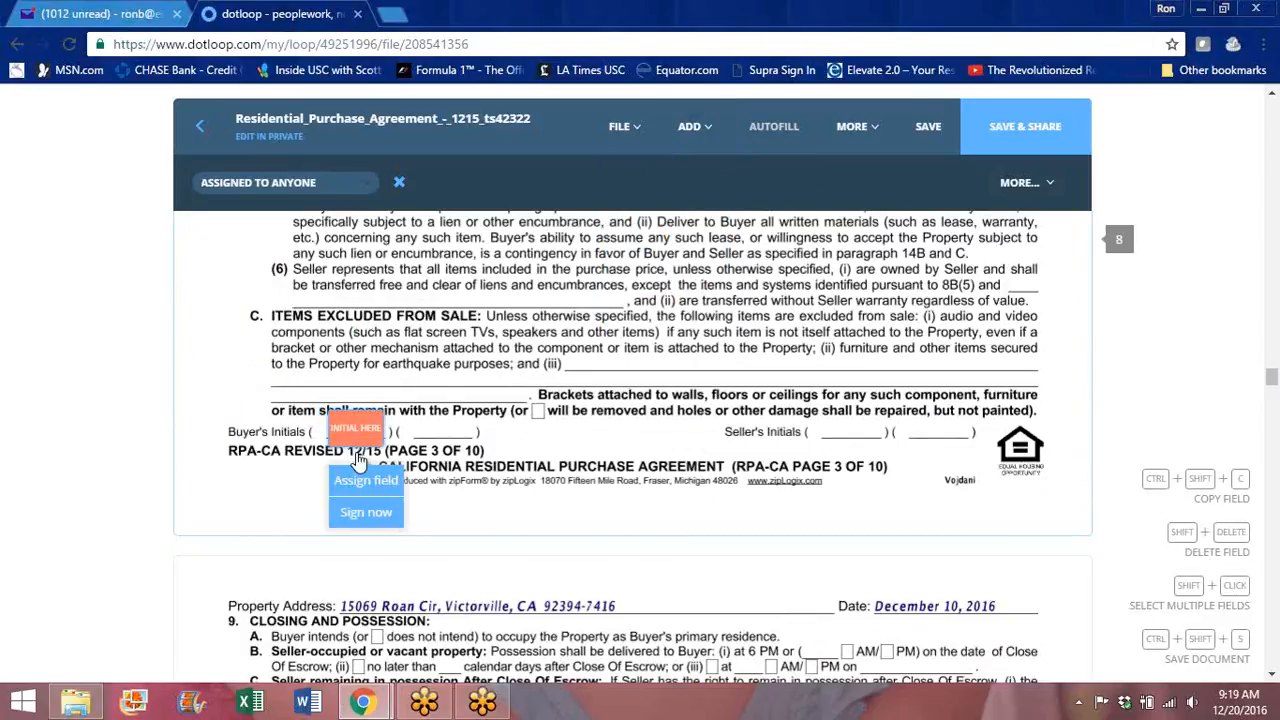
left_click(366, 490)
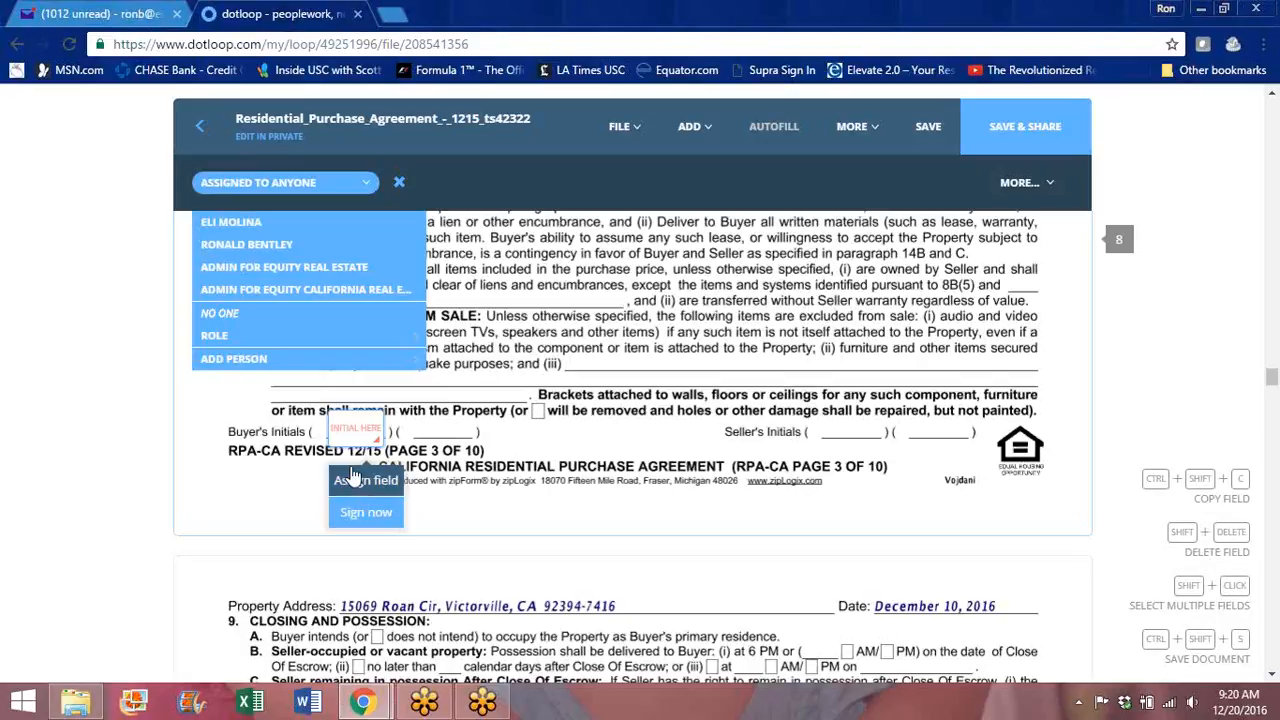
left_click(236, 228)
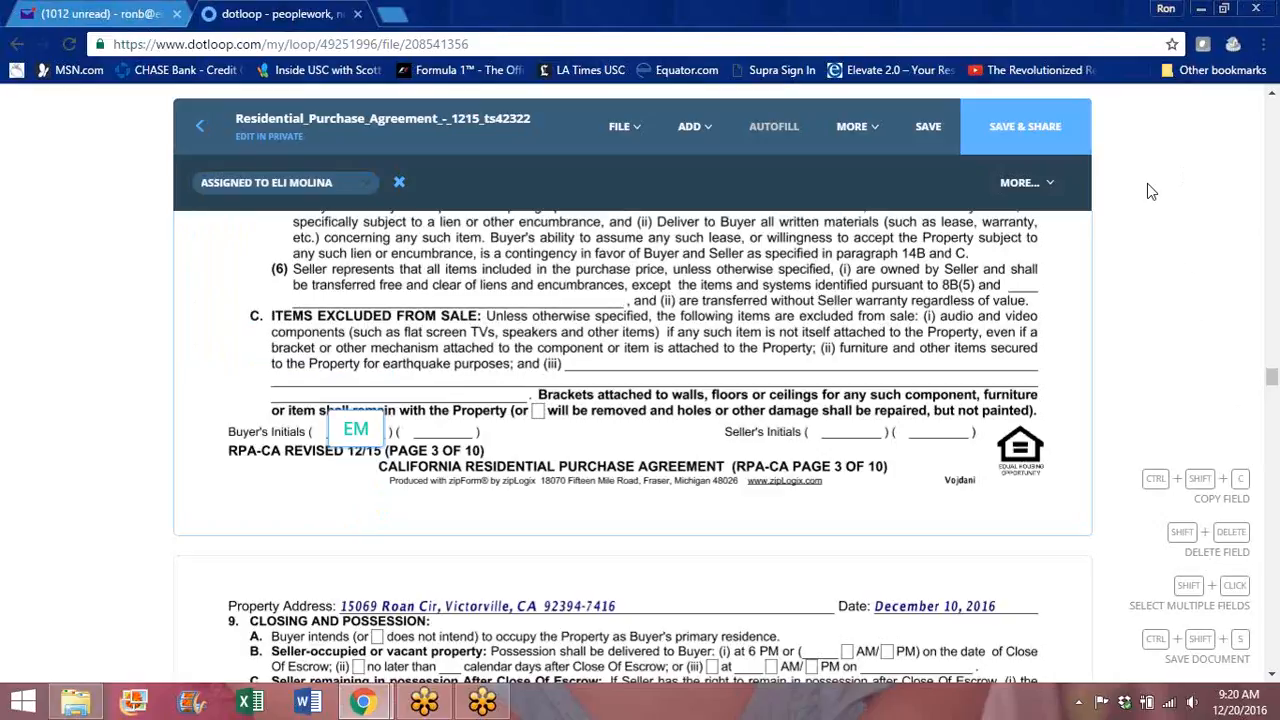
left_click_drag(1272, 379, 1272, 410)
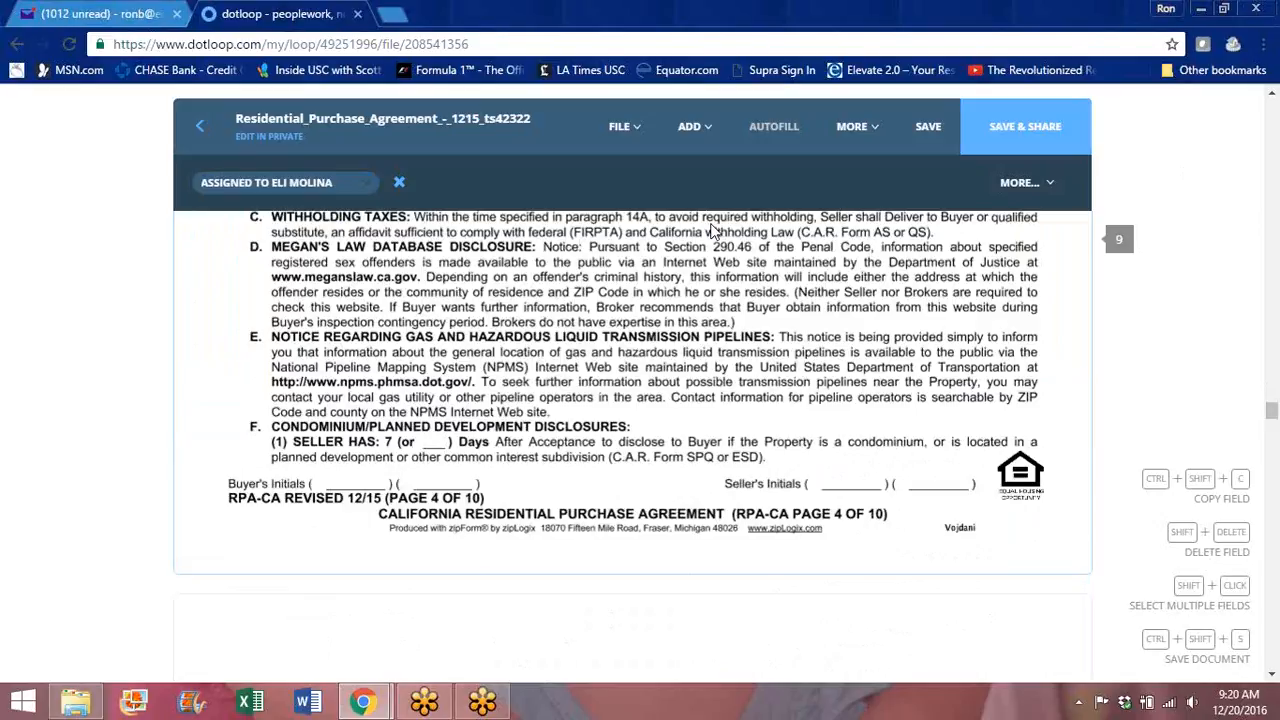
left_click(689, 126)
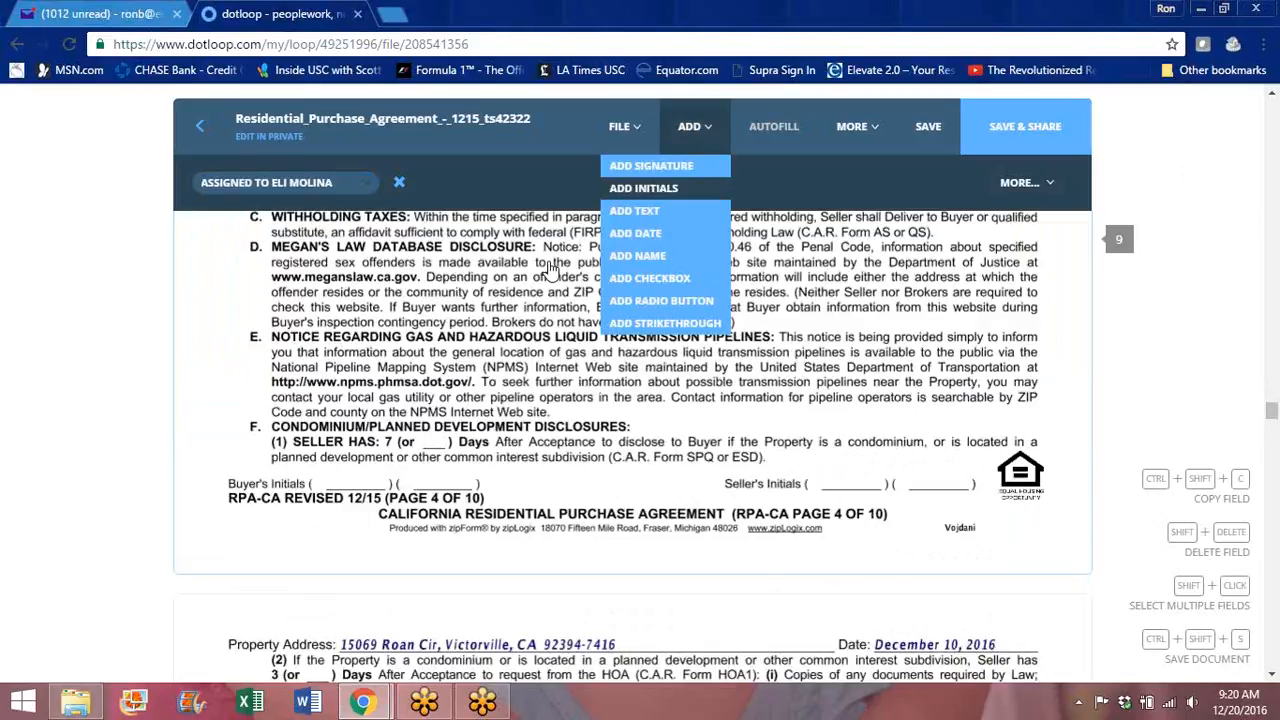
left_click(655, 188)
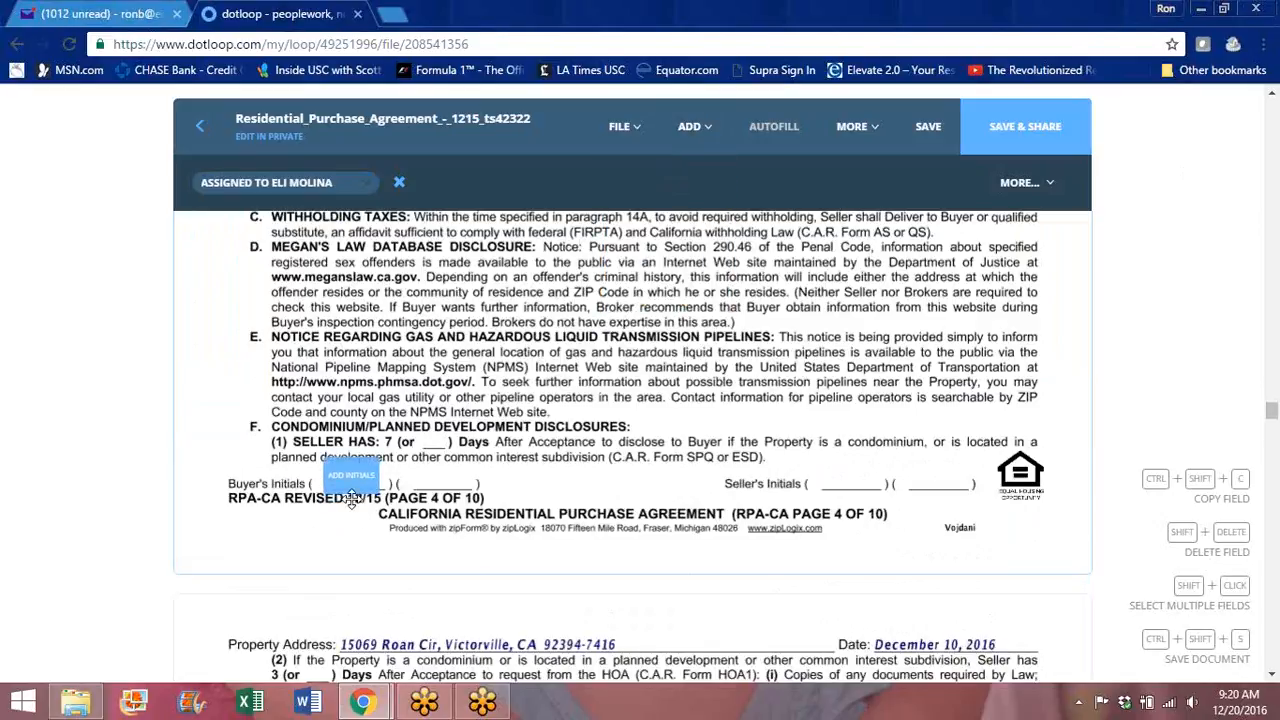
left_click(352, 502)
left_click(361, 527)
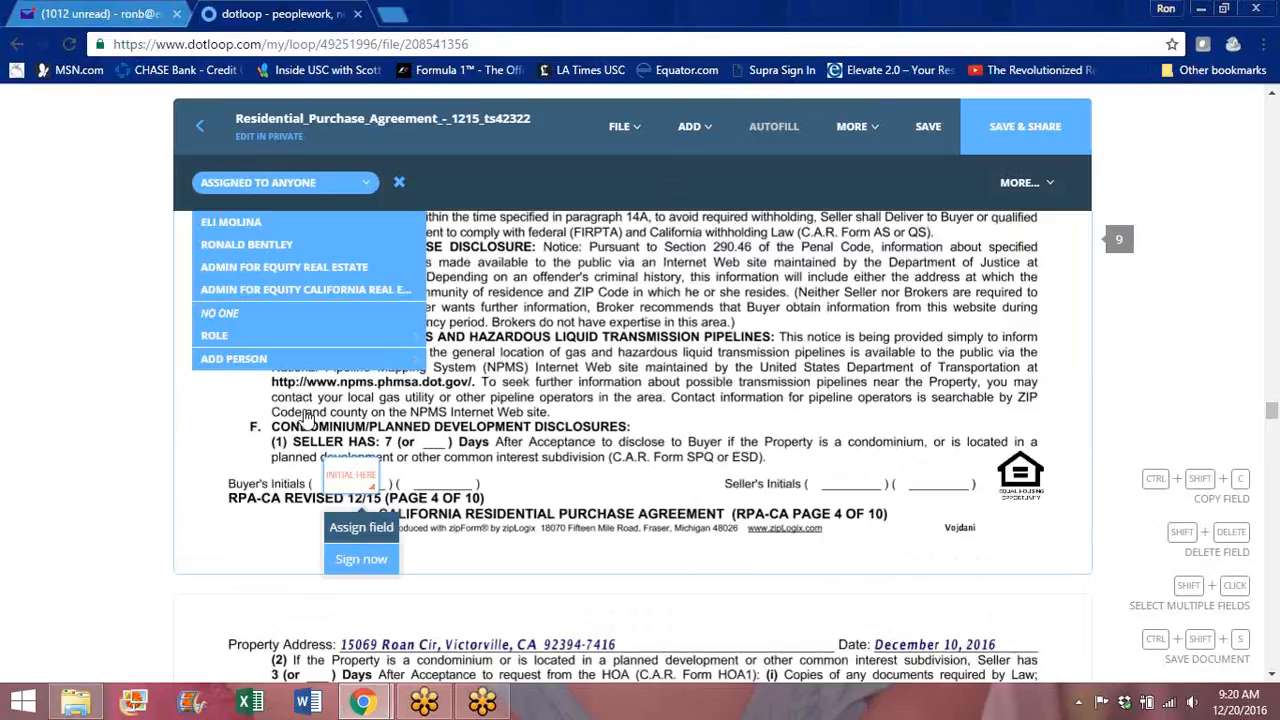
left_click(234, 224)
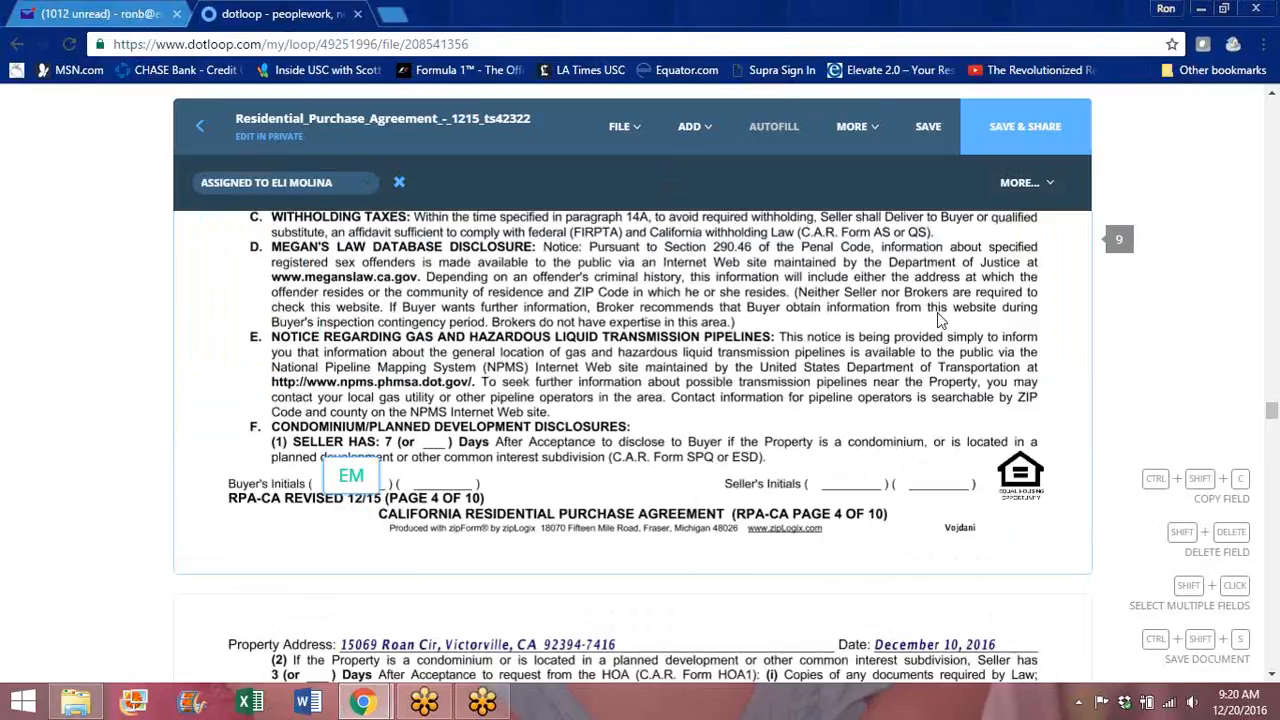
left_click_drag(1272, 414, 1272, 446)
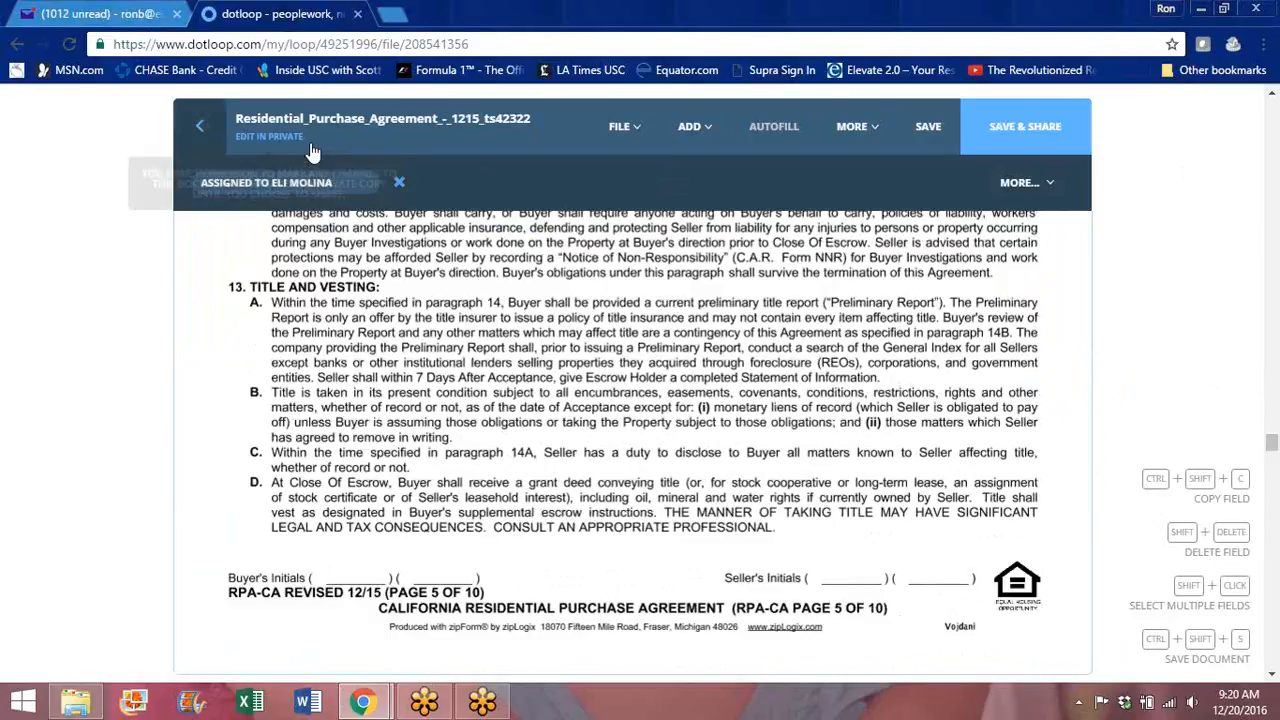
Step: Save the purchase agreement edits and go back to the zip to dot training loop's Documents list
left_click(928, 133)
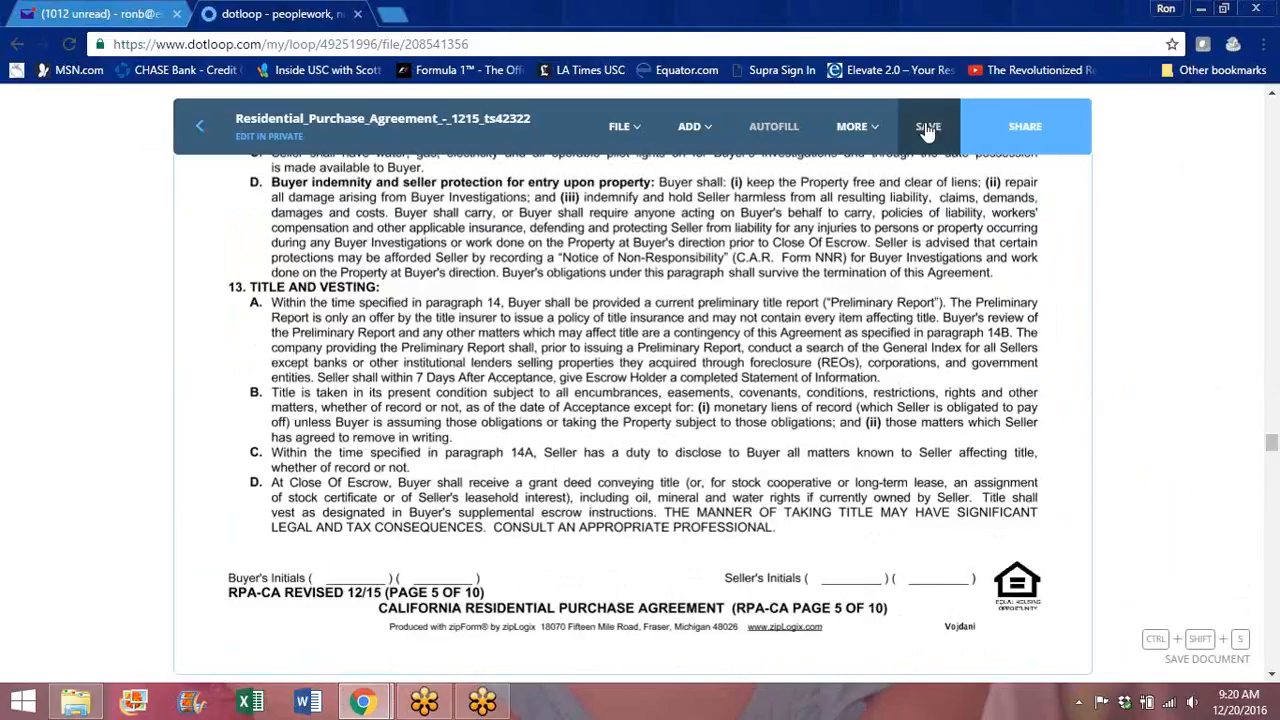
left_click(203, 129)
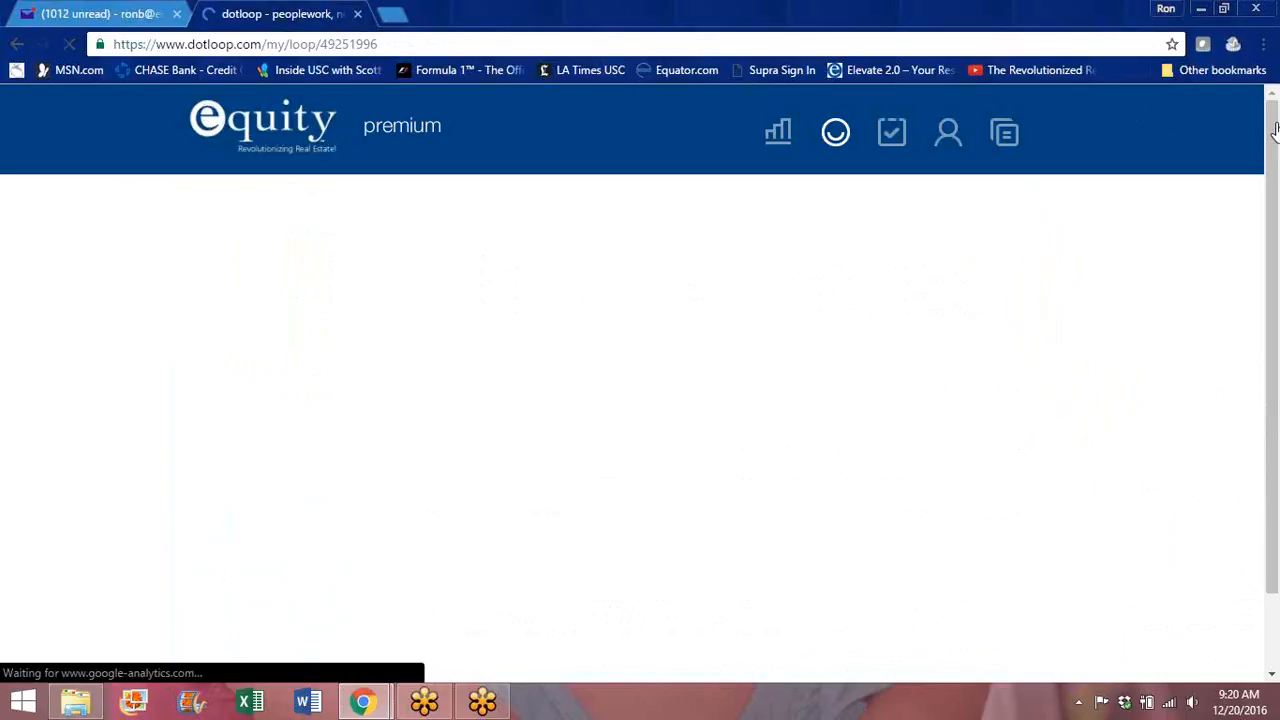
left_click_drag(1275, 128, 1275, 190)
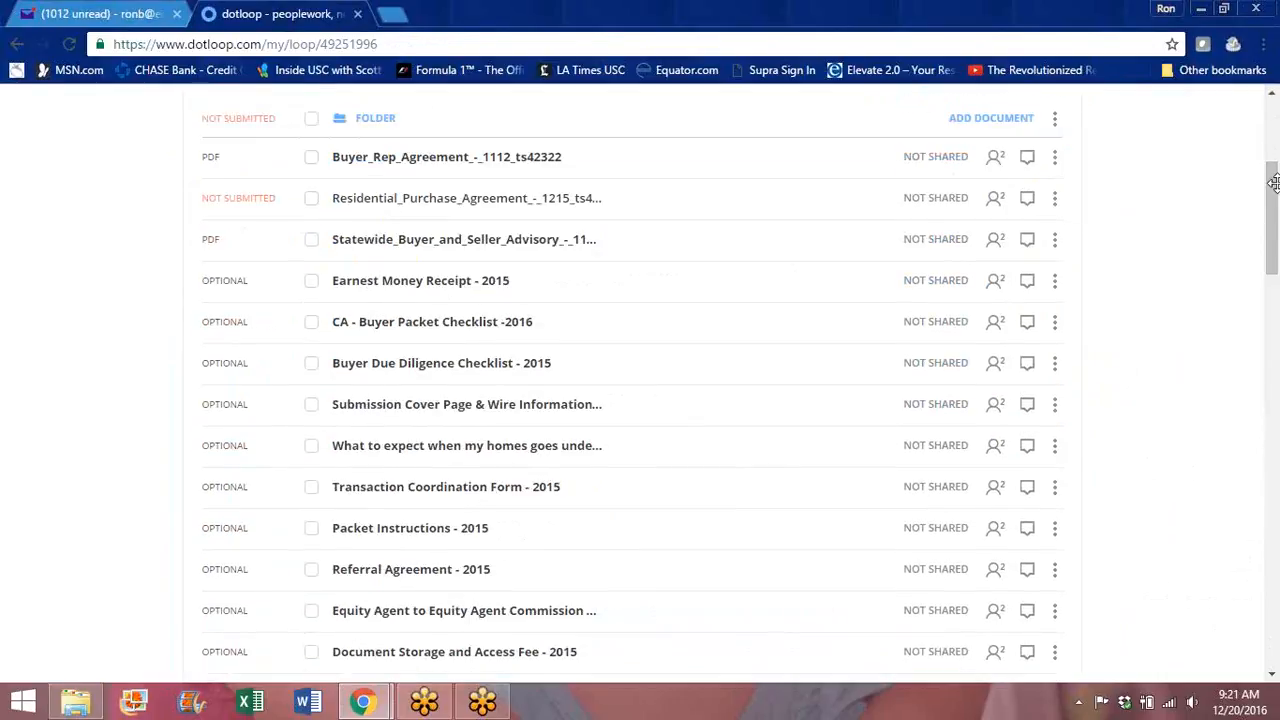
left_click(414, 330)
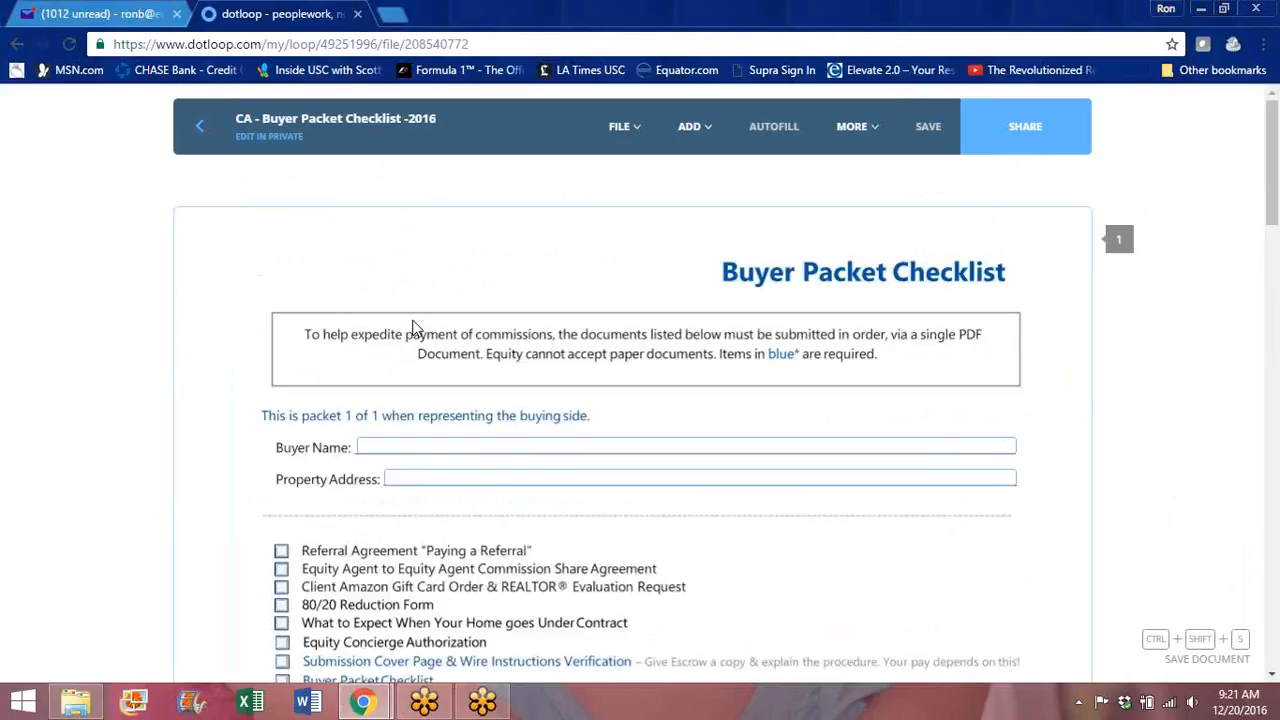
mouse_move(1274, 177)
left_mouse_down()
mouse_move(1275, 437)
mouse_move(1272, 175)
left_mouse_up()
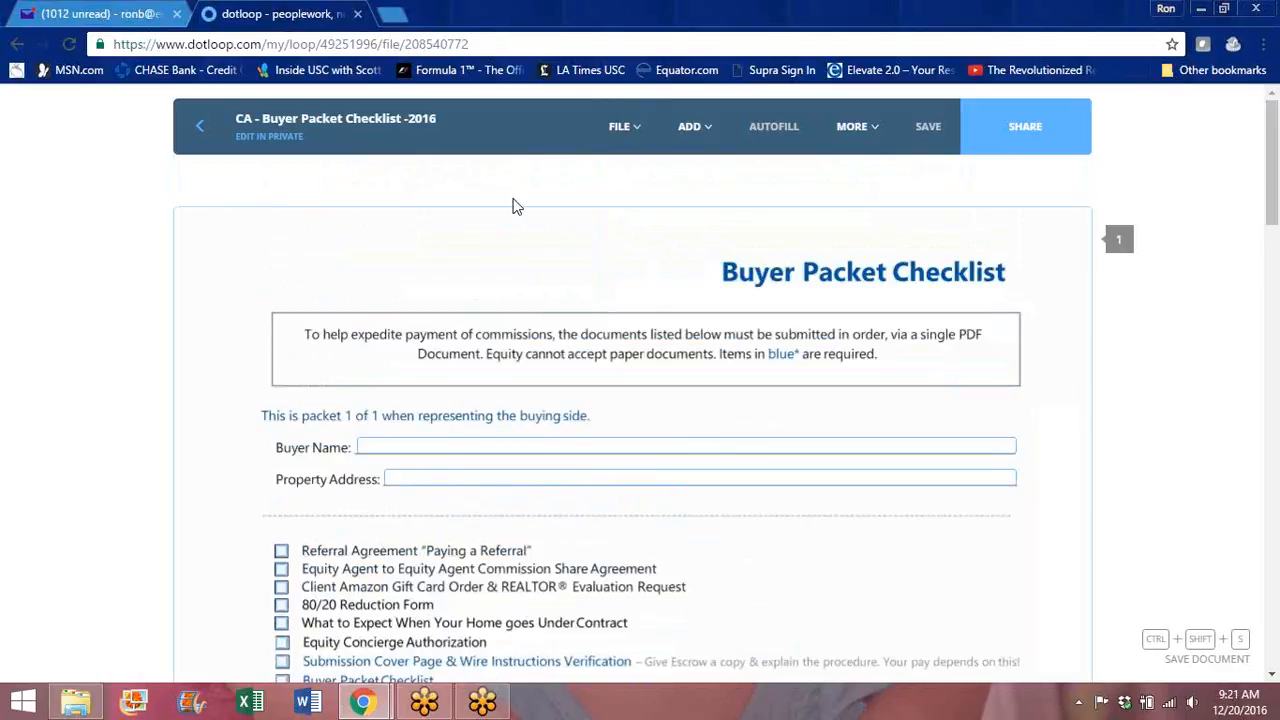
left_click(202, 128)
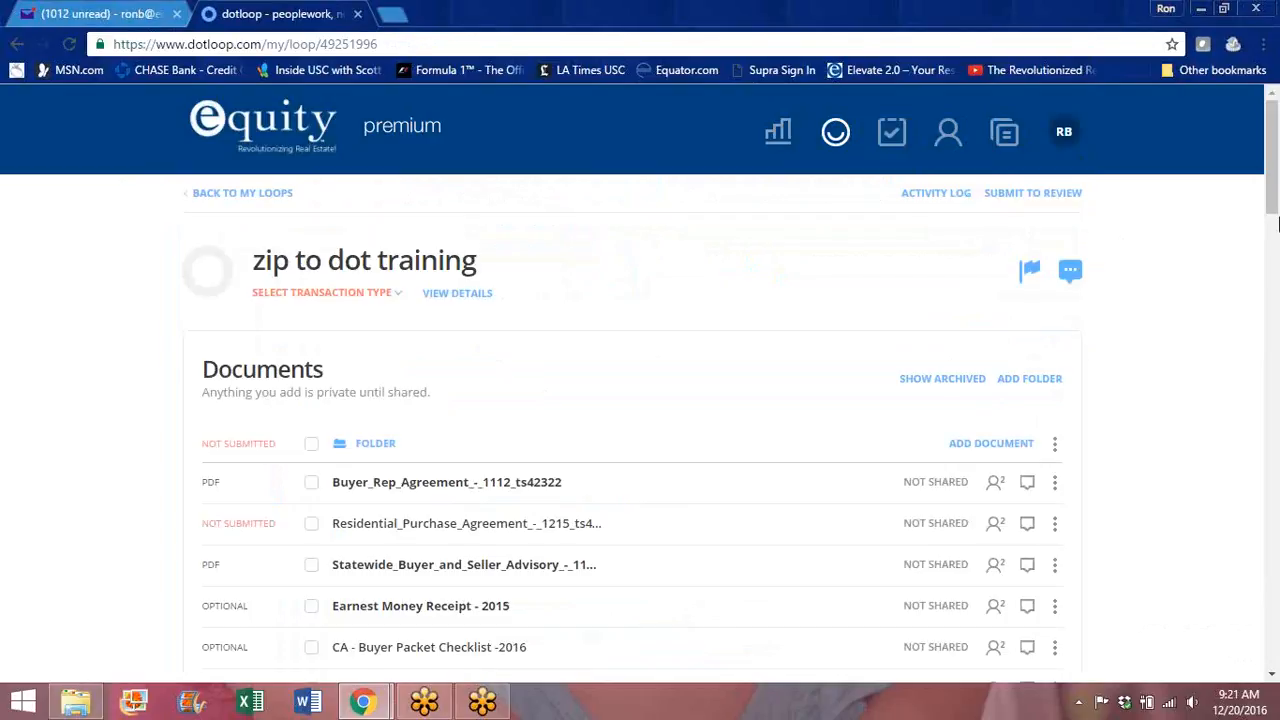
Step: Archive Referral Agreement - 2015 and the Equity Agent commission form, then select the purchase agreement
left_click_drag(1274, 125, 1275, 196)
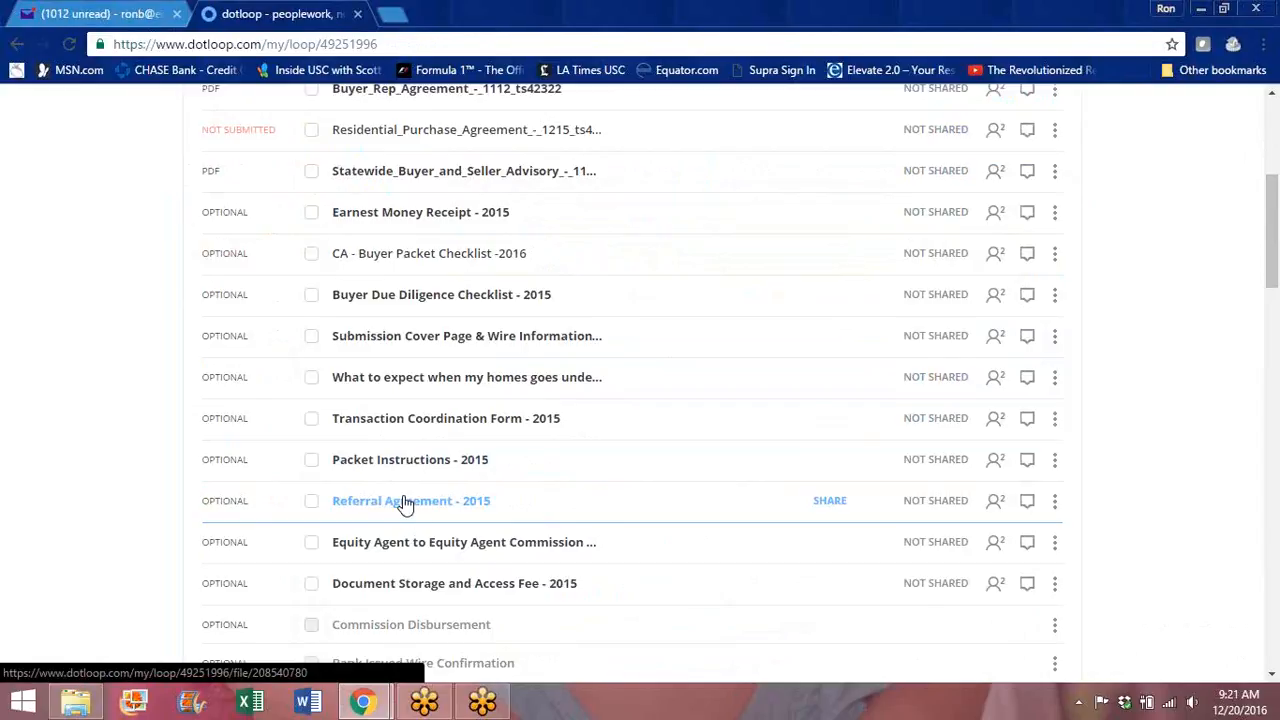
left_click(1057, 503)
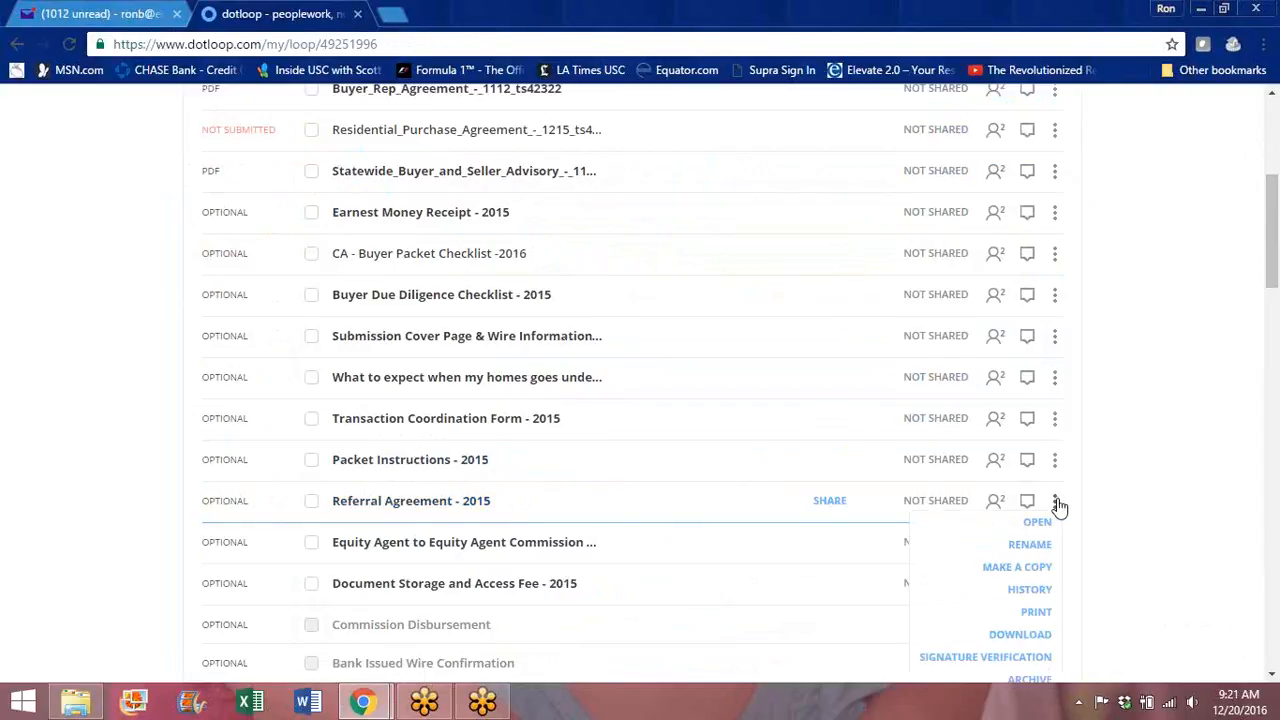
left_click(1037, 683)
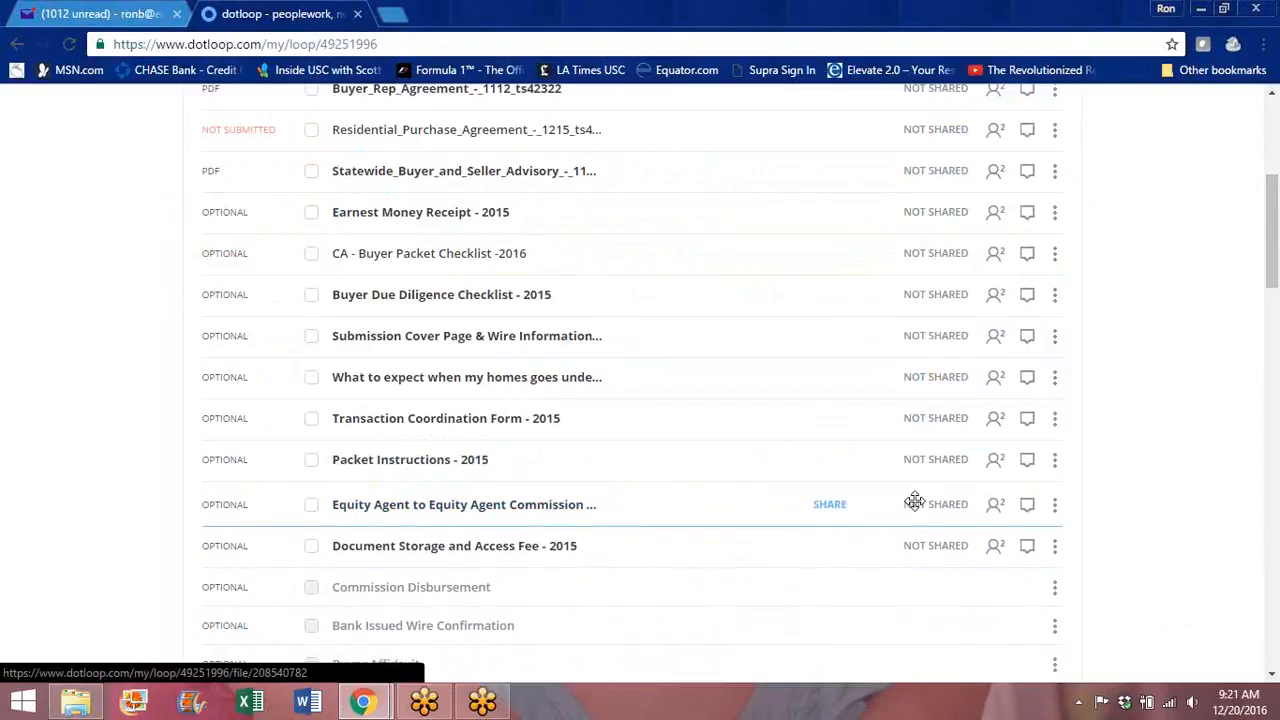
left_click(1055, 503)
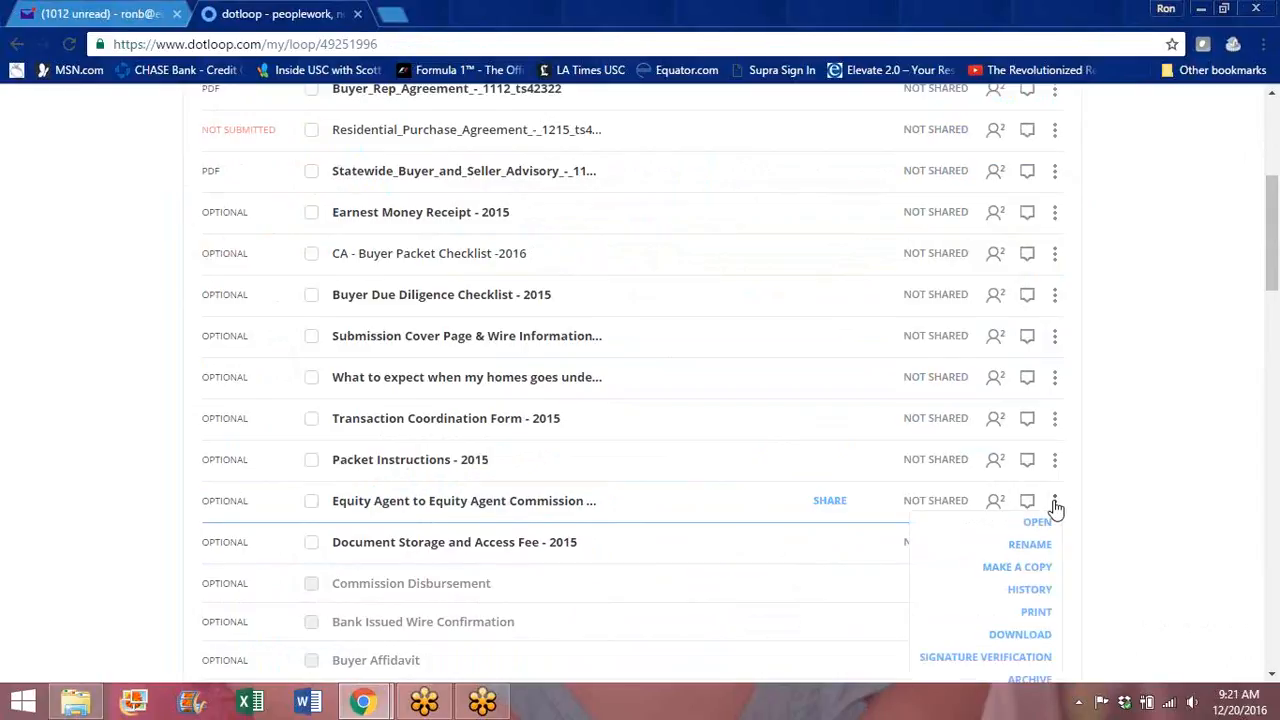
left_click(1040, 681)
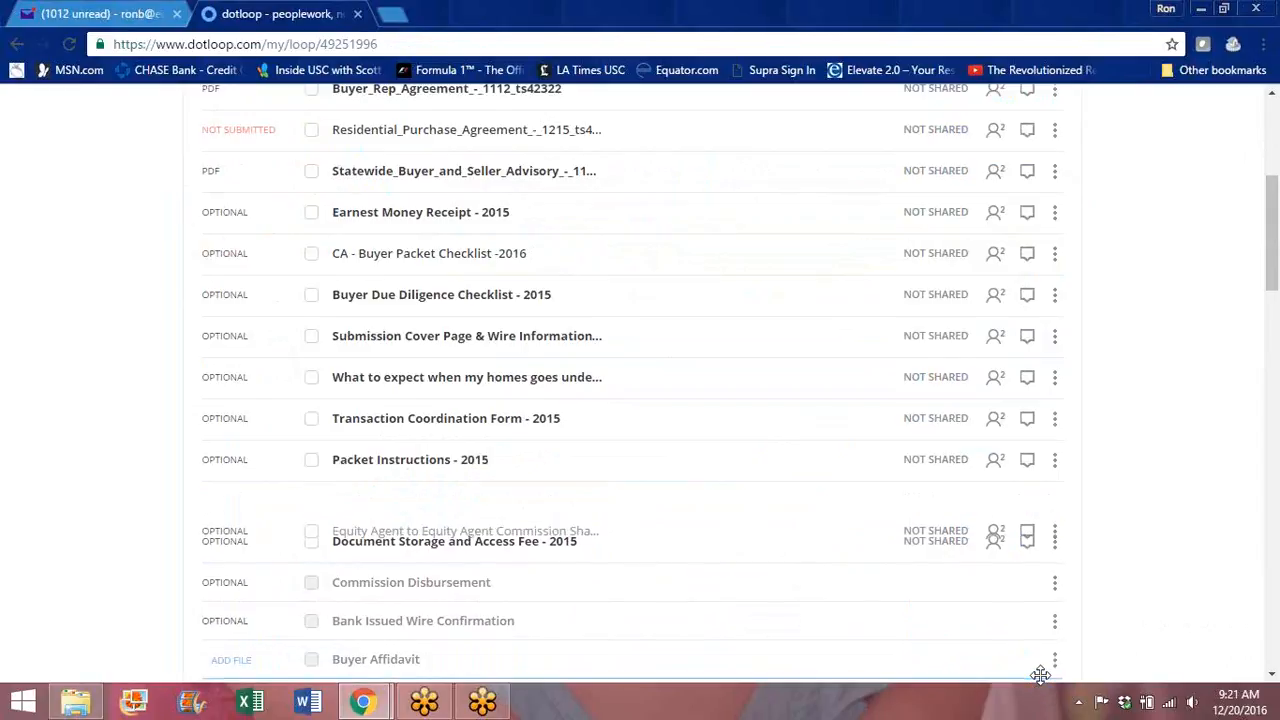
left_click_drag(1275, 219, 1266, 186)
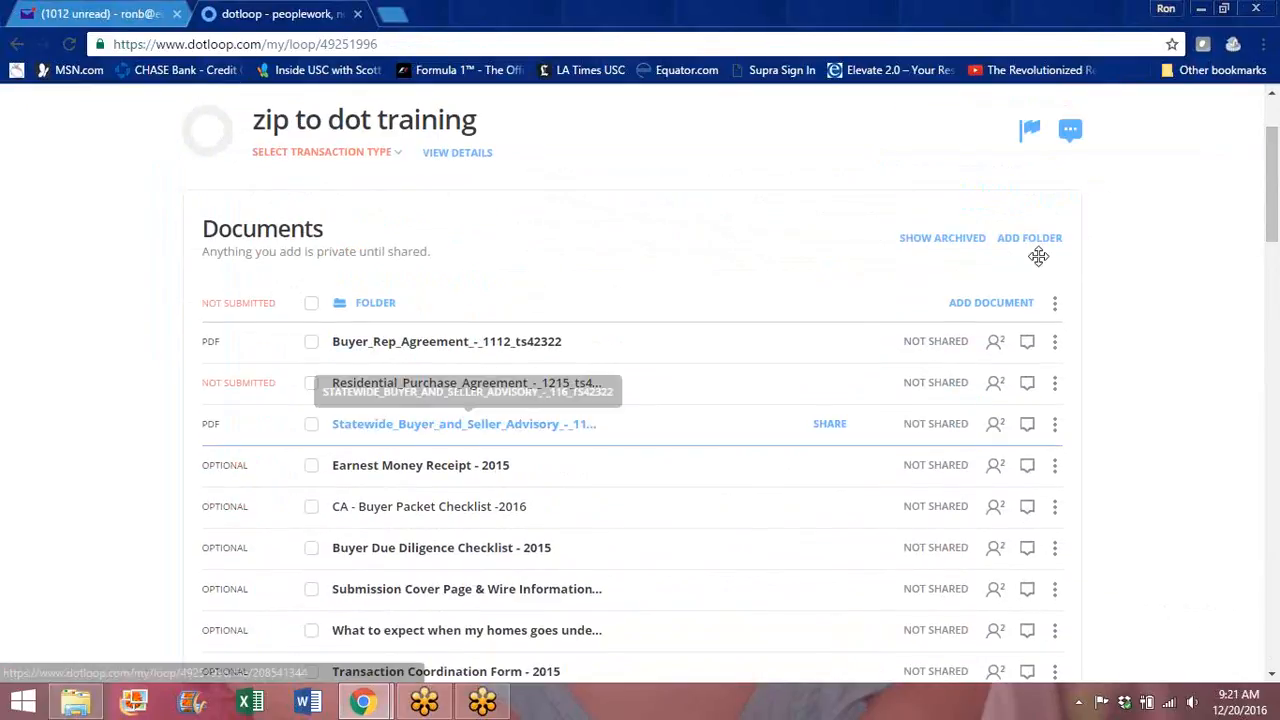
left_click(312, 384)
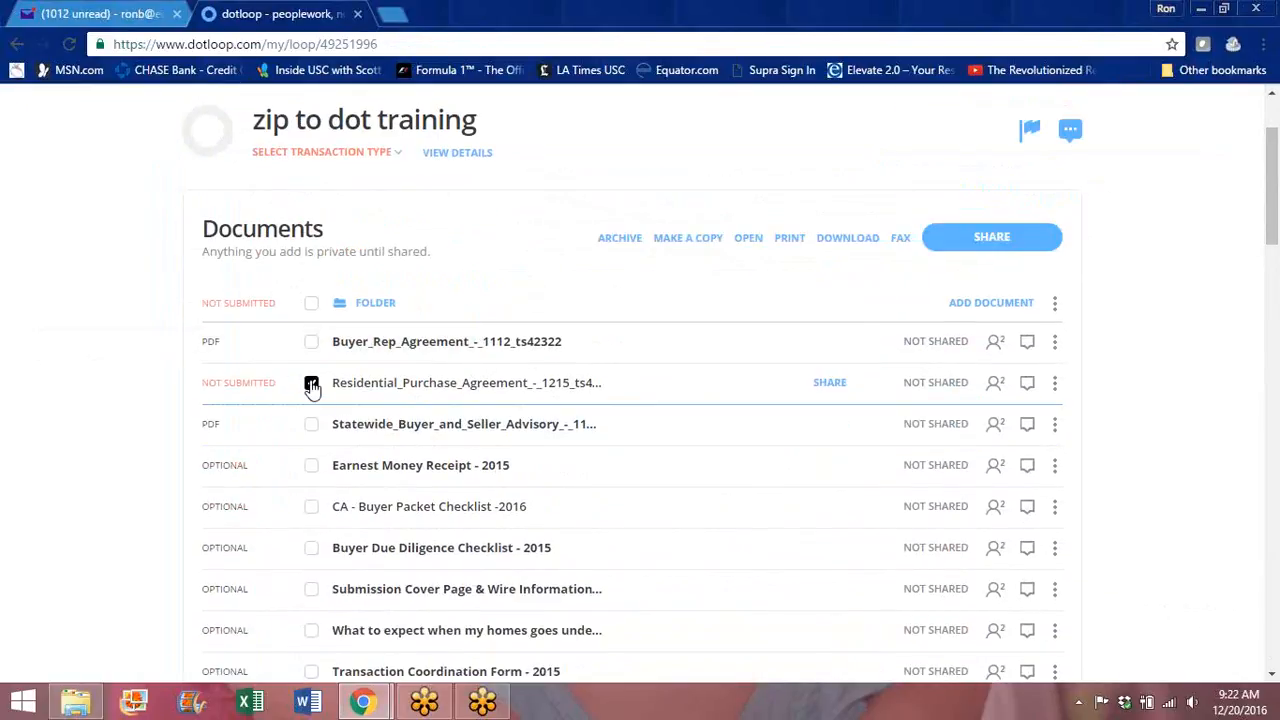
Step: Share the purchase agreement and review the buyer's Can Sign permission options
left_click(1023, 237)
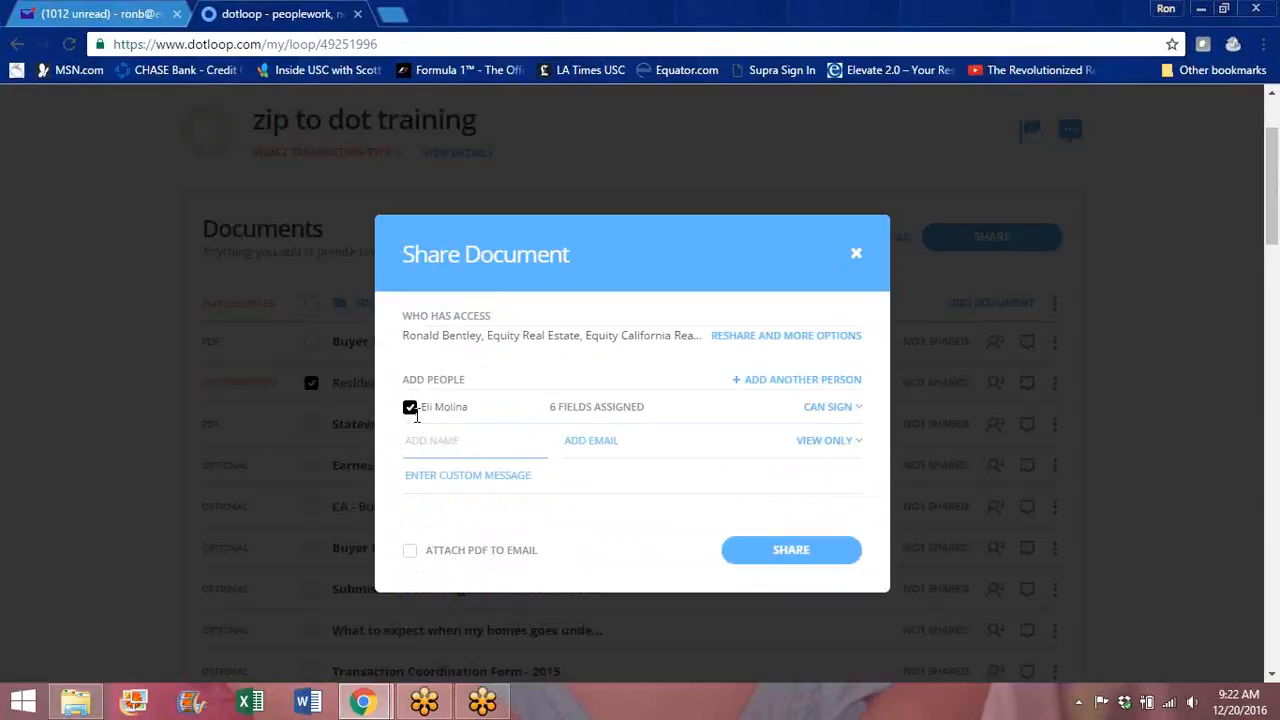
left_click(858, 408)
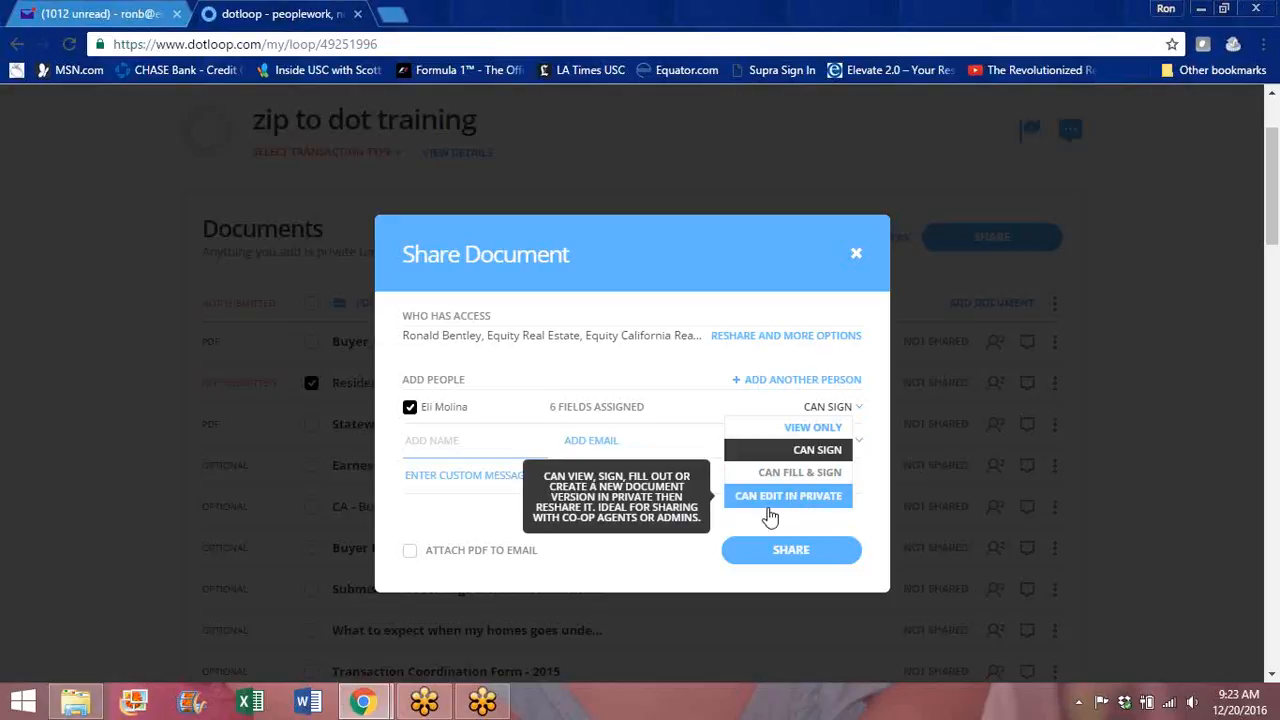
Step: Share with the message 'Open it up. sign and initial. It will automatically send it back to me.'
left_click(436, 481)
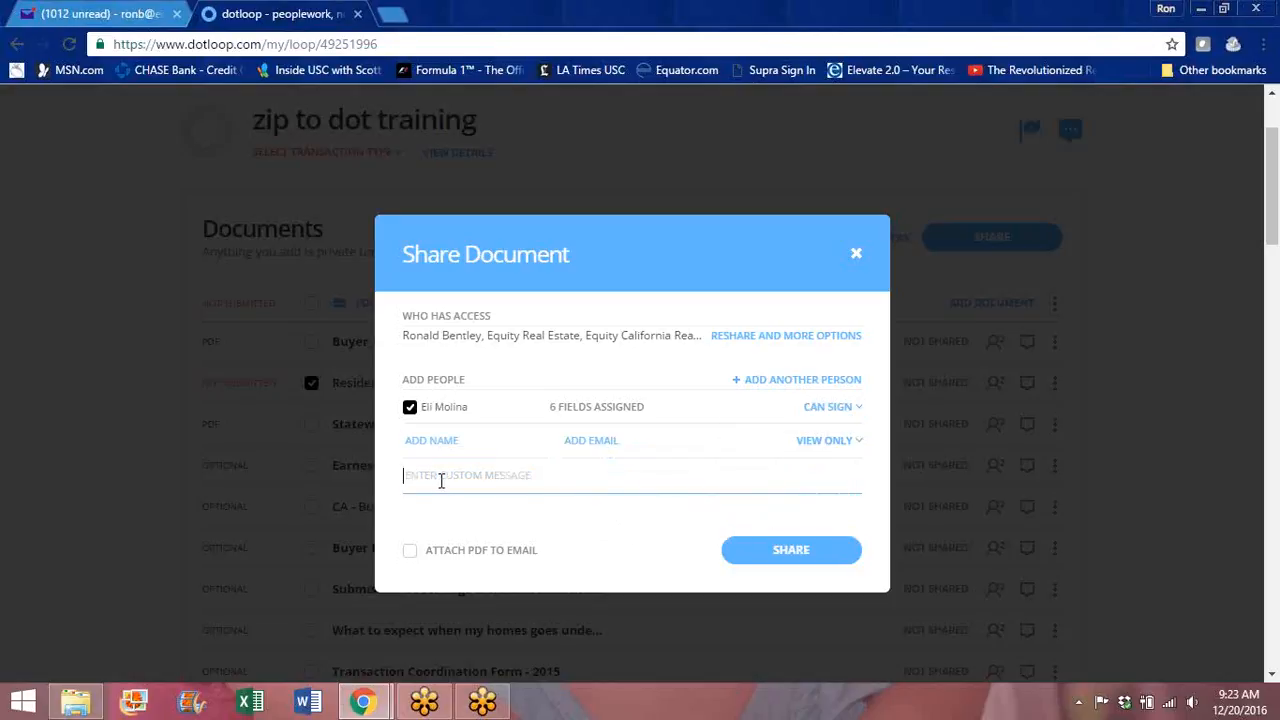
type("Open it up. s")
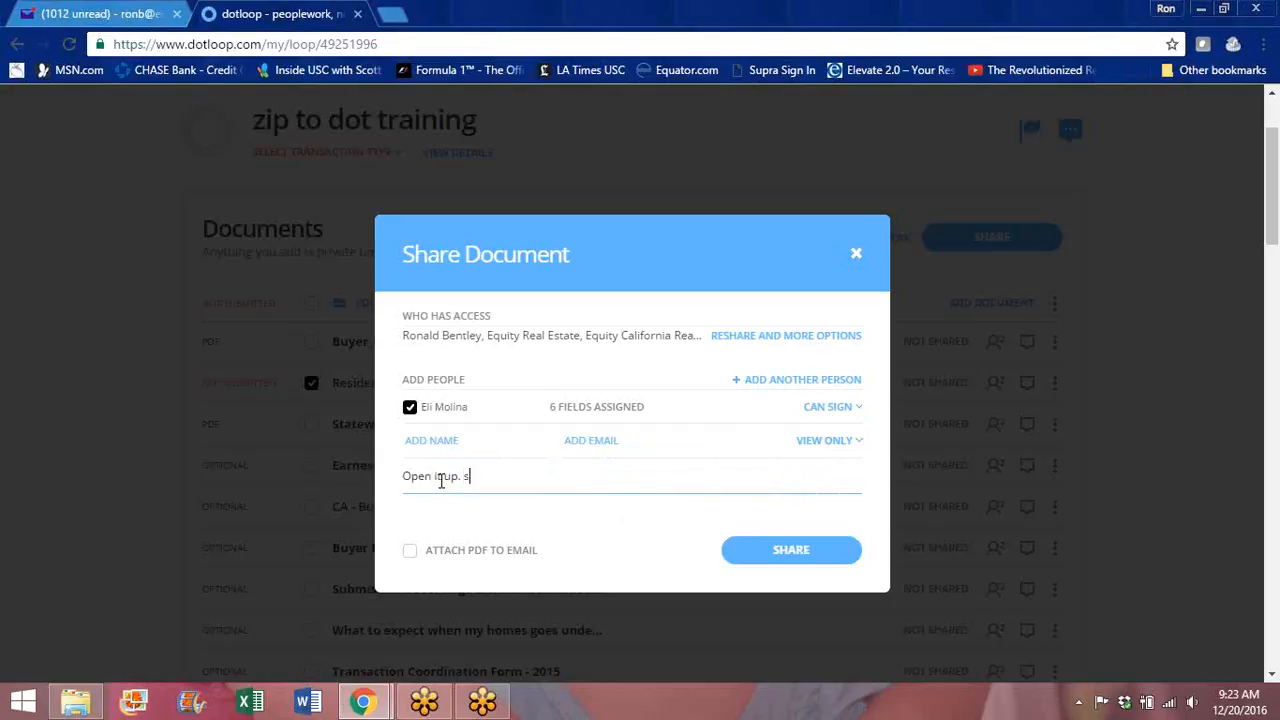
type("ign and initial. It will automatically se")
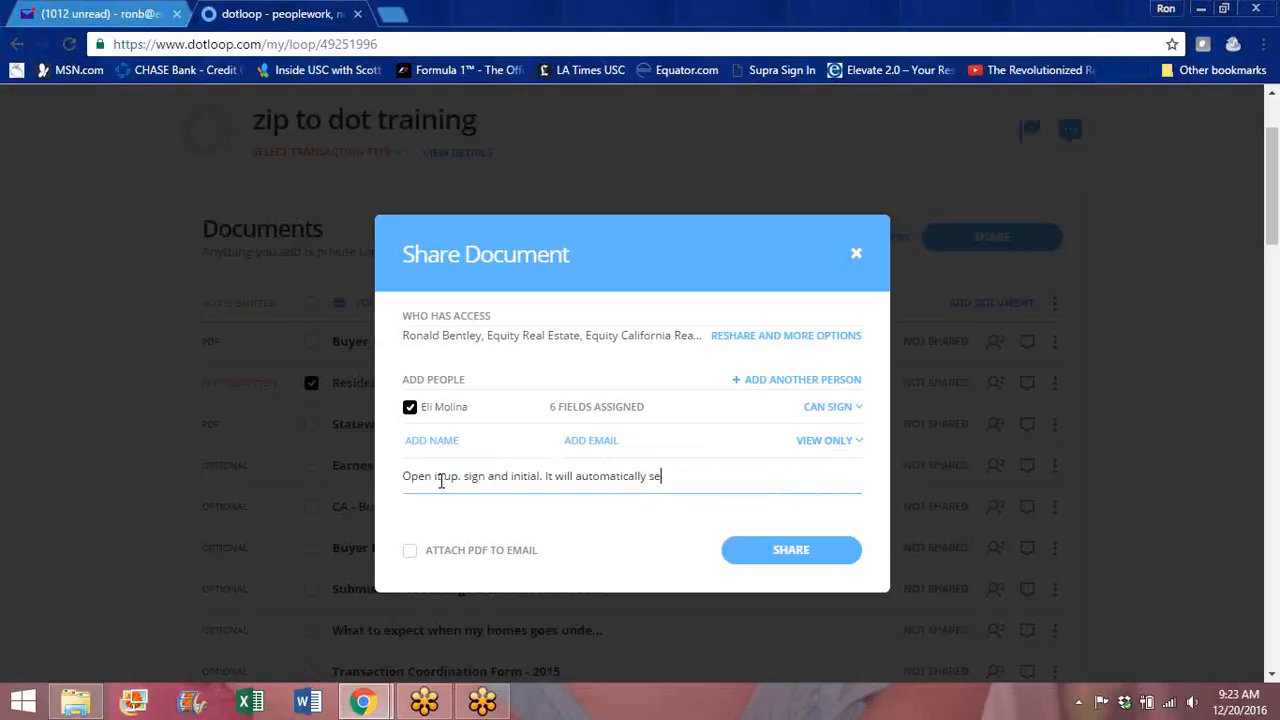
type("nd it back to me.")
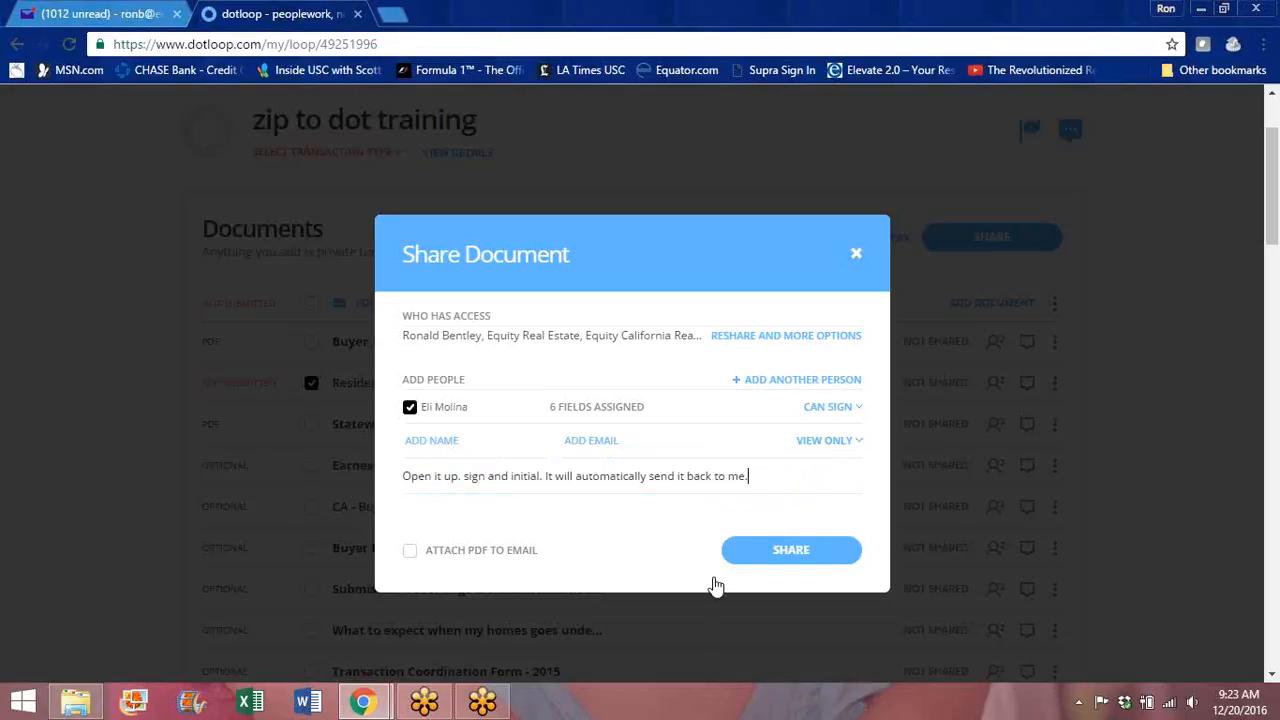
left_click(797, 555)
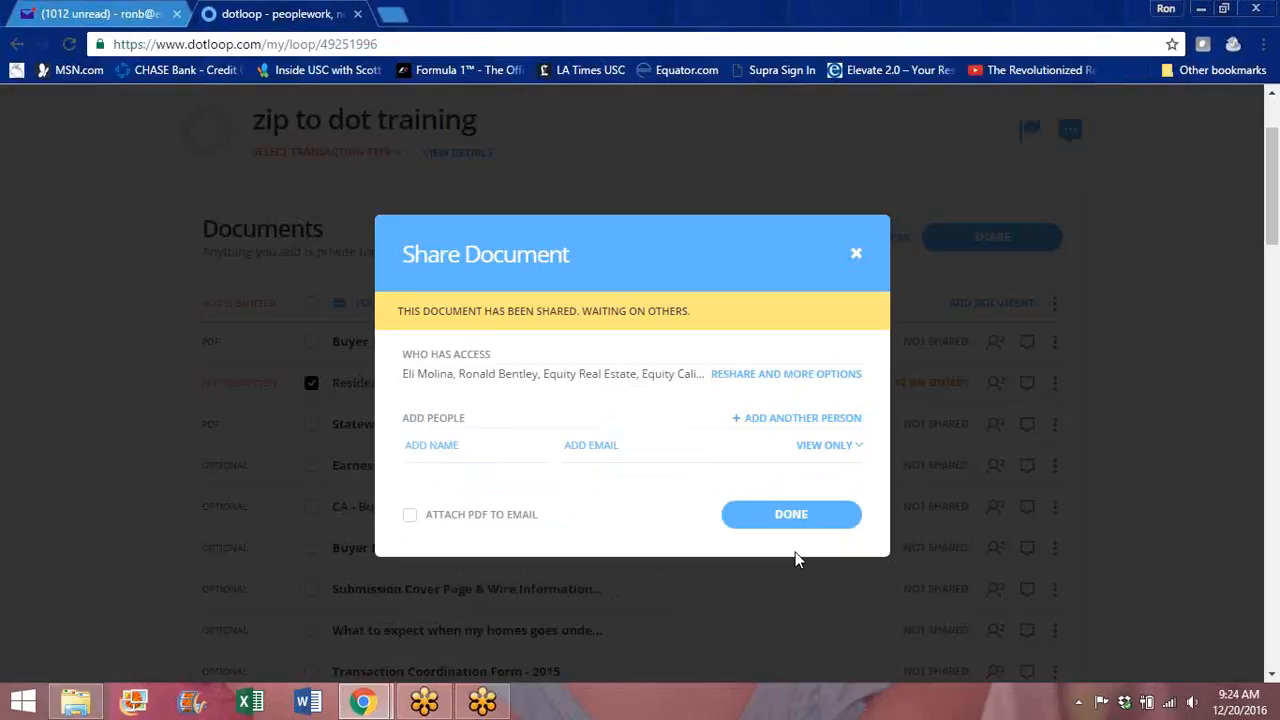
left_click(856, 253)
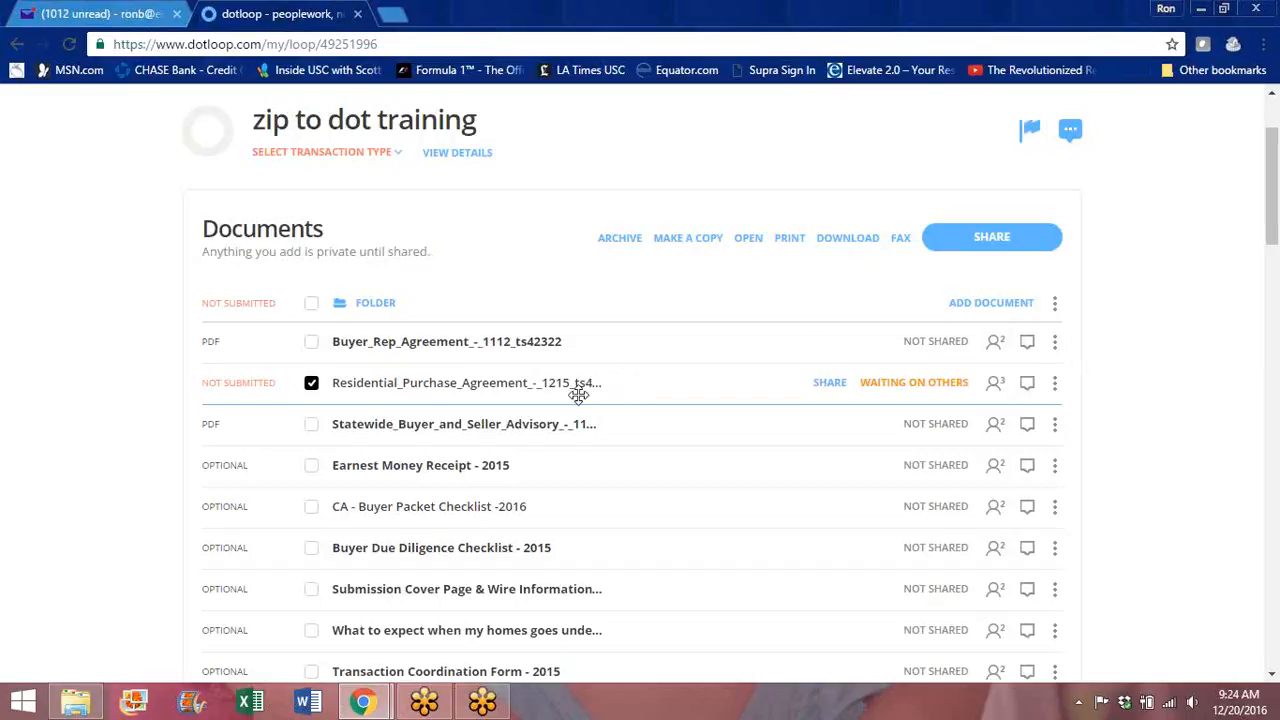
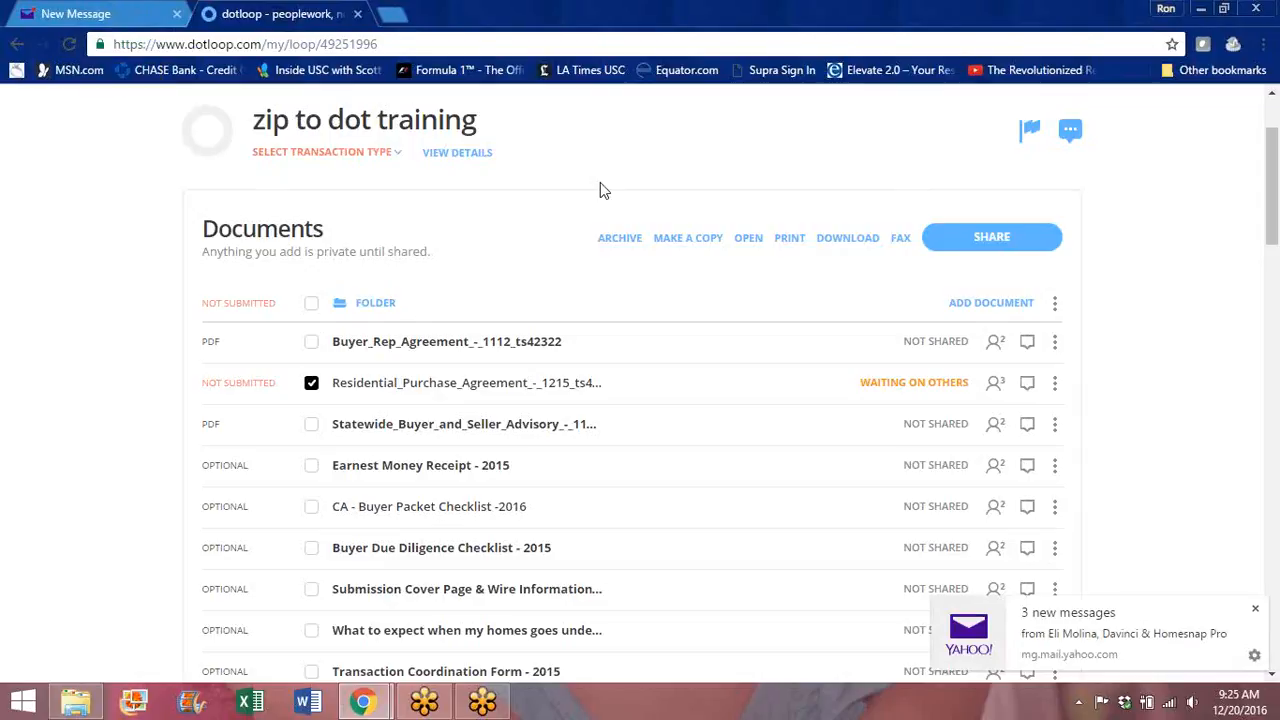
Step: Check the inbox, then reload the loop and open the now-signed Residential Purchase Agreement
left_click(1257, 611)
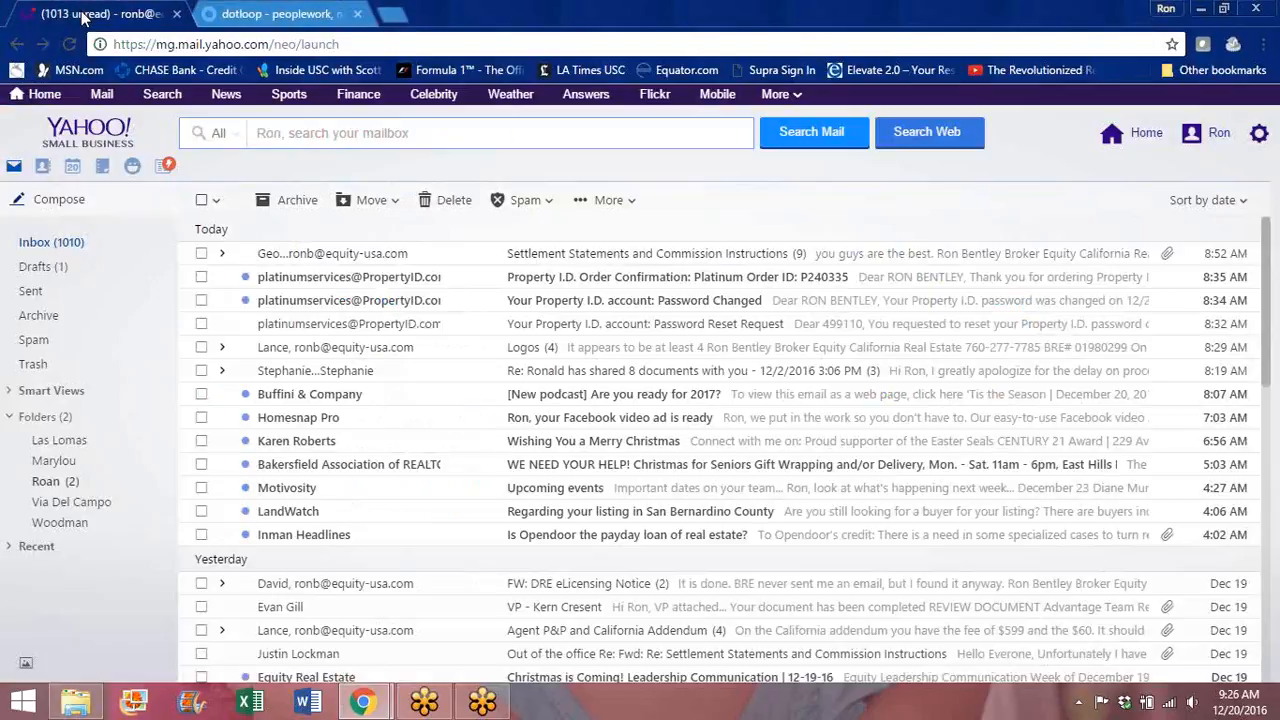
left_click(88, 15)
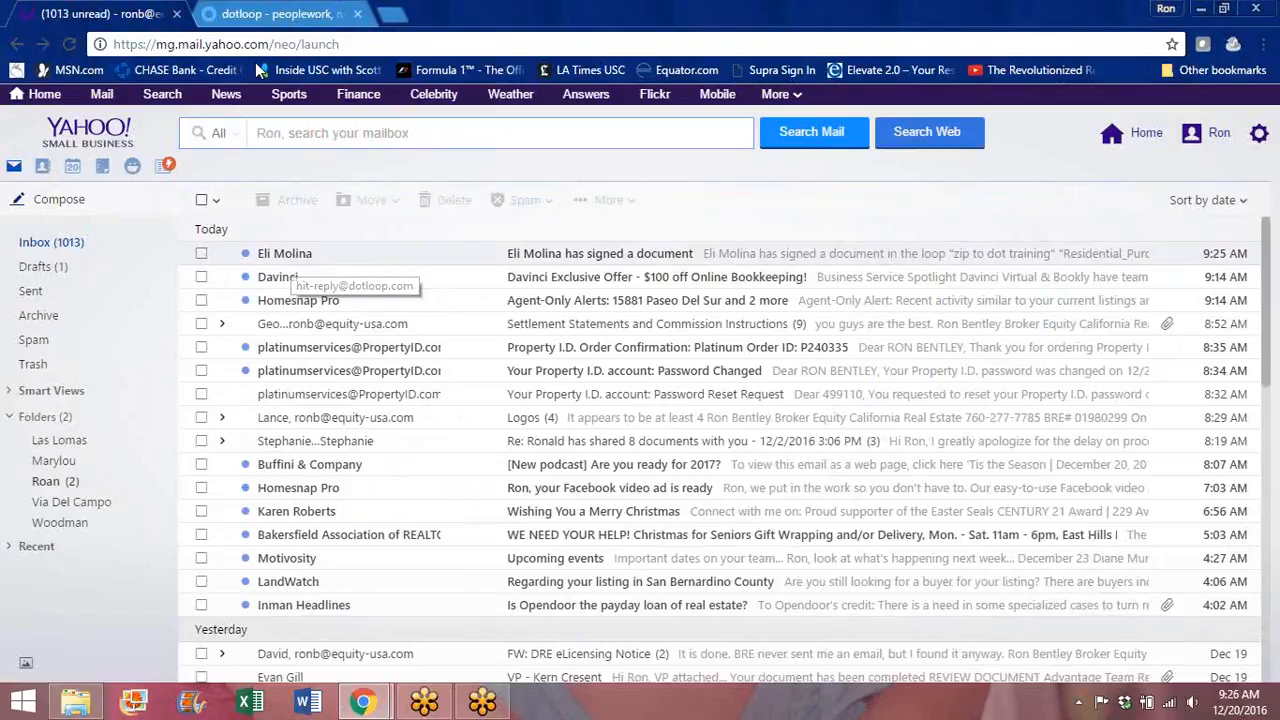
left_click(255, 14)
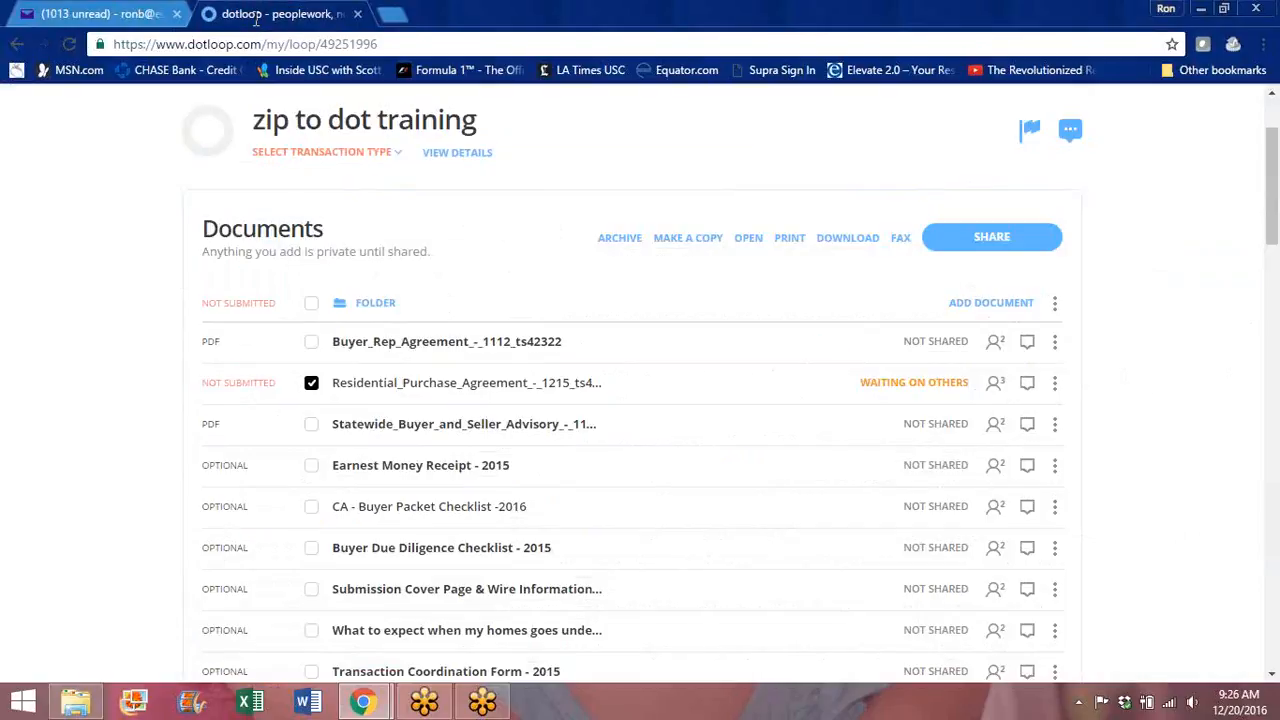
left_click(70, 44)
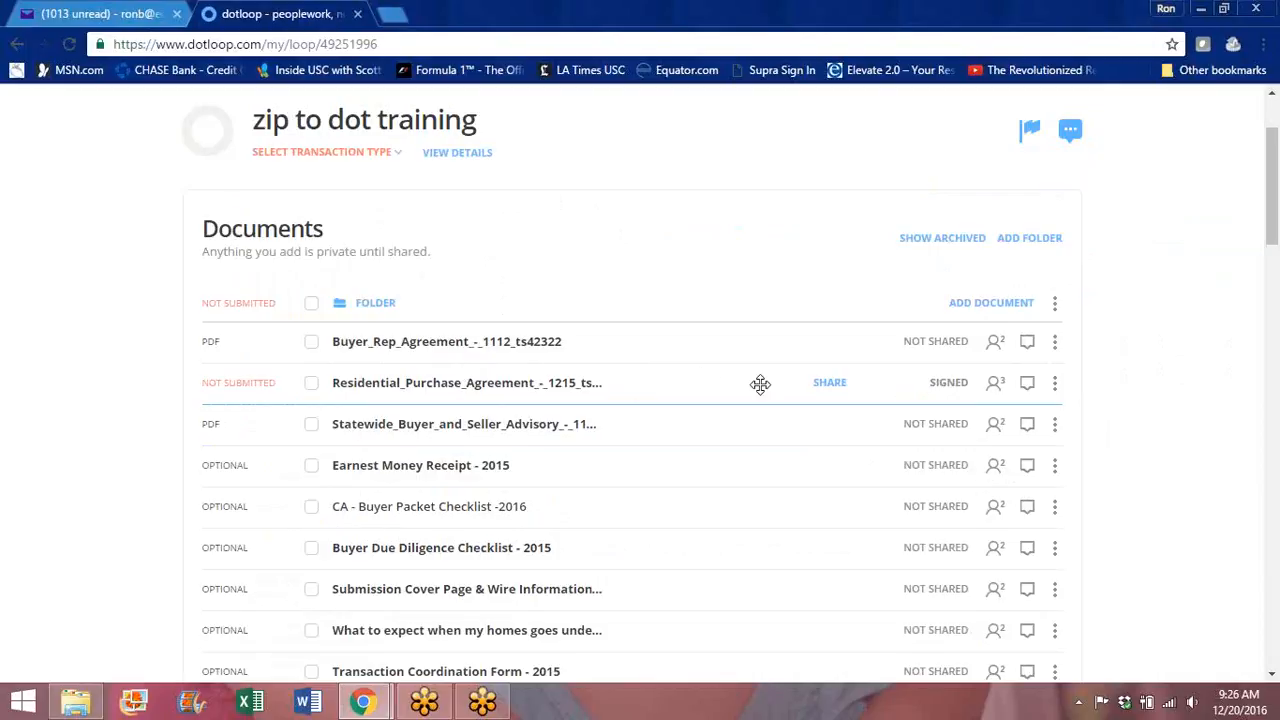
left_click(460, 383)
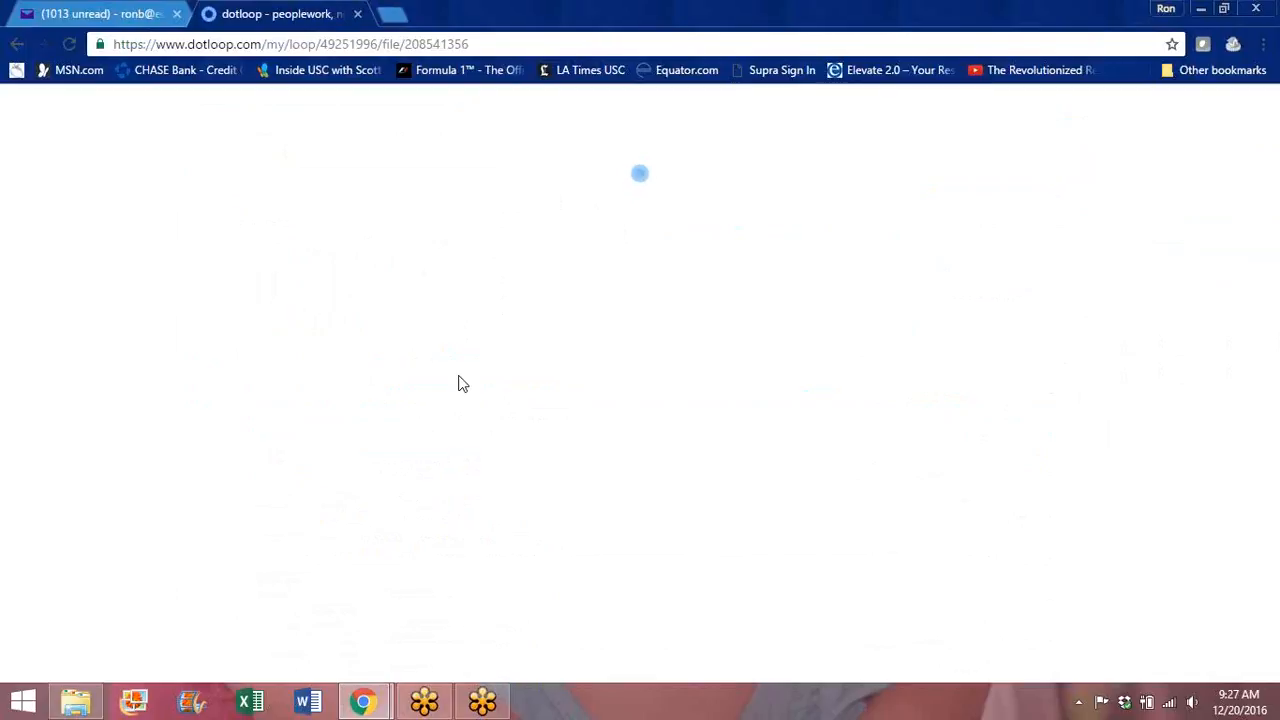
Step: Adopt and apply the agent's signature on the agency disclosure signature field
left_click_drag(1271, 112, 1273, 171)
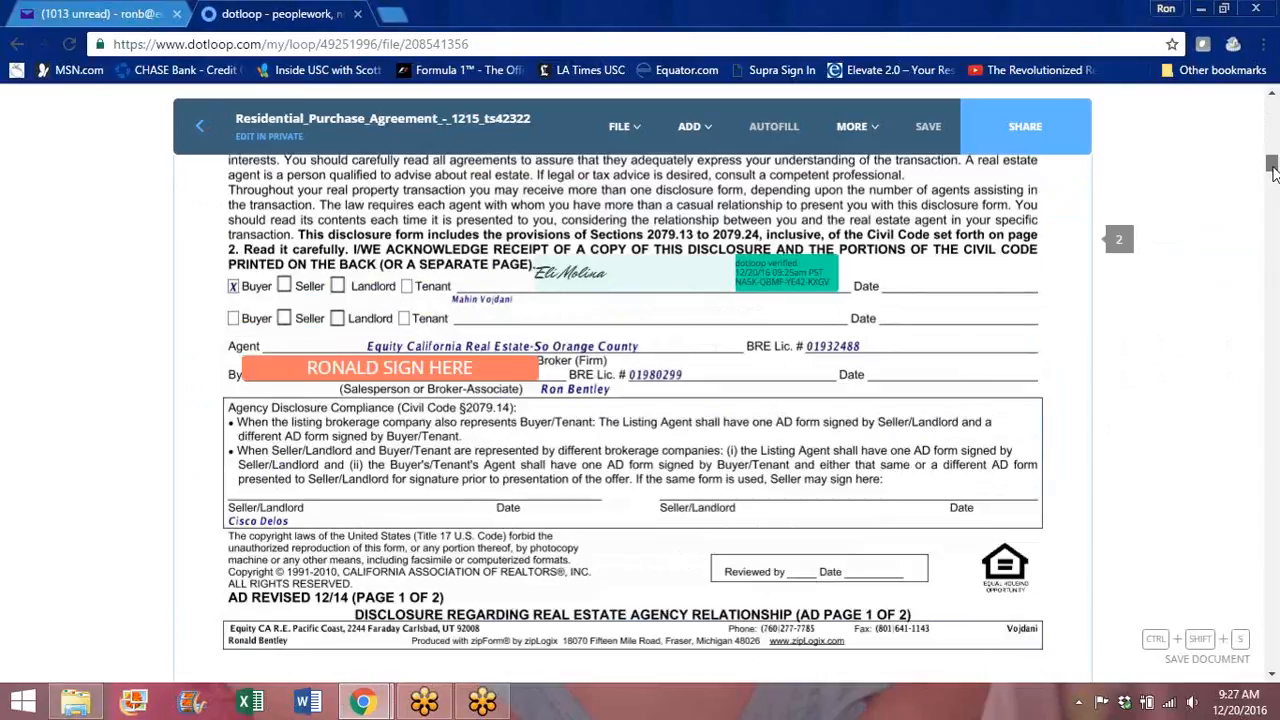
left_click(410, 368)
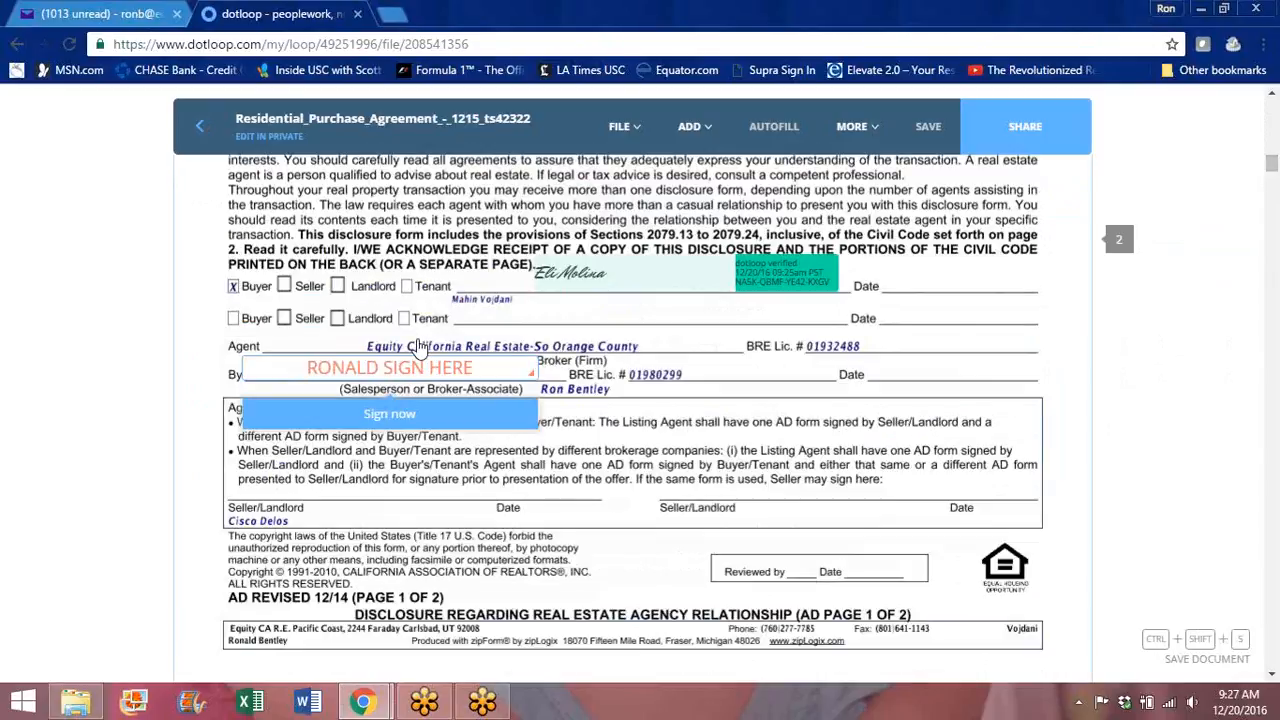
left_click(376, 416)
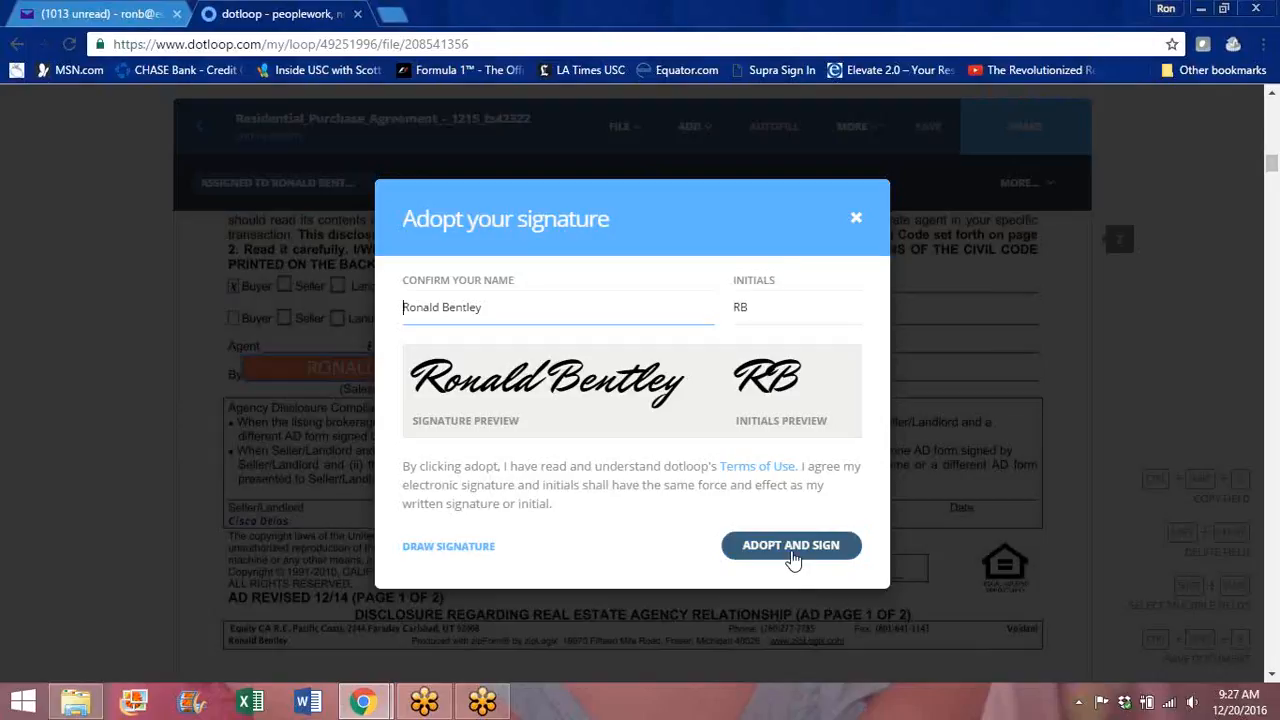
left_click(791, 550)
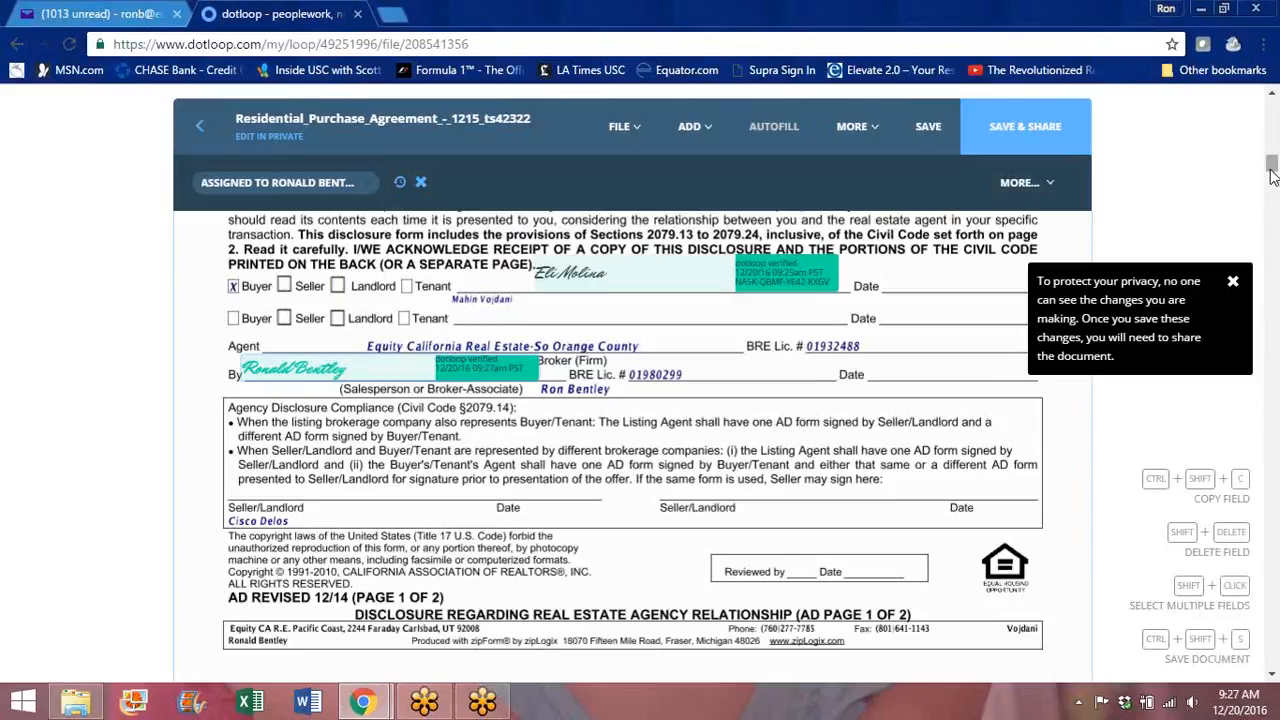
Step: Sign both broker signature lines, dismissing the new document version warning
left_click_drag(1272, 168, 1273, 233)
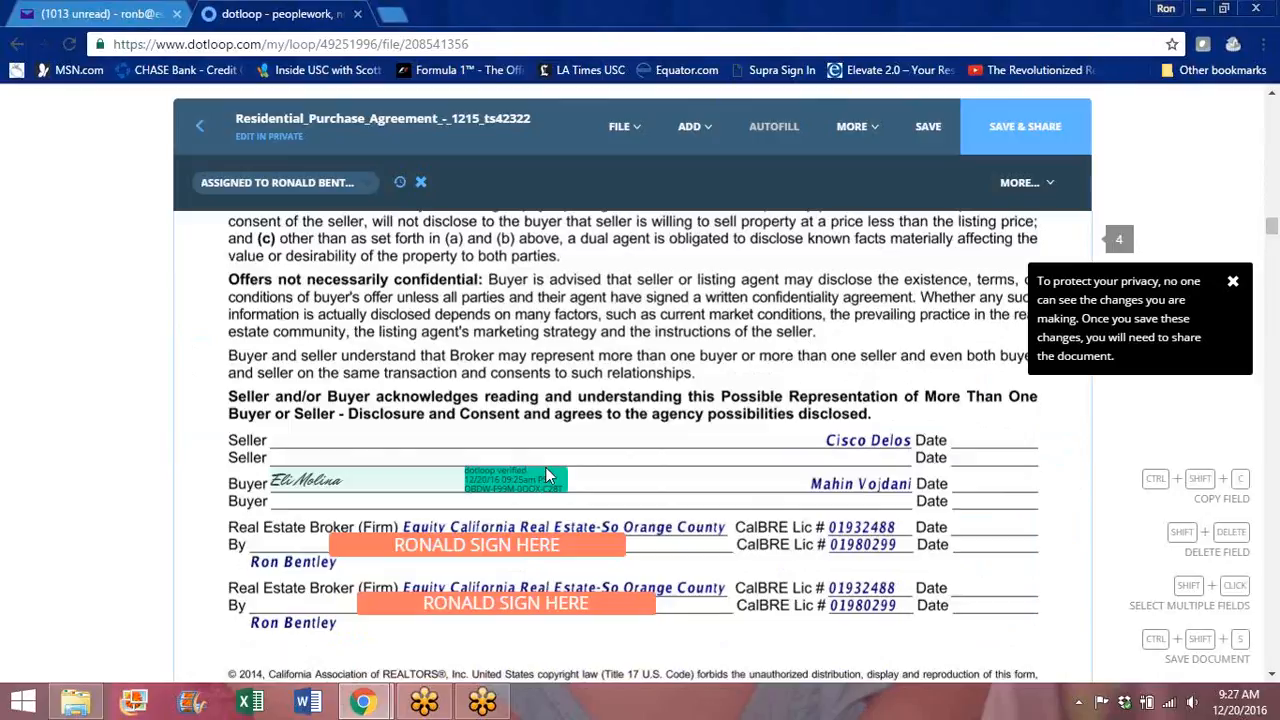
left_click(476, 548)
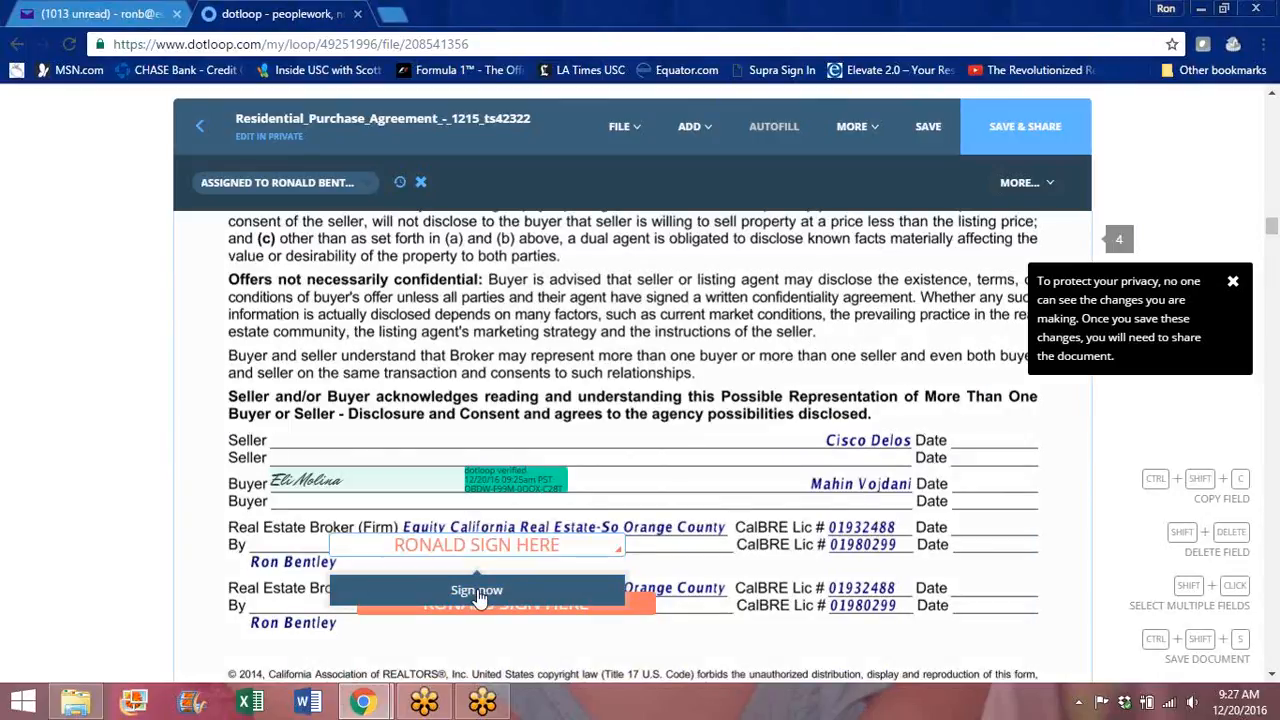
left_click(477, 589)
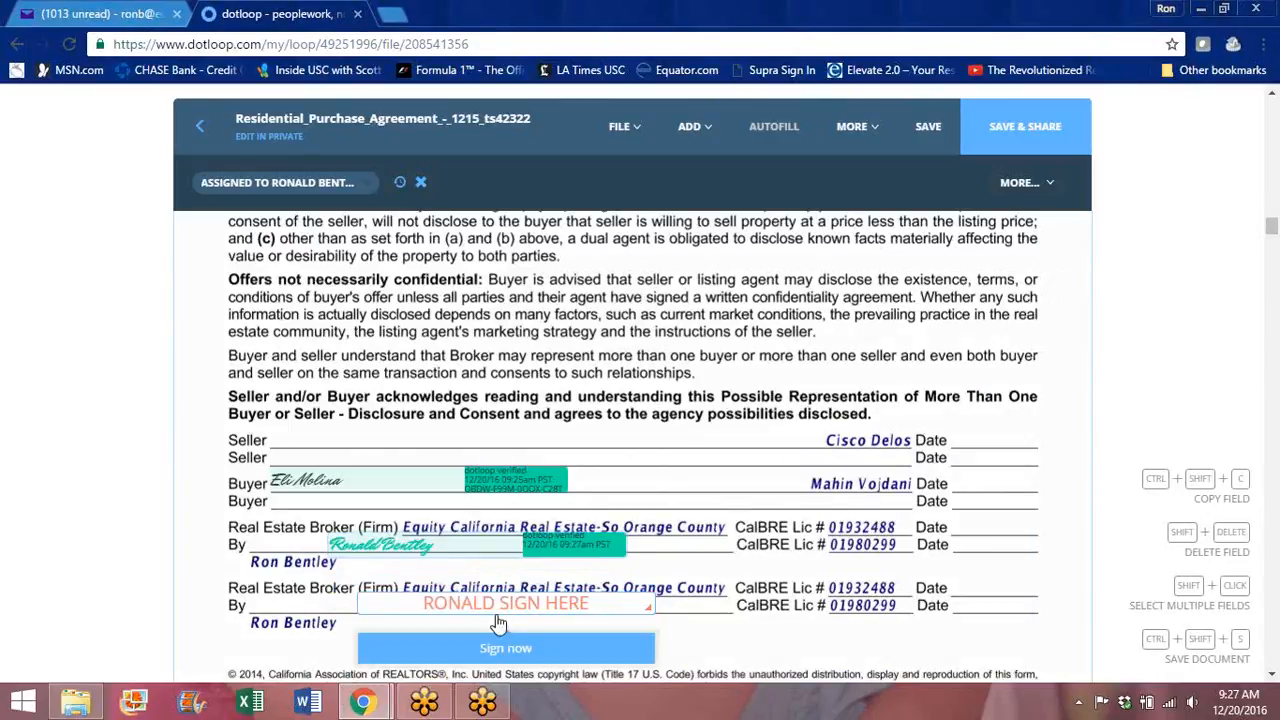
left_click(507, 652)
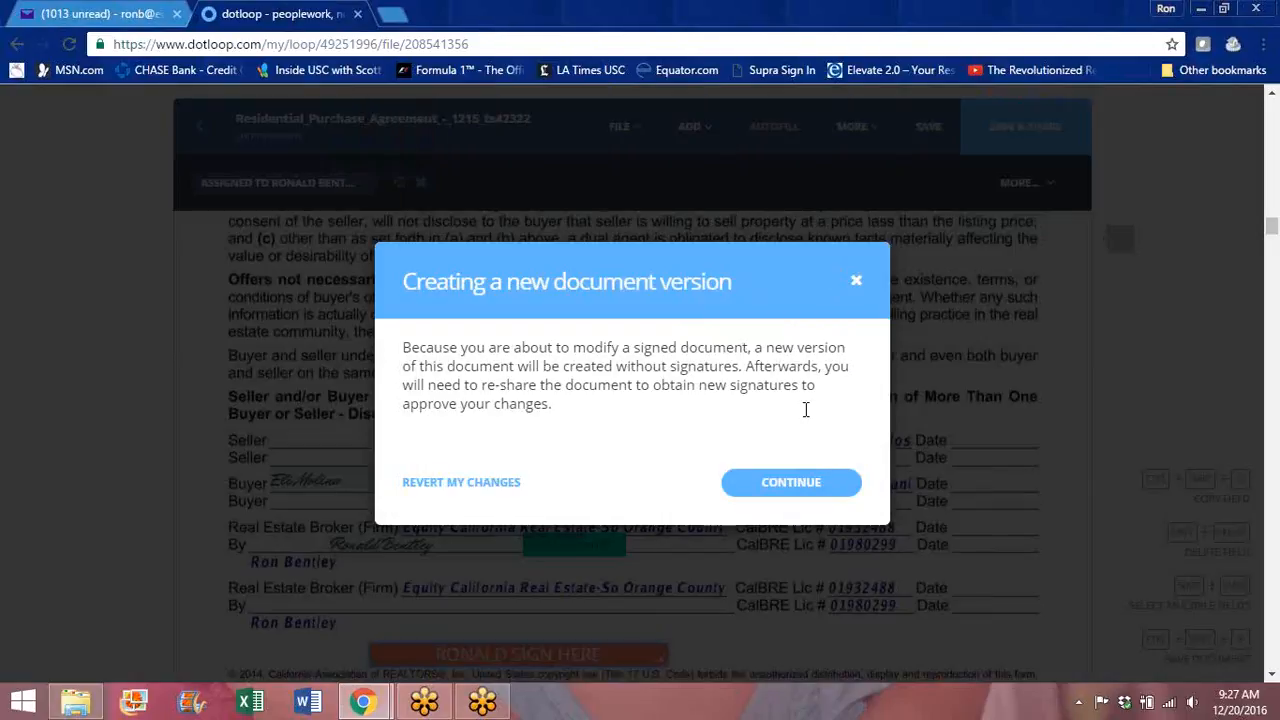
left_click(856, 288)
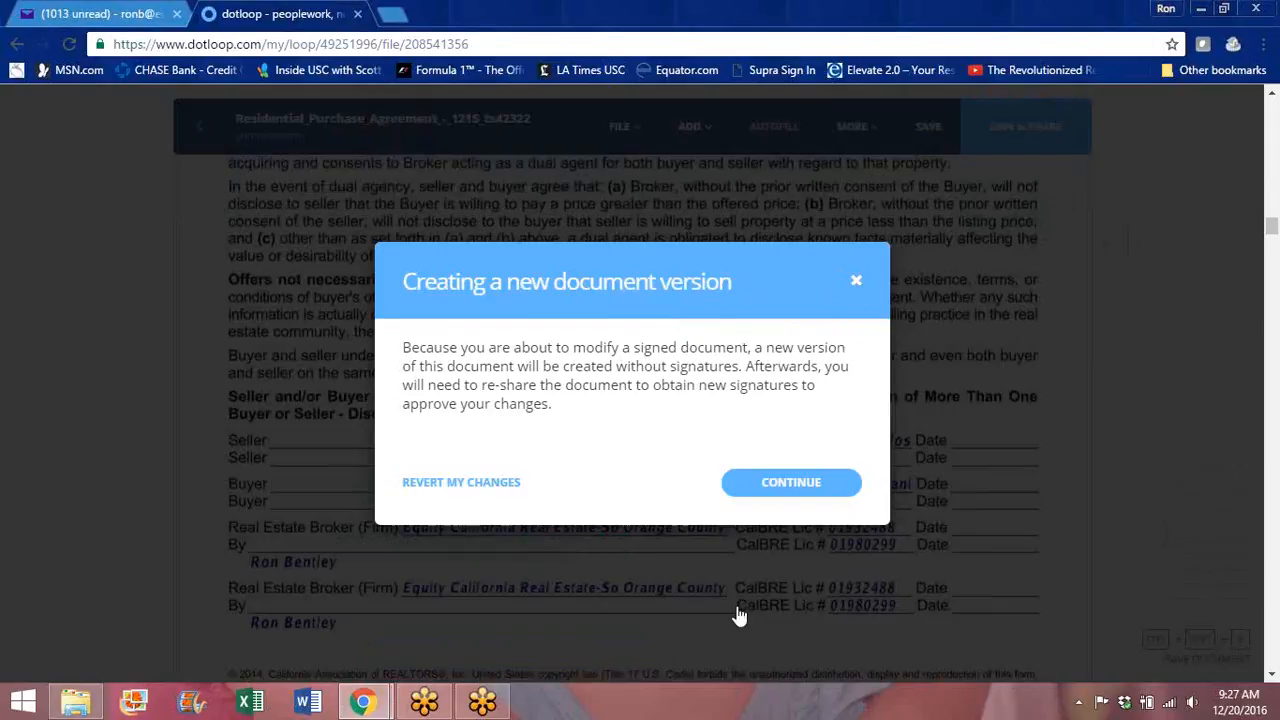
mouse_move(505, 615)
left_click(505, 648)
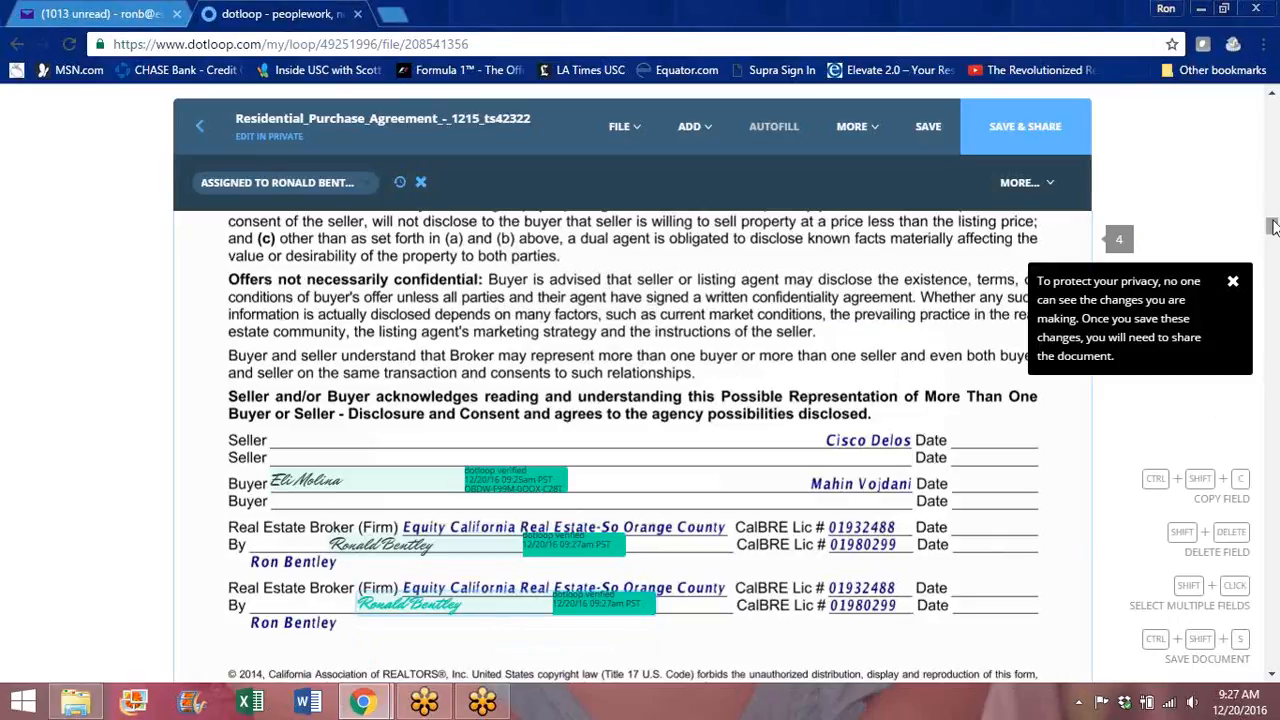
mouse_move(1273, 228)
left_mouse_down()
mouse_move(1273, 315)
mouse_move(1266, 113)
left_mouse_up()
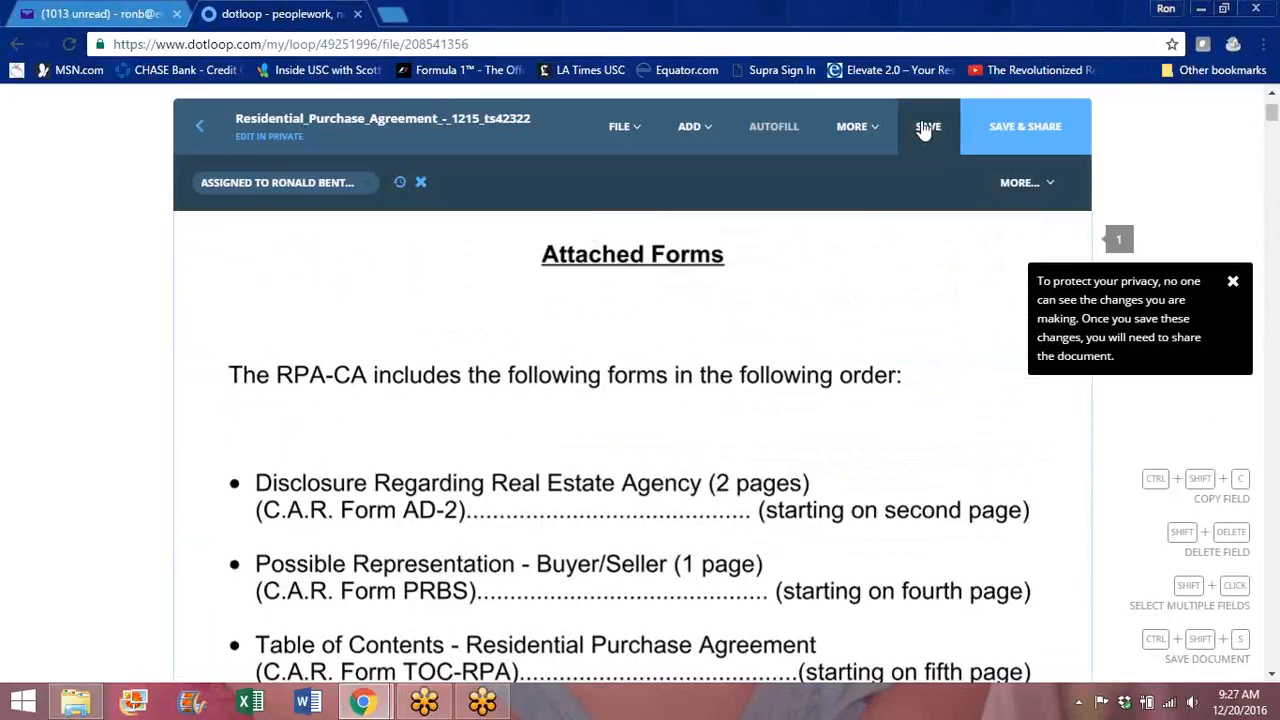
Step: Save the signed agreement, reopen it to verify, and return to the loop's document list
left_click(924, 129)
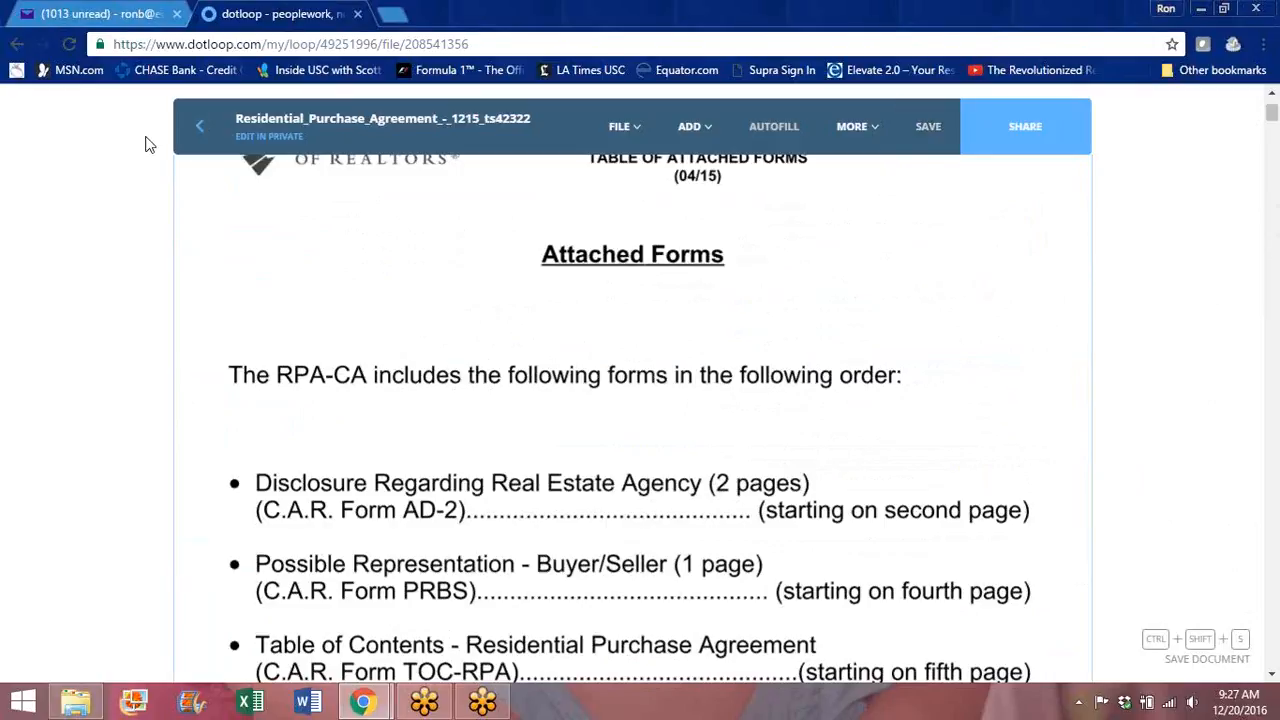
left_click(198, 130)
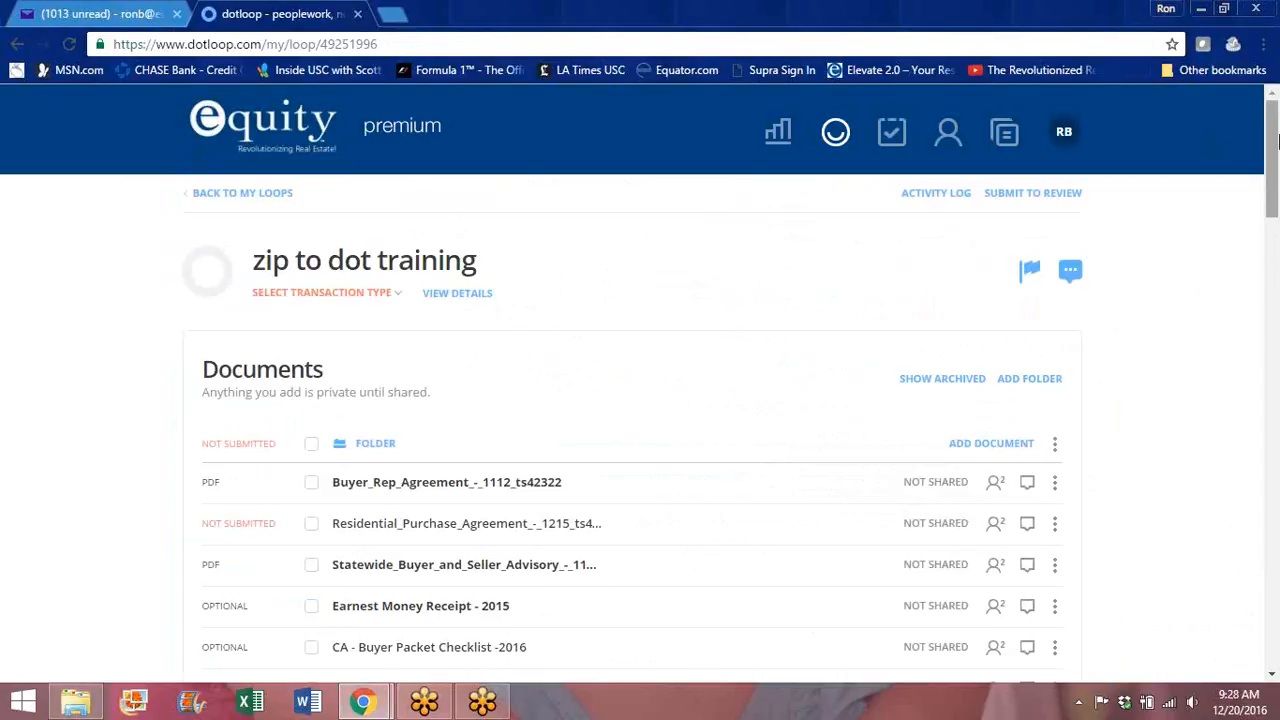
left_click_drag(1273, 138, 1273, 162)
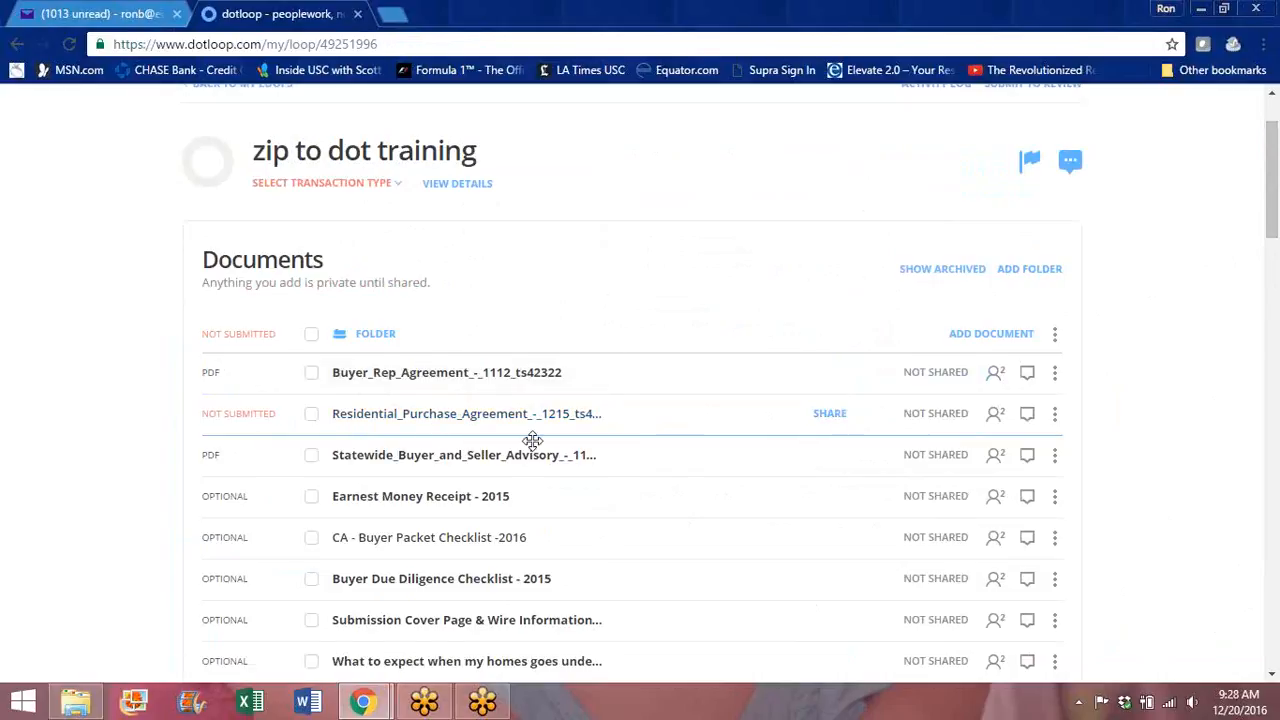
left_click(464, 417)
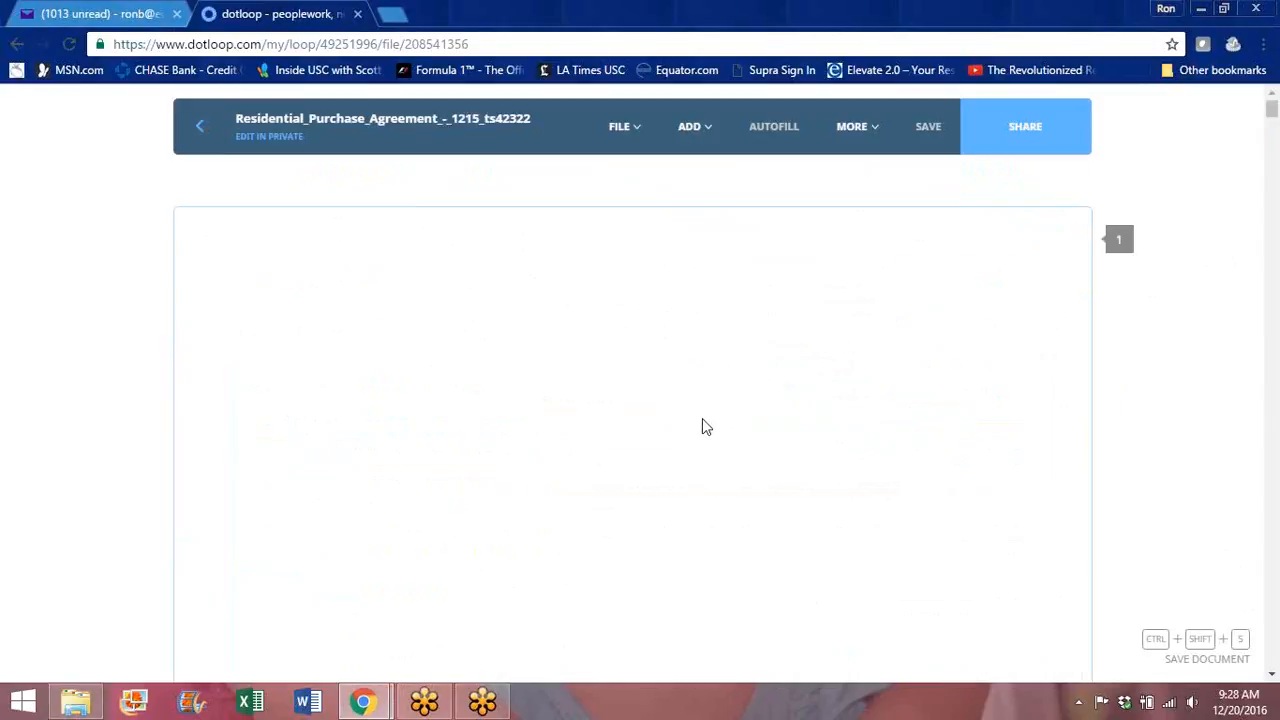
mouse_move(1274, 111)
left_mouse_down()
mouse_move(1276, 206)
mouse_move(1272, 100)
left_mouse_up()
left_click(199, 129)
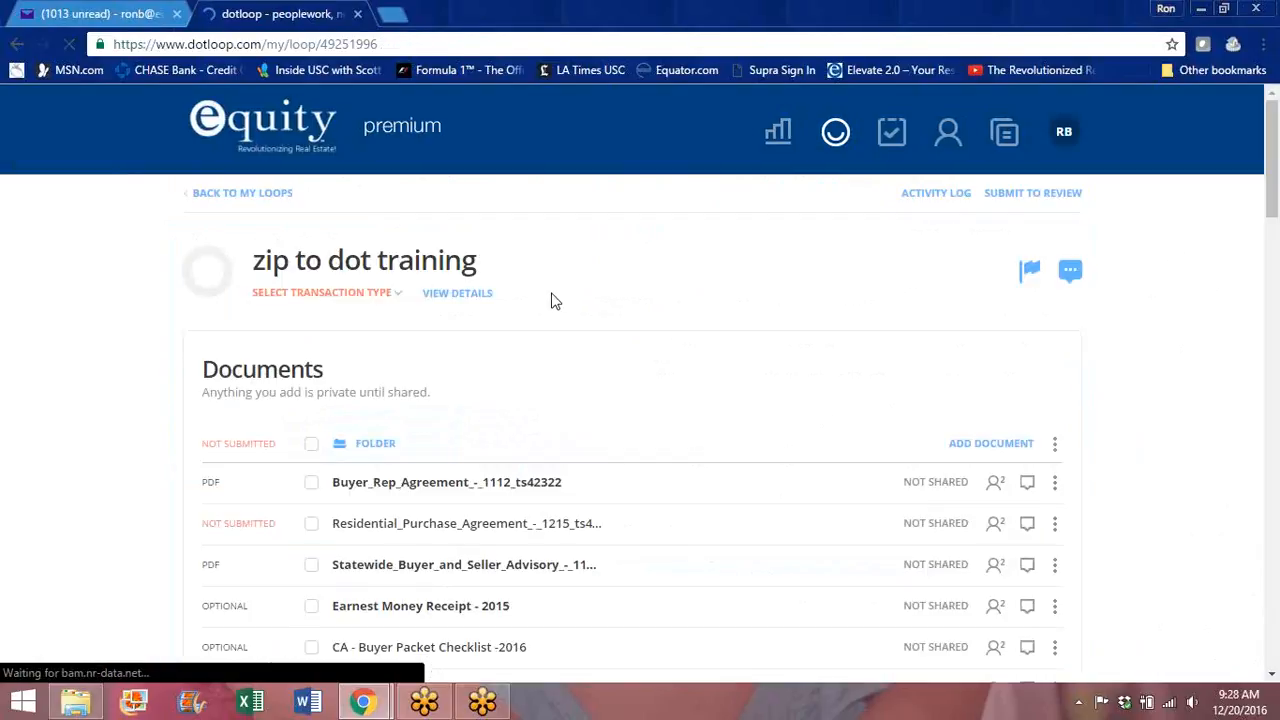
Step: Start the review submission and enter the property address: 12, street 'm', city 'm', CA, '9'
left_click(1037, 196)
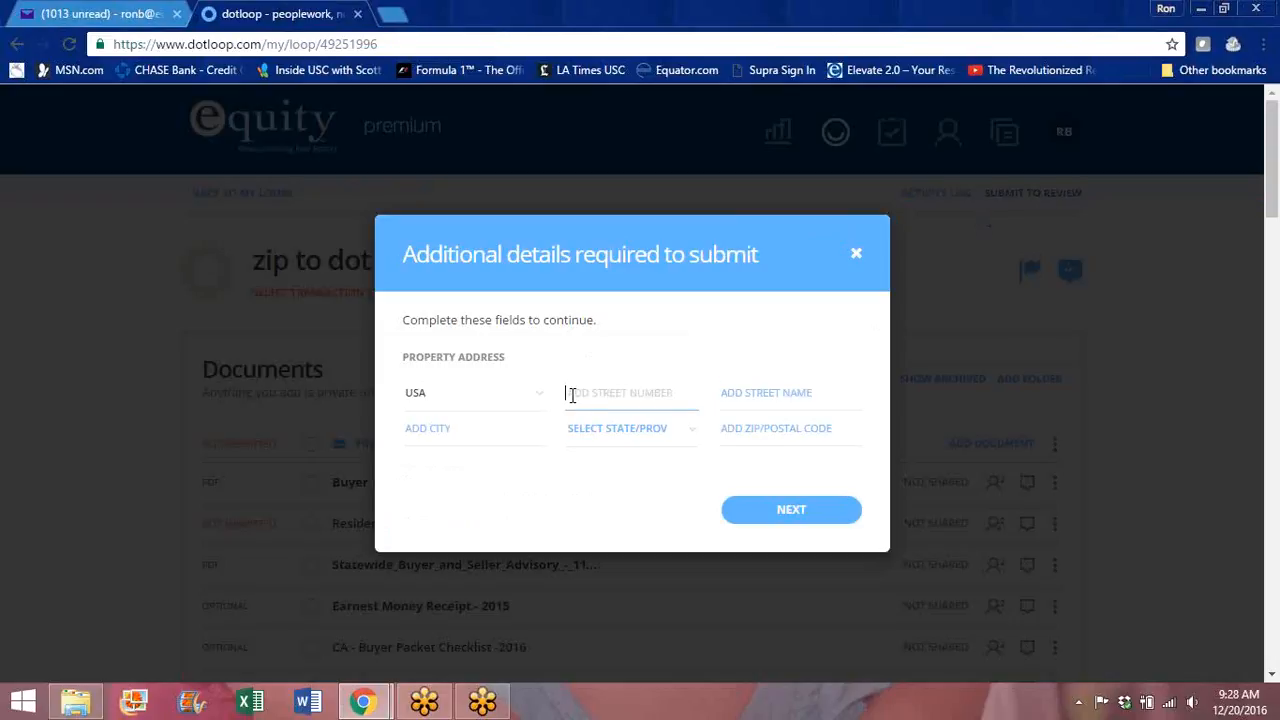
type("1234")
key("Tab")
type("m")
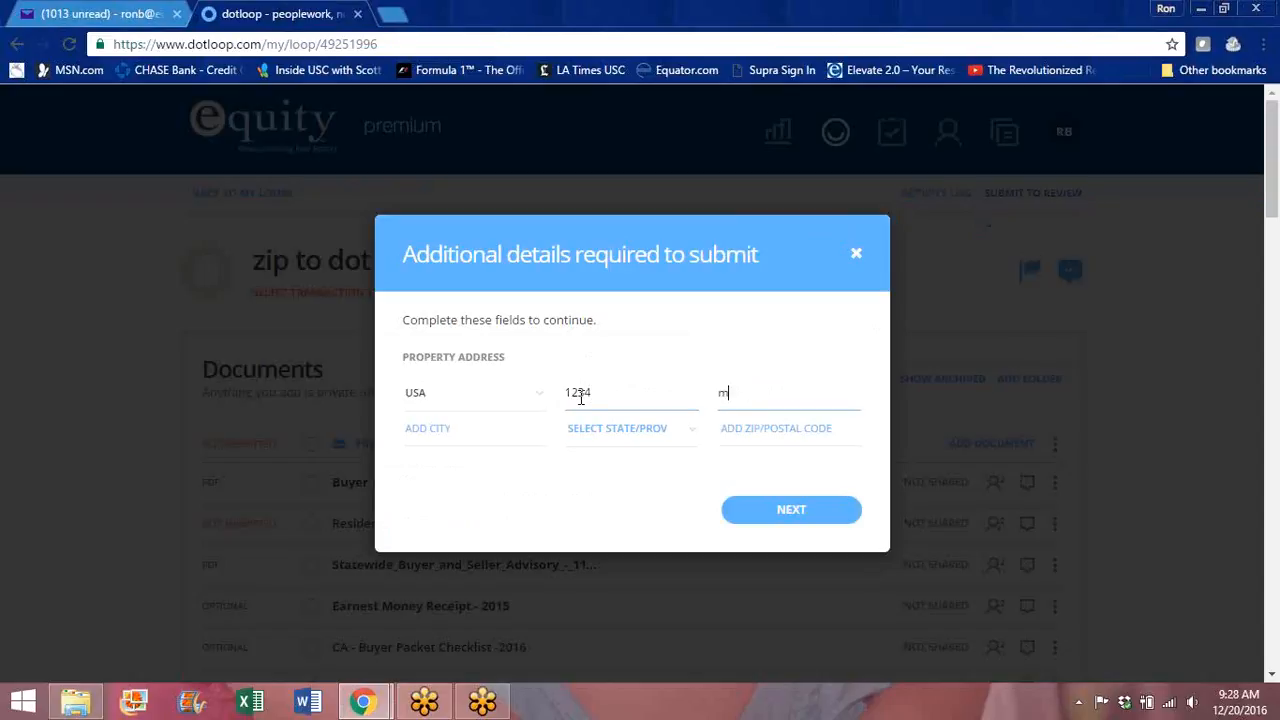
key("Tab")
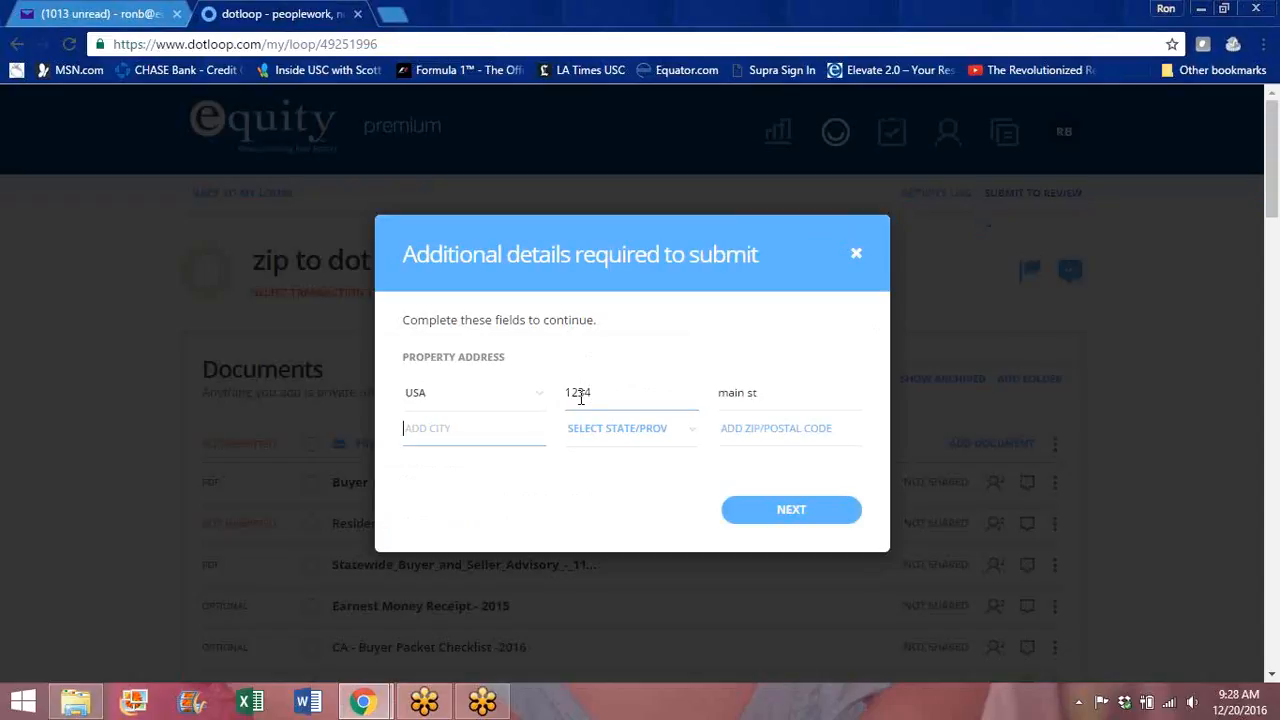
type("m")
key("Tab")
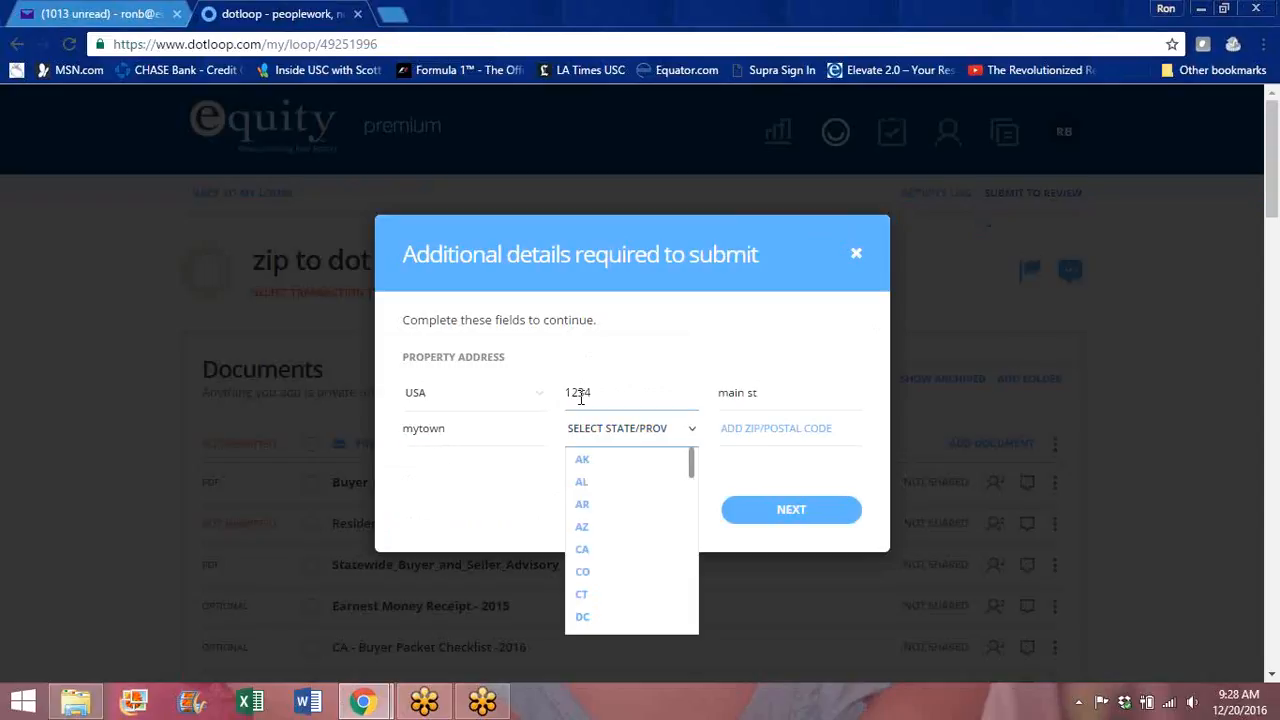
left_click(594, 552)
type("90720")
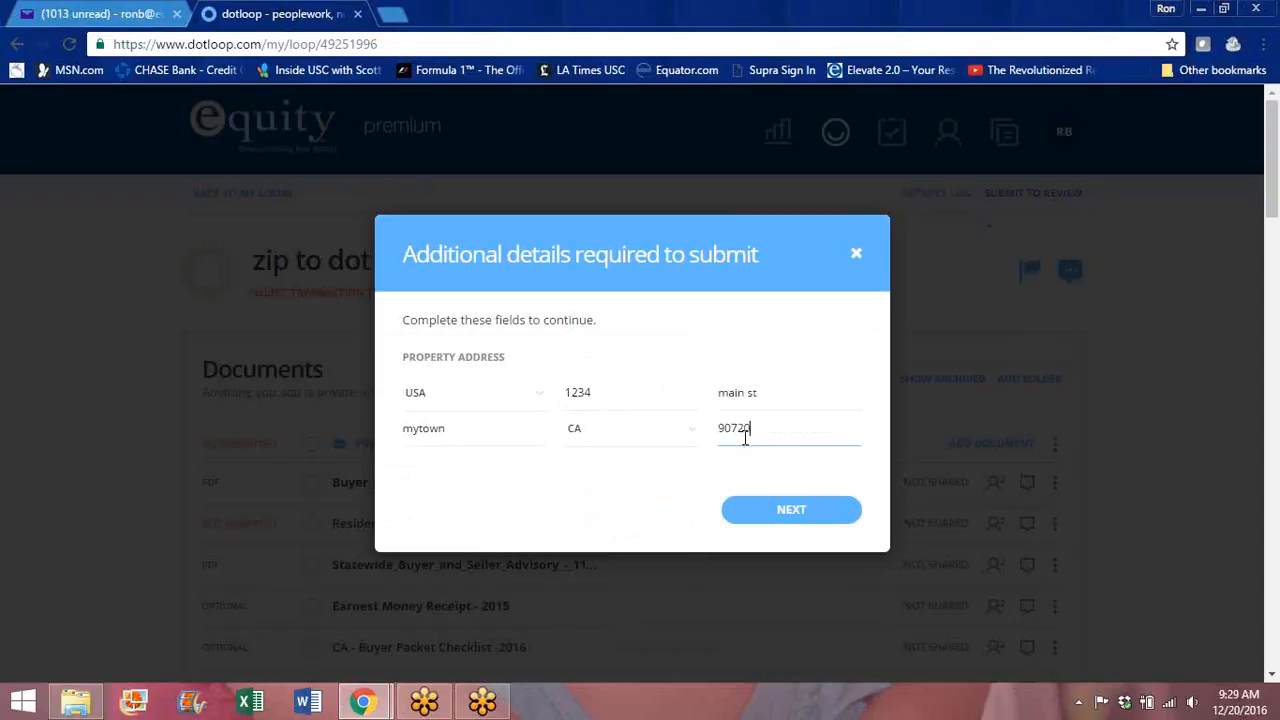
left_click(789, 500)
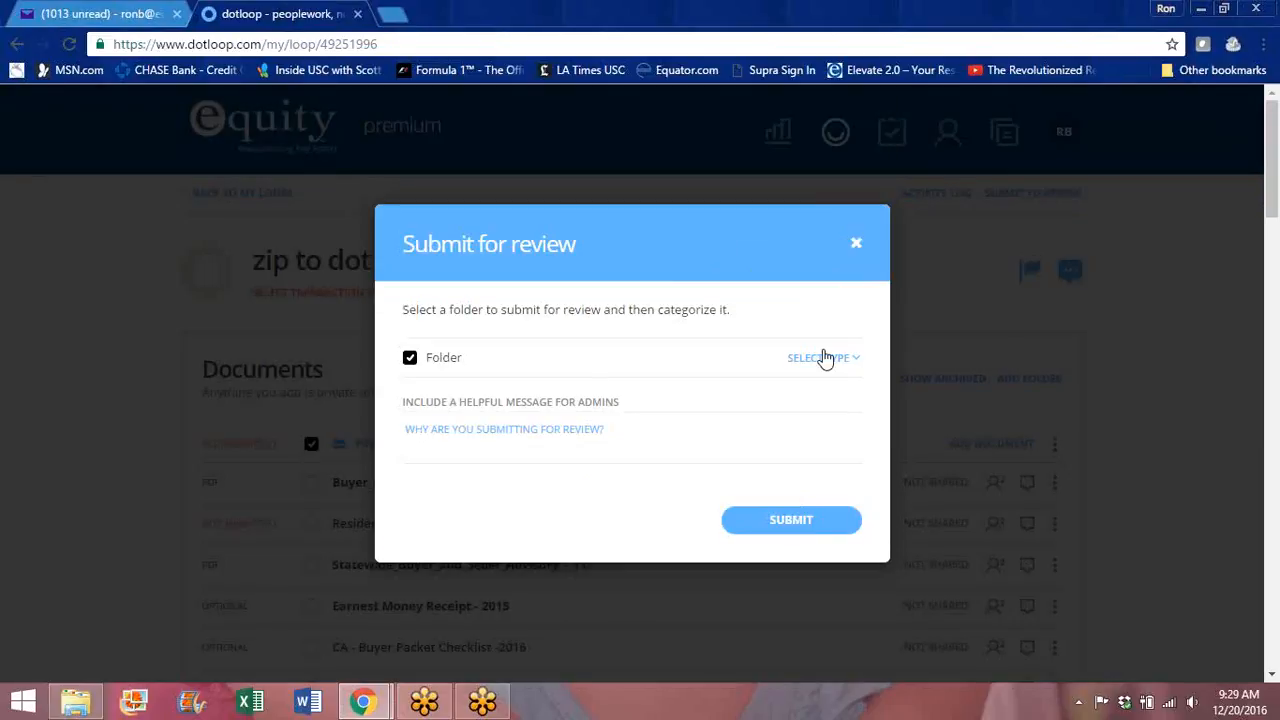
Step: Choose Assistant/Broker Review as the review type and submit the folder
left_click(856, 360)
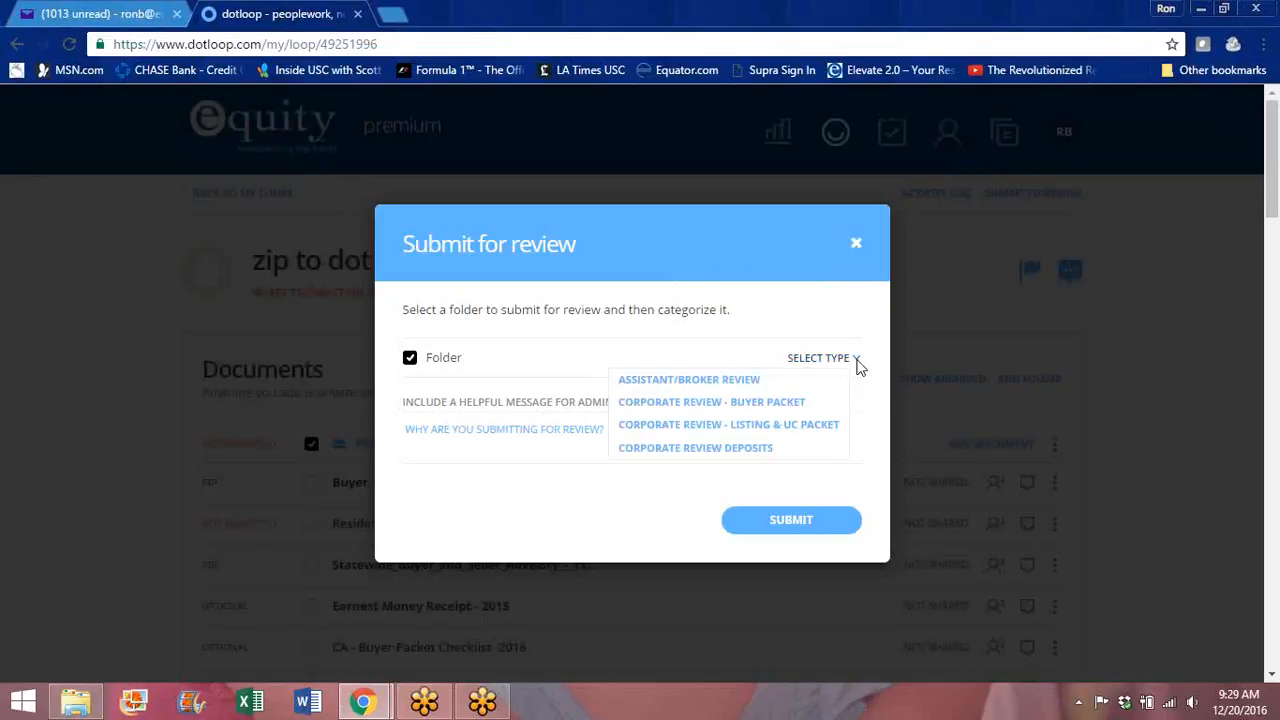
left_click(703, 382)
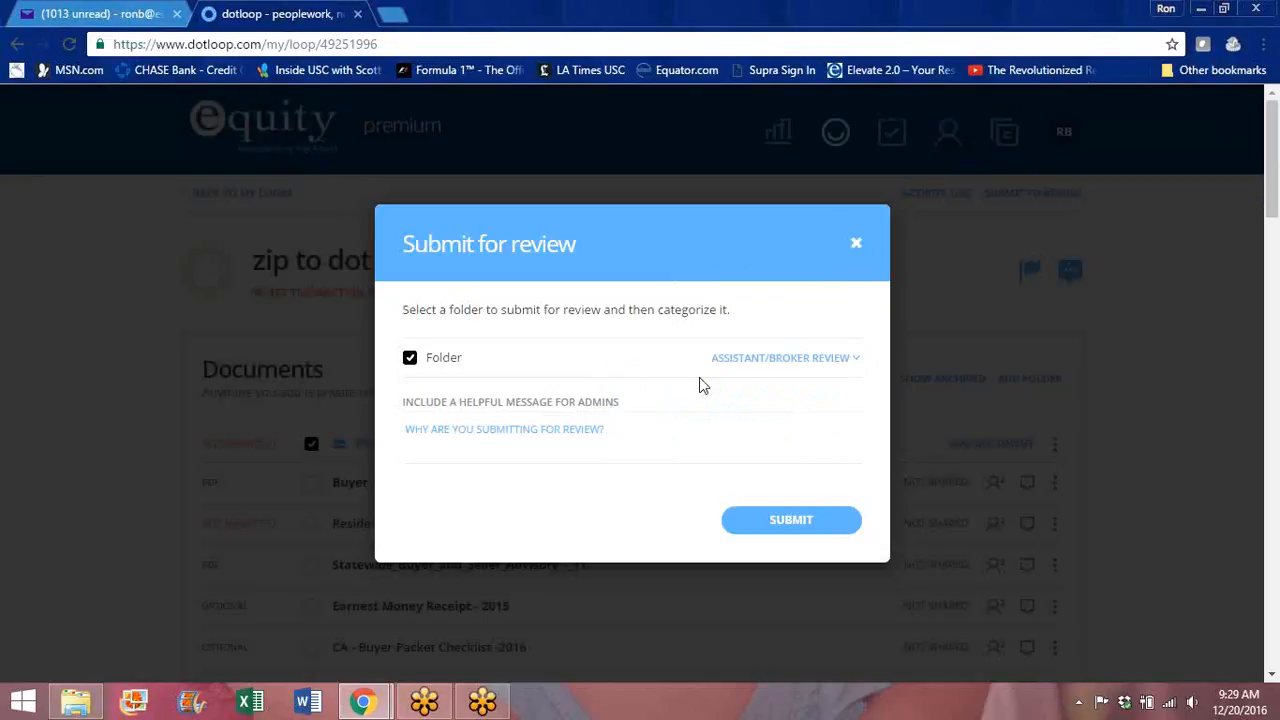
left_click(784, 525)
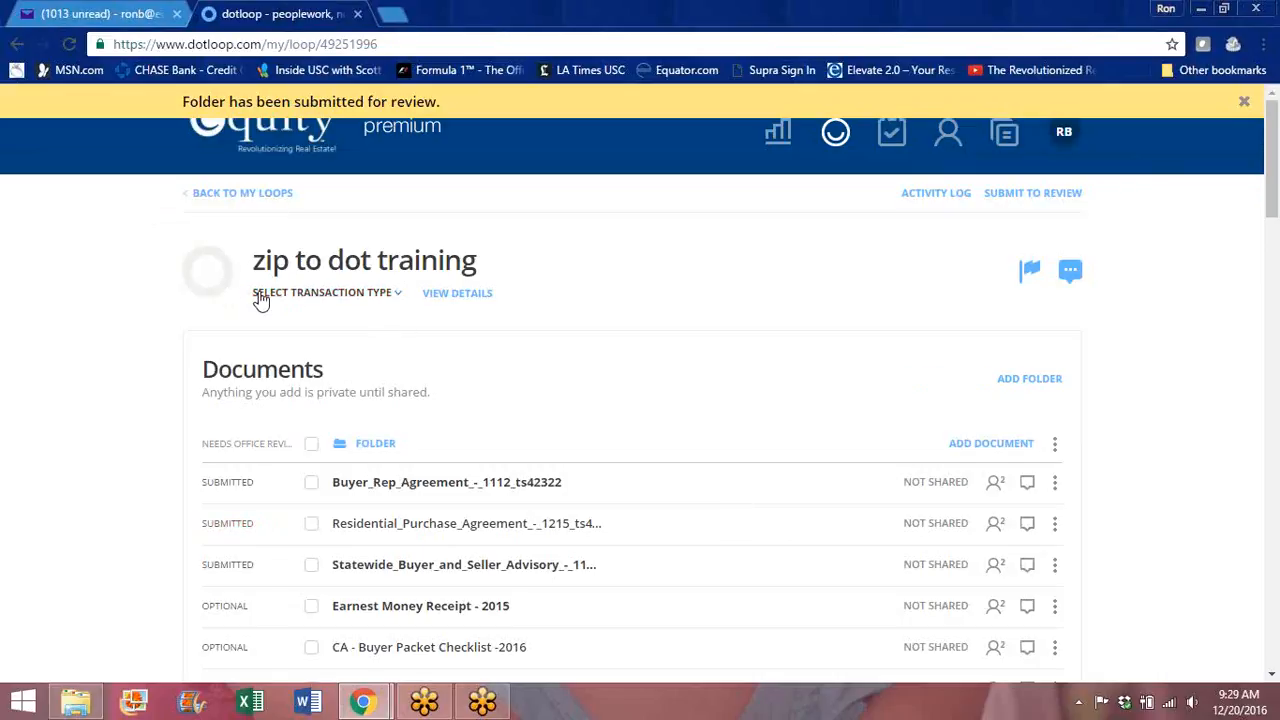
Step: Set the transaction type to Purchase and the loop status to Under Contract
left_click(393, 302)
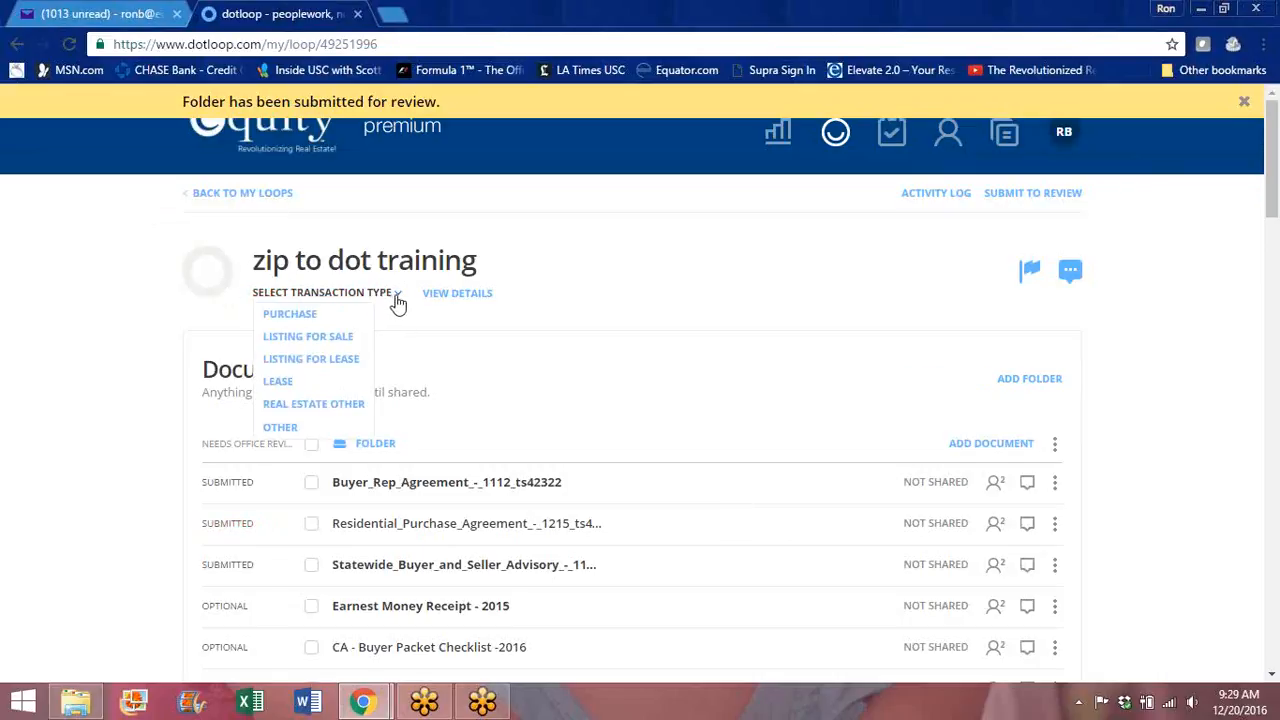
left_click(328, 316)
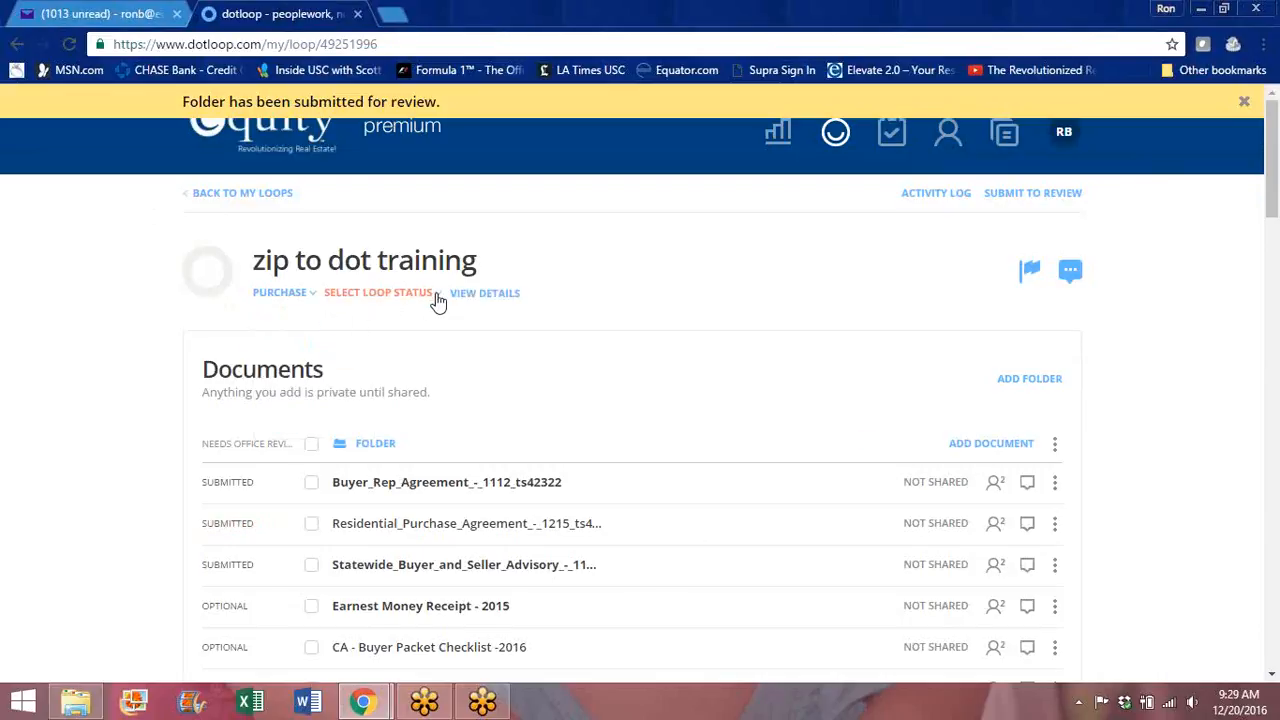
left_click(437, 298)
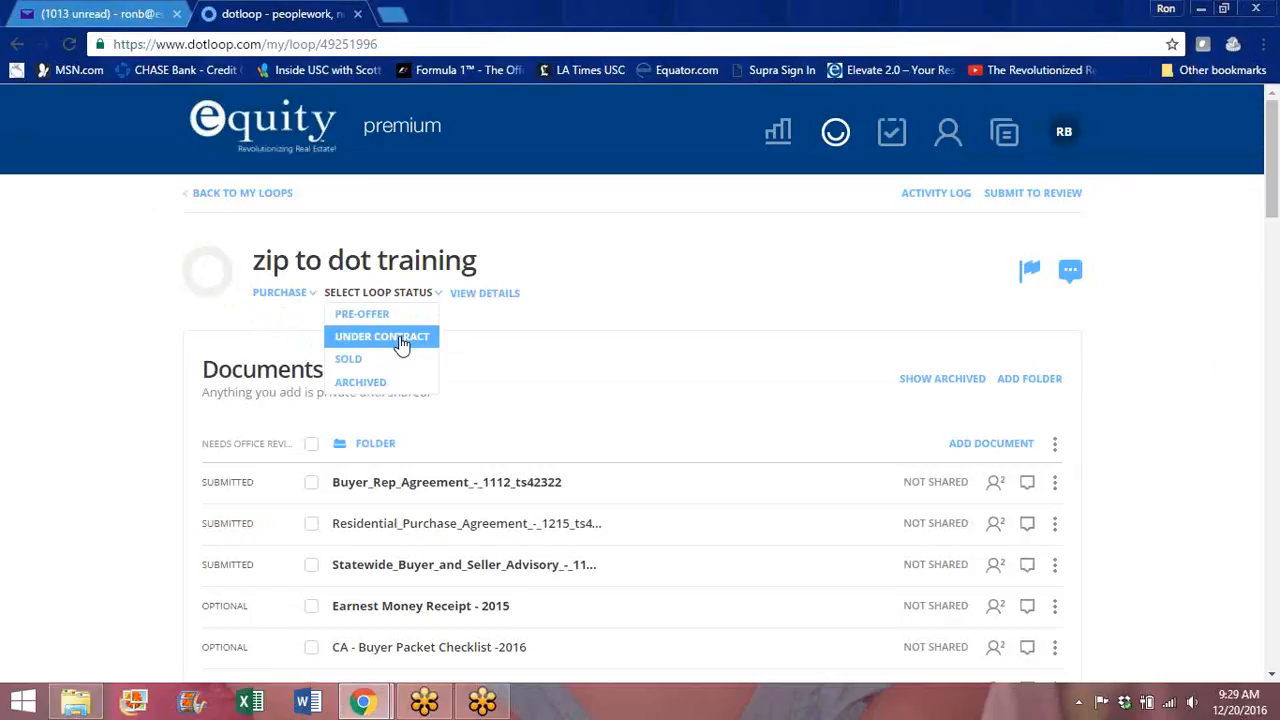
left_click(404, 342)
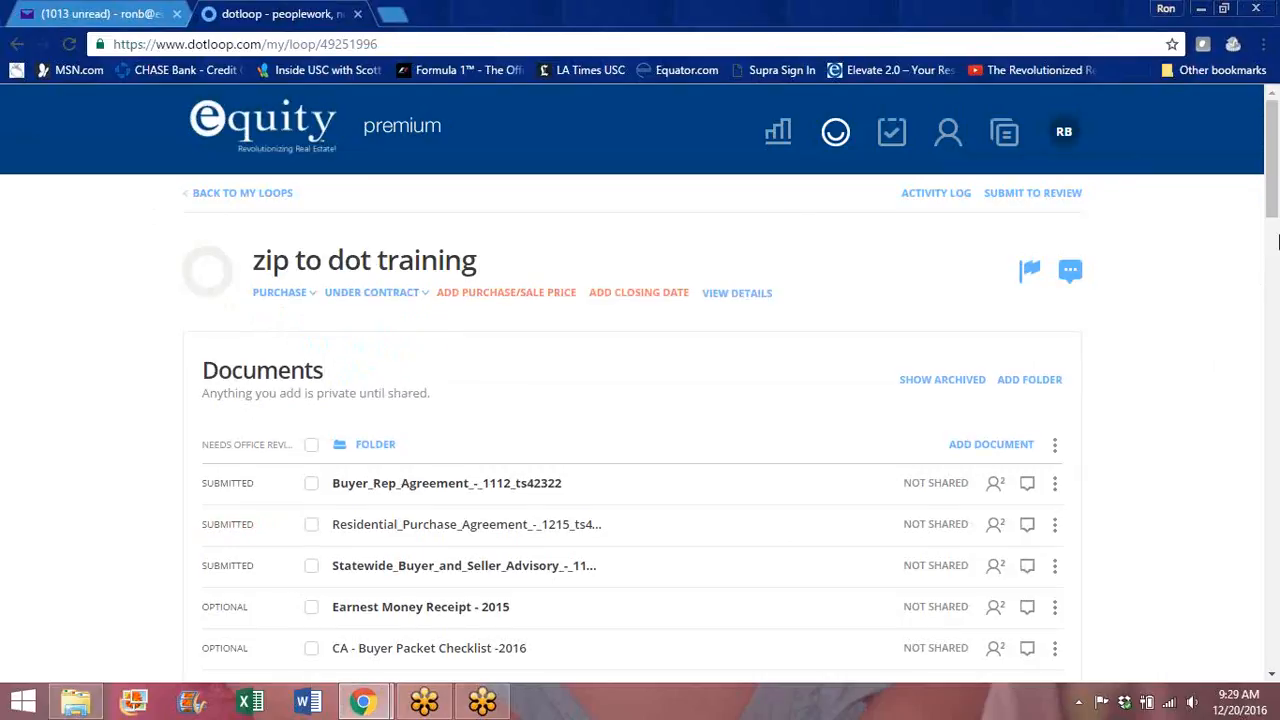
Step: Switch to the admin profile from the profile menu
left_click_drag(1272, 175, 1268, 220)
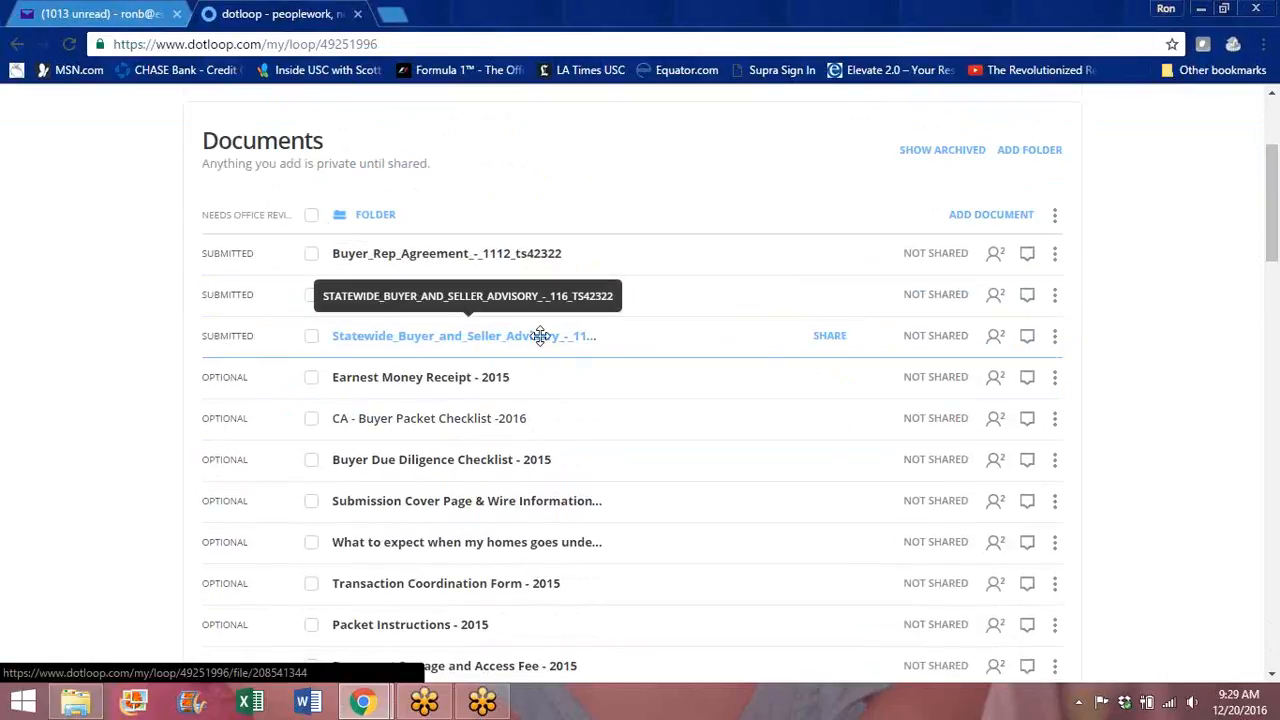
left_click_drag(1268, 218, 1268, 170)
left_click(1064, 132)
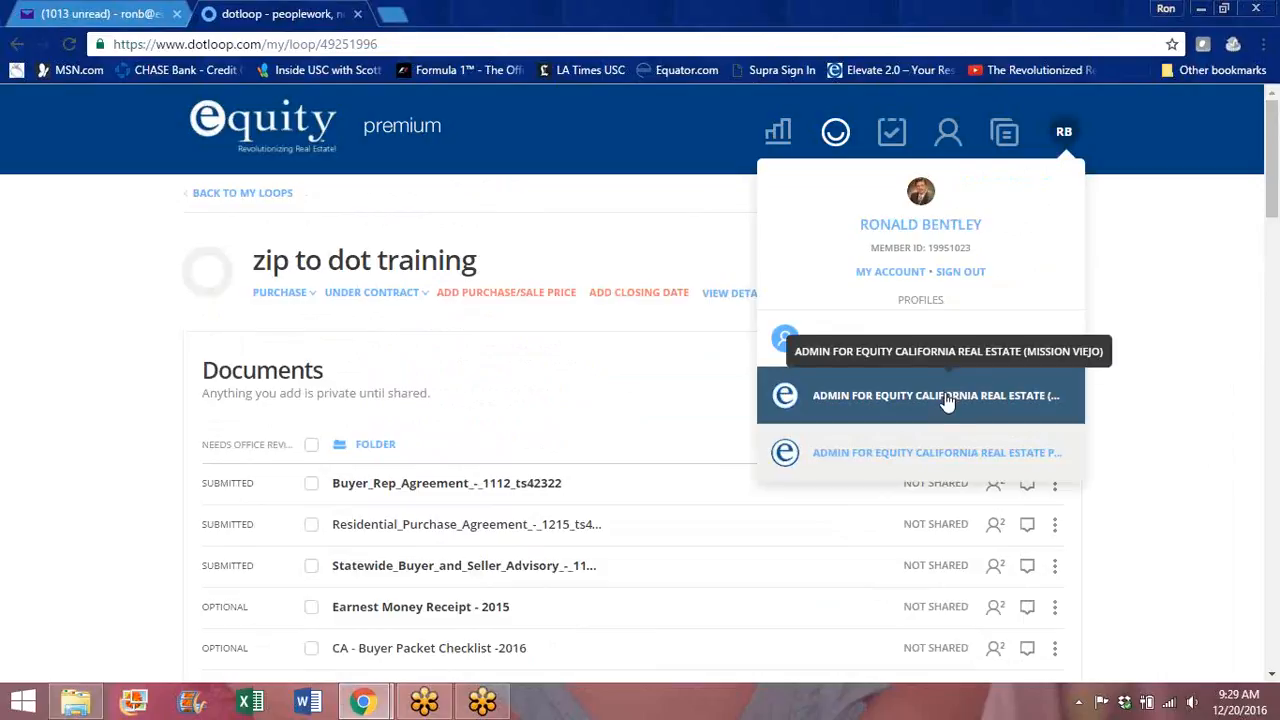
left_click(945, 455)
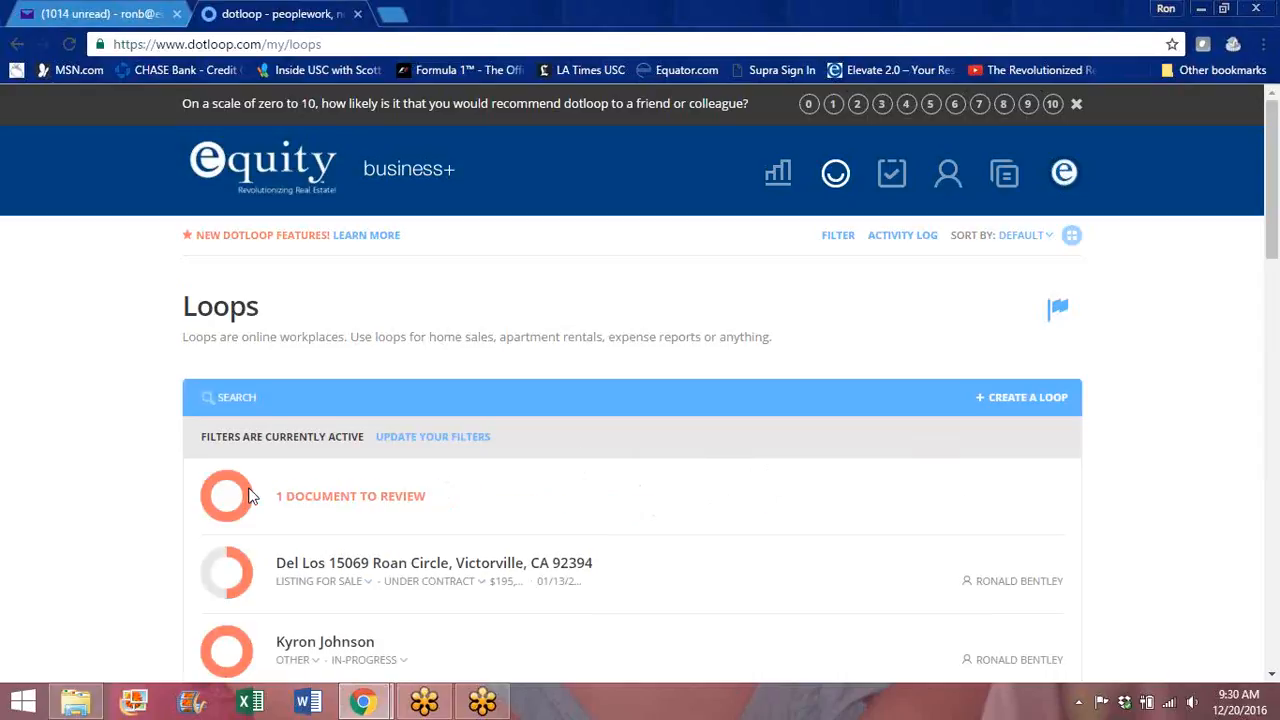
Step: Open the zip to dot training loop from the admin Loops list
left_click(340, 487)
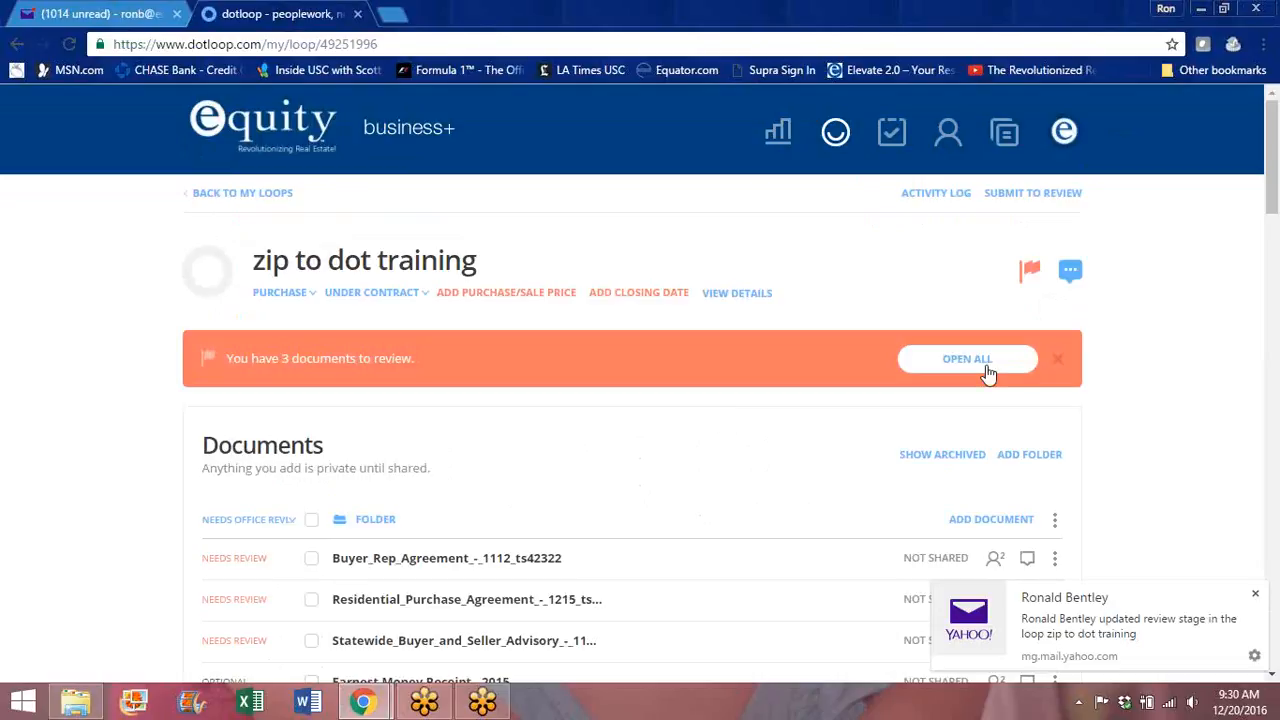
Step: Approve the buyer representation agreement, residential purchase agreement and statewide buyer and seller advisory
left_click(988, 372)
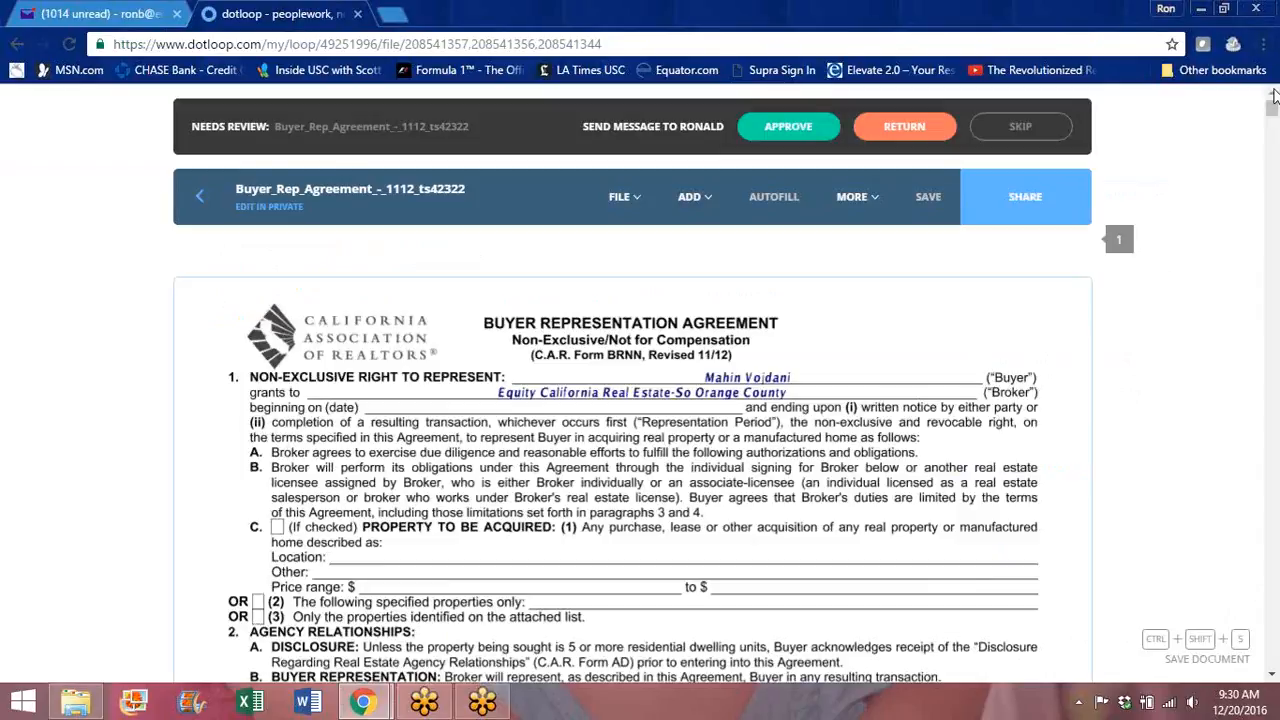
mouse_move(1273, 106)
left_mouse_down()
mouse_move(1273, 165)
mouse_move(1265, 95)
left_mouse_up()
left_click(786, 128)
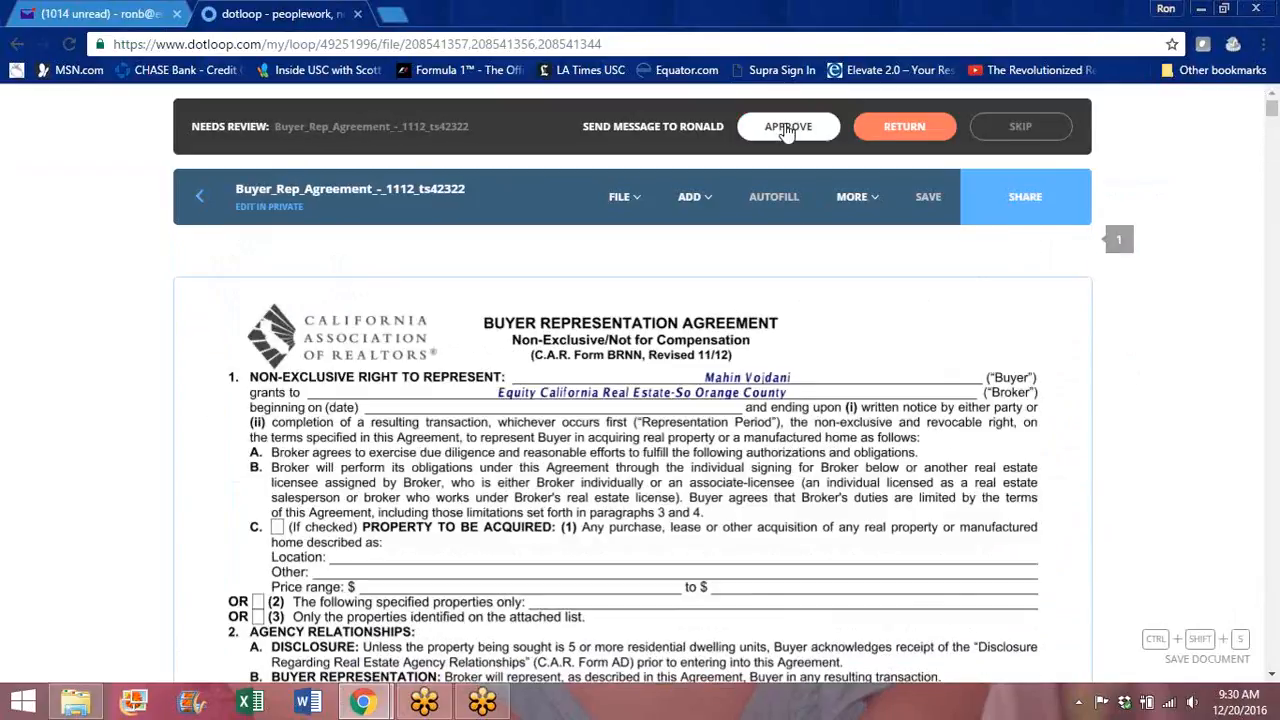
left_click(1027, 128)
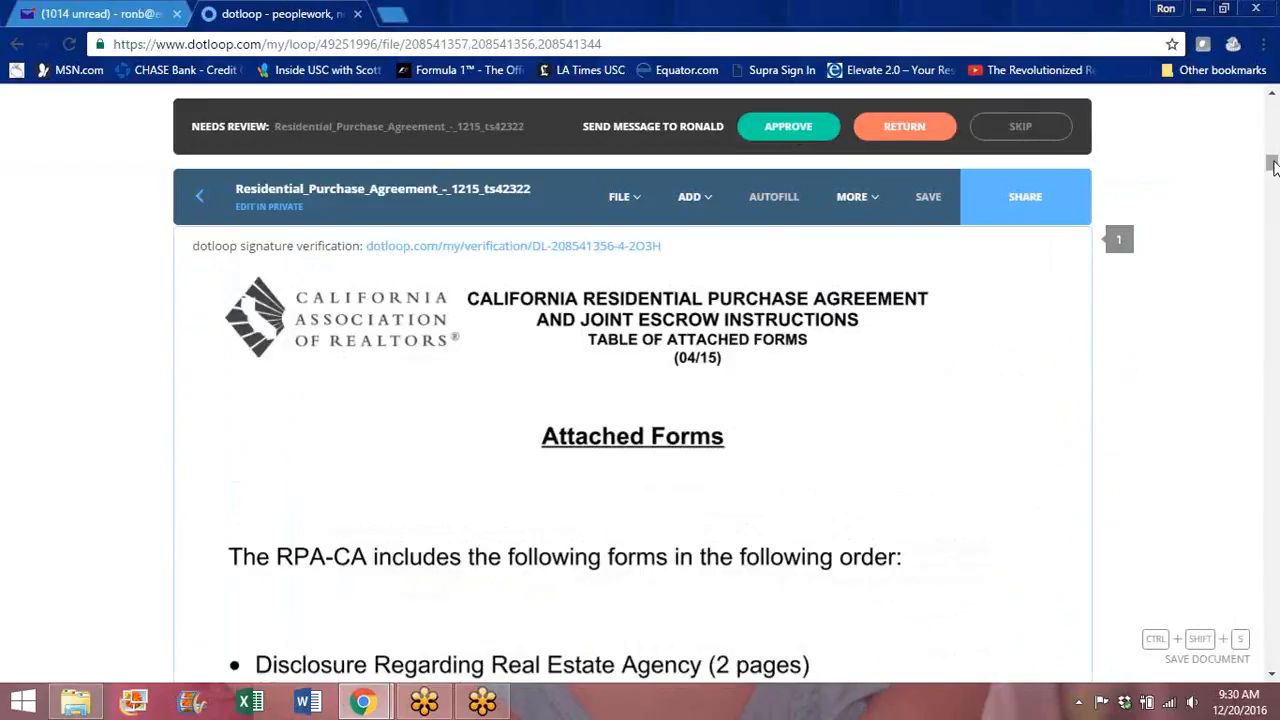
scroll(1268, 220, "down", 5)
scroll(1267, 235, "down", 5)
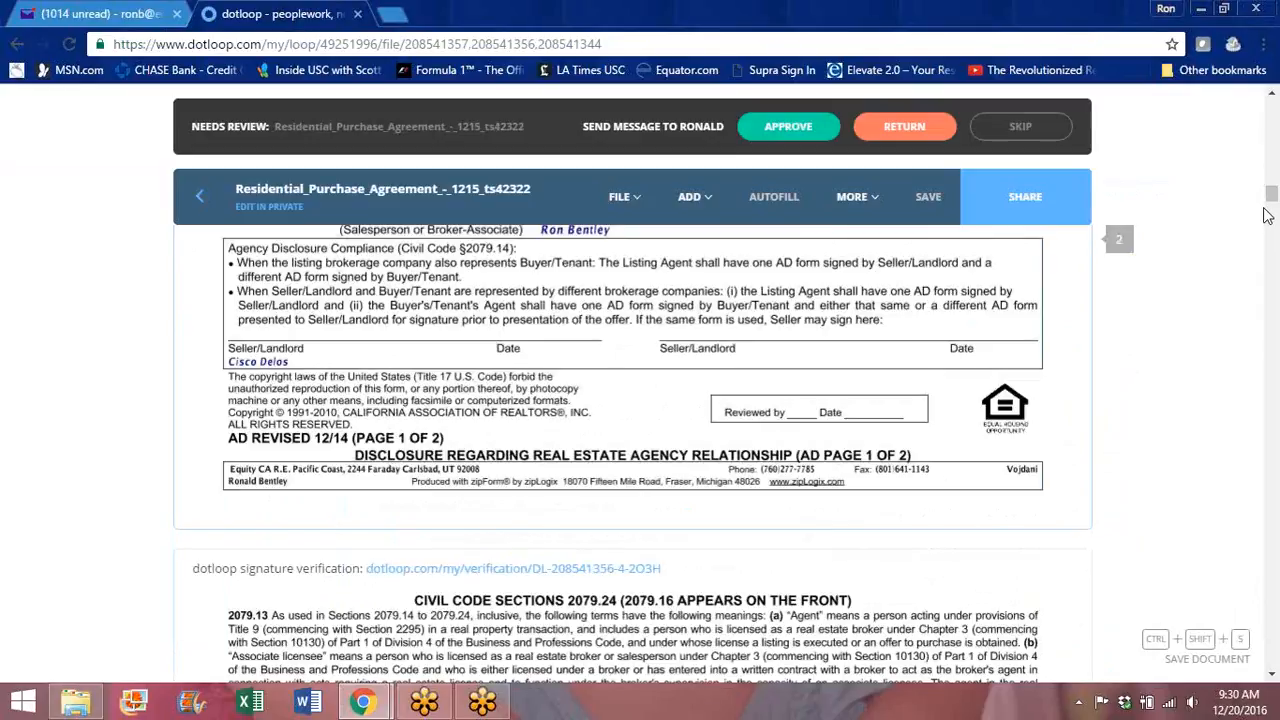
scroll(1272, 193, "up", 3)
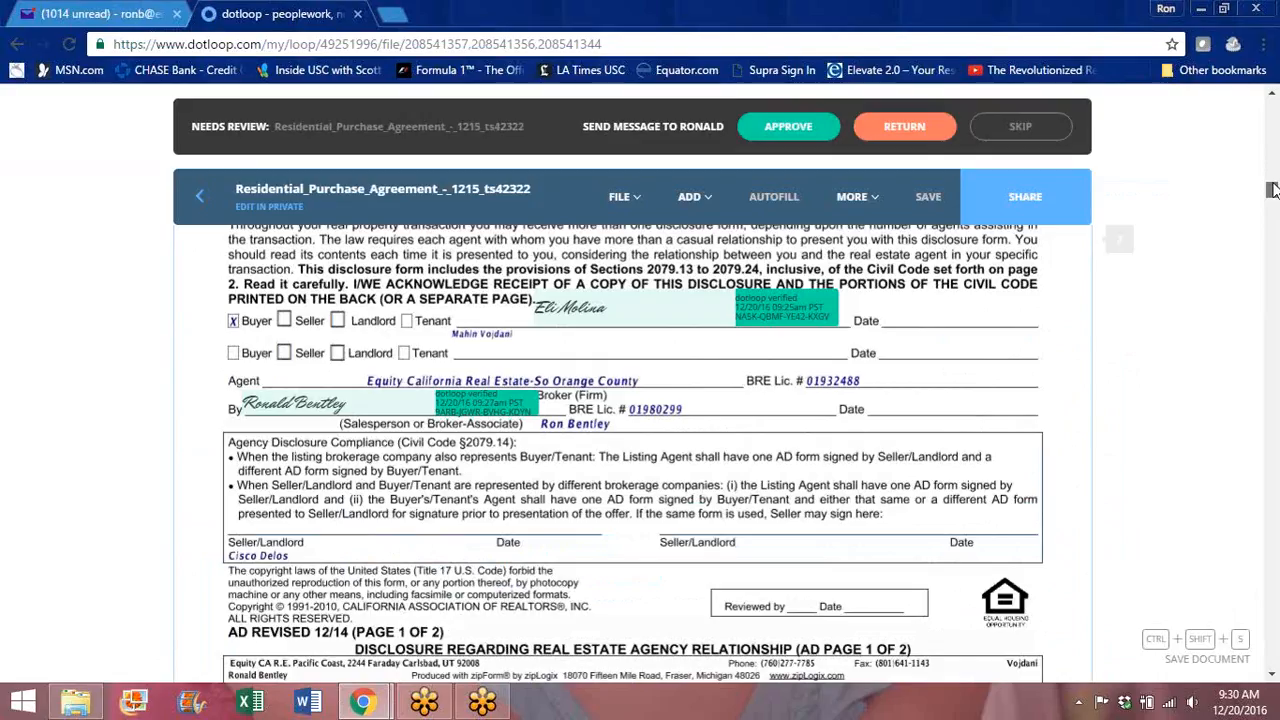
left_click(806, 130)
left_click(1030, 126)
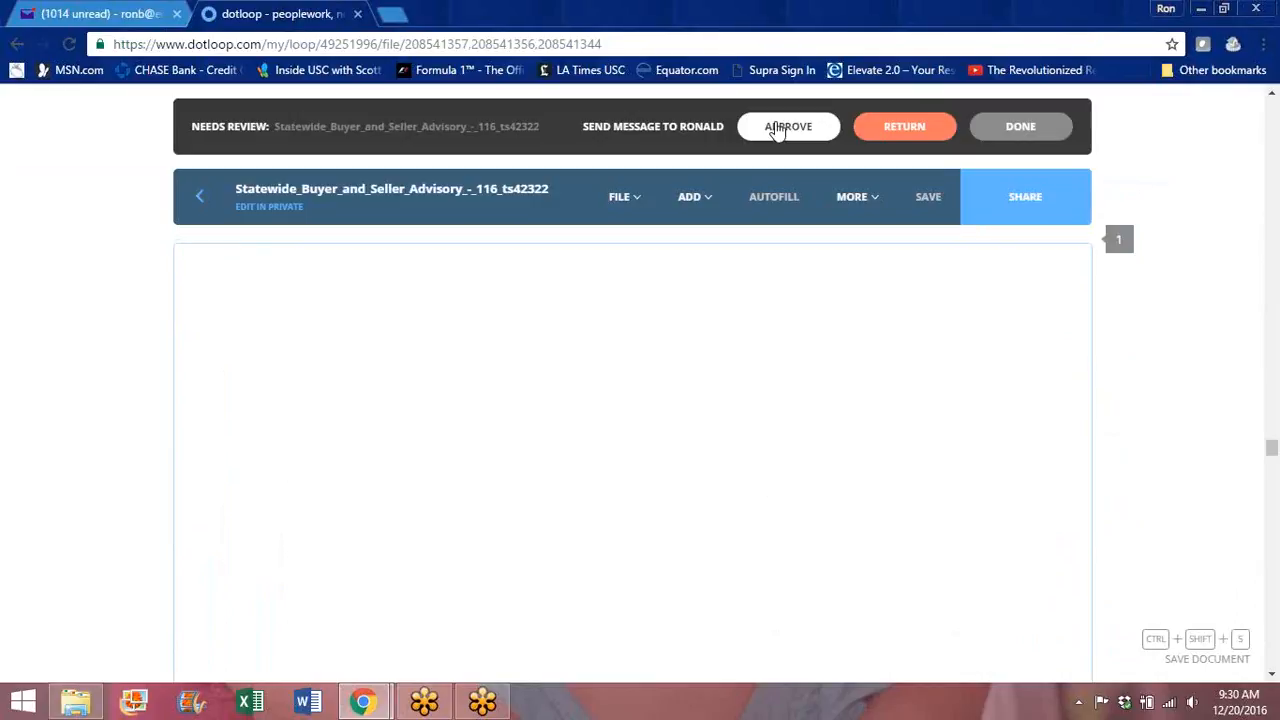
left_click(778, 128)
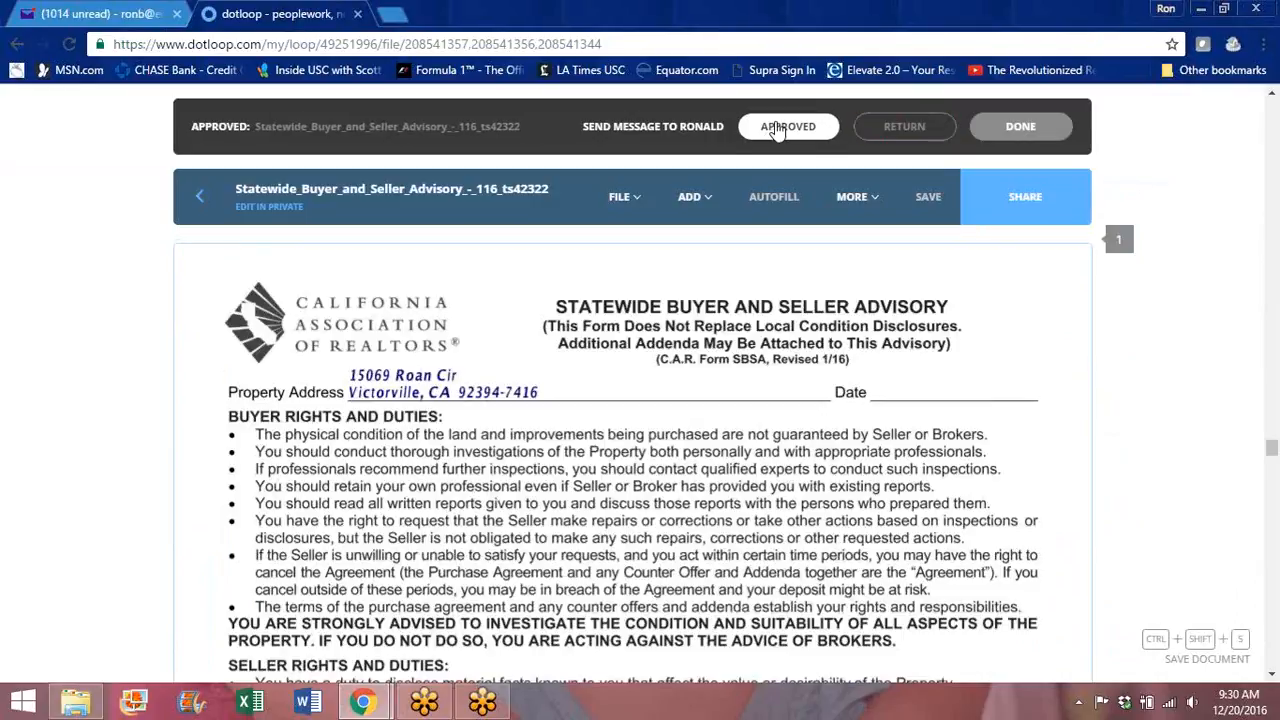
left_click(1024, 128)
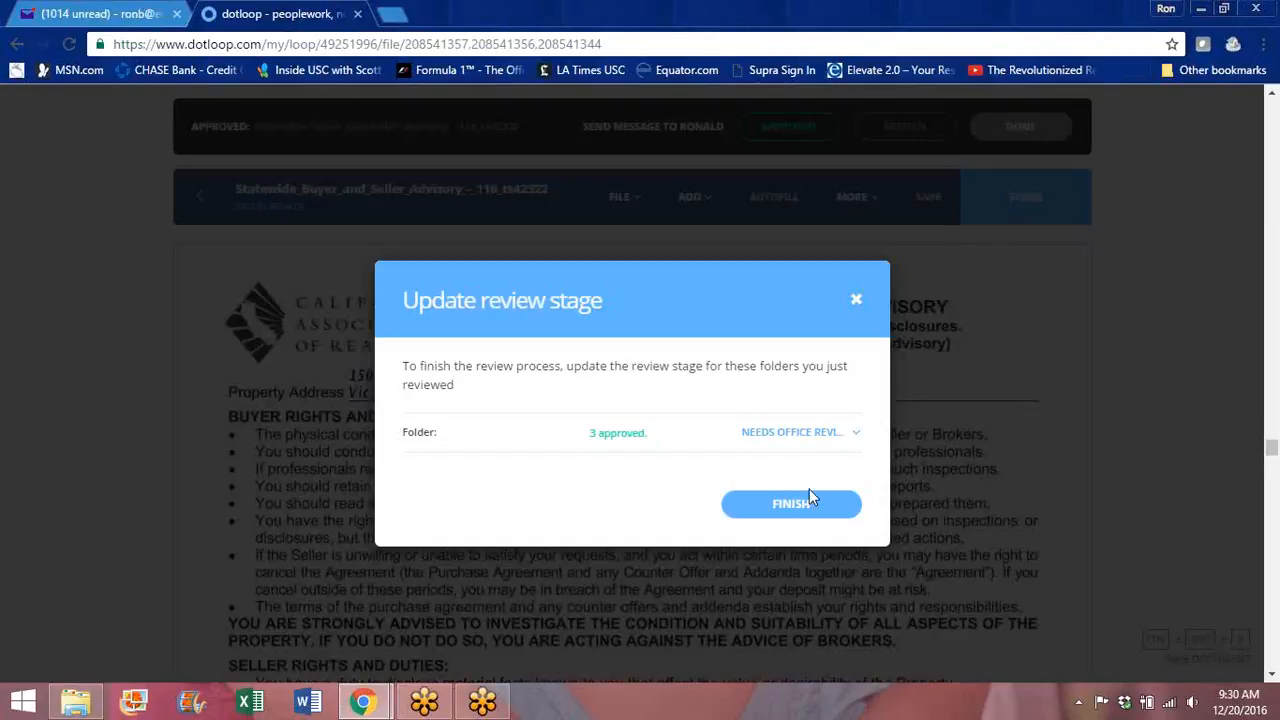
Step: Click Finish in the Update review stage dialog to mark the documents Approved
left_click(803, 508)
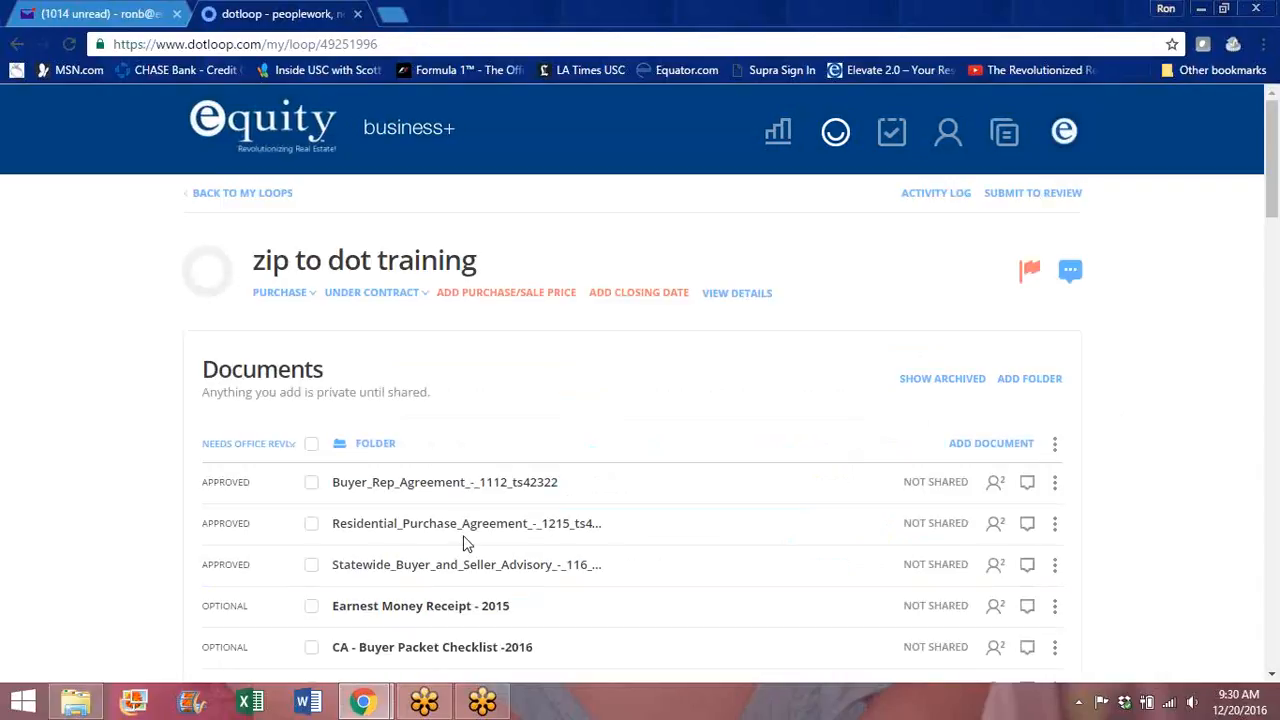
Step: Switch to the personal profile and open the zip to dot training loop
left_click(1064, 131)
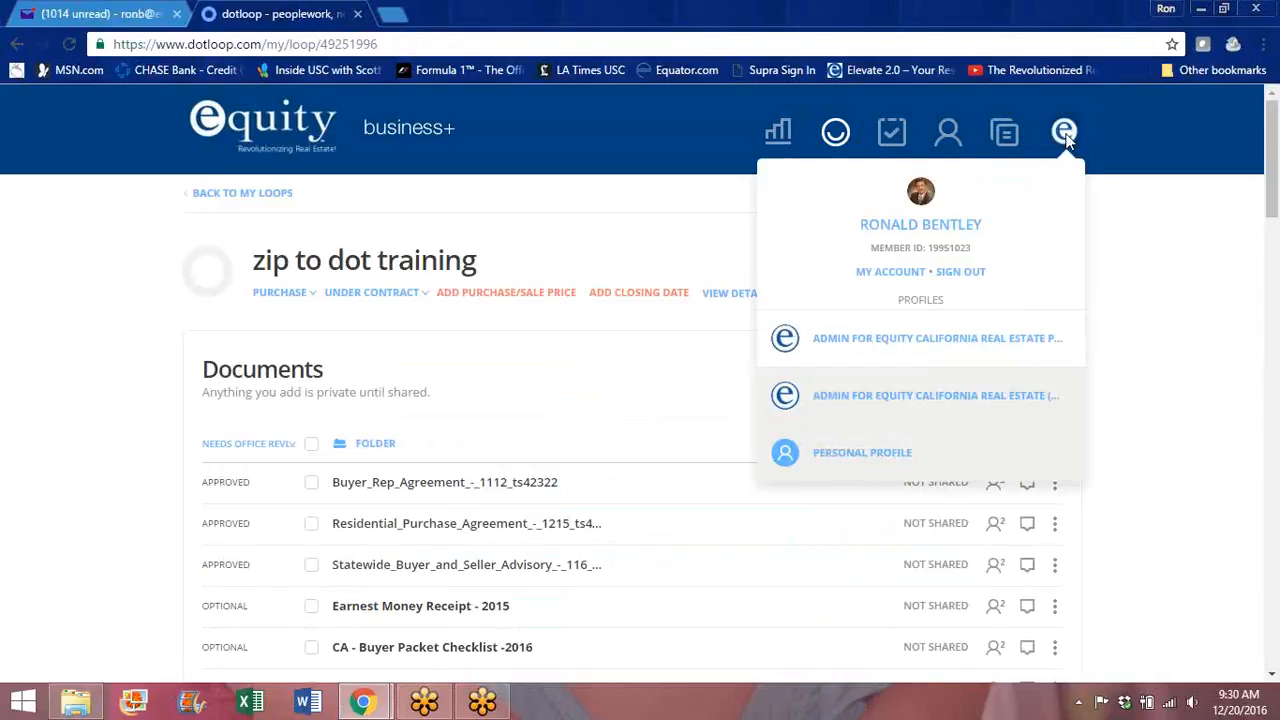
left_click(959, 453)
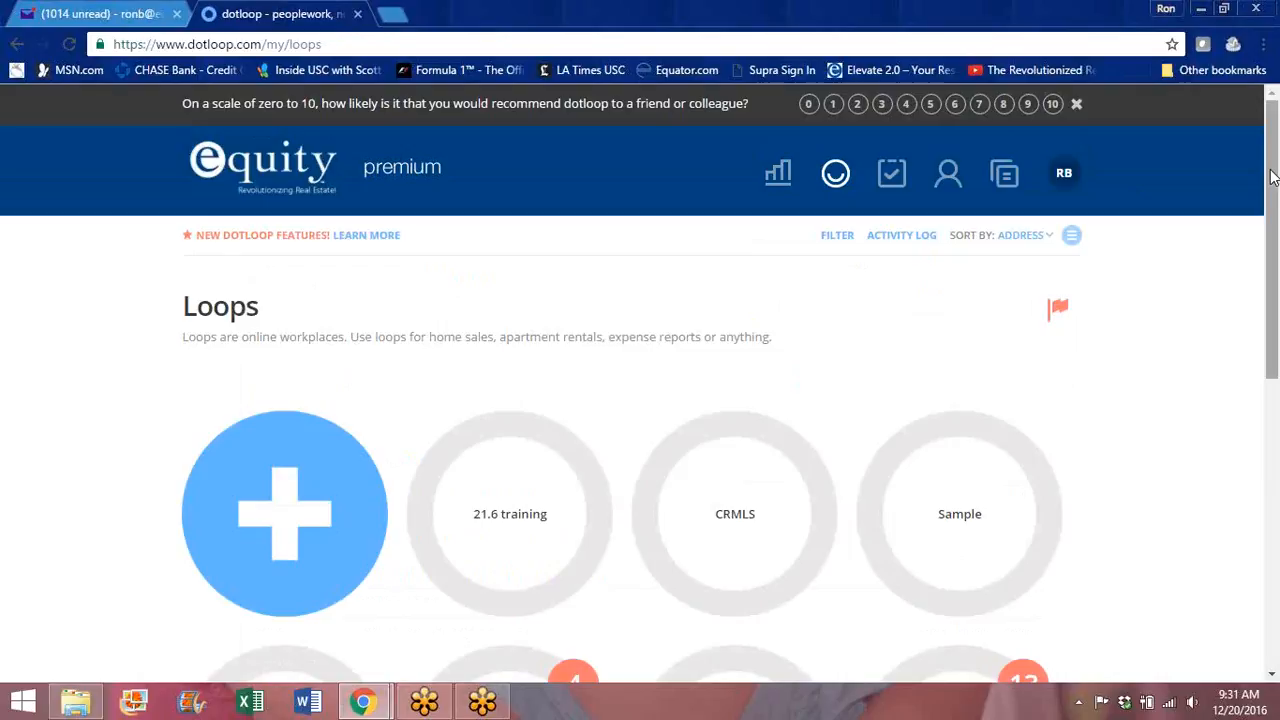
left_click_drag(1272, 177, 1271, 313)
left_click(728, 492)
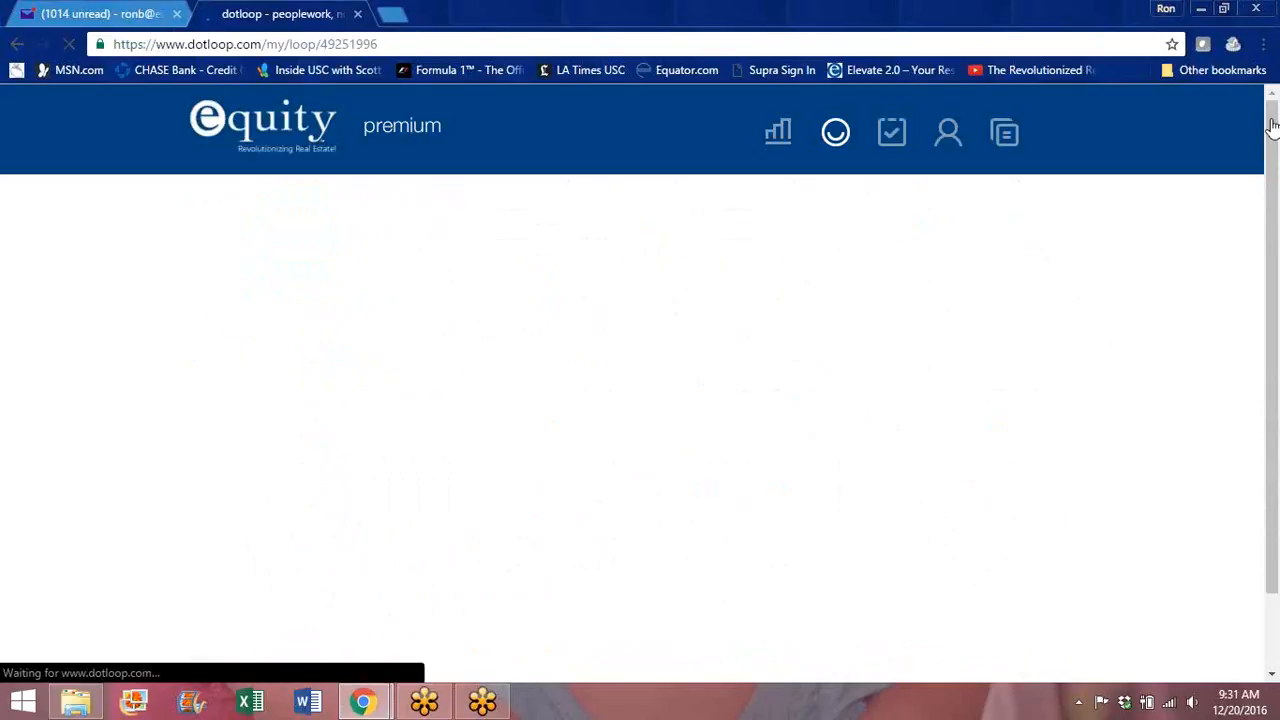
scroll(1273, 124, "down", 2)
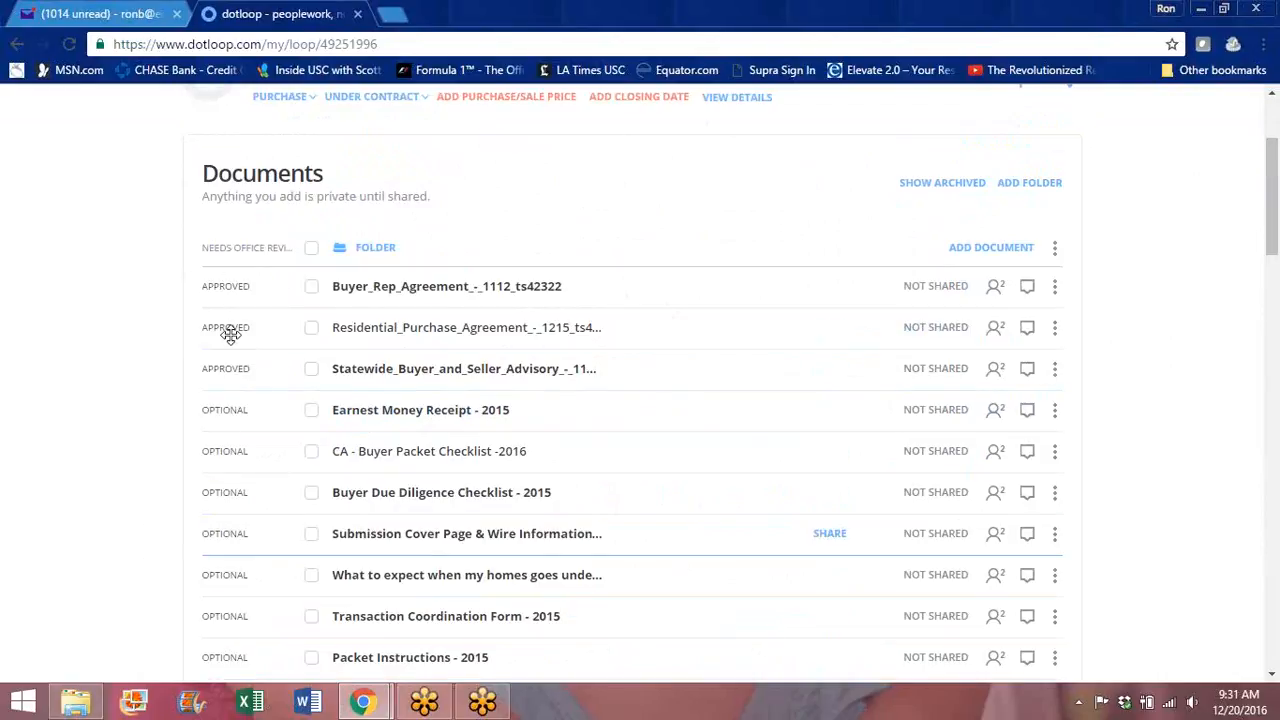
Step: Check the Document Storage and Access Fee - 2015 document and open the checked documents for editing
left_click_drag(1274, 199, 1274, 172)
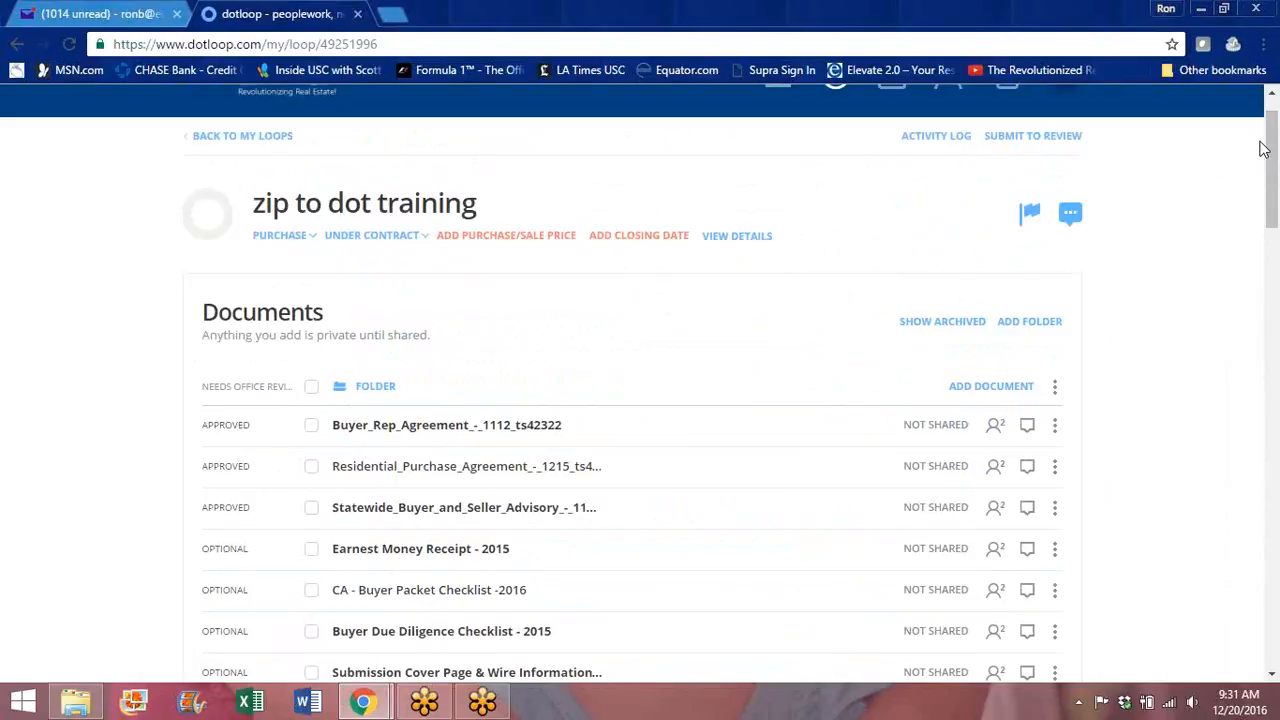
left_click_drag(1274, 148, 1276, 215)
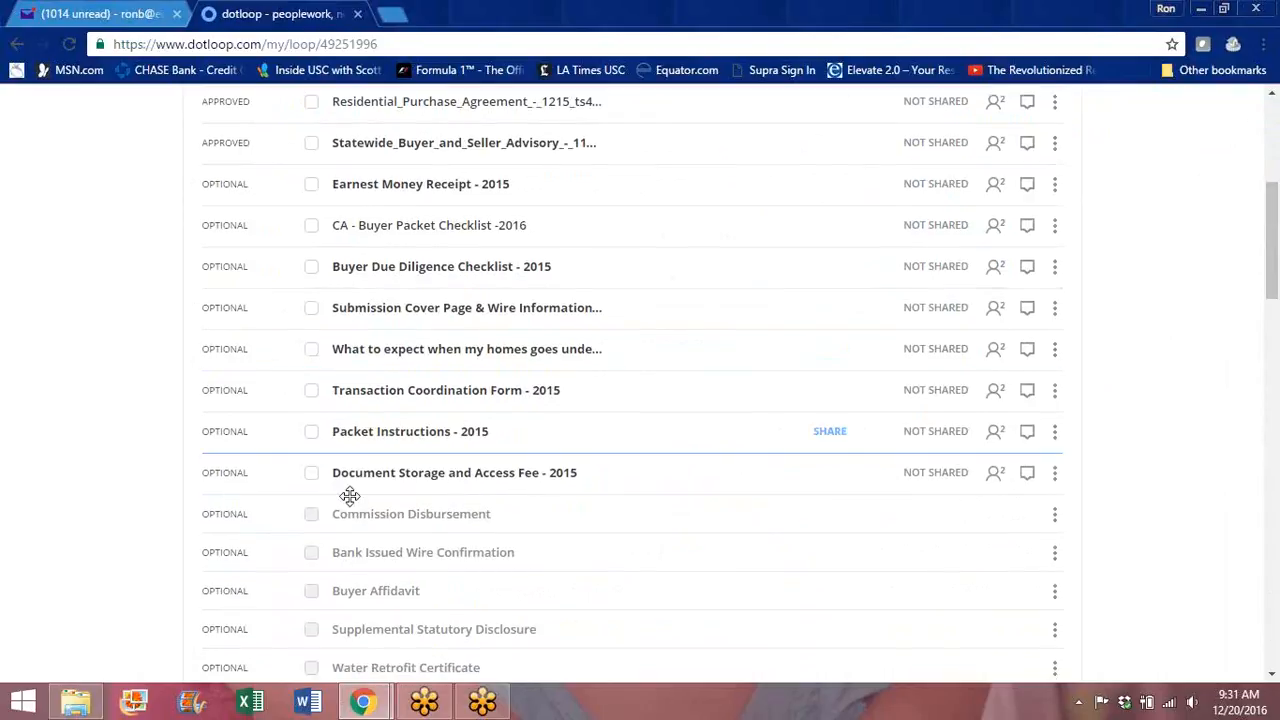
left_click(312, 476)
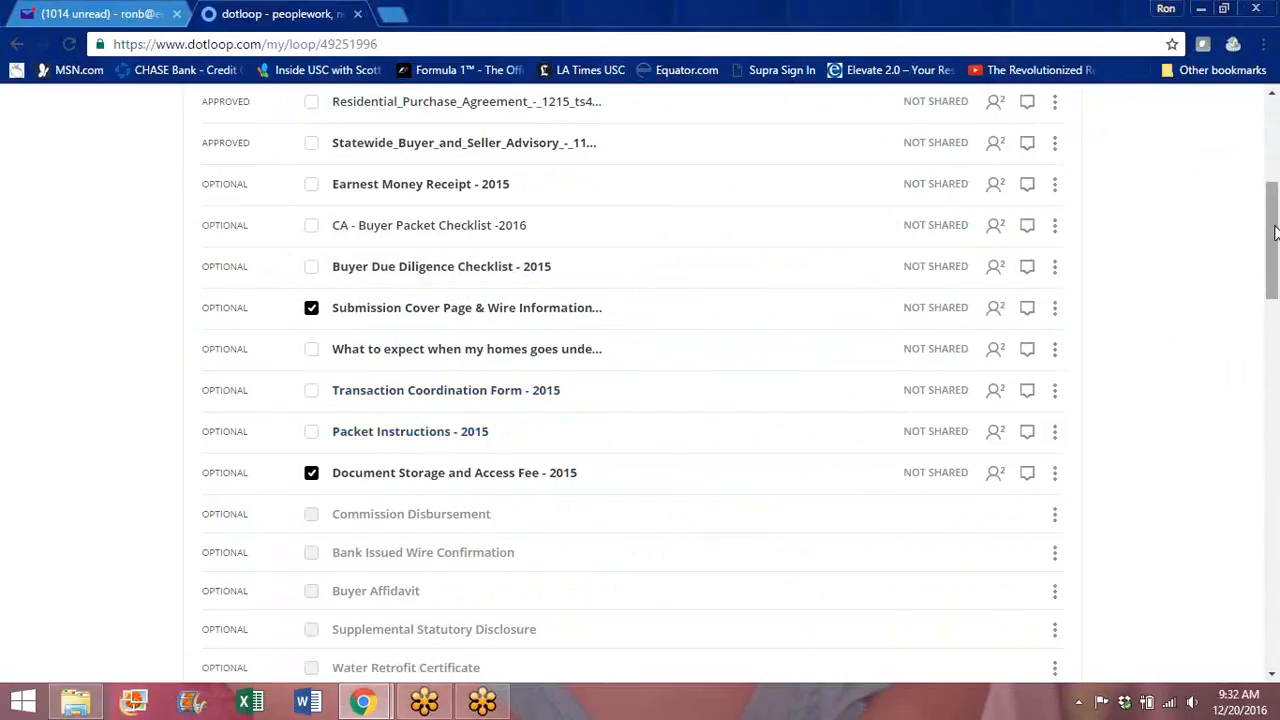
left_click_drag(1274, 232, 1272, 160)
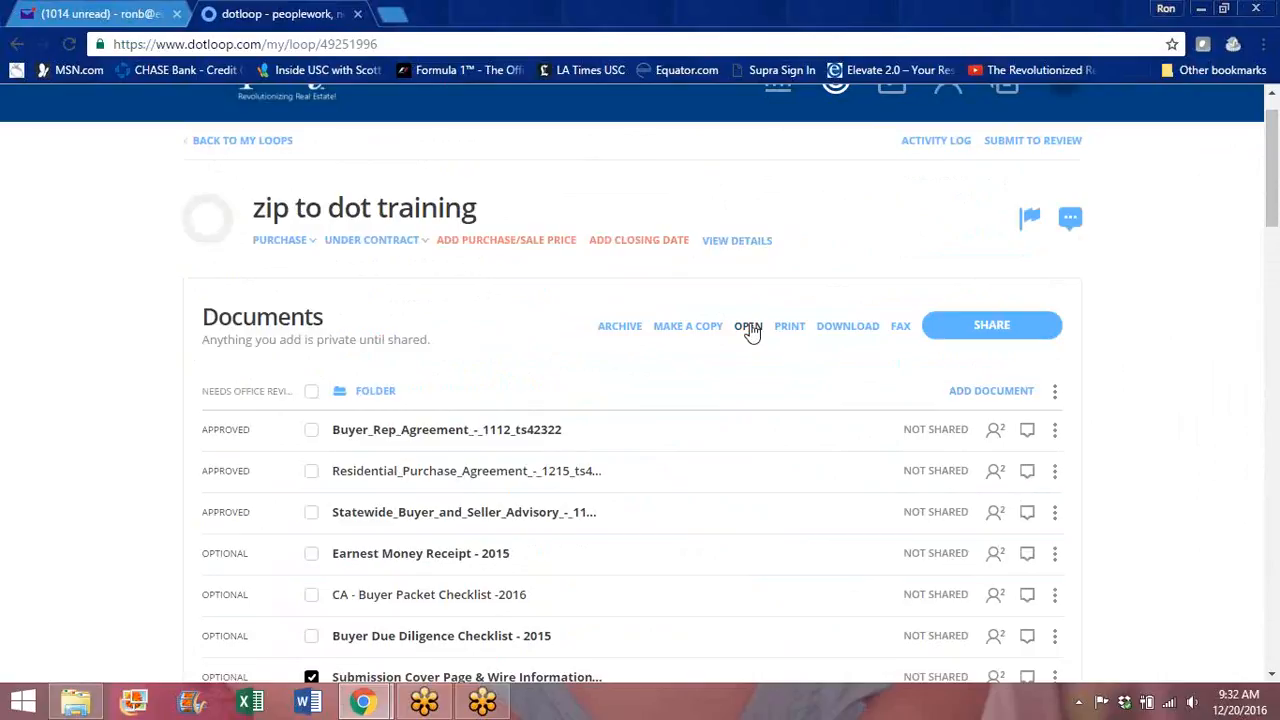
left_click(749, 327)
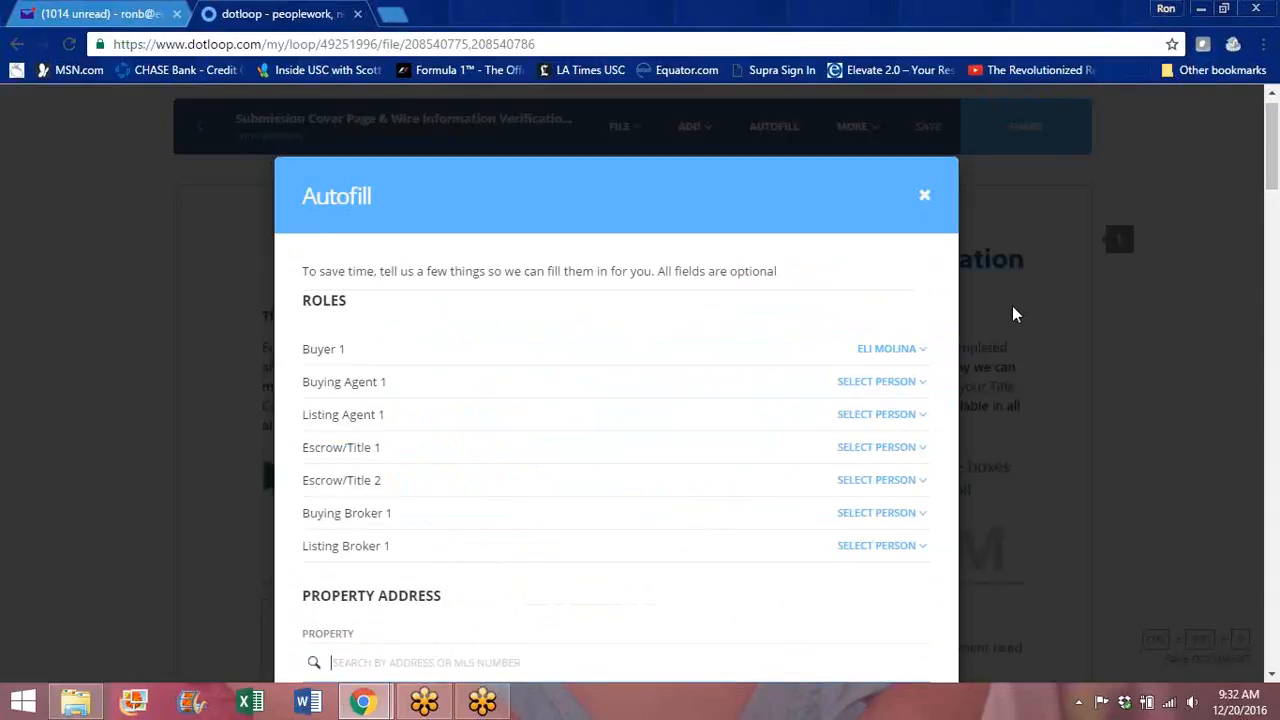
Step: Assign the agent as Buying Agent 1 and autofill the cover page, including property address 1234 main st
left_click(922, 390)
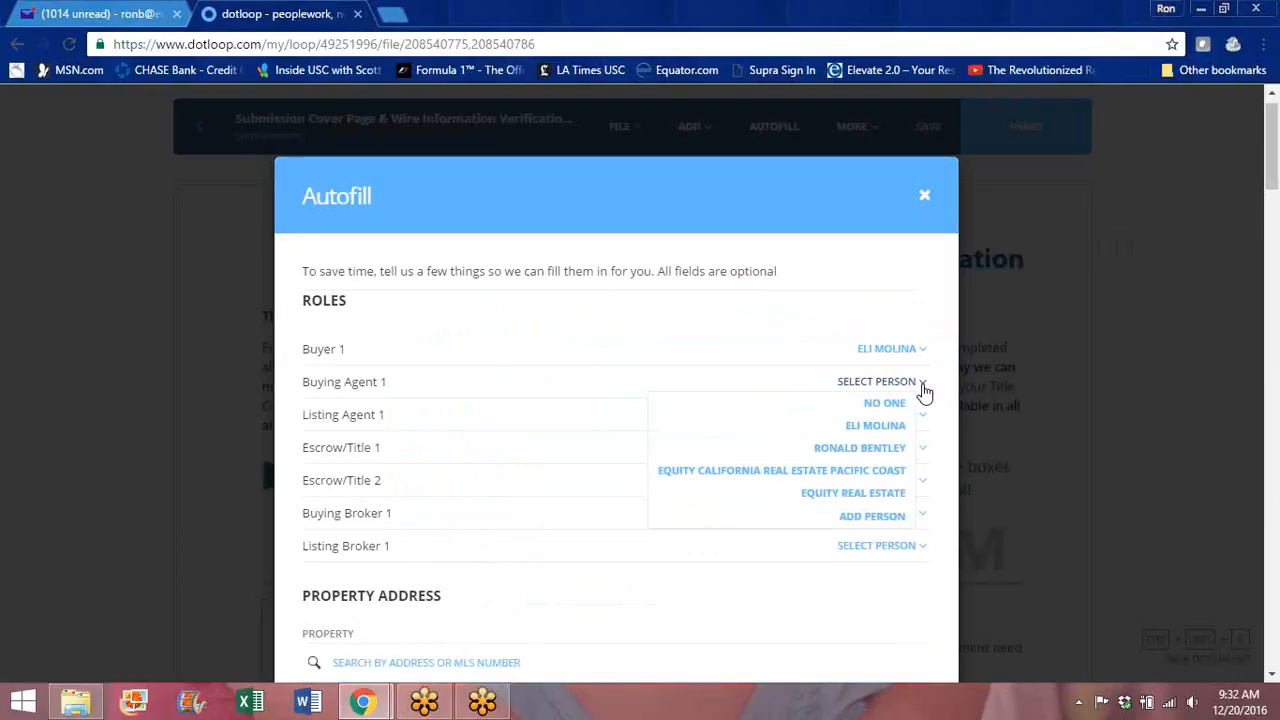
left_click(887, 448)
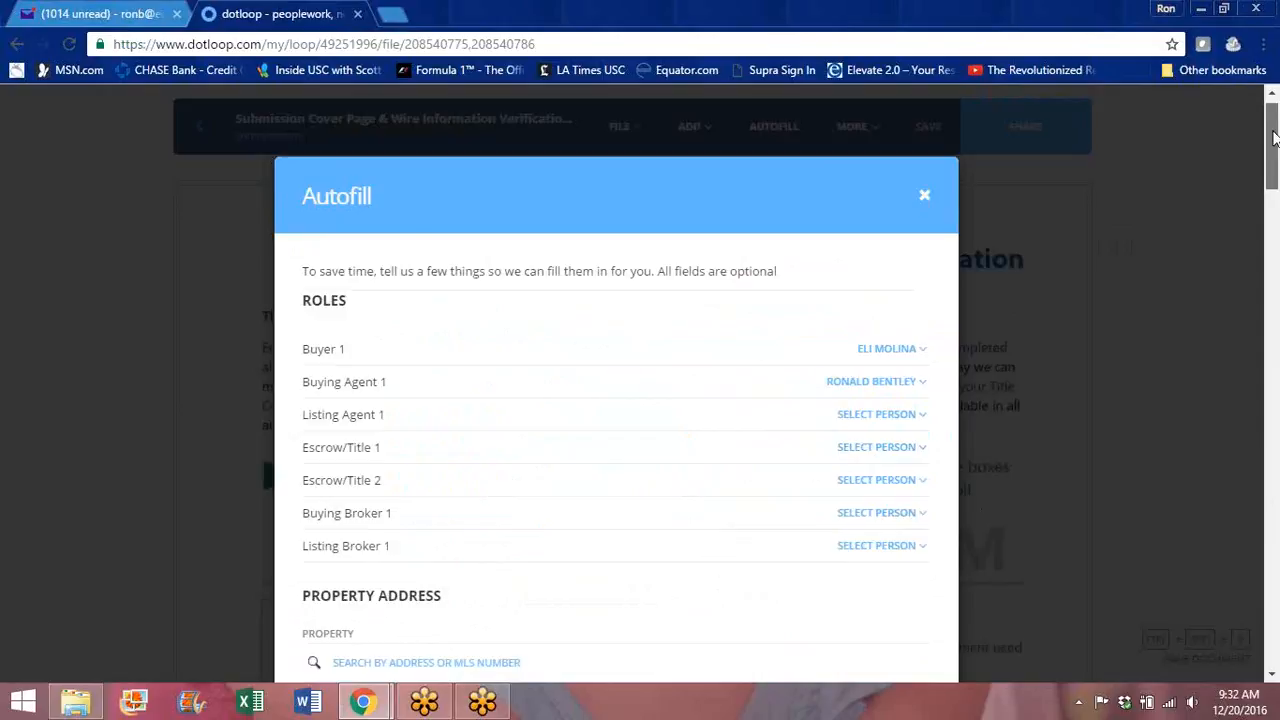
scroll(1274, 170, "down", 2)
scroll(1274, 170, "down", 8)
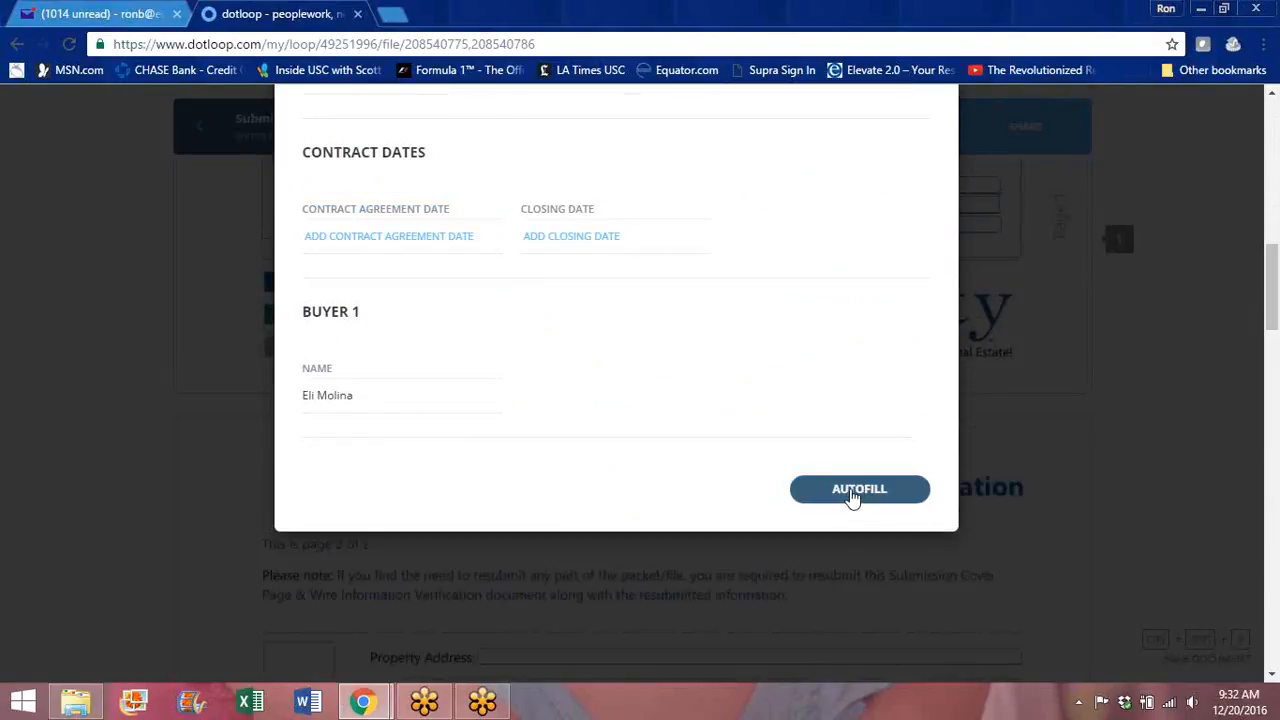
left_click(851, 491)
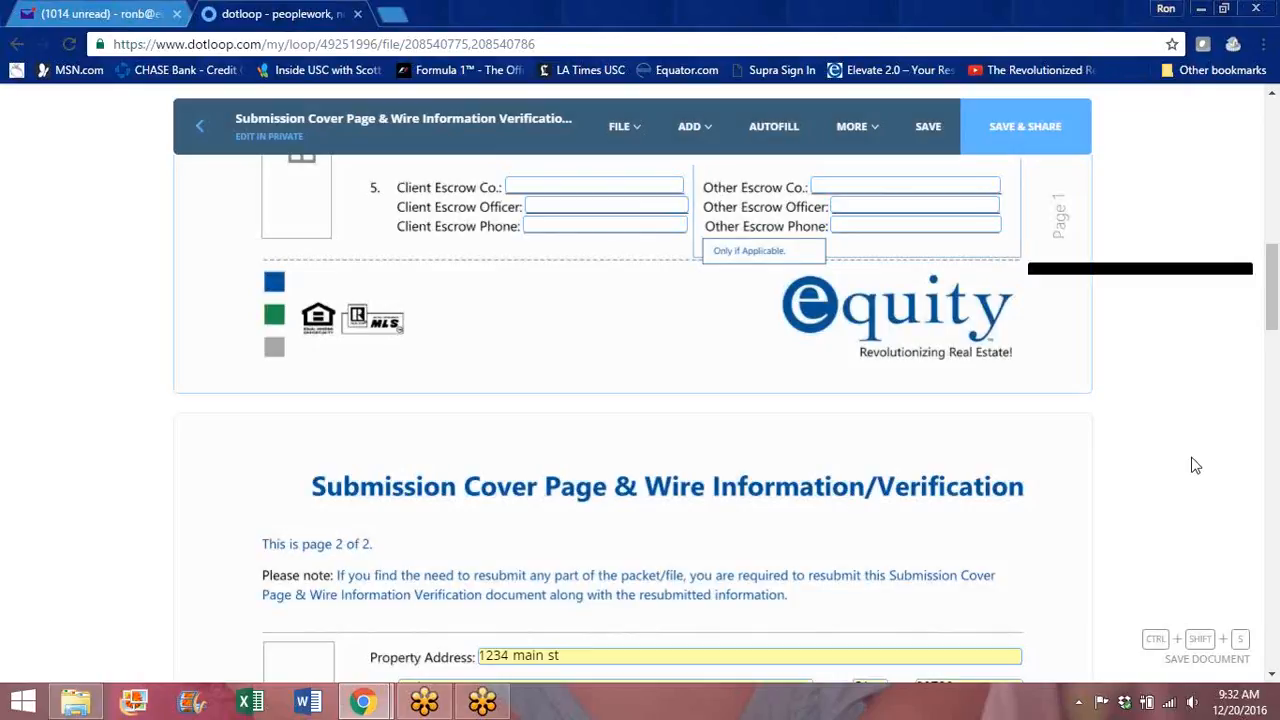
Step: Check the Buyer Representation box on the Submission Cover Page
left_click_drag(1273, 262, 1273, 140)
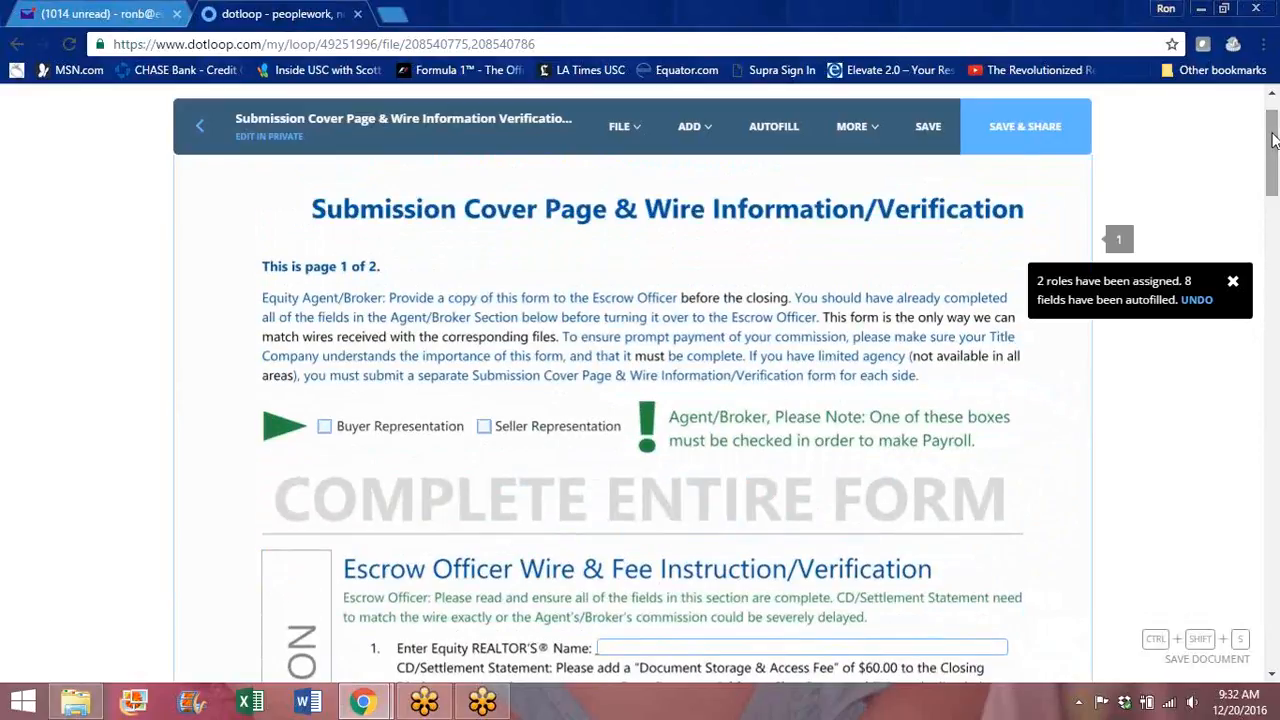
left_click_drag(1273, 145, 1273, 155)
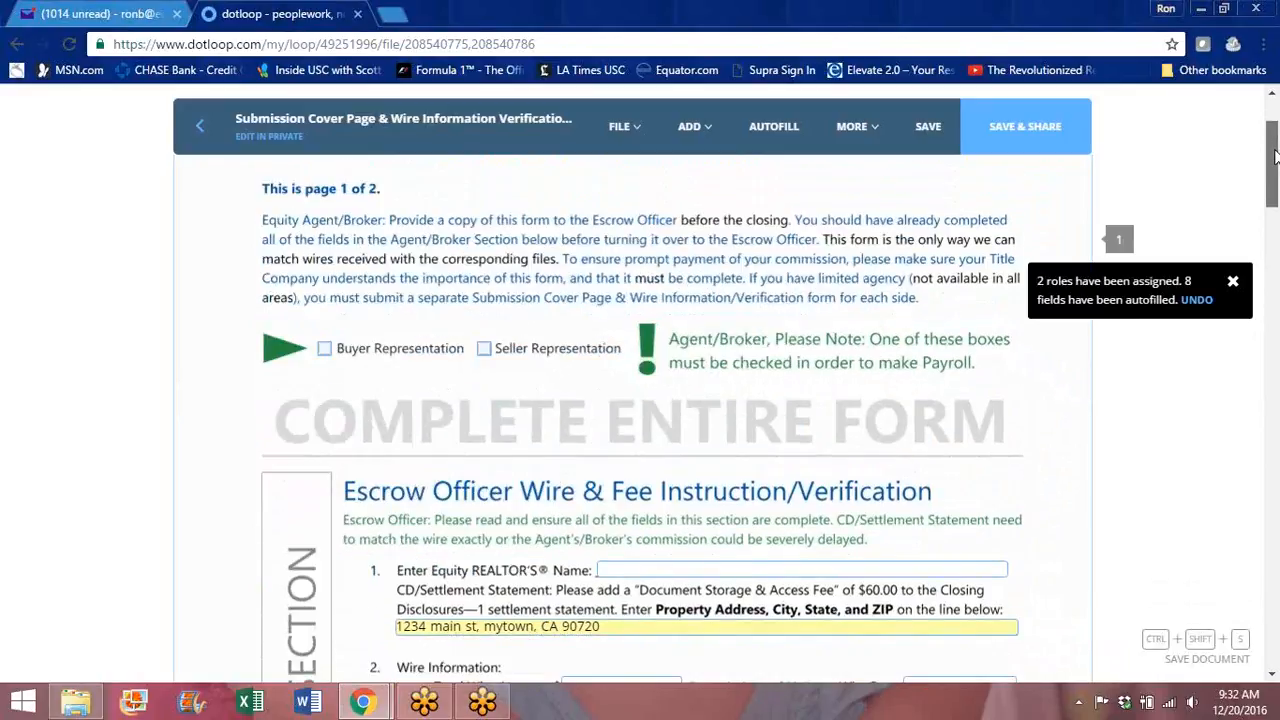
left_click(325, 349)
left_click(326, 350)
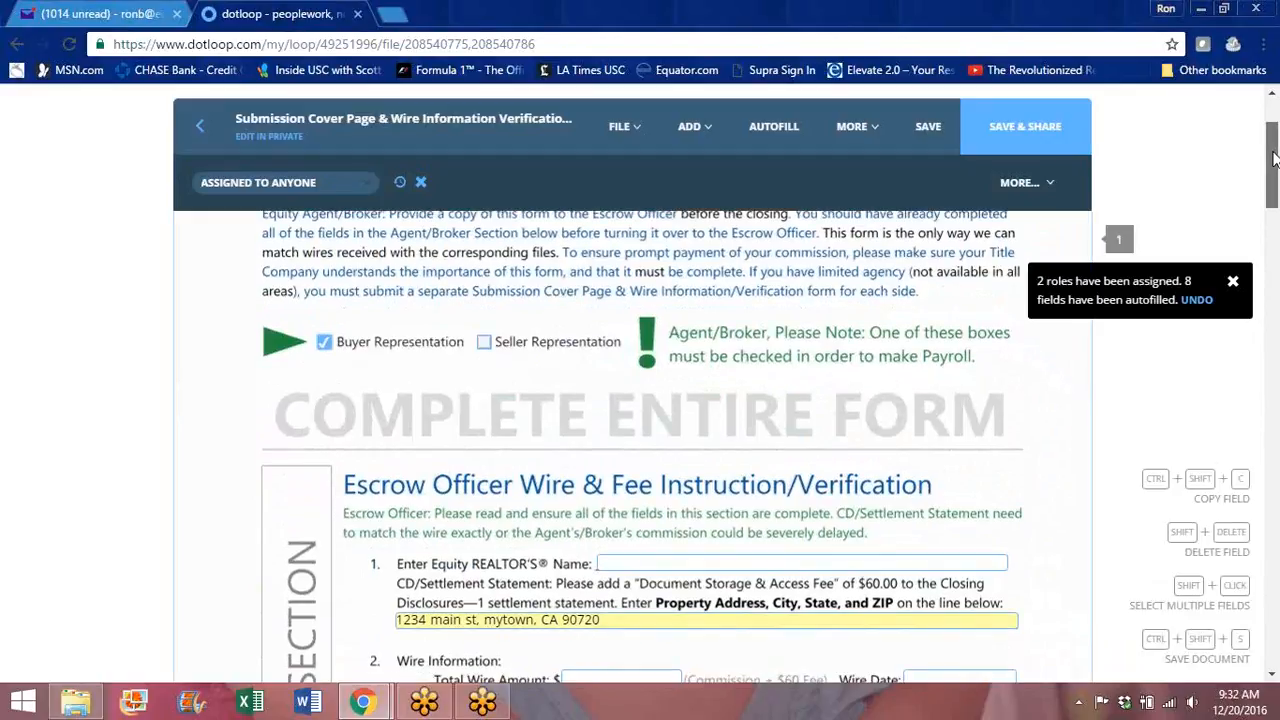
Step: Enter the agent's name in the Equity REALTOR'S Name field
scroll(1273, 155, "down", 3)
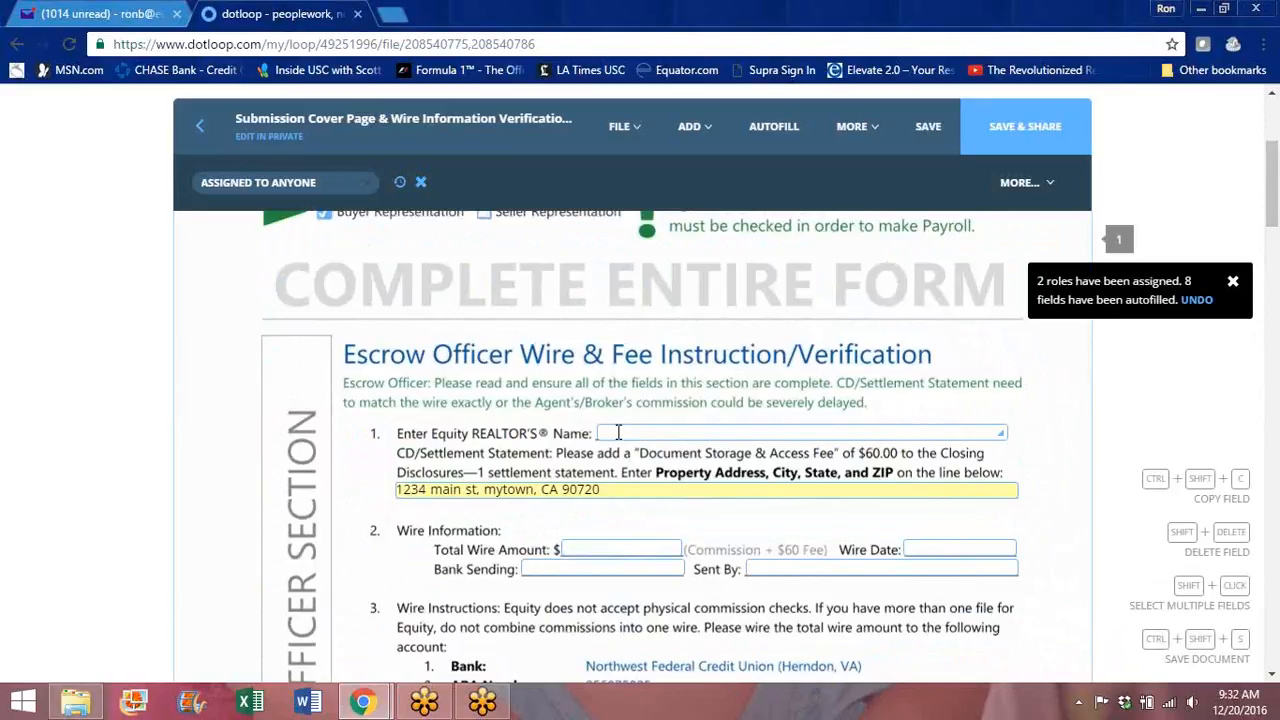
left_click(618, 432)
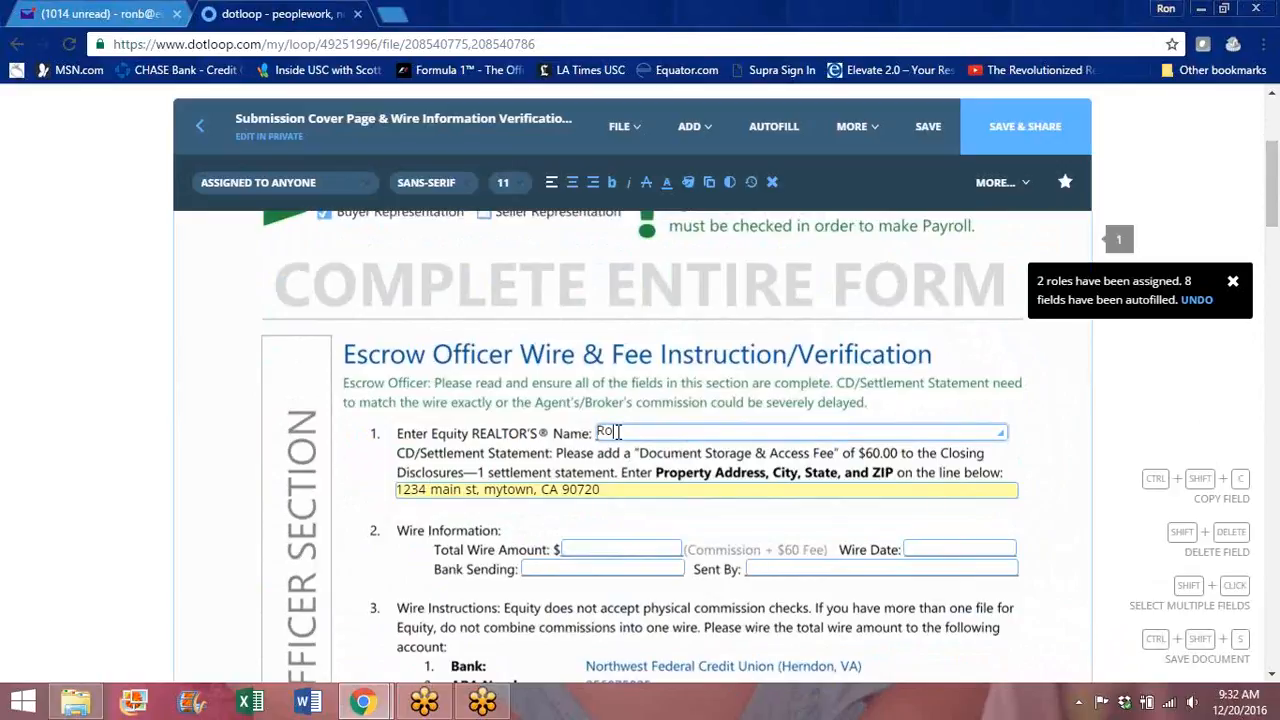
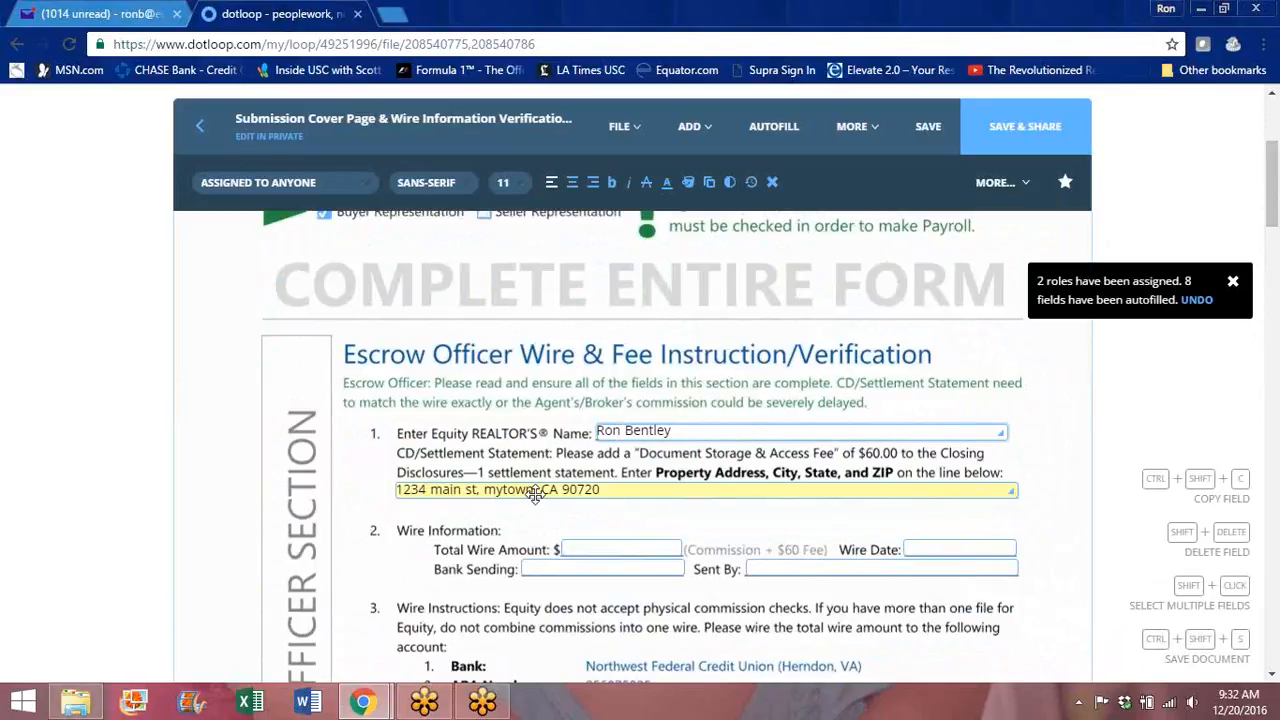
left_click_drag(1276, 203, 1276, 225)
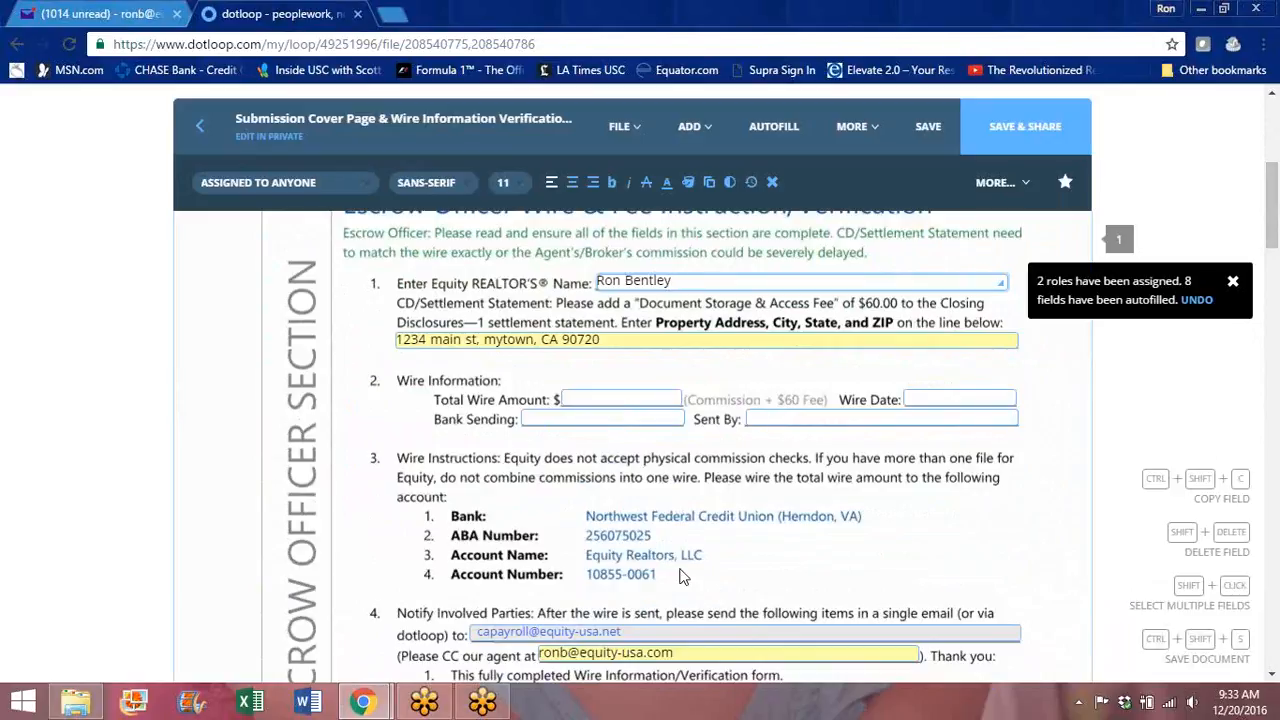
Step: Review both cover pages' autofilled fields and dismiss the '2 roles have been assigned' notice
left_click_drag(1275, 220, 1275, 257)
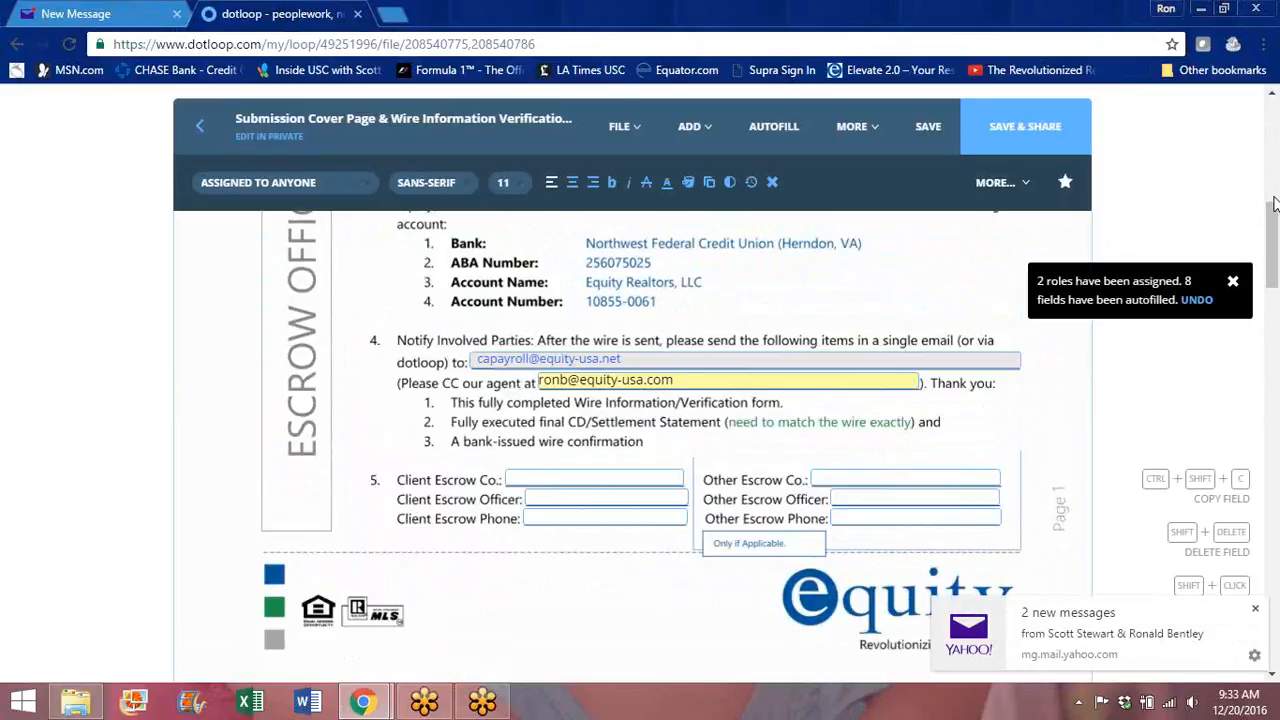
scroll(1275, 204, "up", 3)
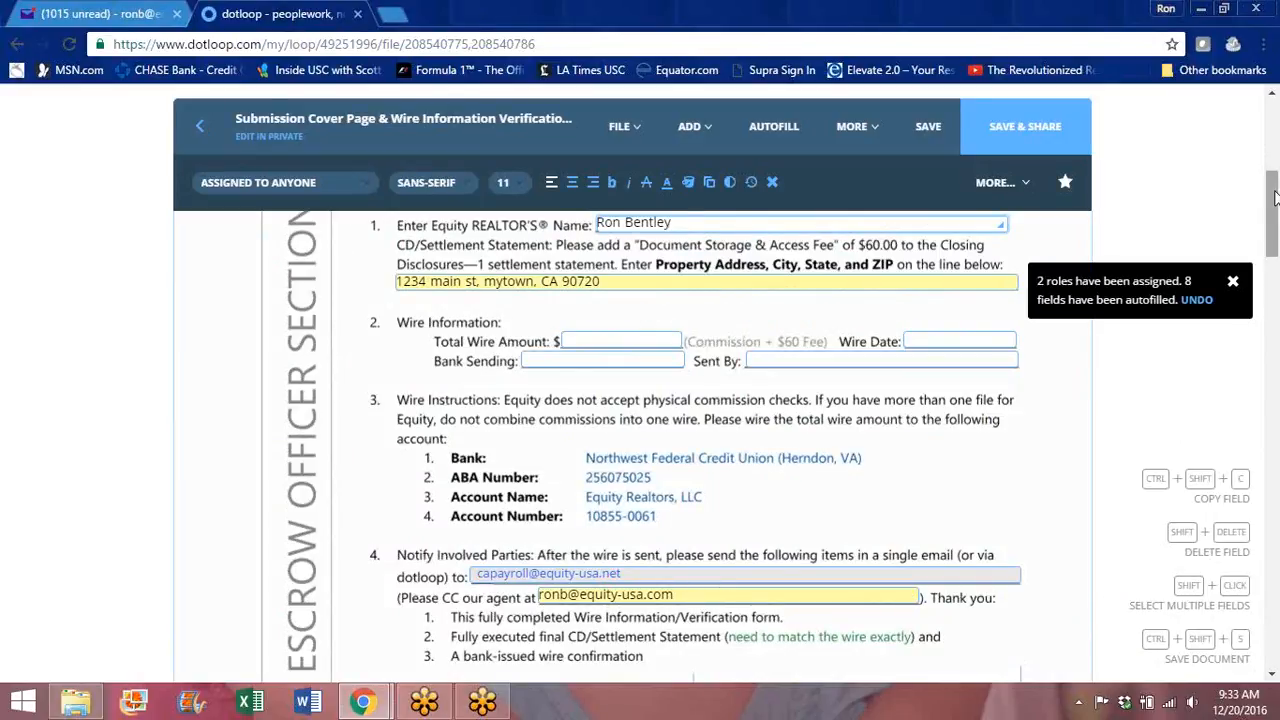
left_click_drag(1274, 198, 1274, 232)
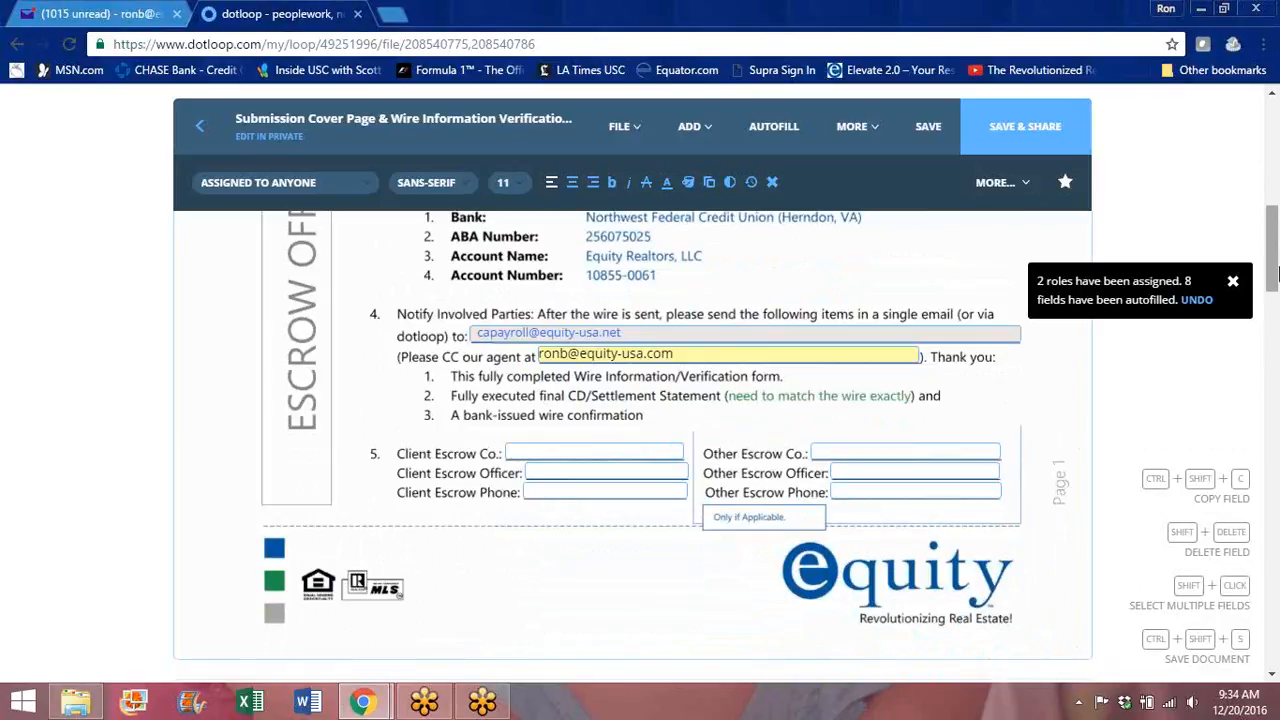
scroll(1273, 247, "down", 2)
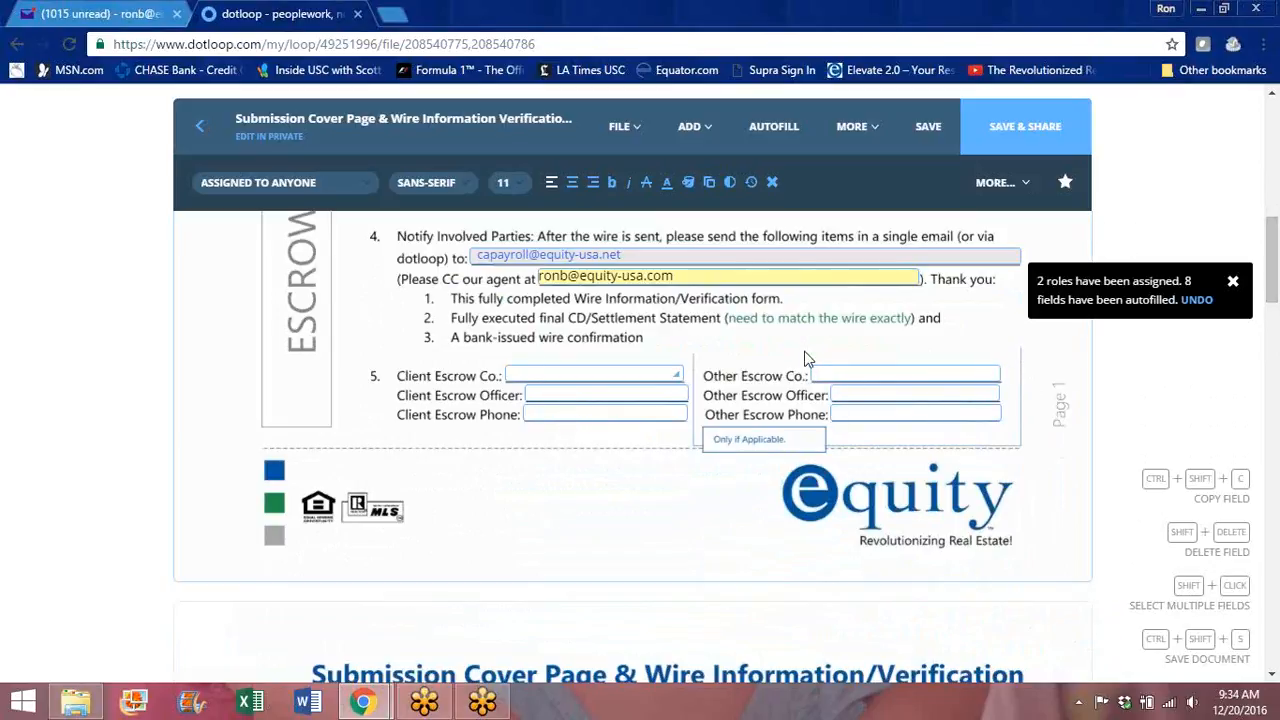
left_click_drag(1273, 234, 1274, 242)
left_click_drag(1273, 260, 1272, 322)
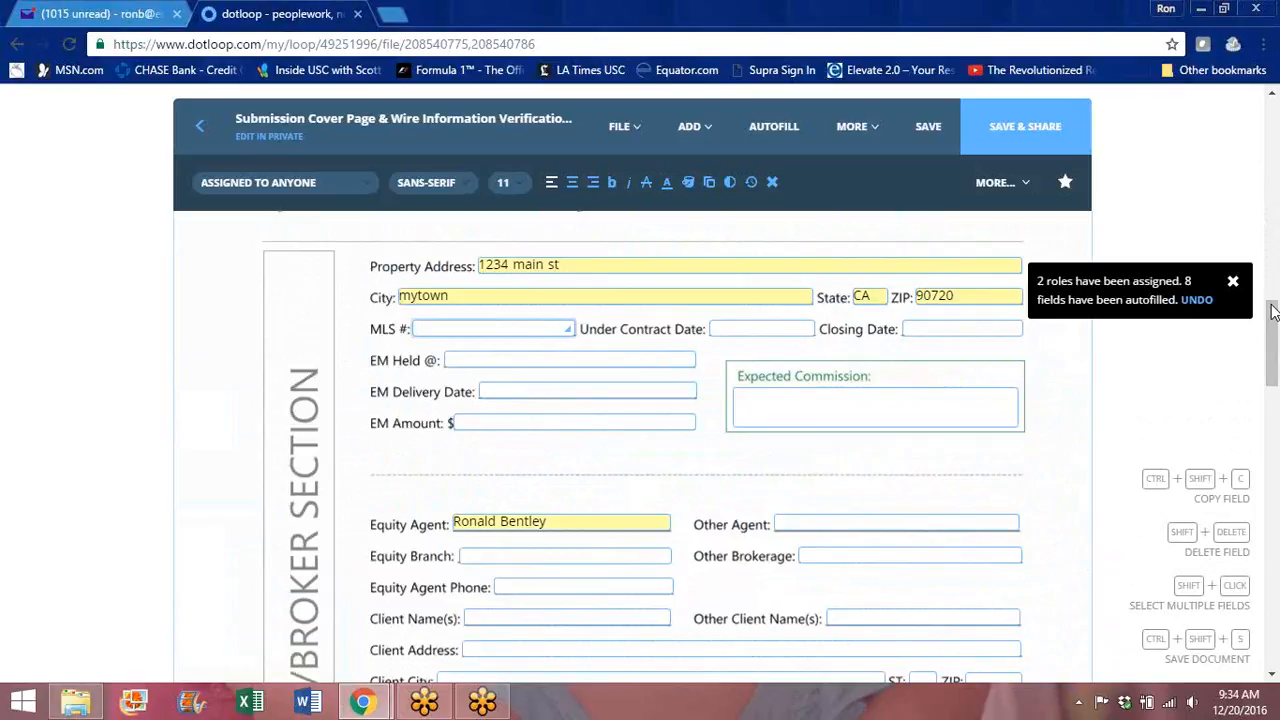
left_click_drag(1274, 328, 1208, 362)
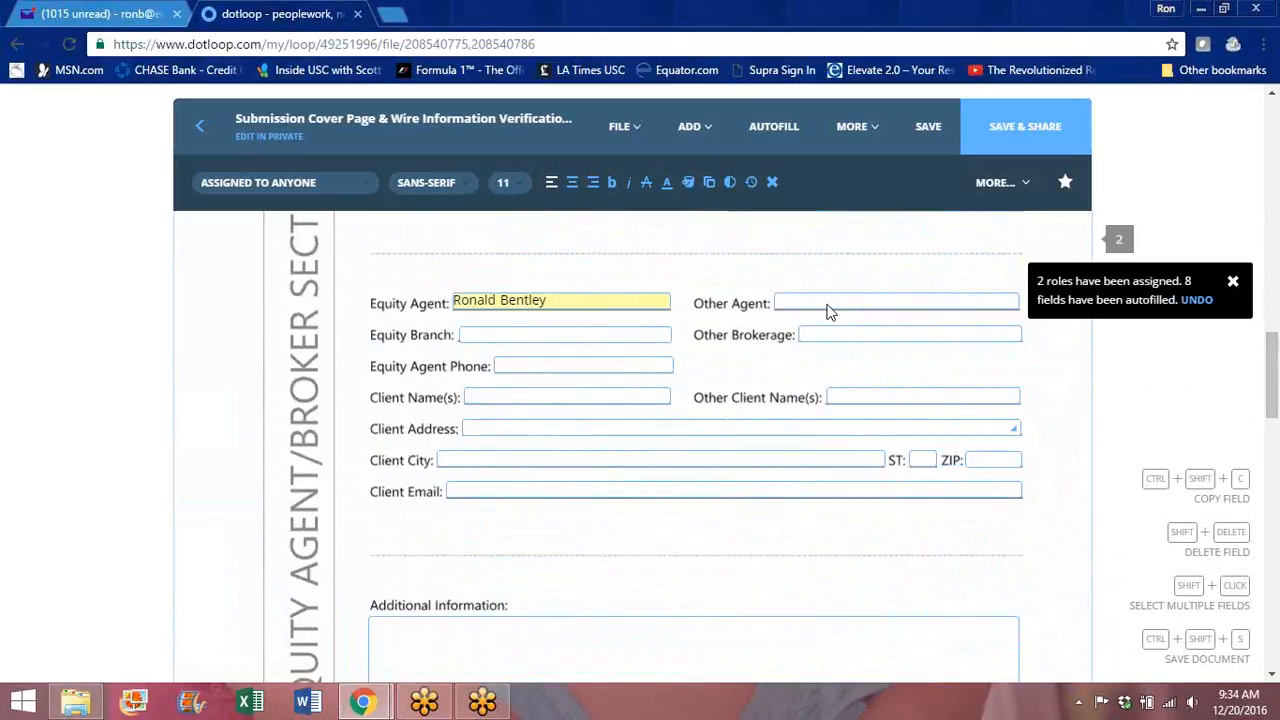
left_click_drag(1274, 358, 1274, 393)
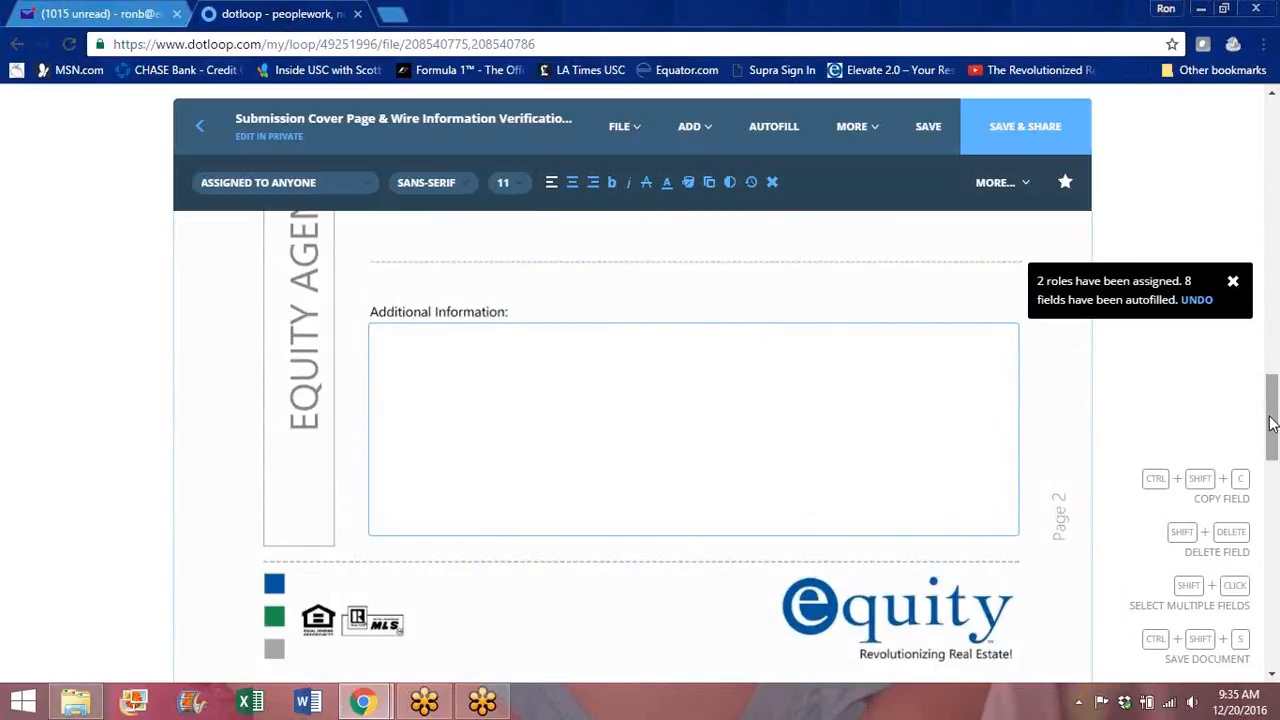
left_click_drag(1274, 420, 1256, 154)
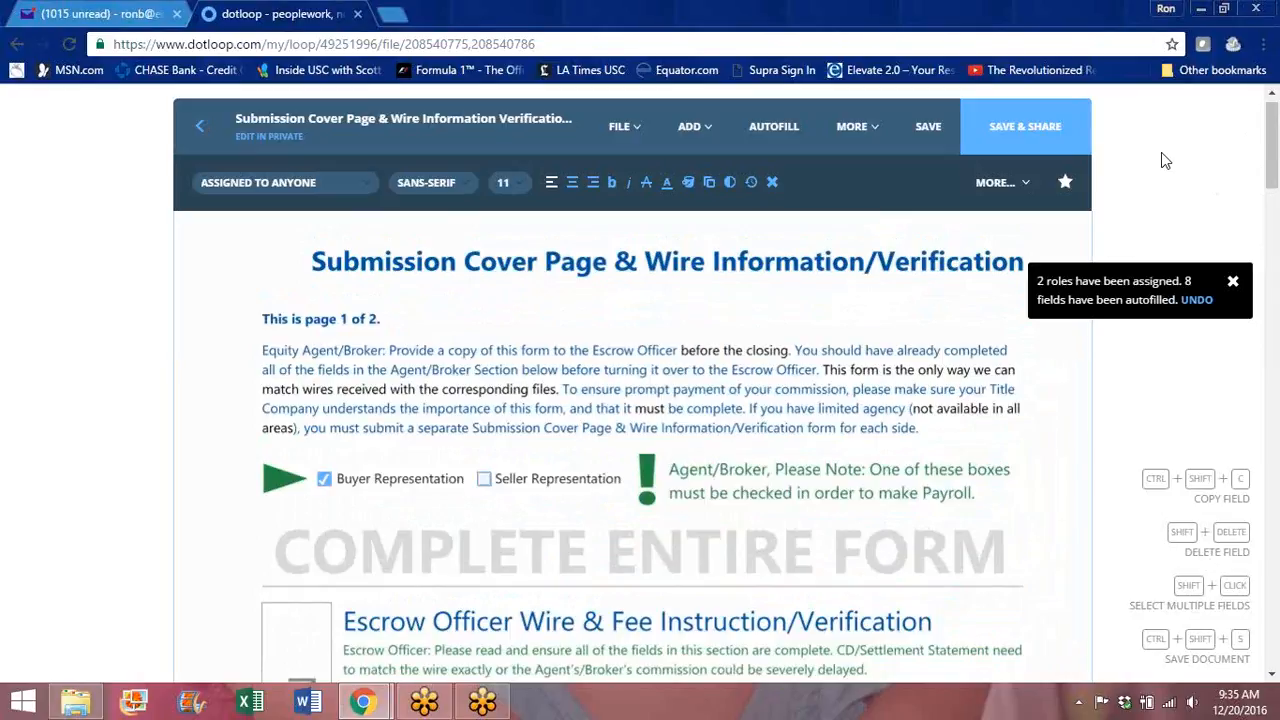
left_click(1233, 282)
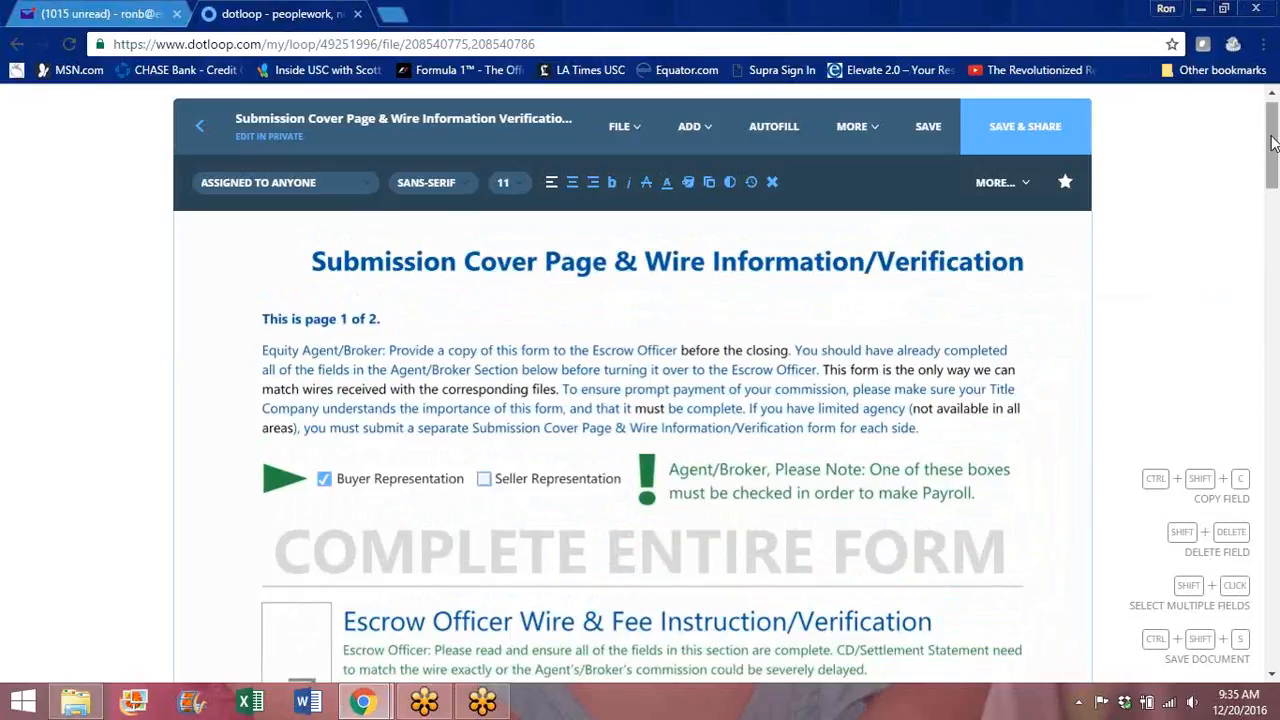
left_click_drag(1272, 145, 1272, 196)
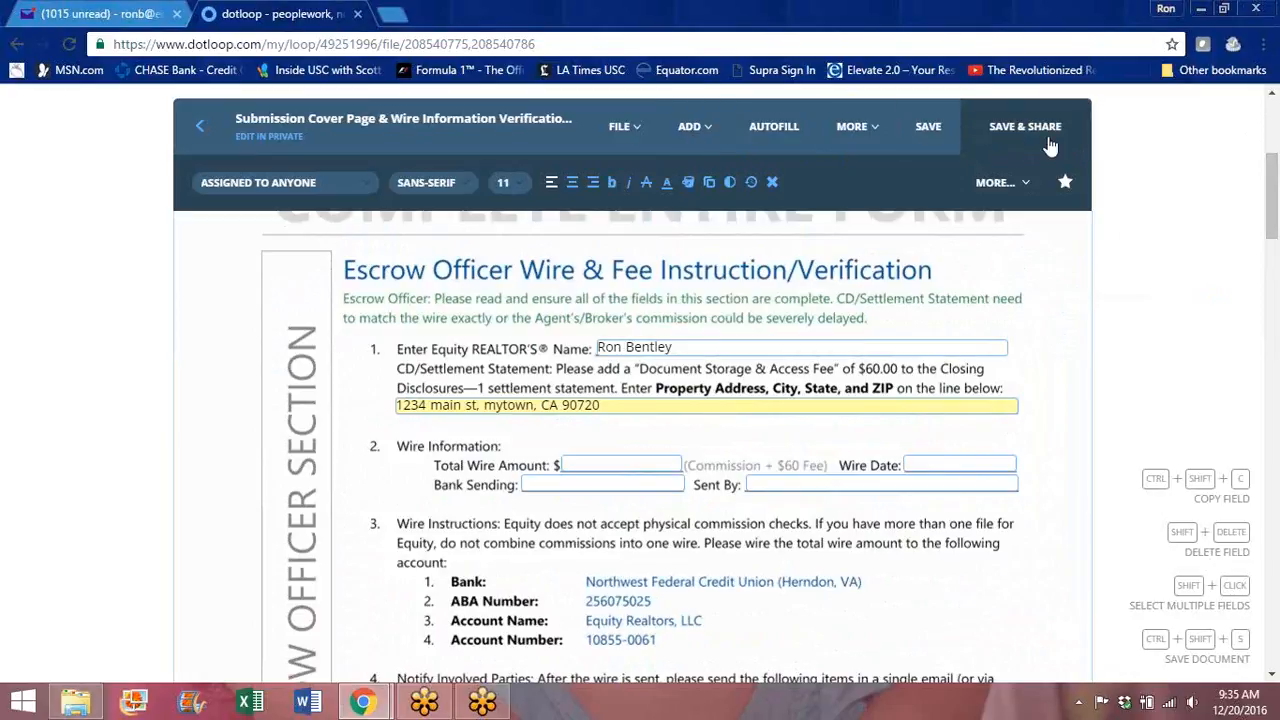
Step: Save the filled-in Submission Cover Page and bring up its sharing options
left_click(929, 128)
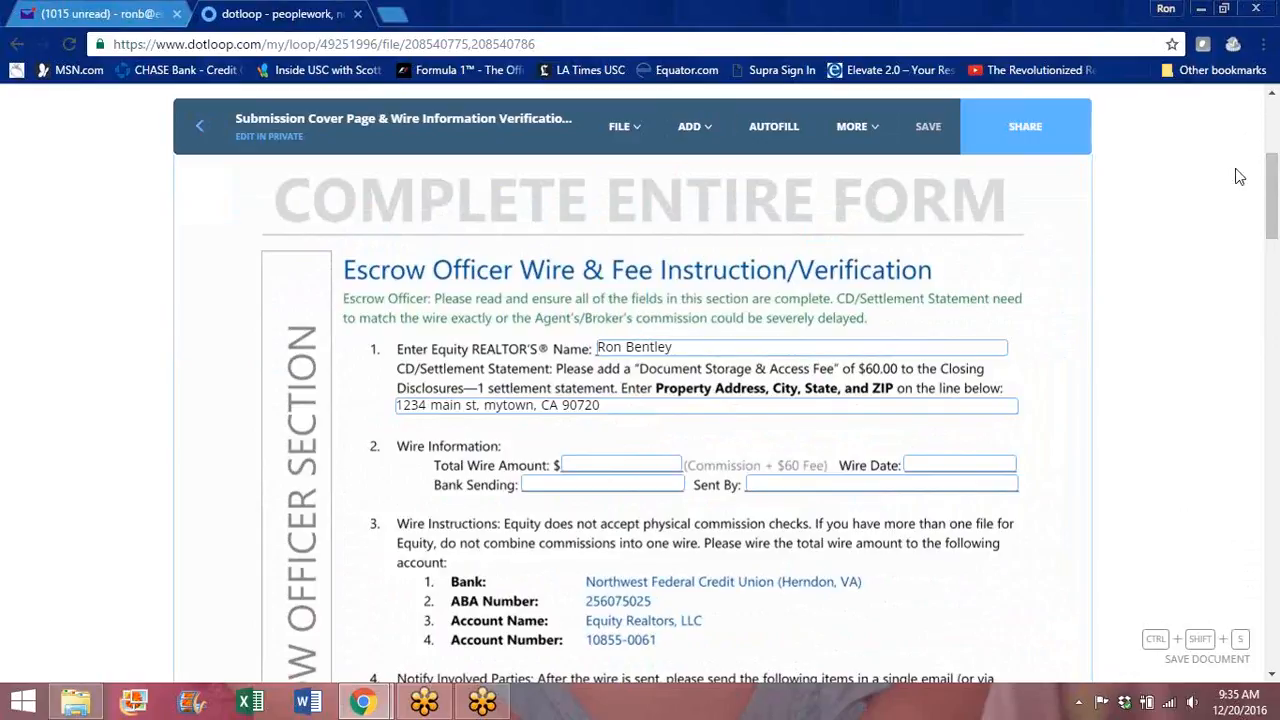
left_click_drag(1275, 197, 1274, 190)
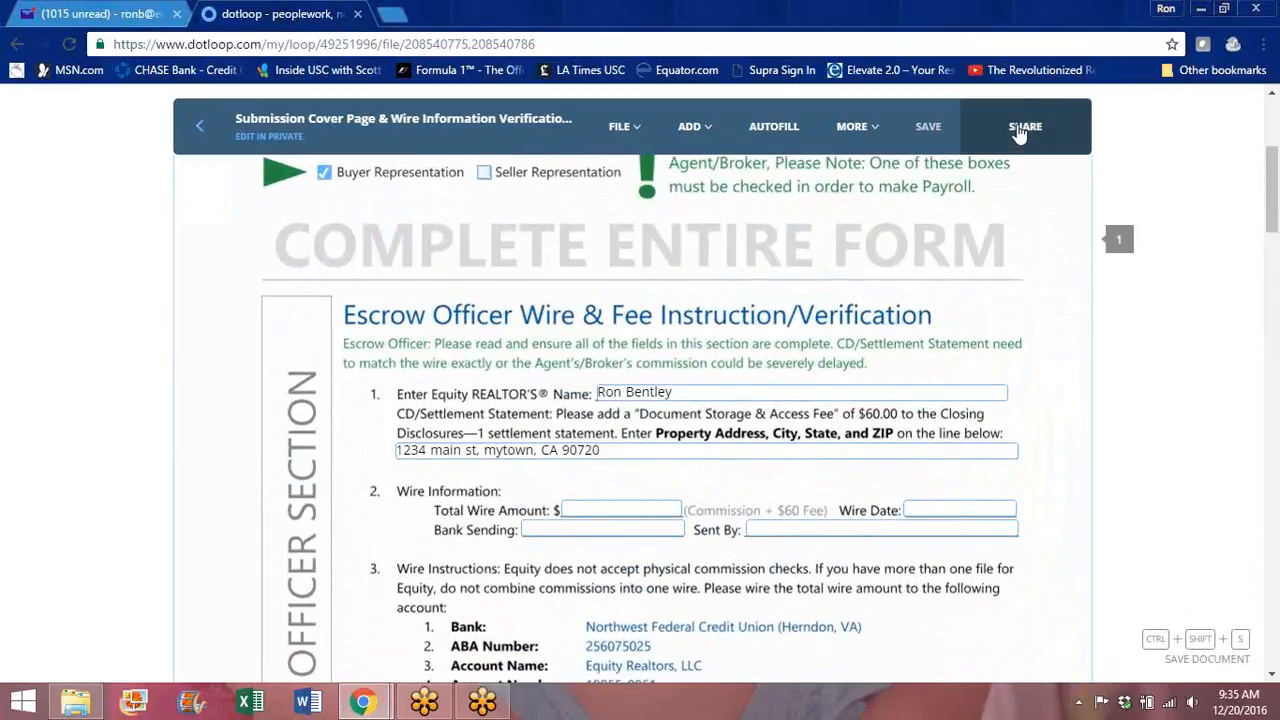
left_click(1020, 135)
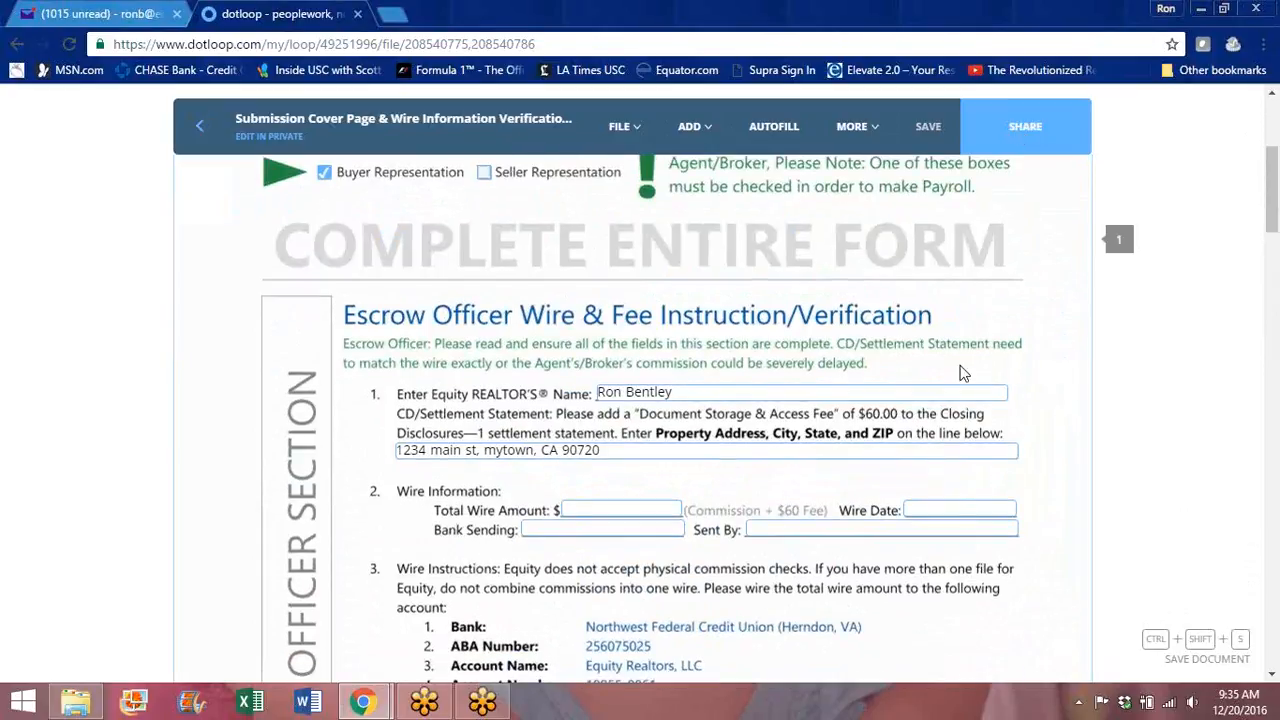
left_click(1045, 132)
left_click_drag(1275, 194, 1275, 216)
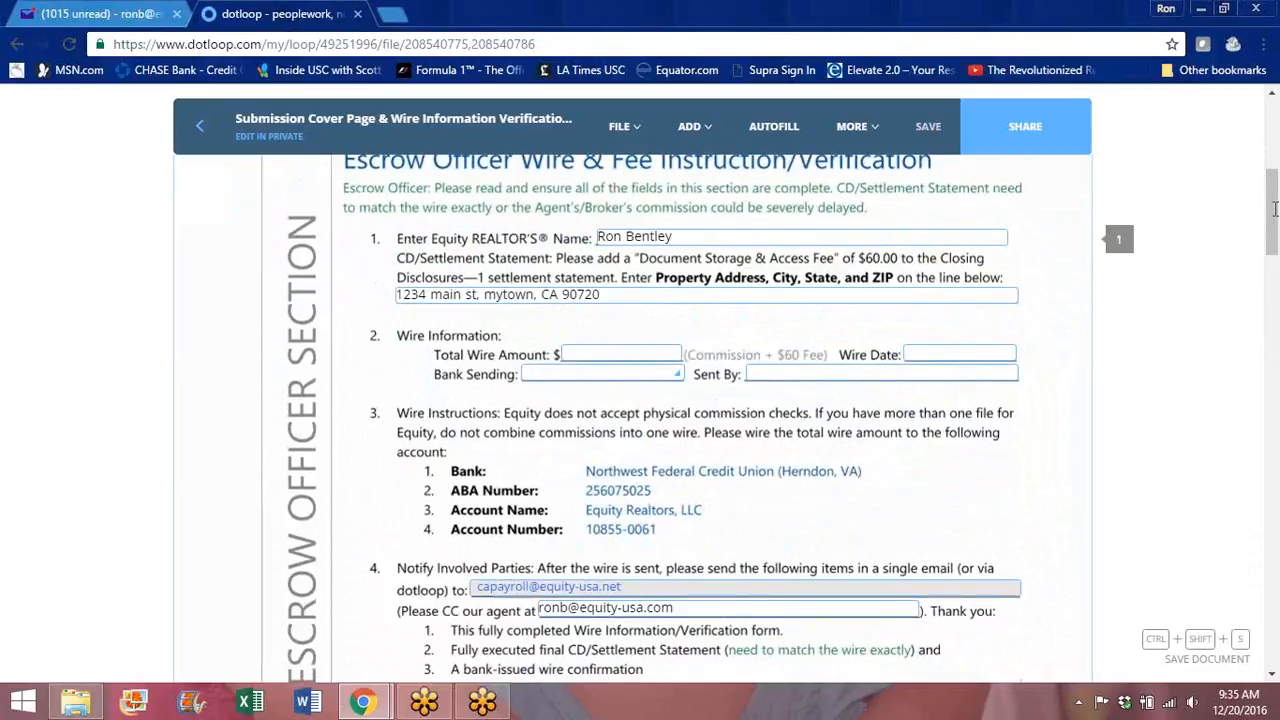
Step: Check the Total Wire Amount field, then go back to the loop's overview page
left_click(587, 354)
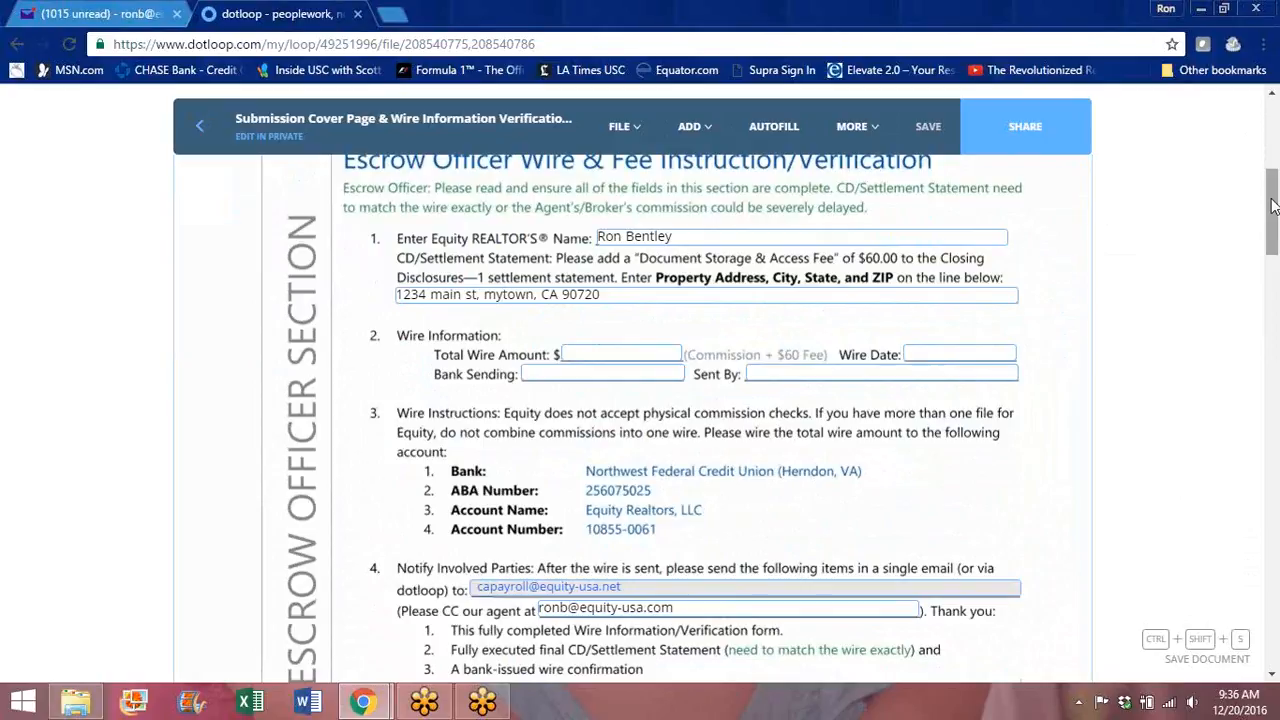
left_click_drag(1273, 206, 1273, 243)
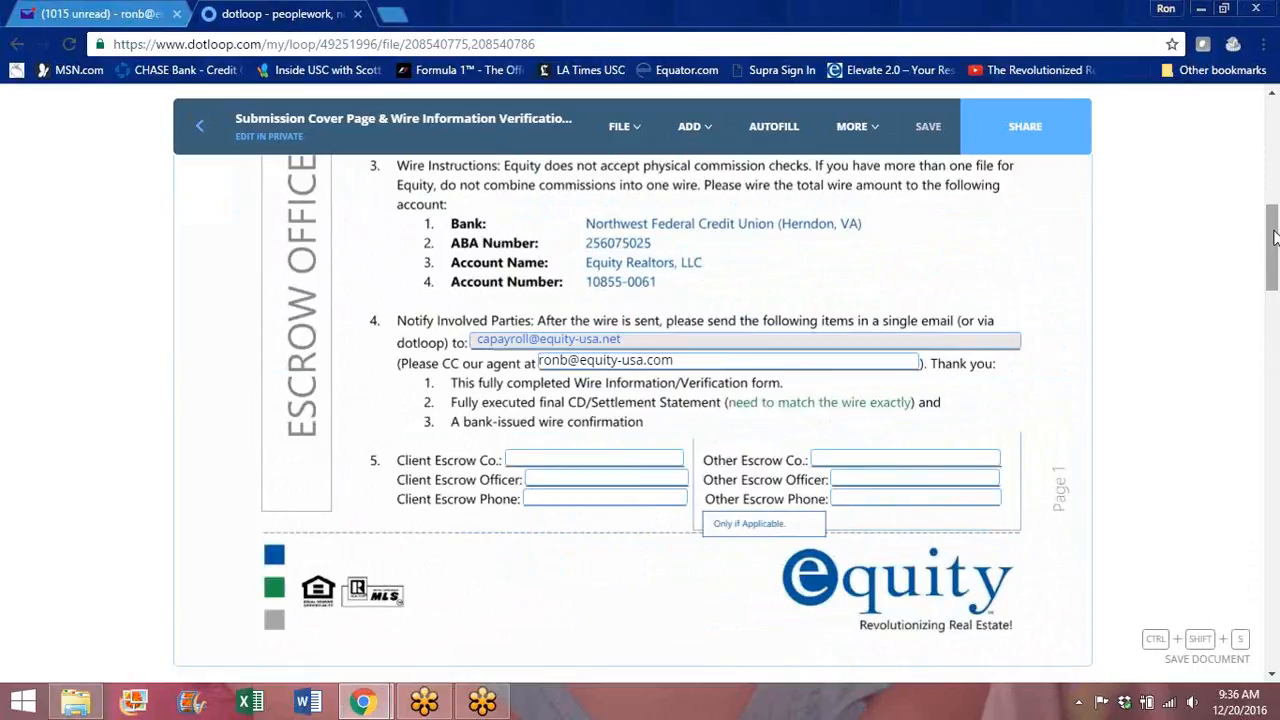
left_click_drag(1274, 236, 1274, 220)
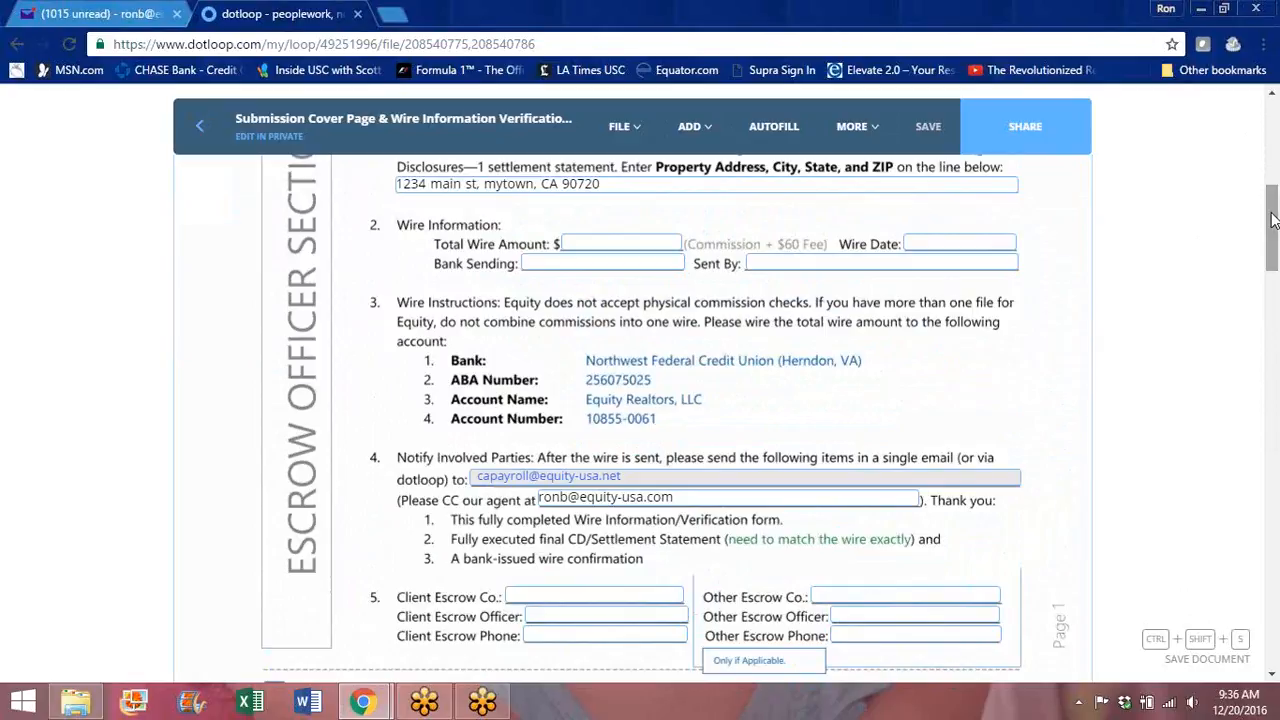
left_click(202, 129)
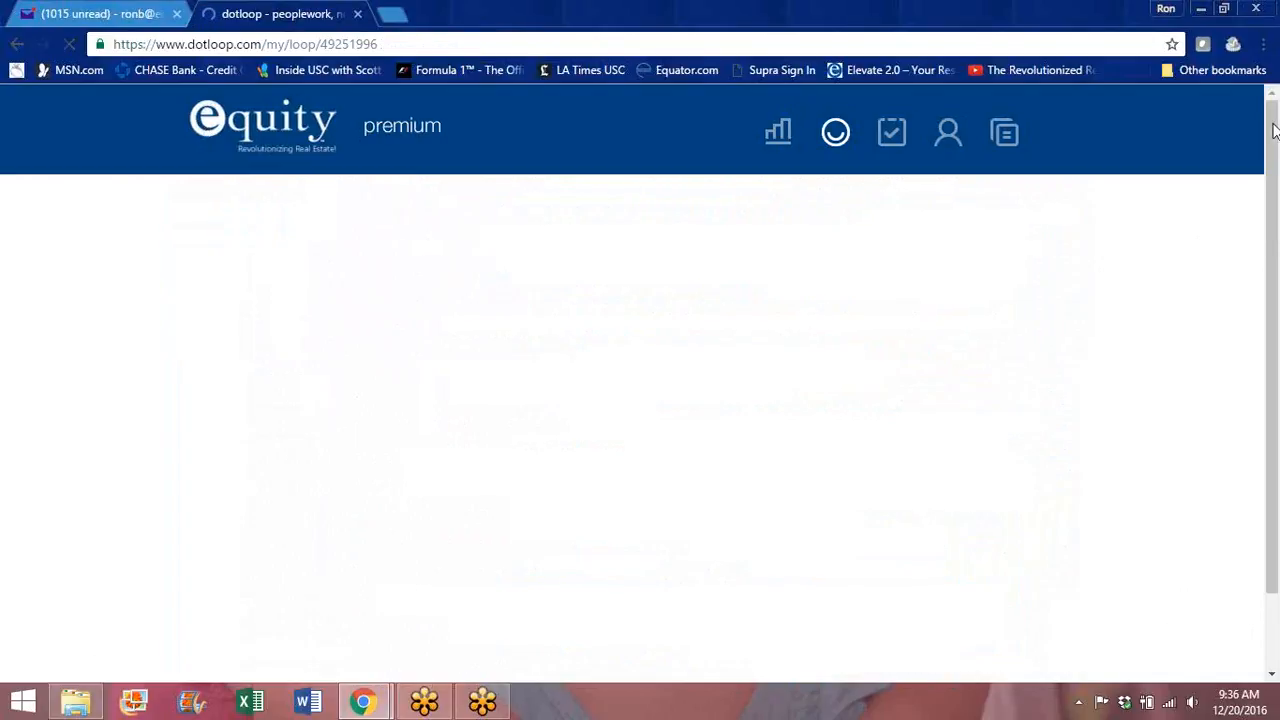
left_click_drag(1272, 130, 1266, 600)
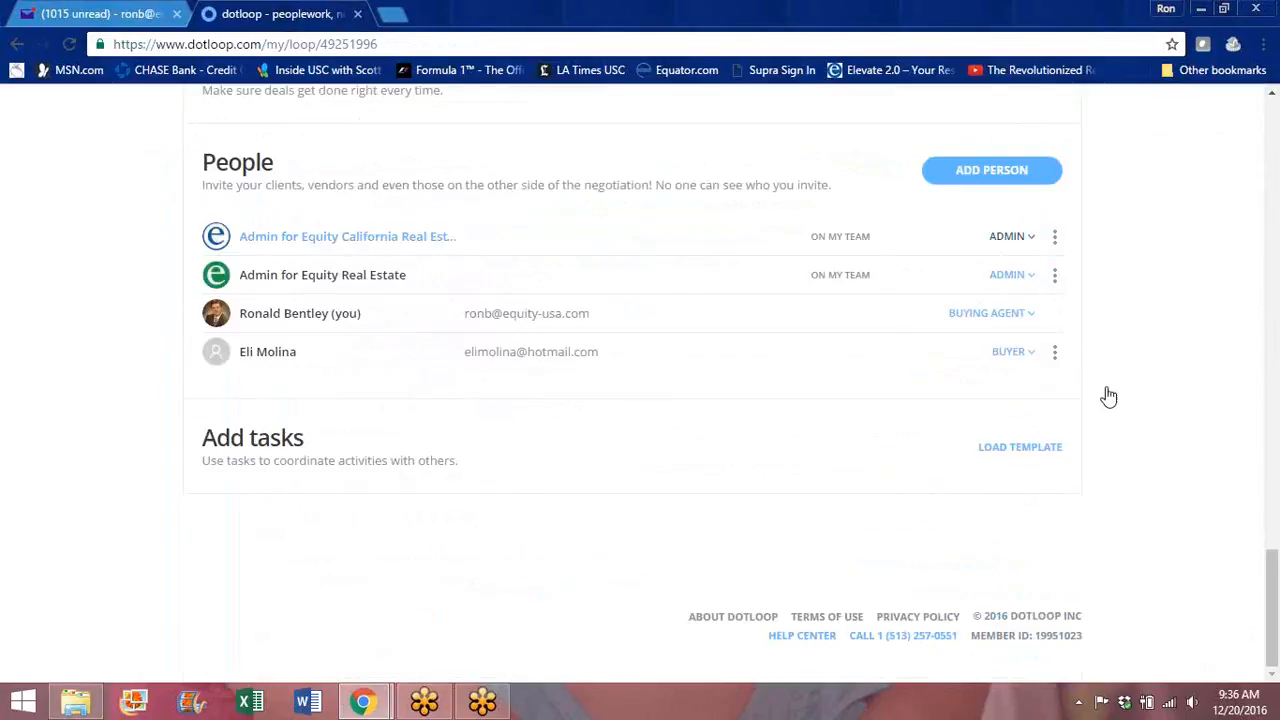
left_click(991, 176)
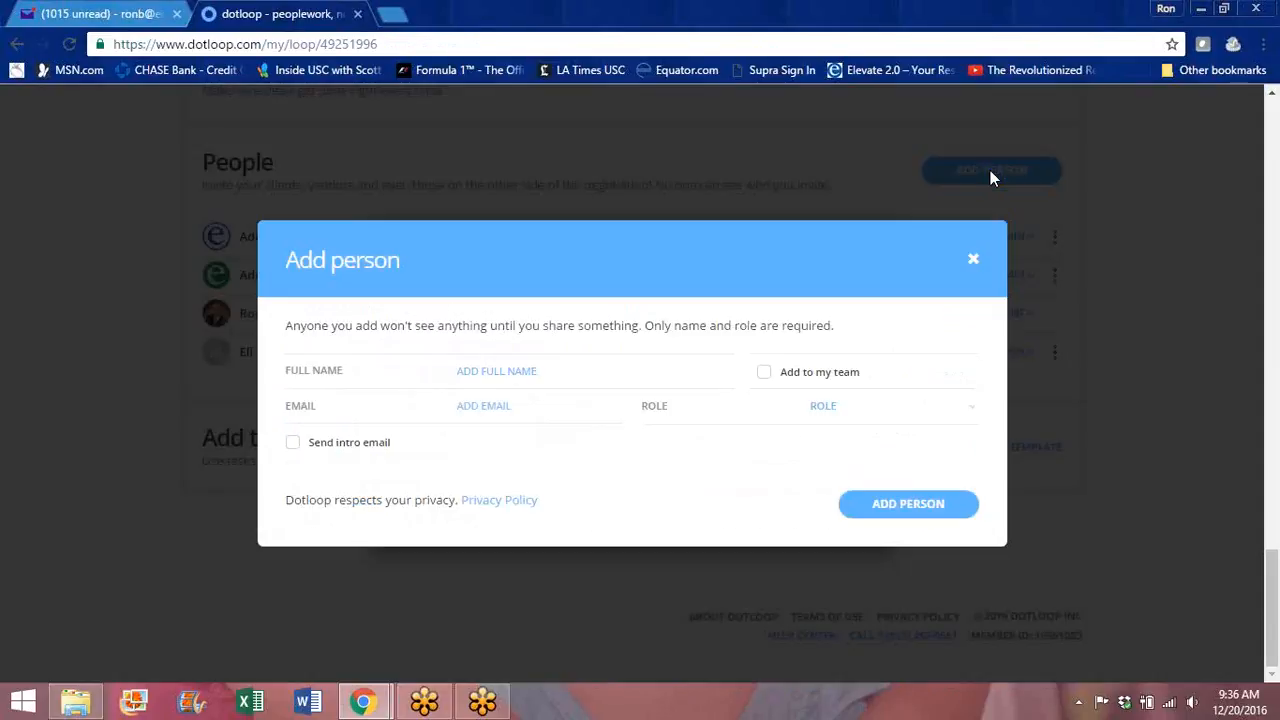
left_click(975, 414)
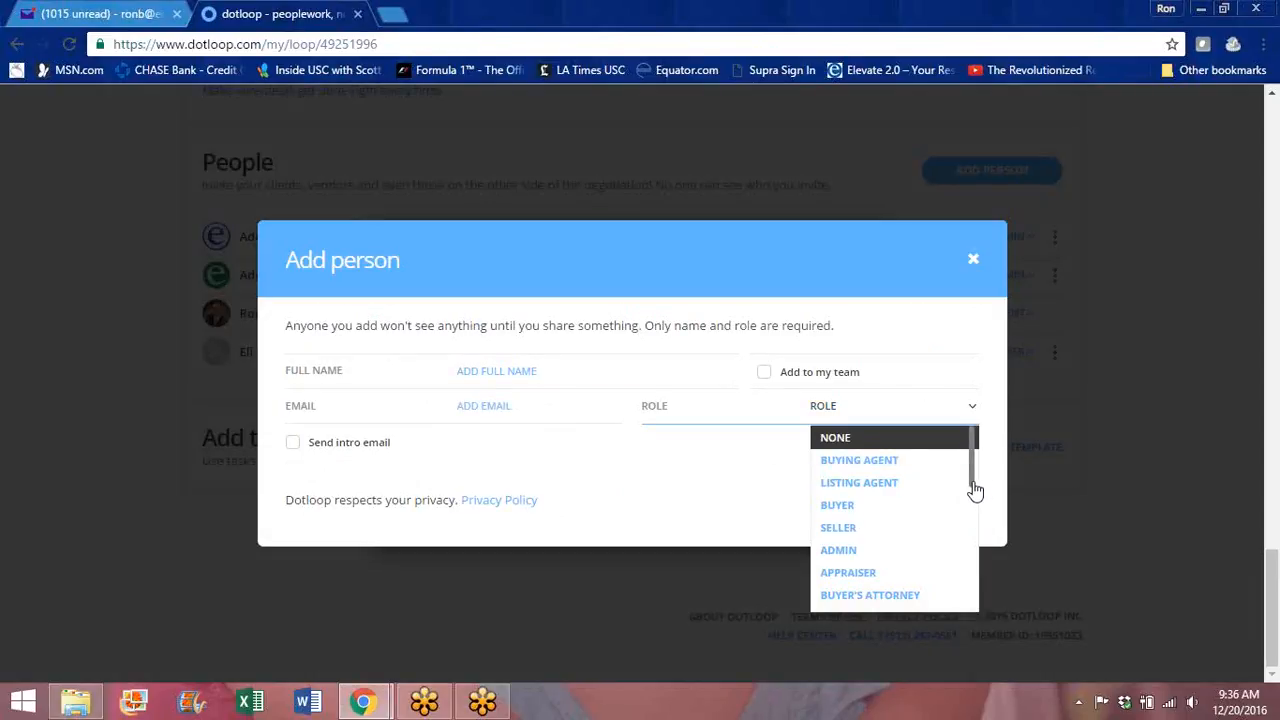
left_click_drag(972, 477, 971, 518)
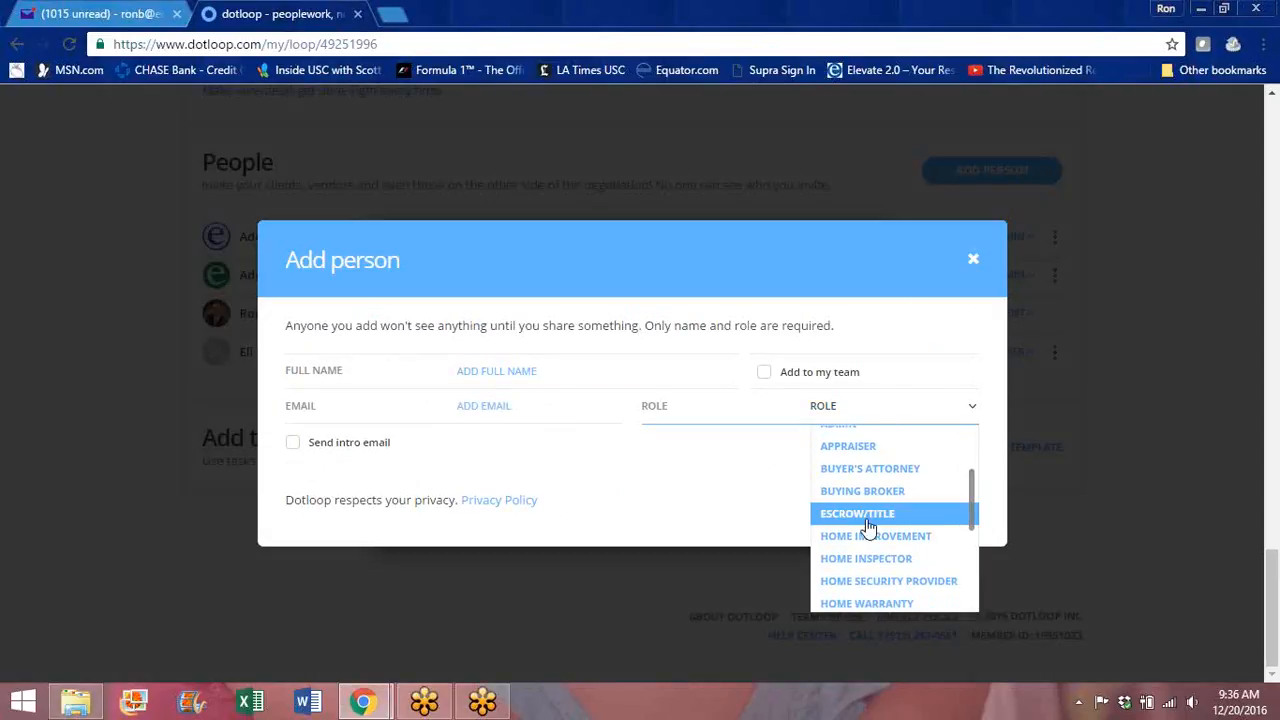
left_click(974, 263)
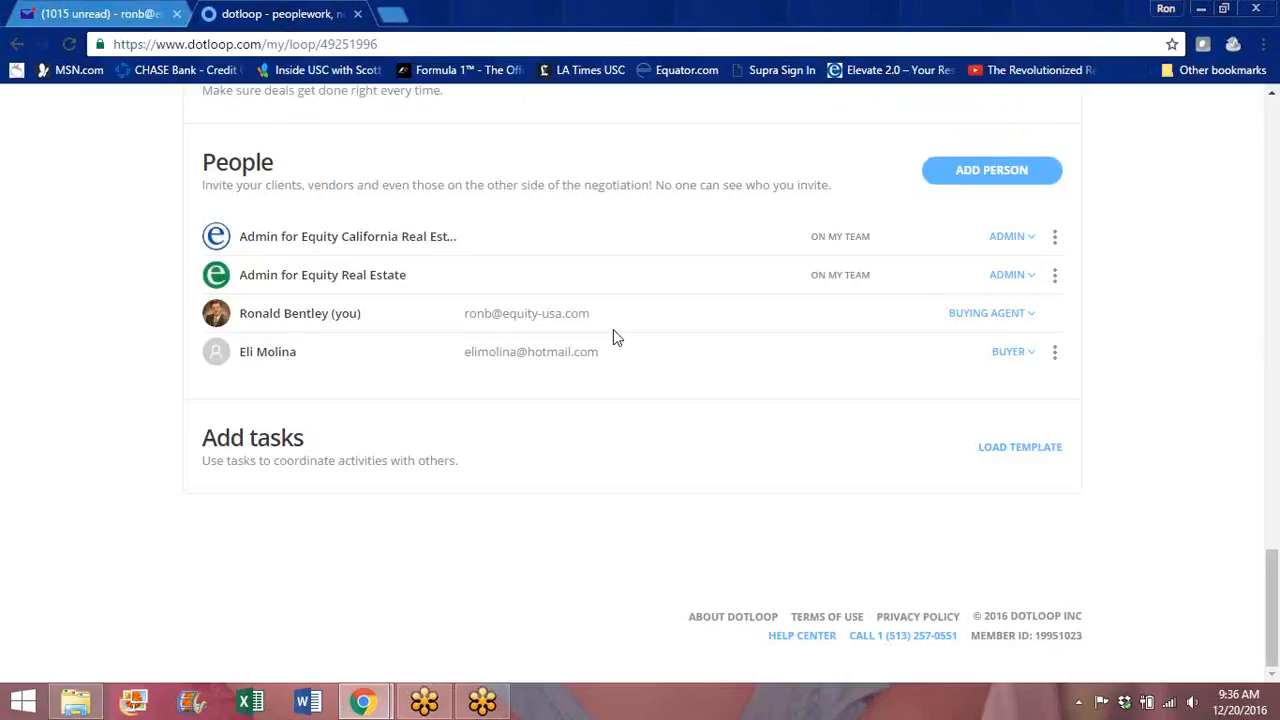
left_click_drag(1272, 608, 1273, 146)
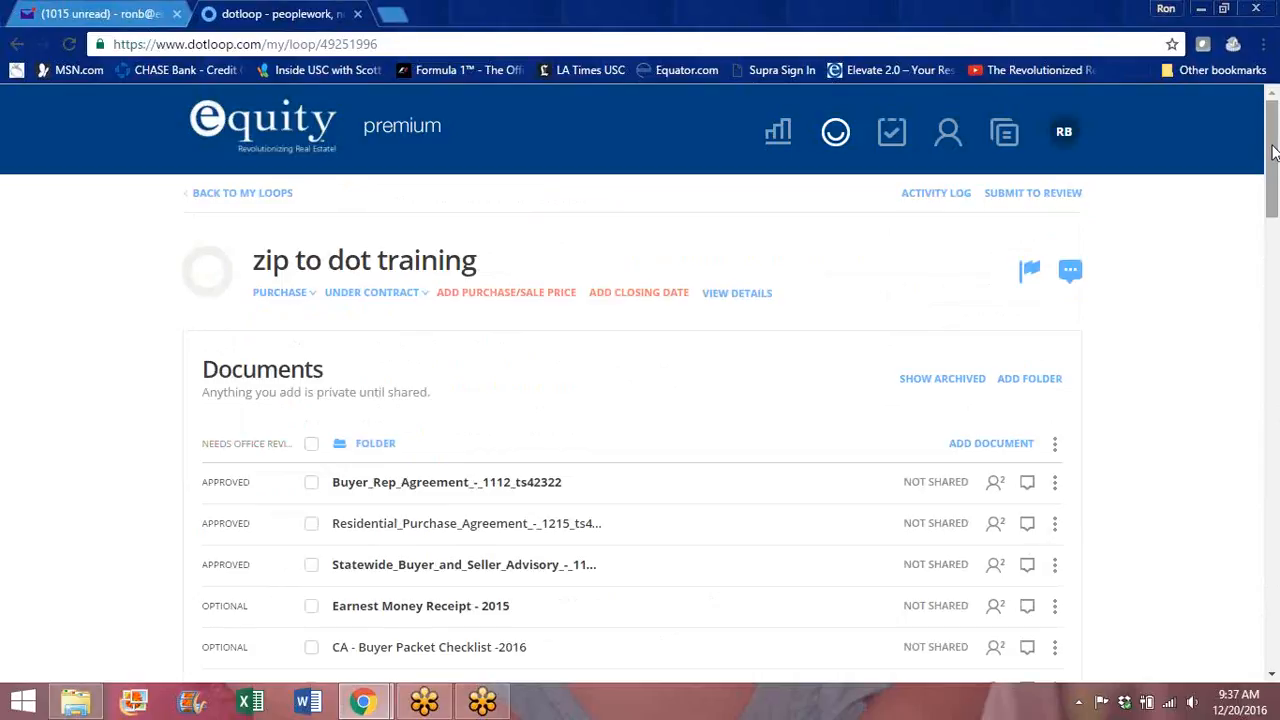
left_click_drag(1273, 150, 1274, 282)
left_click(450, 283)
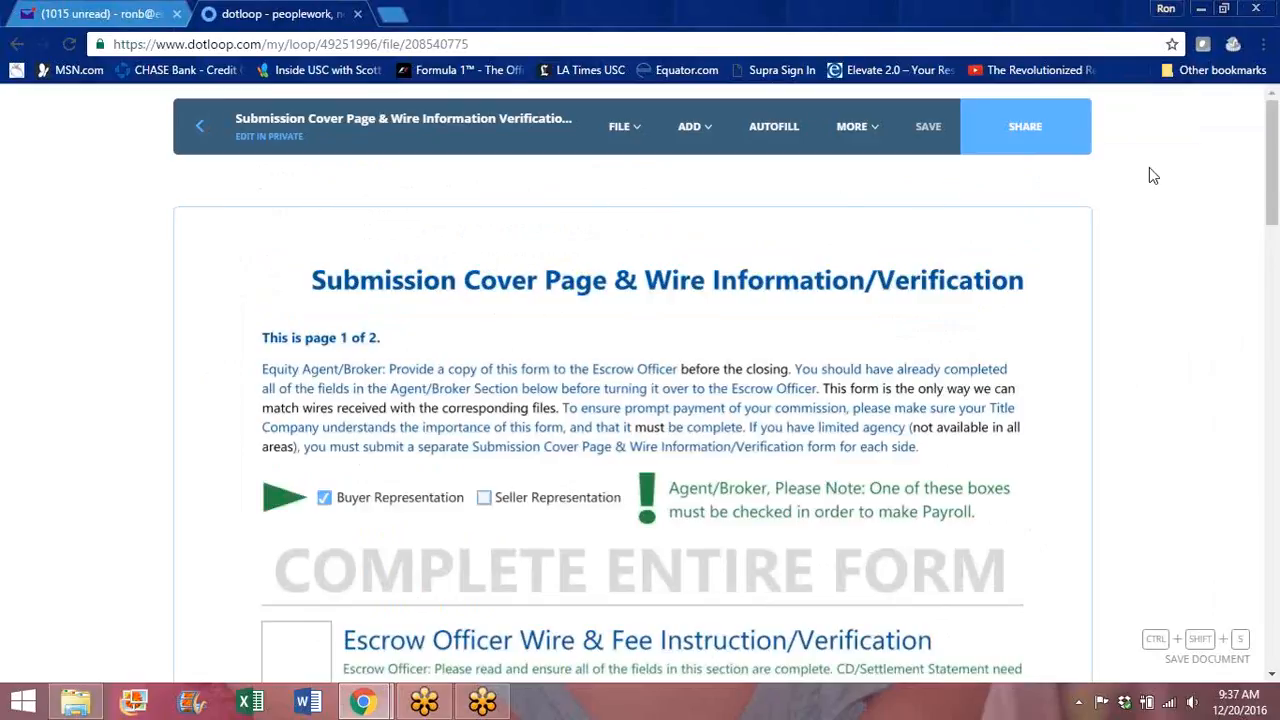
left_click_drag(1273, 170, 1272, 273)
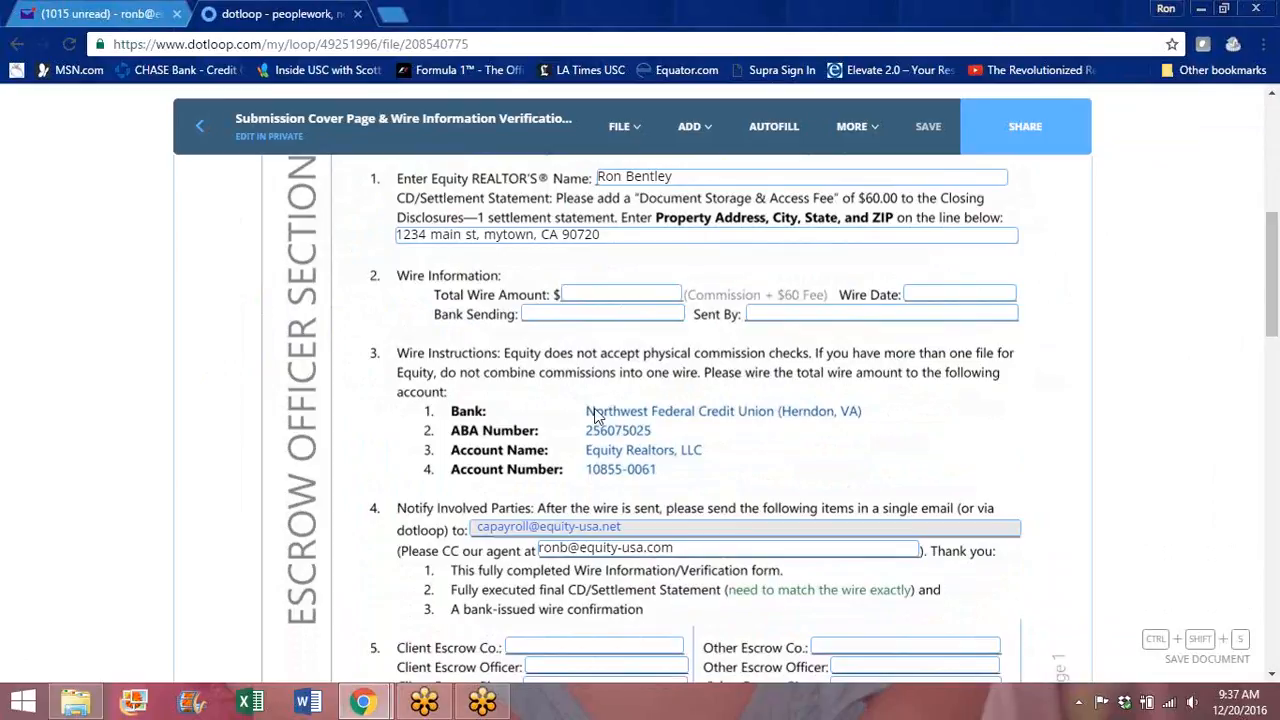
left_click_drag(1274, 272, 1275, 219)
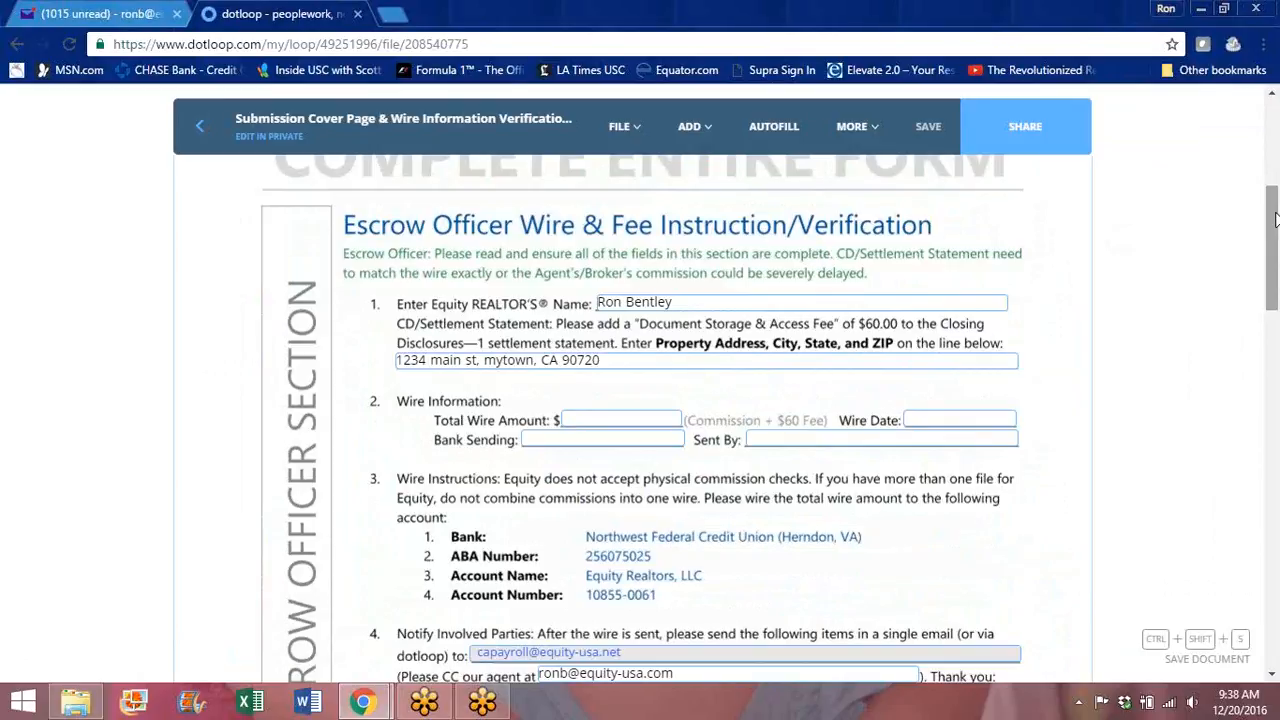
mouse_move(1275, 219)
left_mouse_down()
mouse_move(1277, 288)
mouse_move(1276, 275)
left_mouse_up()
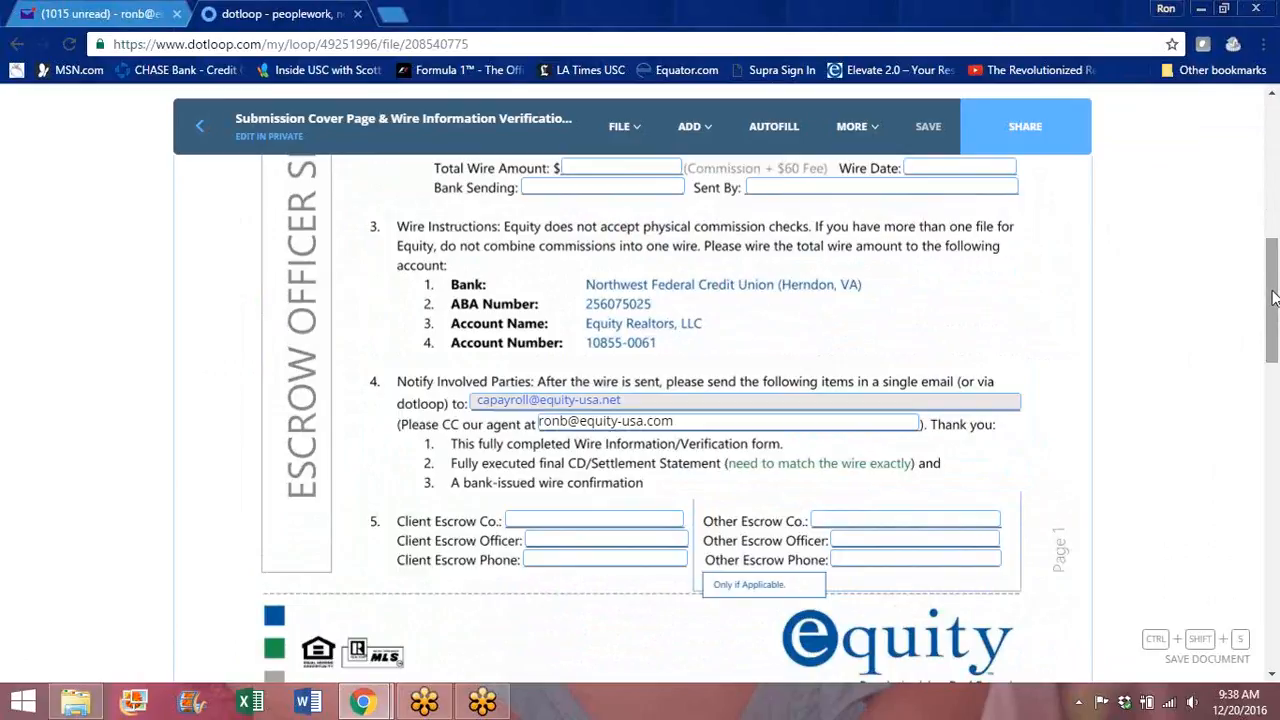
left_click_drag(1273, 297, 1277, 603)
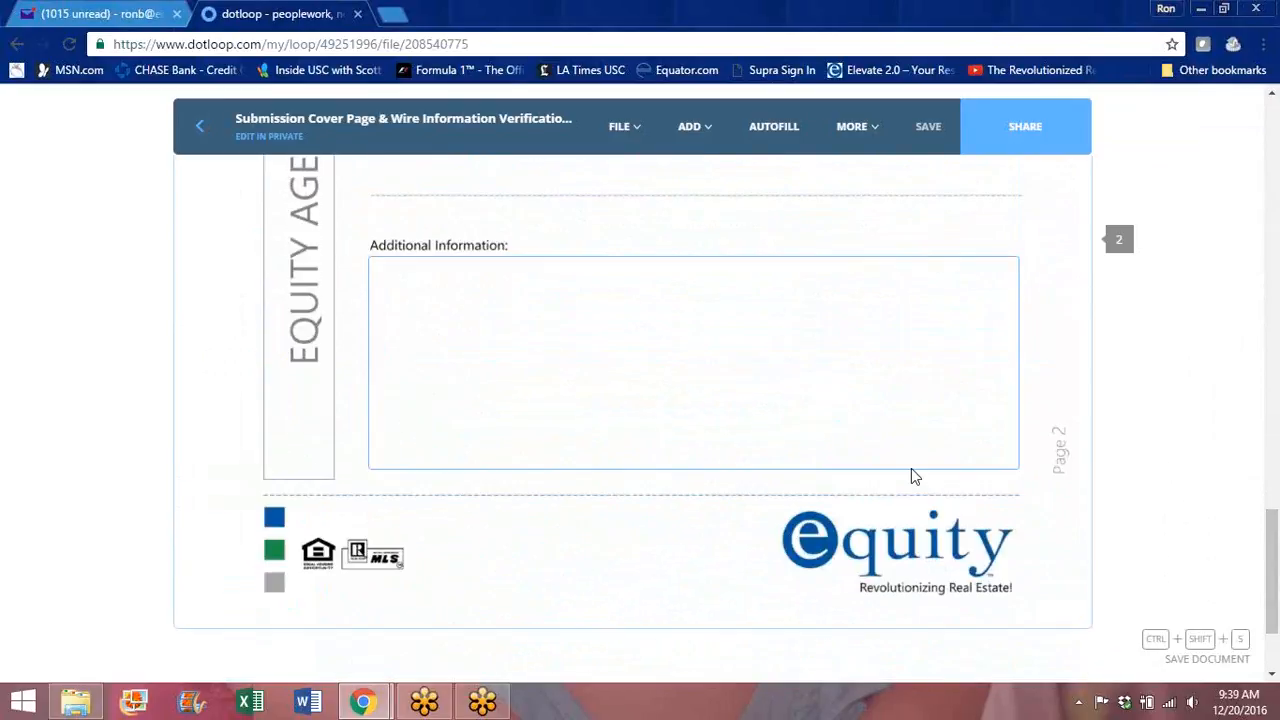
left_click(694, 126)
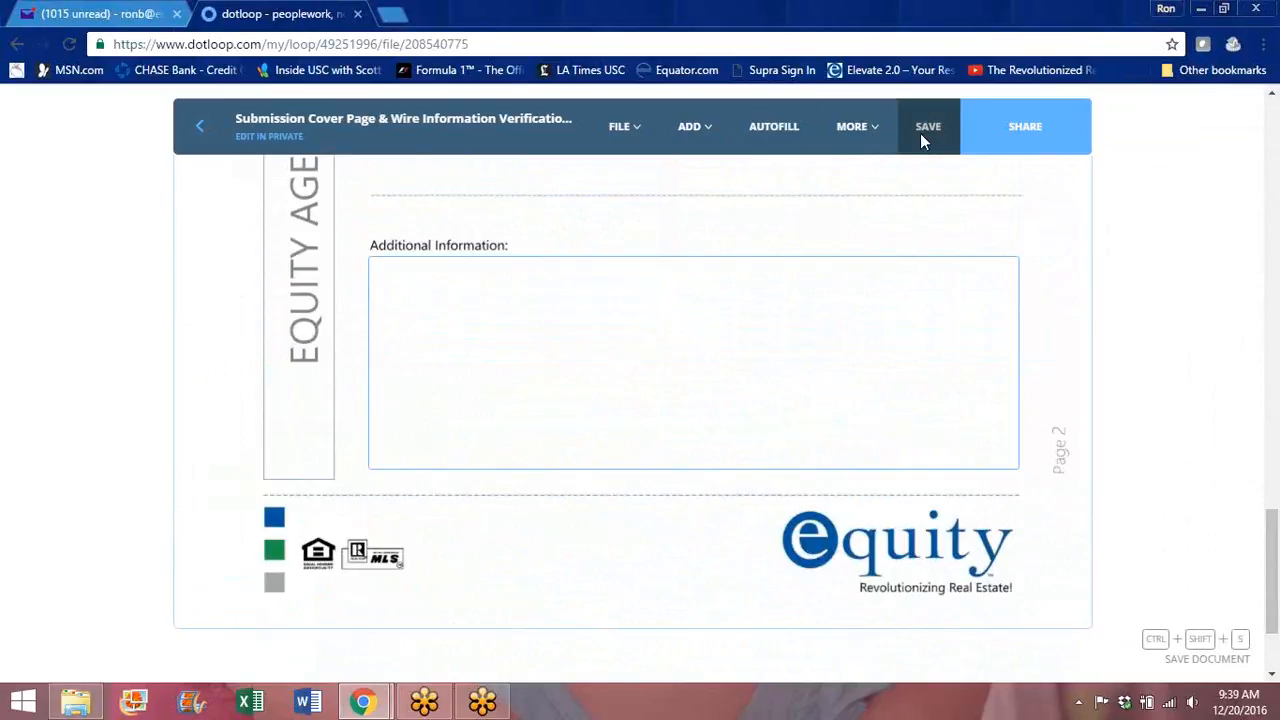
left_click(200, 131)
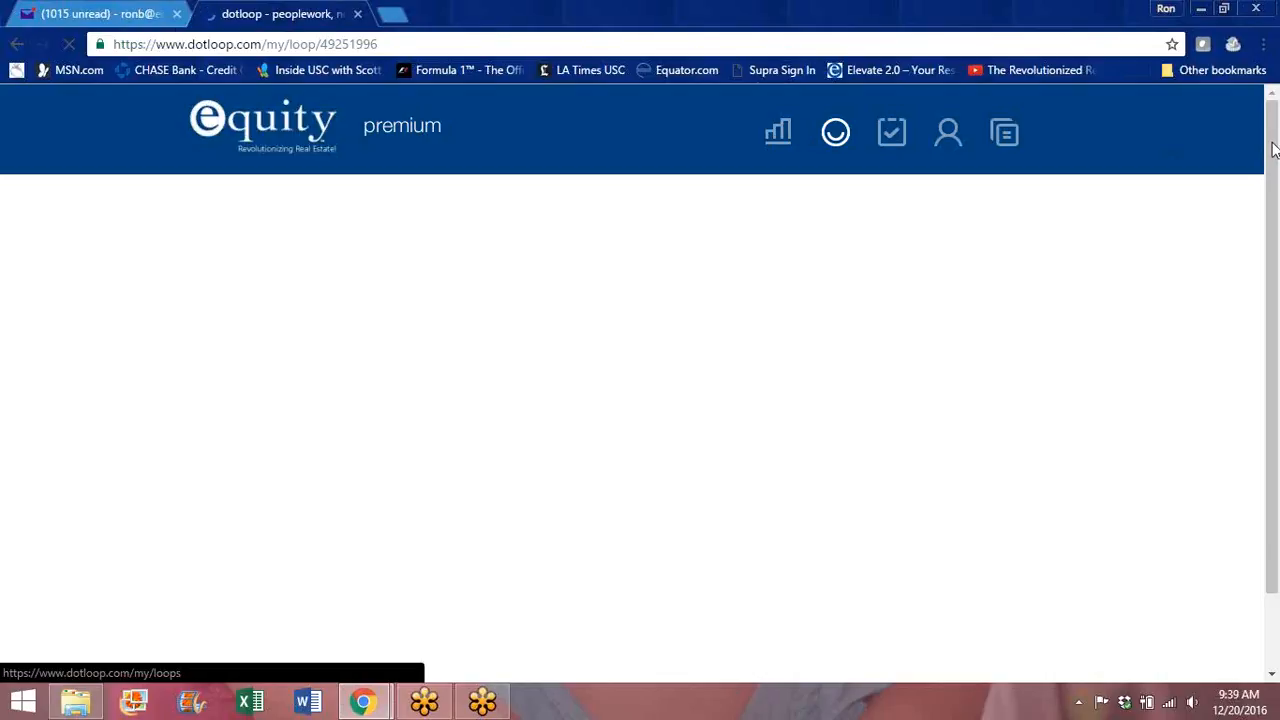
Step: Open Document Storage and Access Fee - 2015 and scroll down to its signature line
scroll(1273, 148, "down", 5)
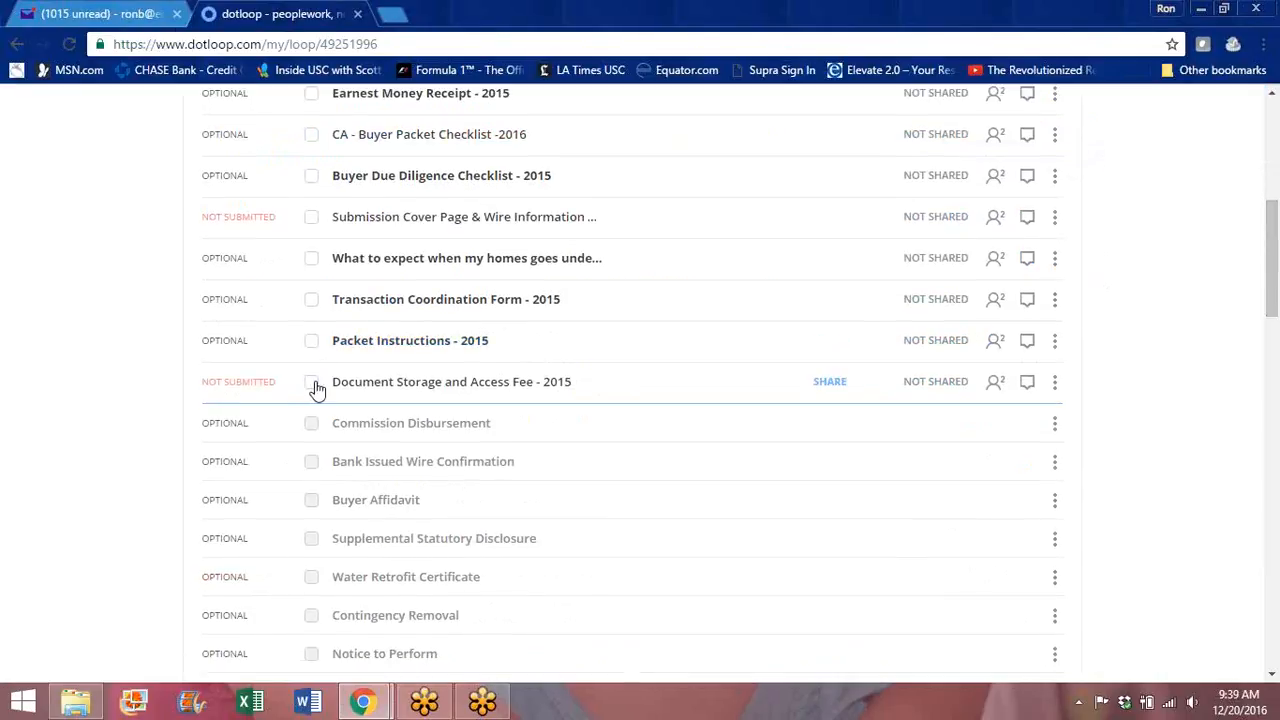
left_click(384, 387)
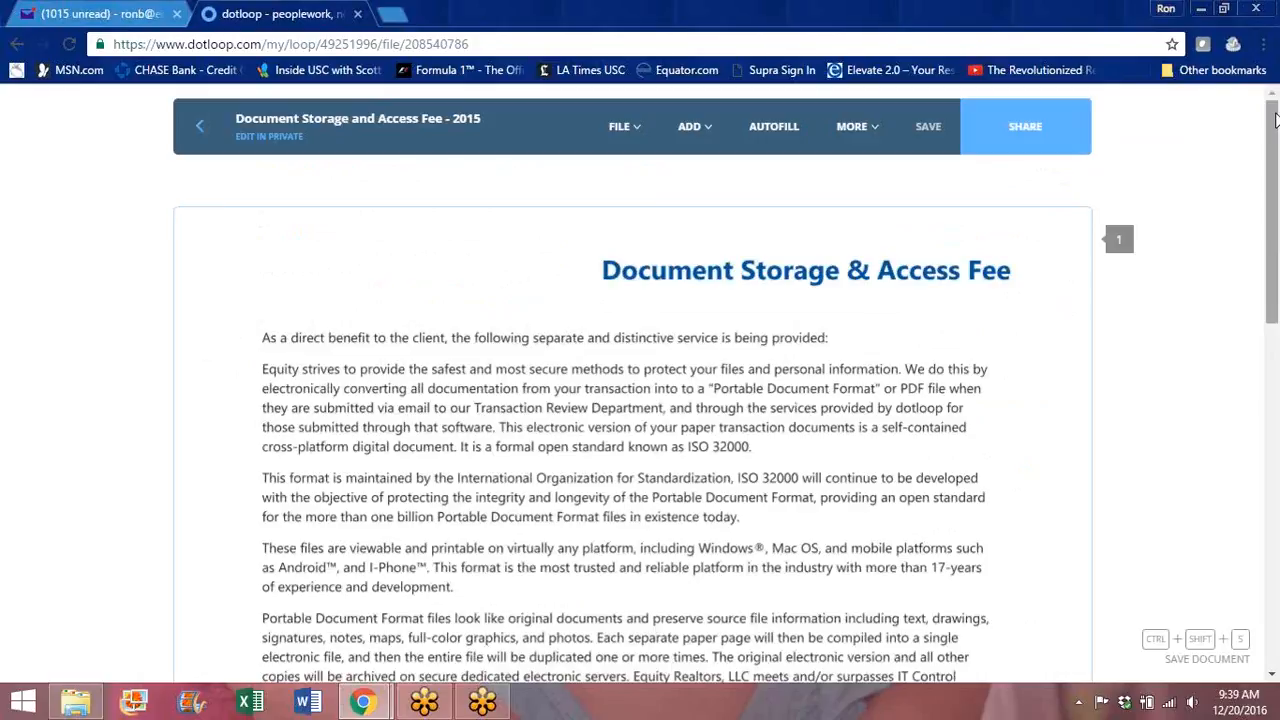
left_click_drag(1275, 120, 1275, 177)
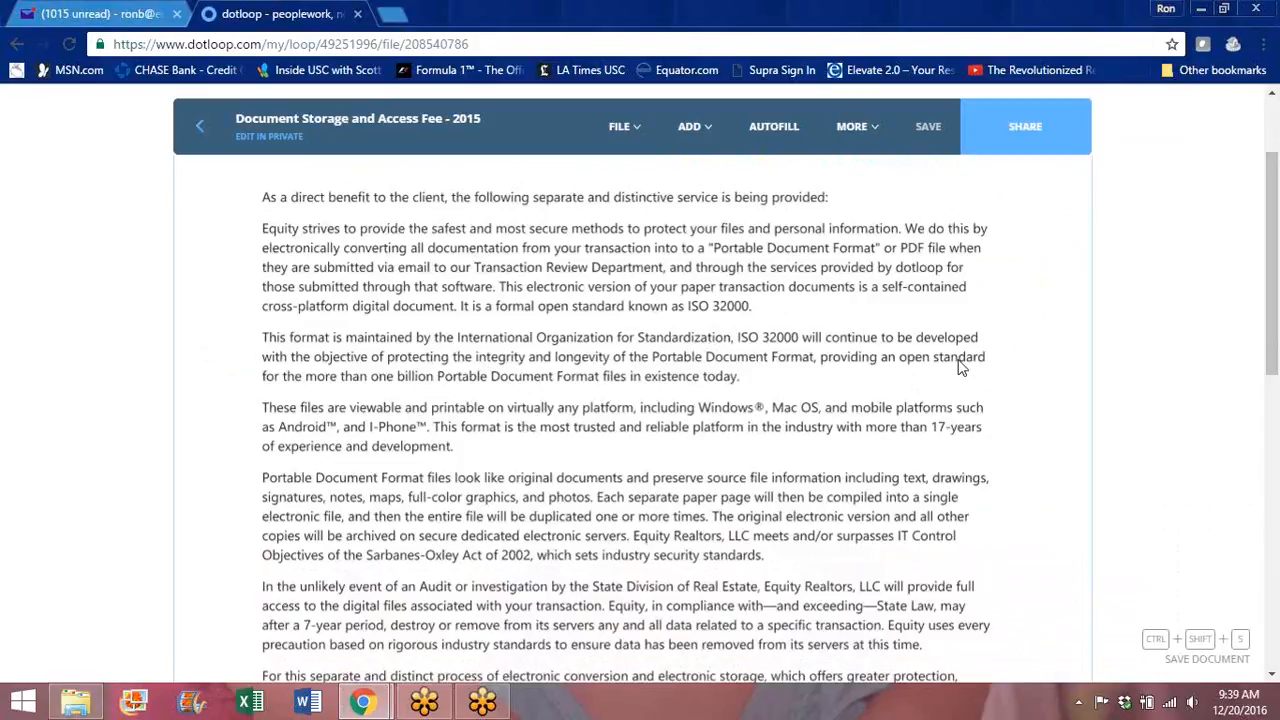
left_click_drag(1272, 193, 1272, 243)
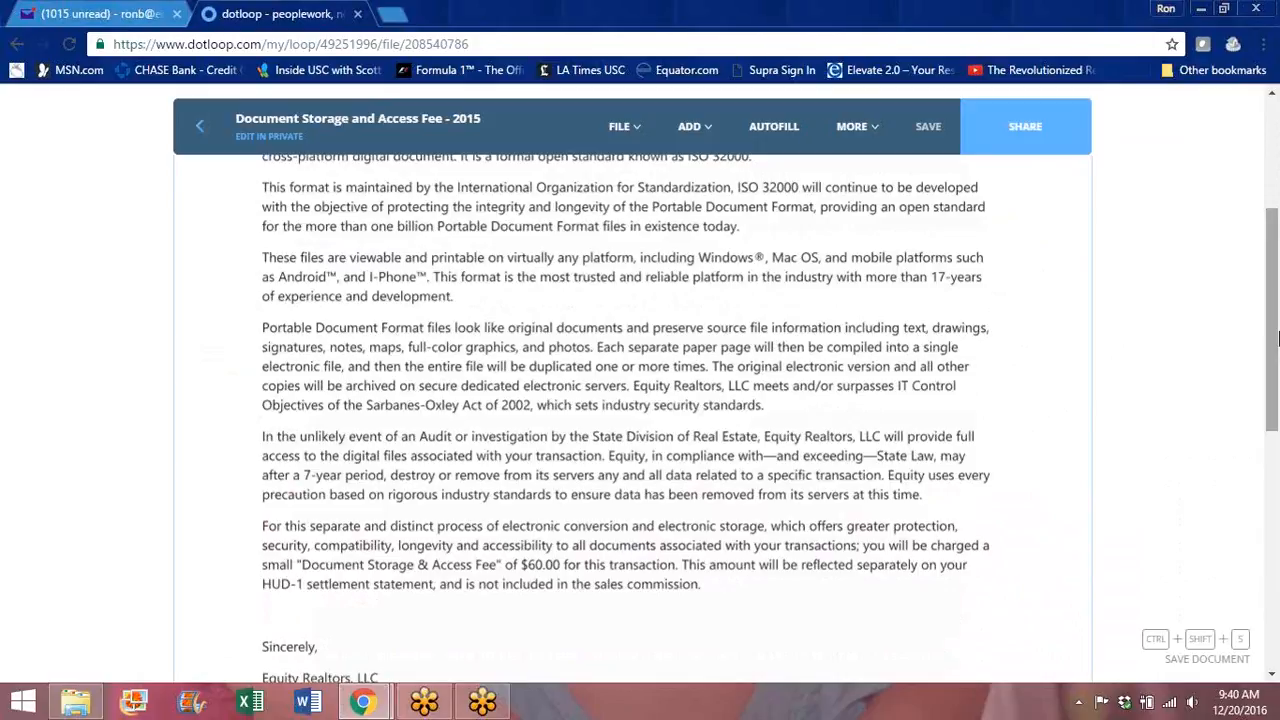
left_click_drag(1274, 332, 1274, 430)
Step: Assign the SIGN HERE signature field to the buyer, then return to the document's top
left_click(480, 528)
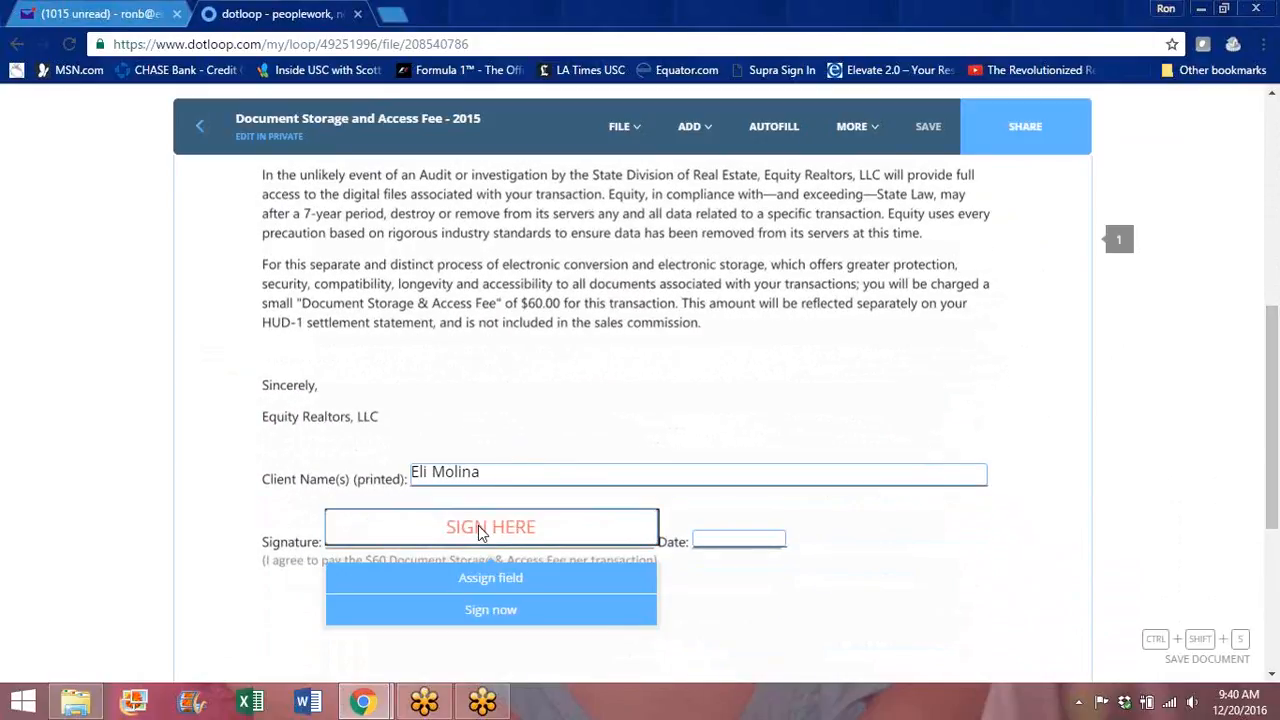
left_click(490, 580)
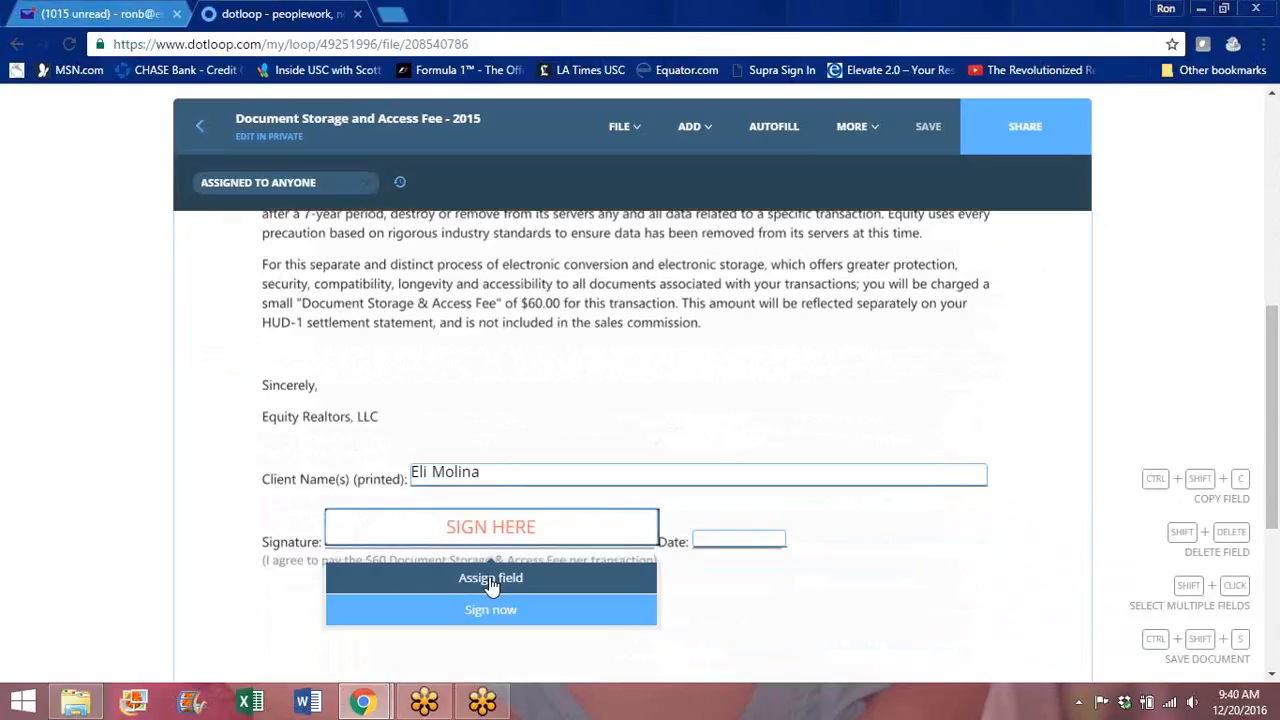
left_click(240, 221)
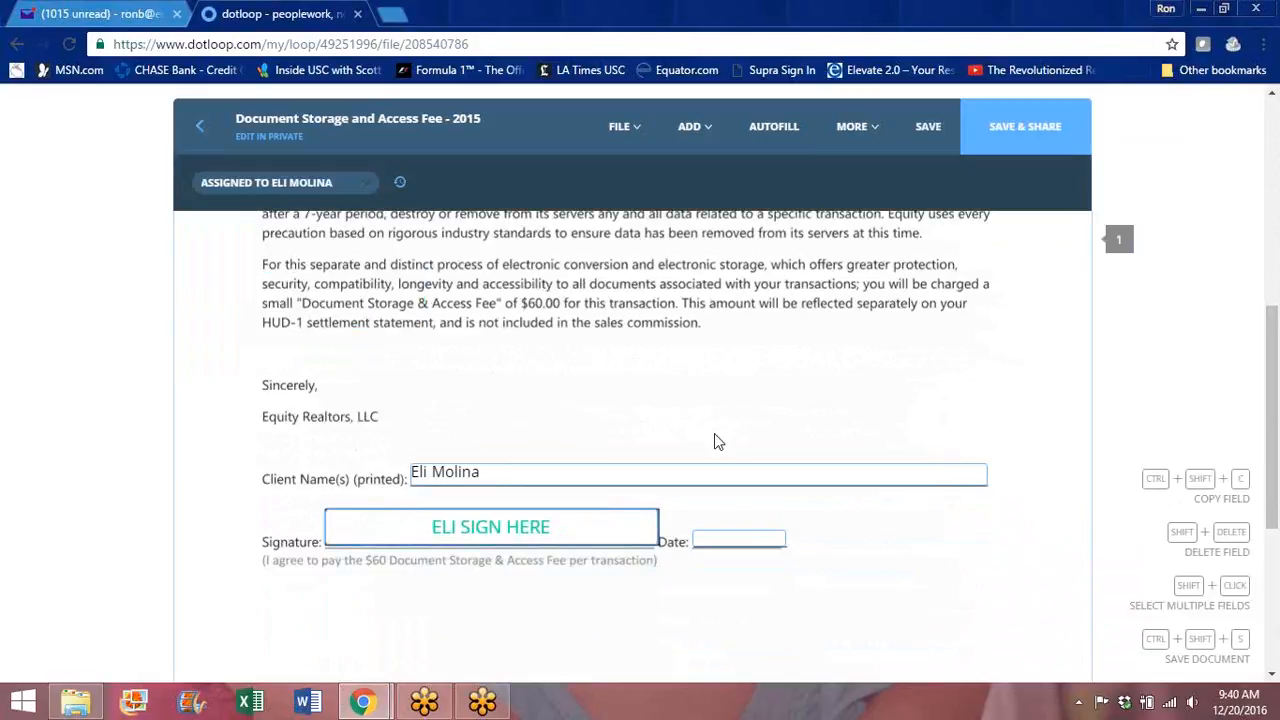
left_click_drag(1275, 360, 1262, 288)
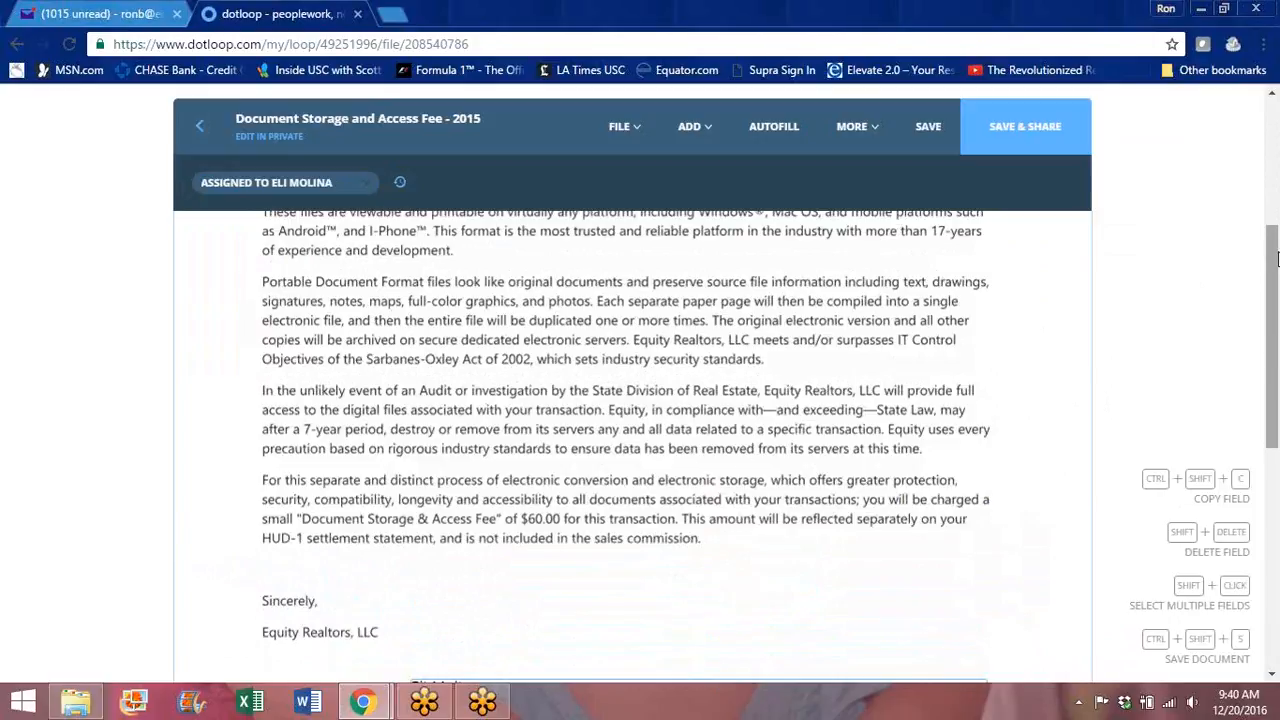
mouse_move(1273, 252)
left_mouse_down()
mouse_move(1275, 485)
mouse_move(1242, 100)
left_mouse_up()
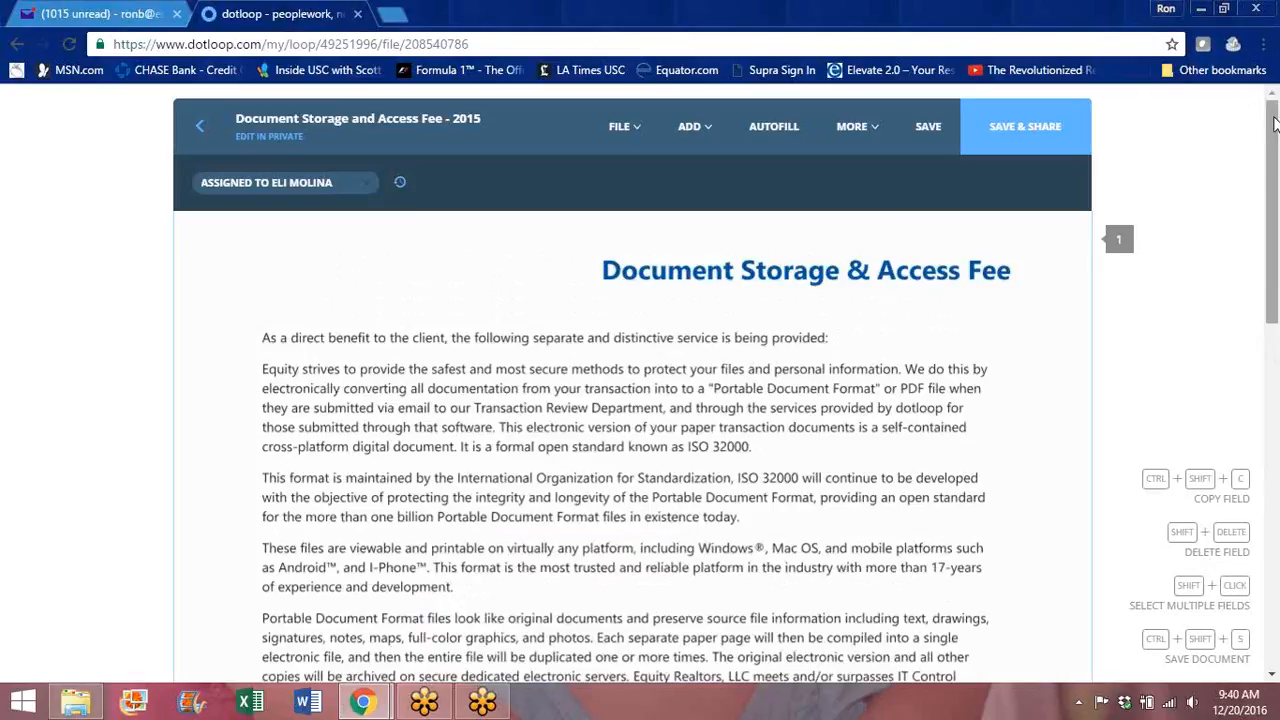
mouse_move(1275, 124)
left_mouse_down()
mouse_move(1275, 139)
mouse_move(1275, 124)
left_mouse_up()
left_click_drag(1274, 220, 1273, 230)
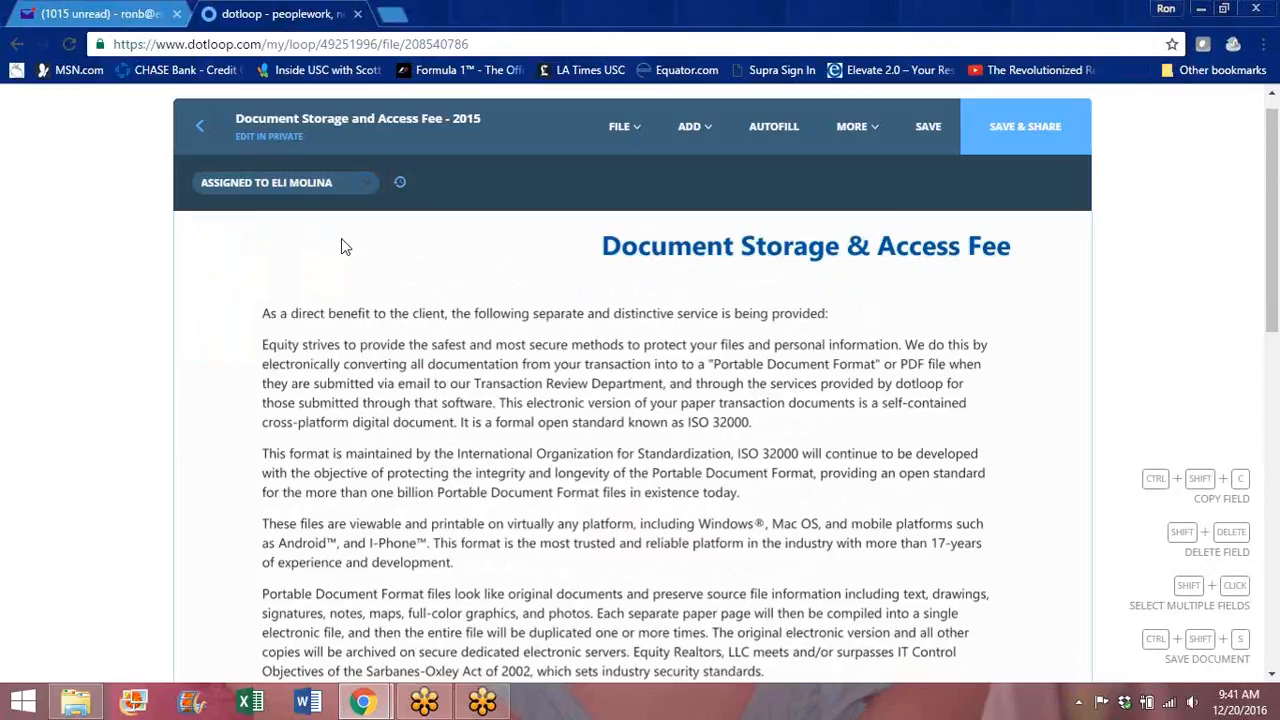
Step: Leave the document saving its changes, then browse the loop's documents list to the optional forms
left_click(203, 131)
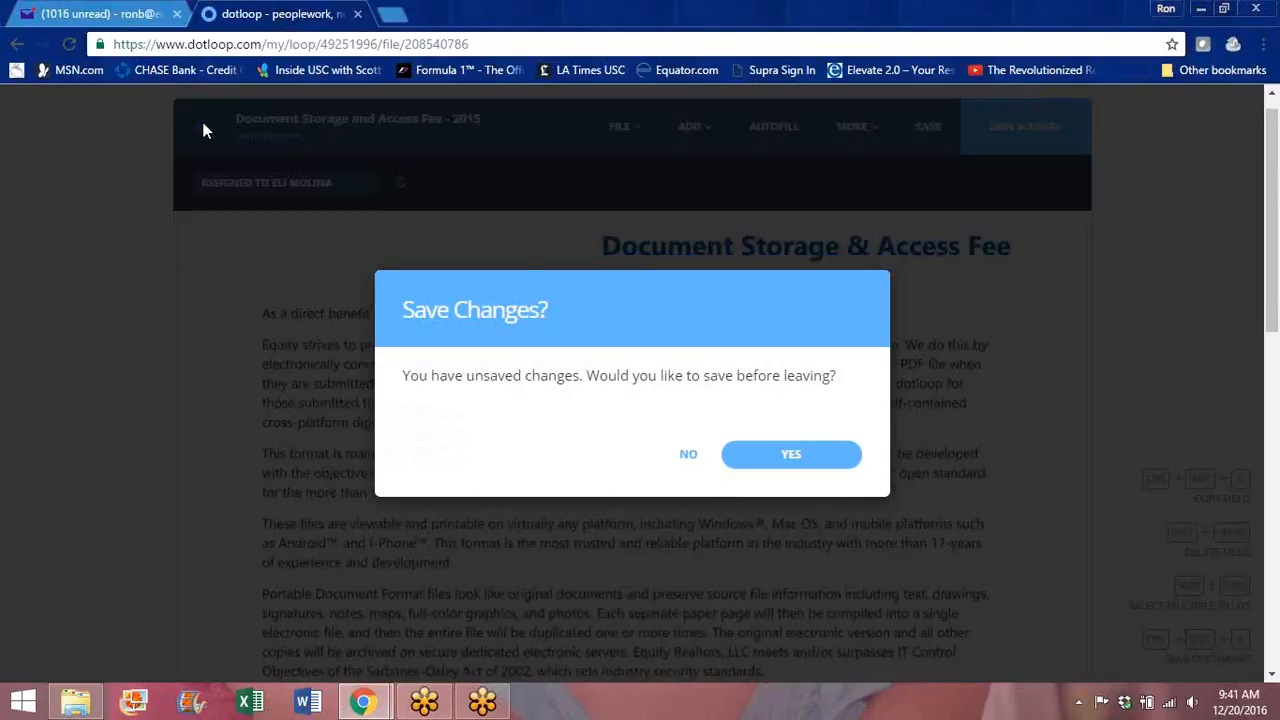
left_click(776, 460)
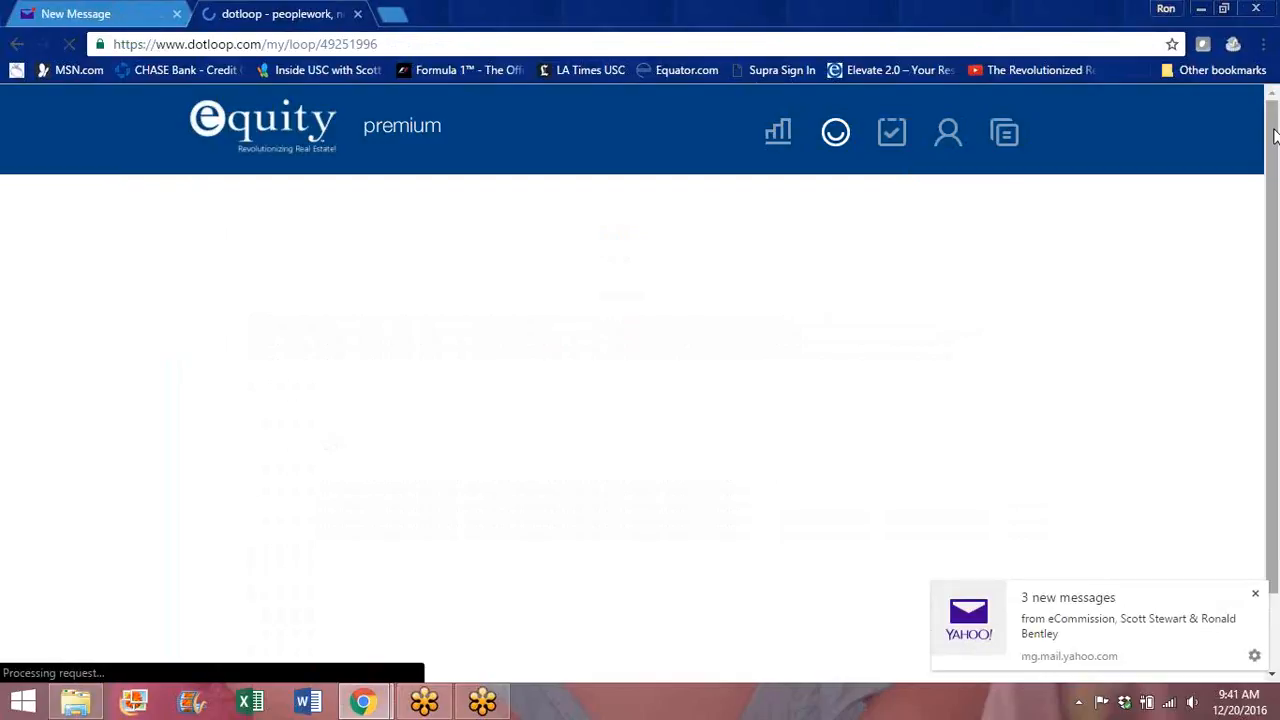
left_click_drag(1274, 140, 1274, 293)
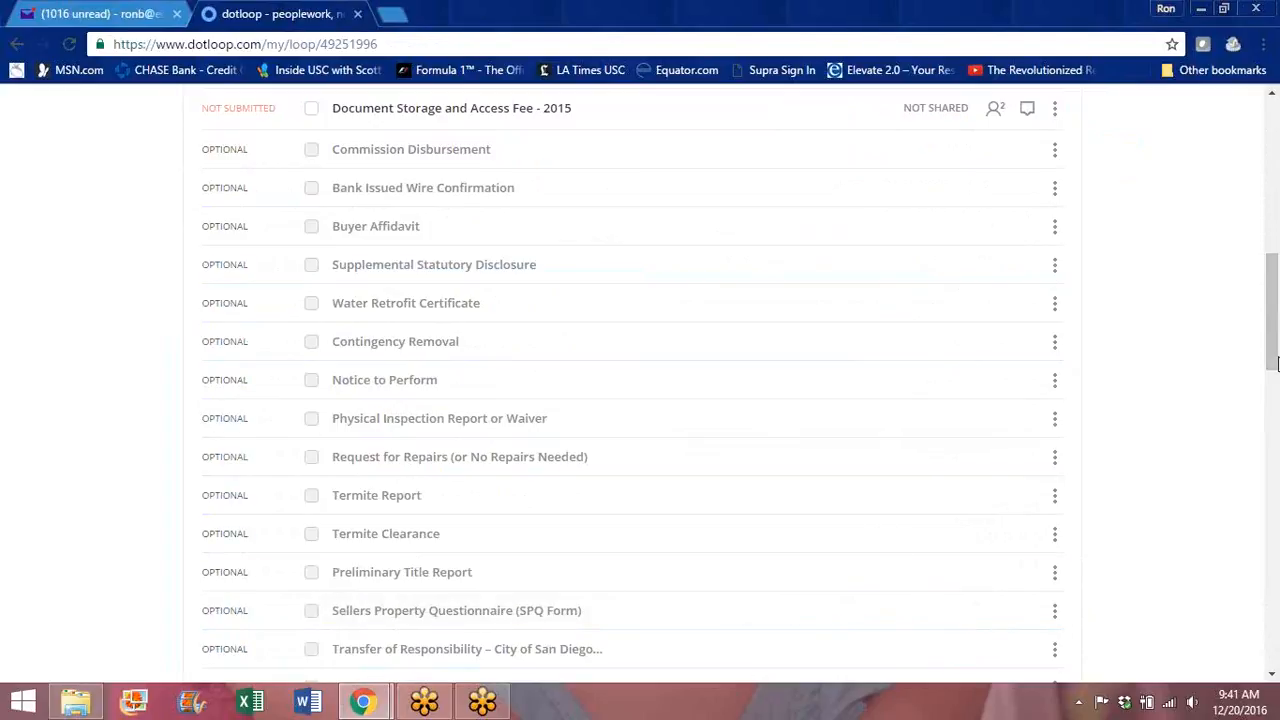
left_click_drag(1273, 325, 1275, 378)
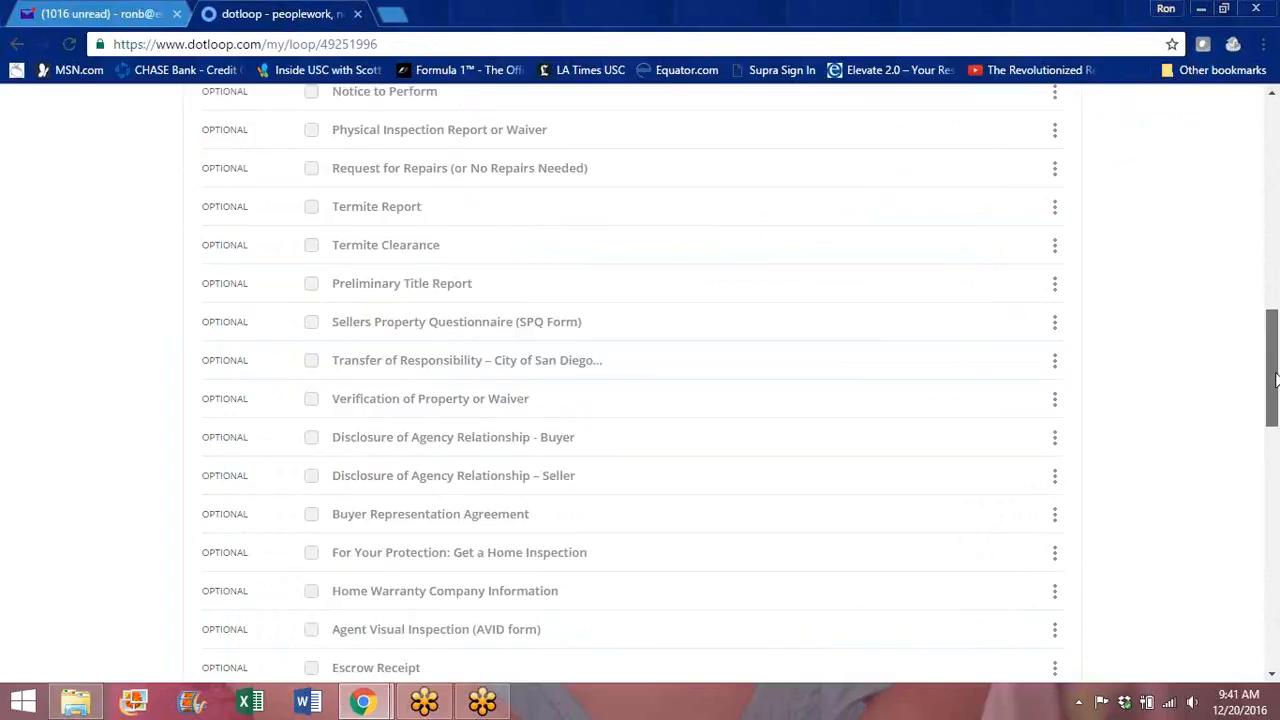
left_click_drag(1275, 378, 1275, 462)
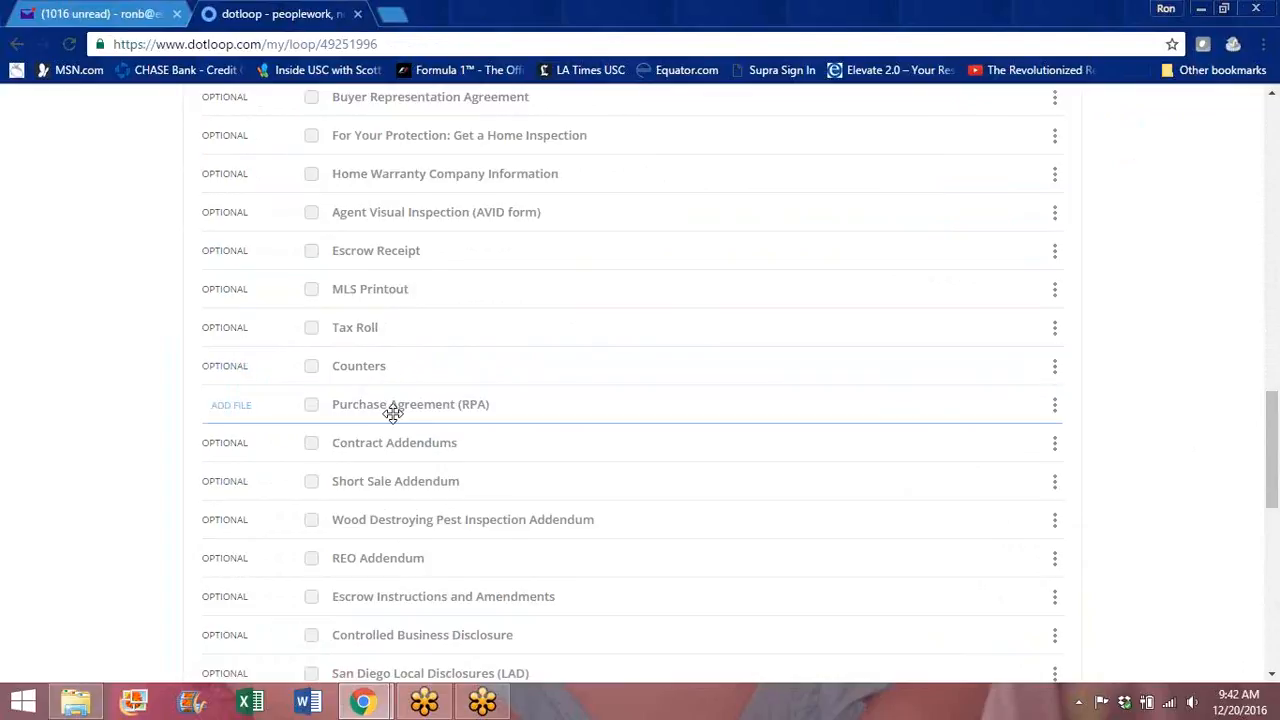
mouse_move(1273, 462)
left_mouse_down()
mouse_move(1226, 150)
mouse_move(1276, 326)
mouse_move(1276, 483)
left_mouse_up()
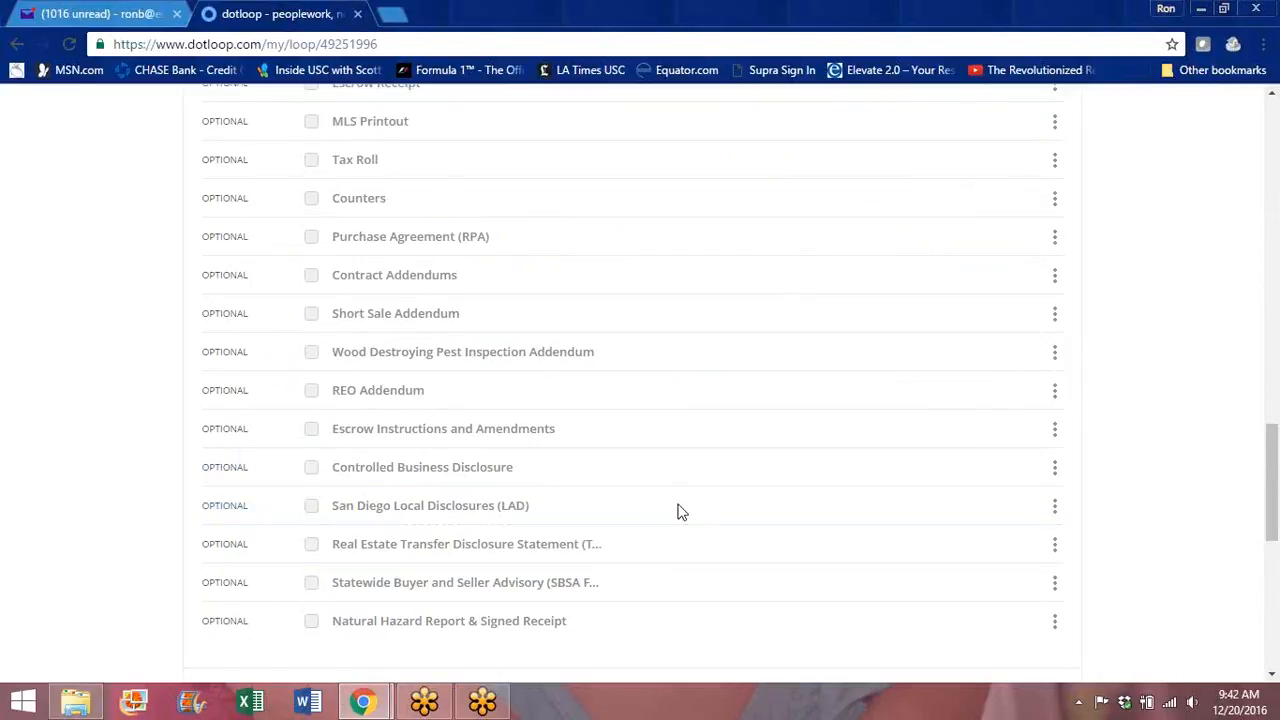
mouse_move(1275, 458)
left_mouse_down()
mouse_move(1275, 535)
mouse_move(1275, 122)
mouse_move(1274, 450)
left_mouse_up()
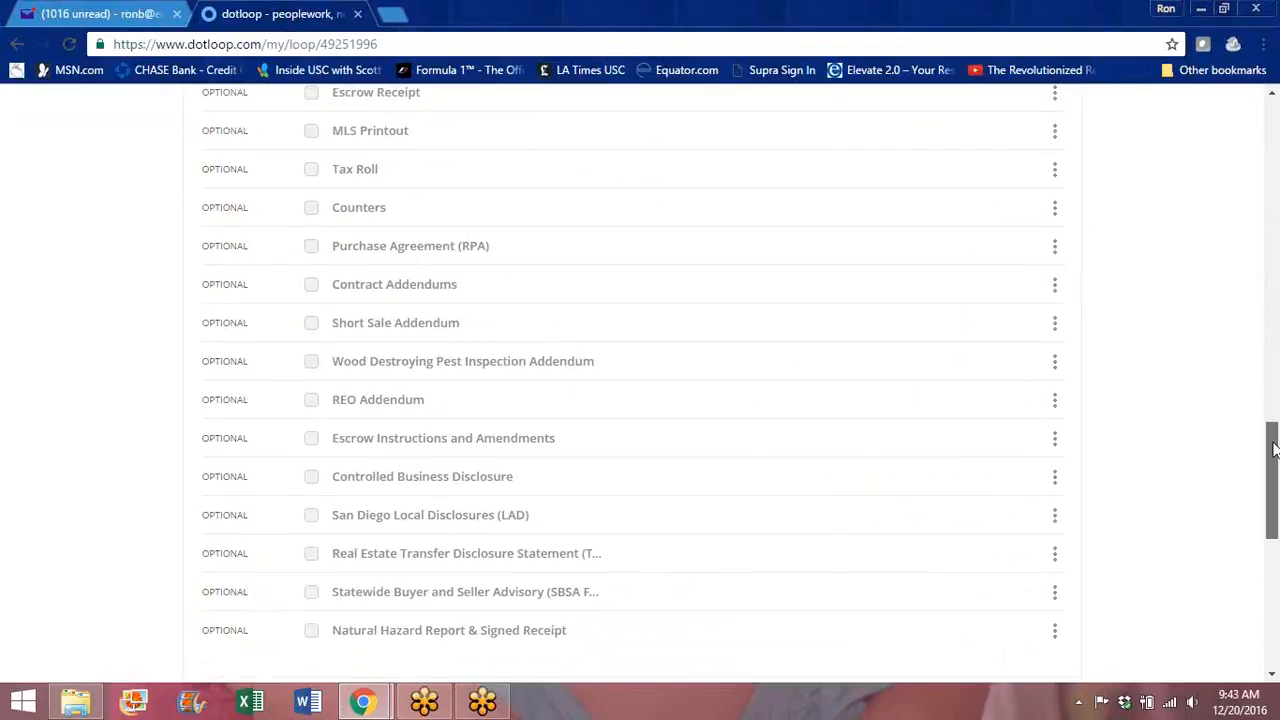
left_click_drag(1274, 450, 1274, 397)
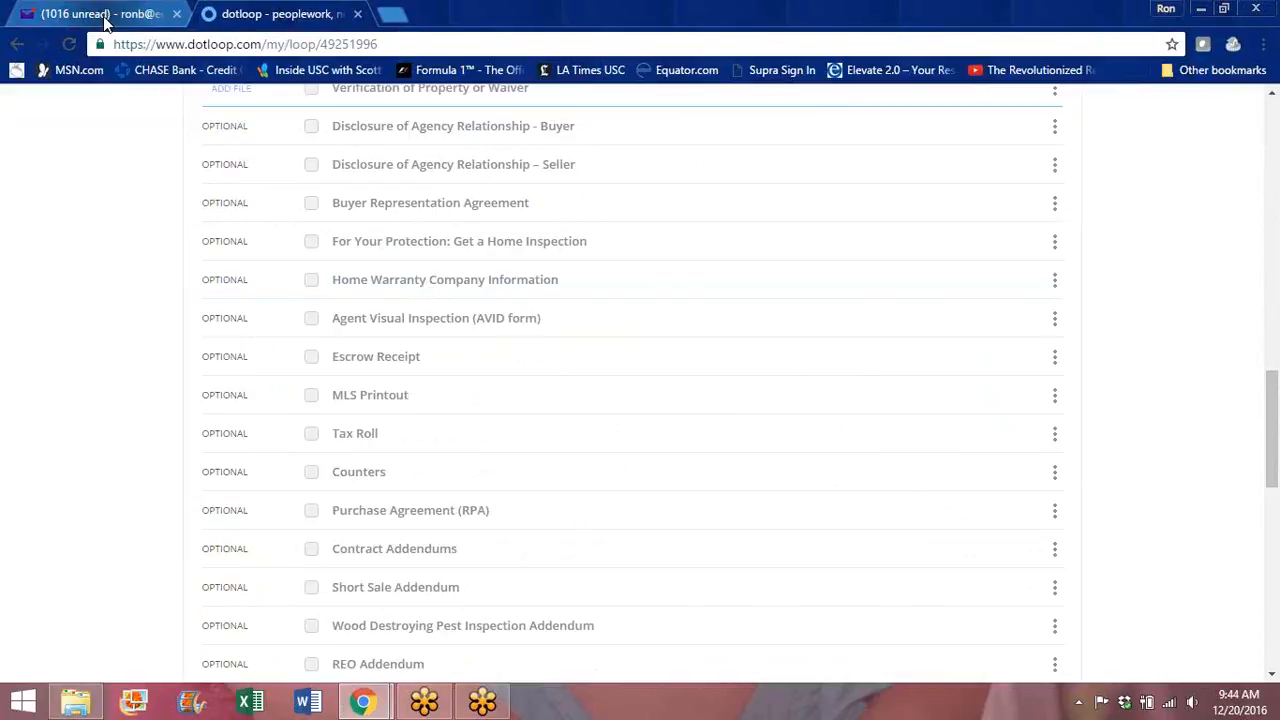
left_click_drag(1273, 405, 1273, 178)
left_click_drag(1272, 186, 1272, 192)
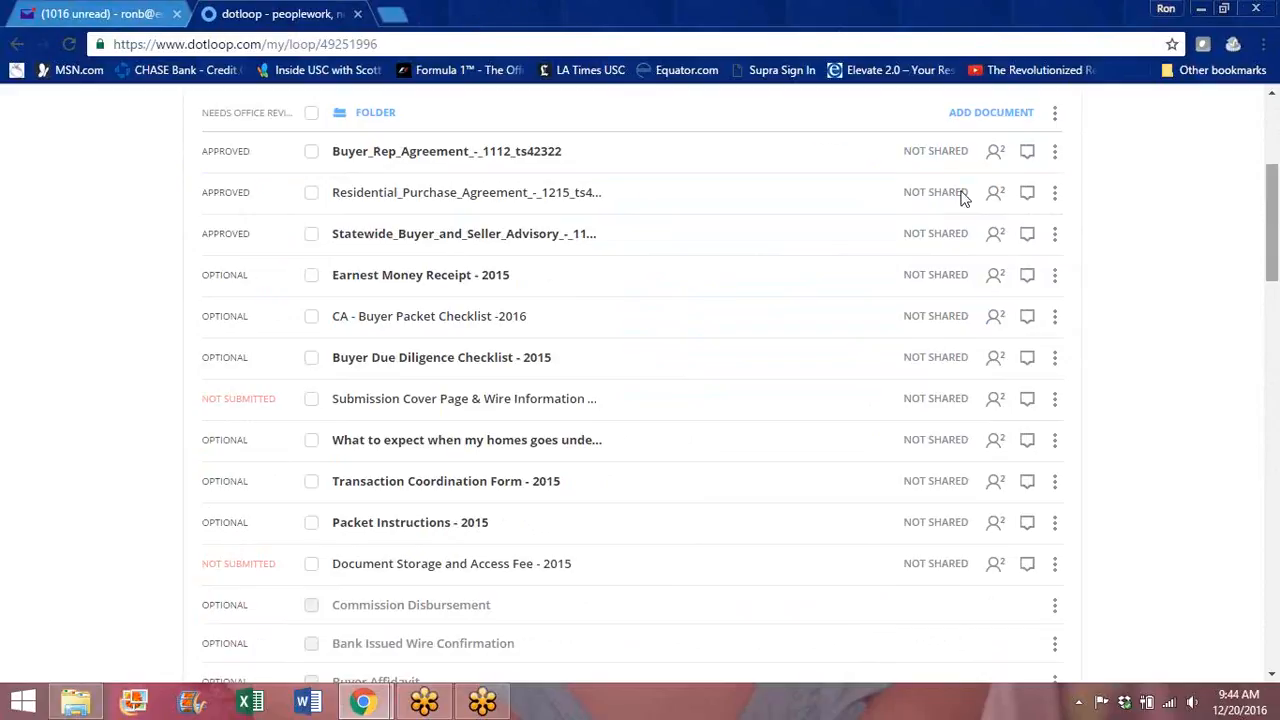
left_click_drag(1272, 195, 1268, 128)
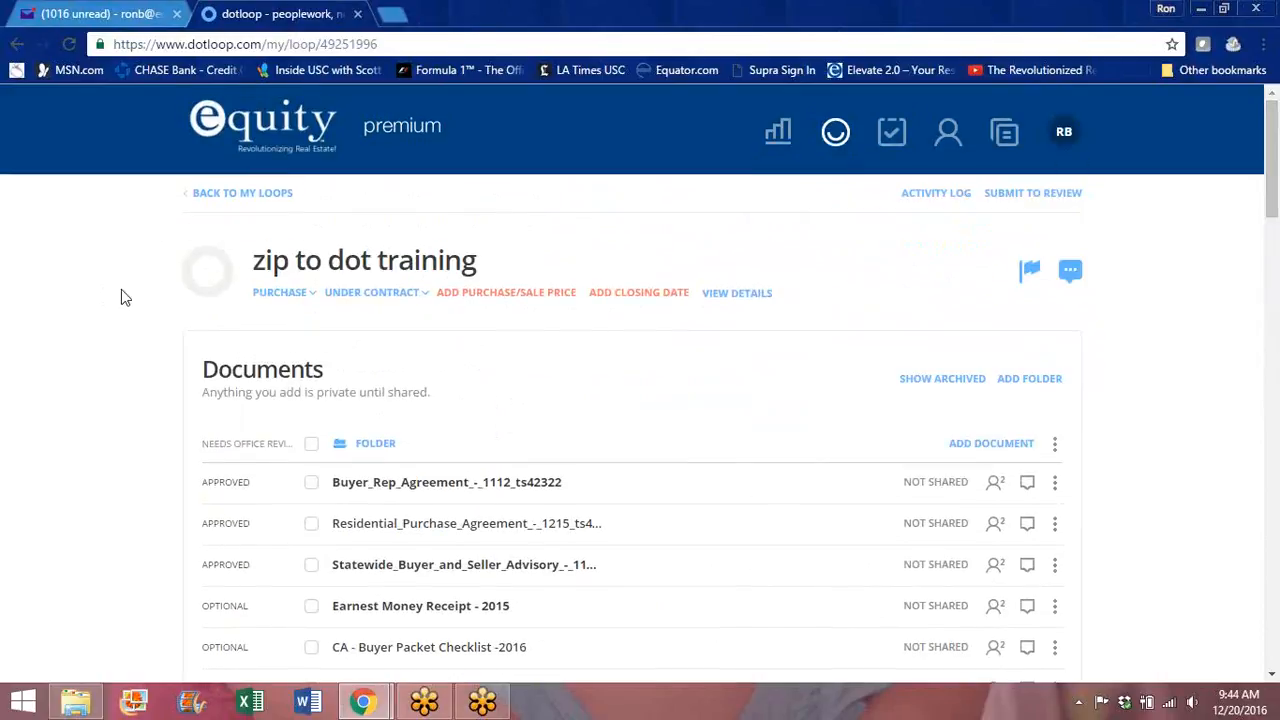
left_click(238, 196)
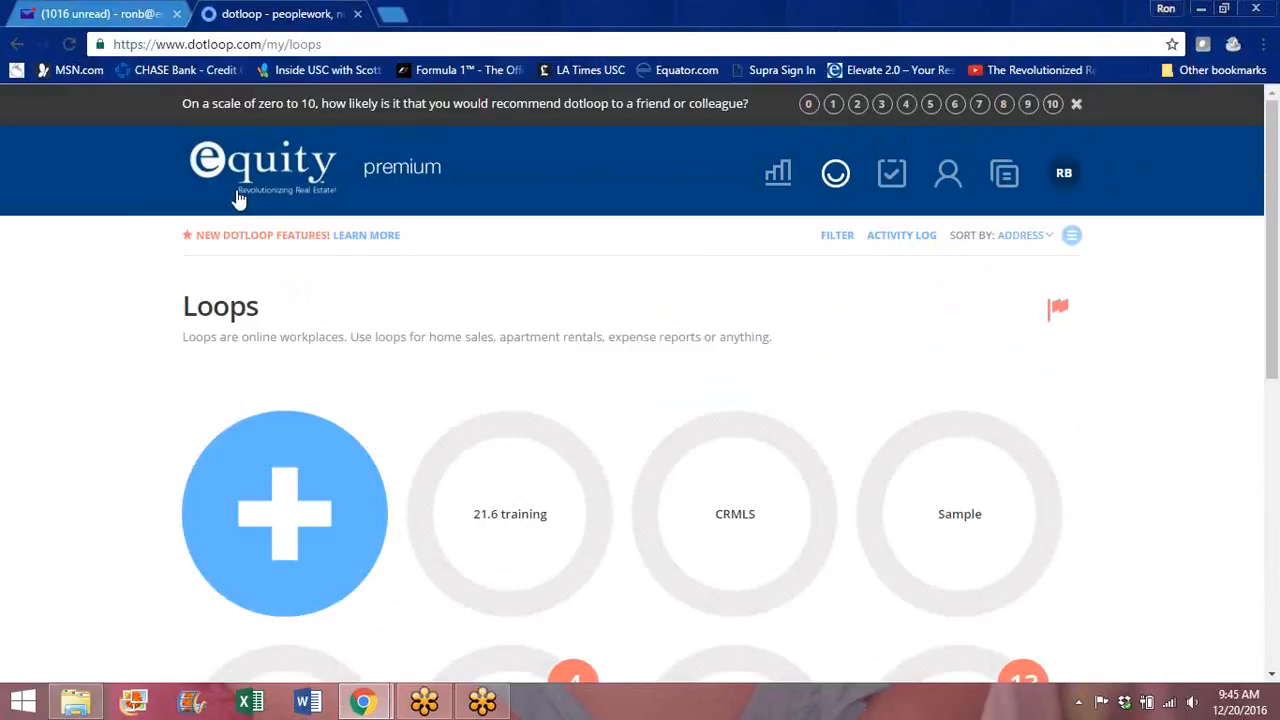
left_click(1069, 181)
left_click_drag(1273, 128, 1273, 301)
left_click(947, 400)
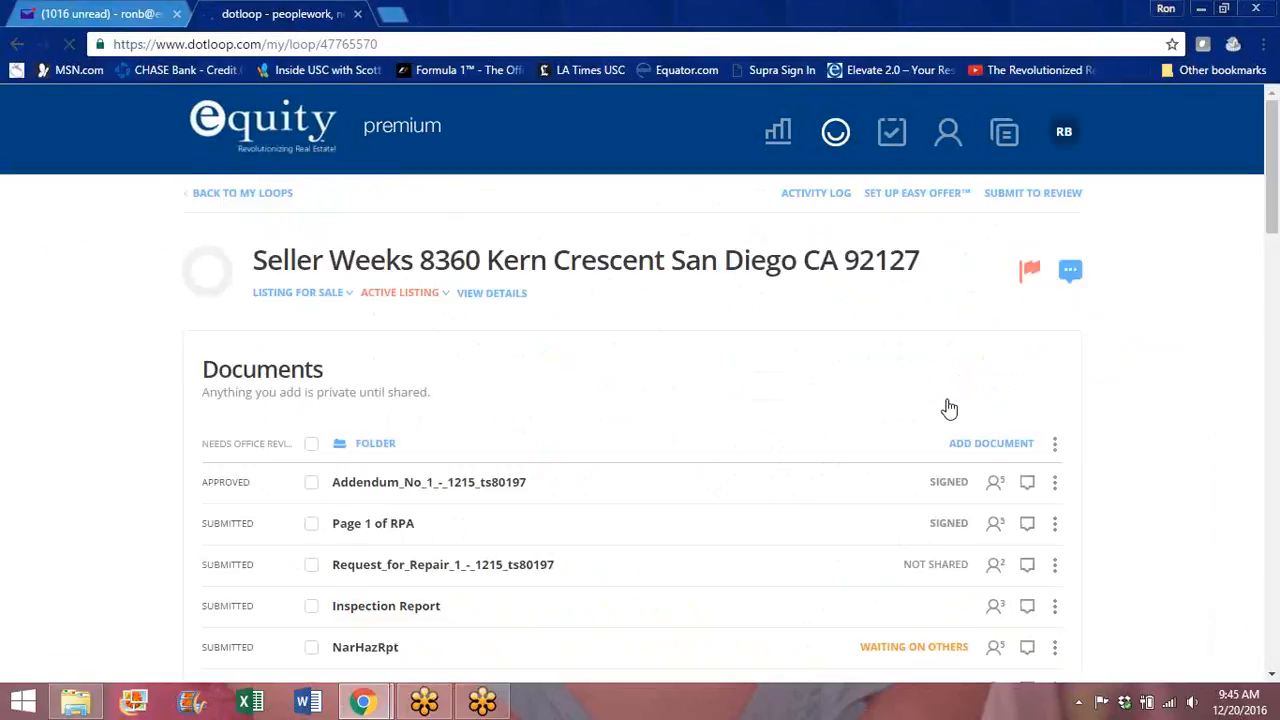
left_click(68, 10)
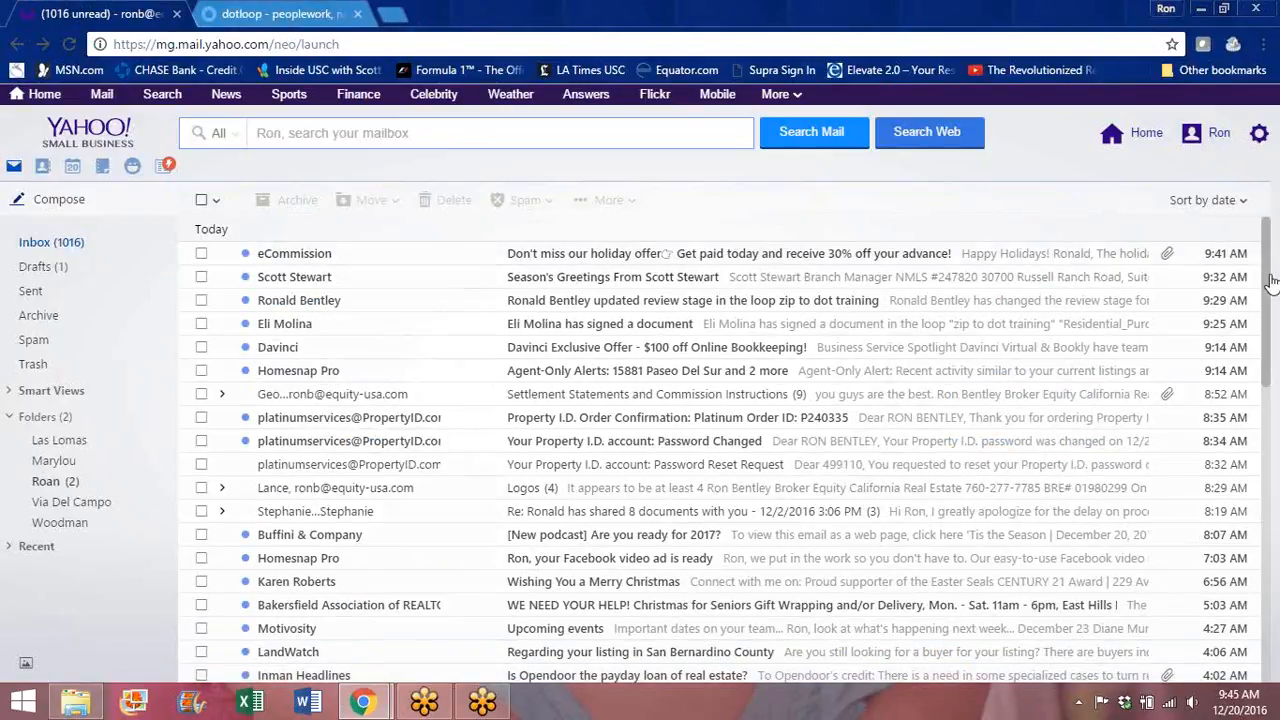
Step: Download the Verification of Property Condition PDF from the VP - Kern Cresent email
scroll(1273, 400, "down", 3)
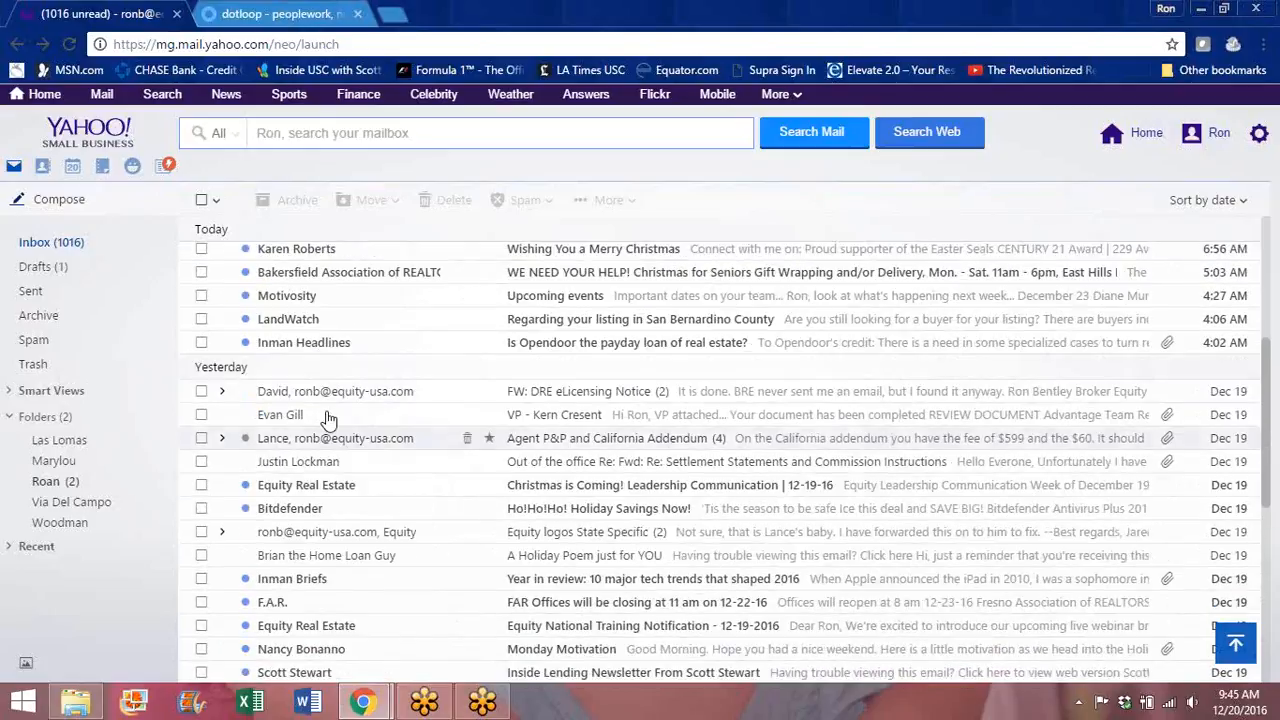
left_click(278, 416)
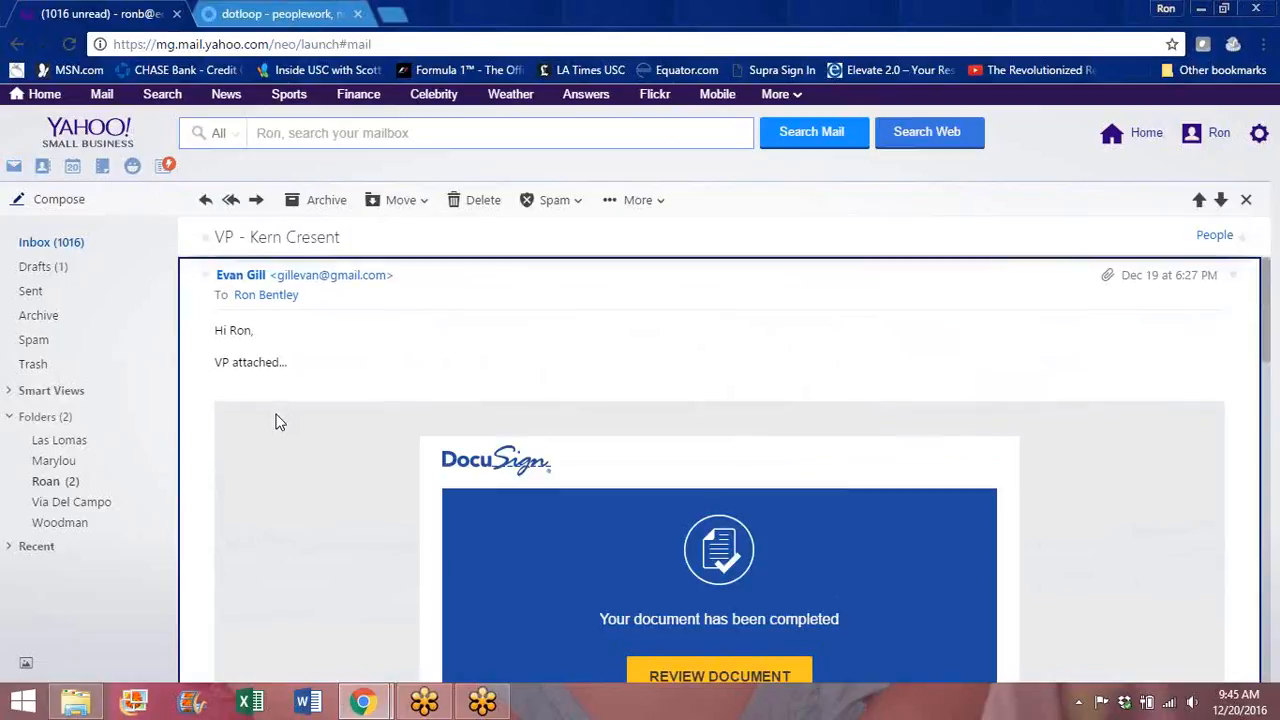
left_click_drag(1268, 280, 1273, 597)
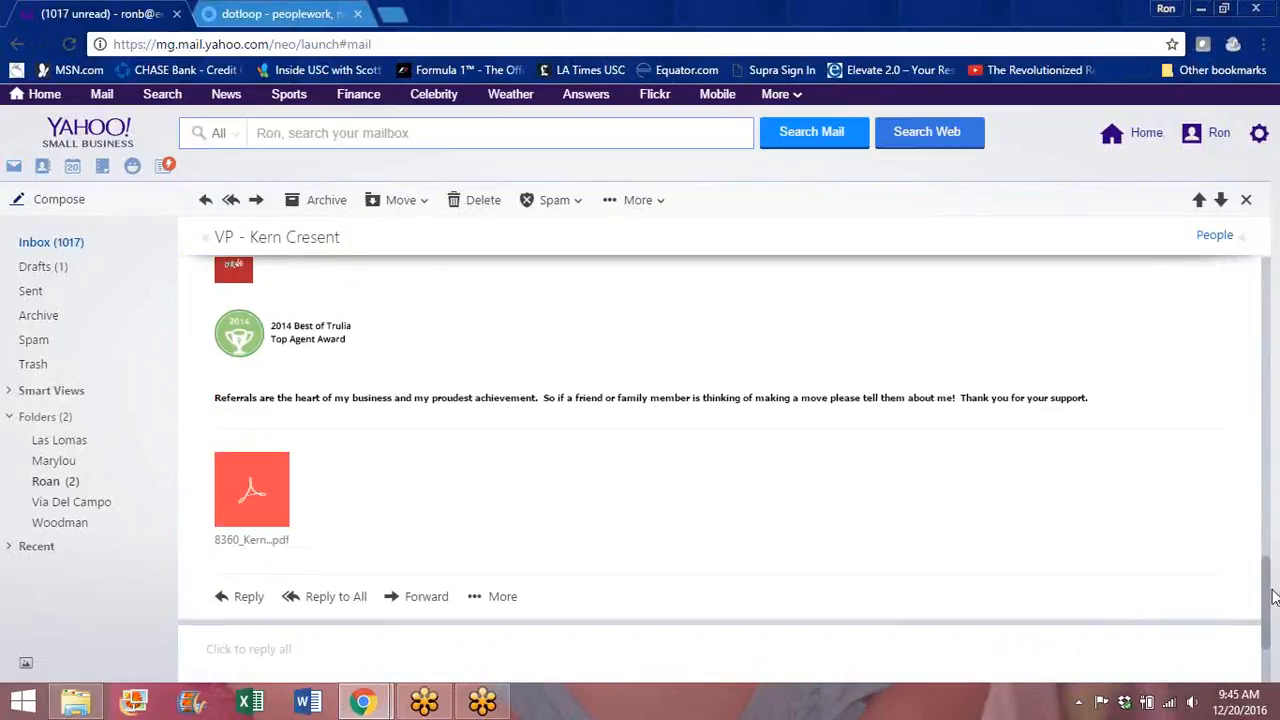
left_click(245, 476)
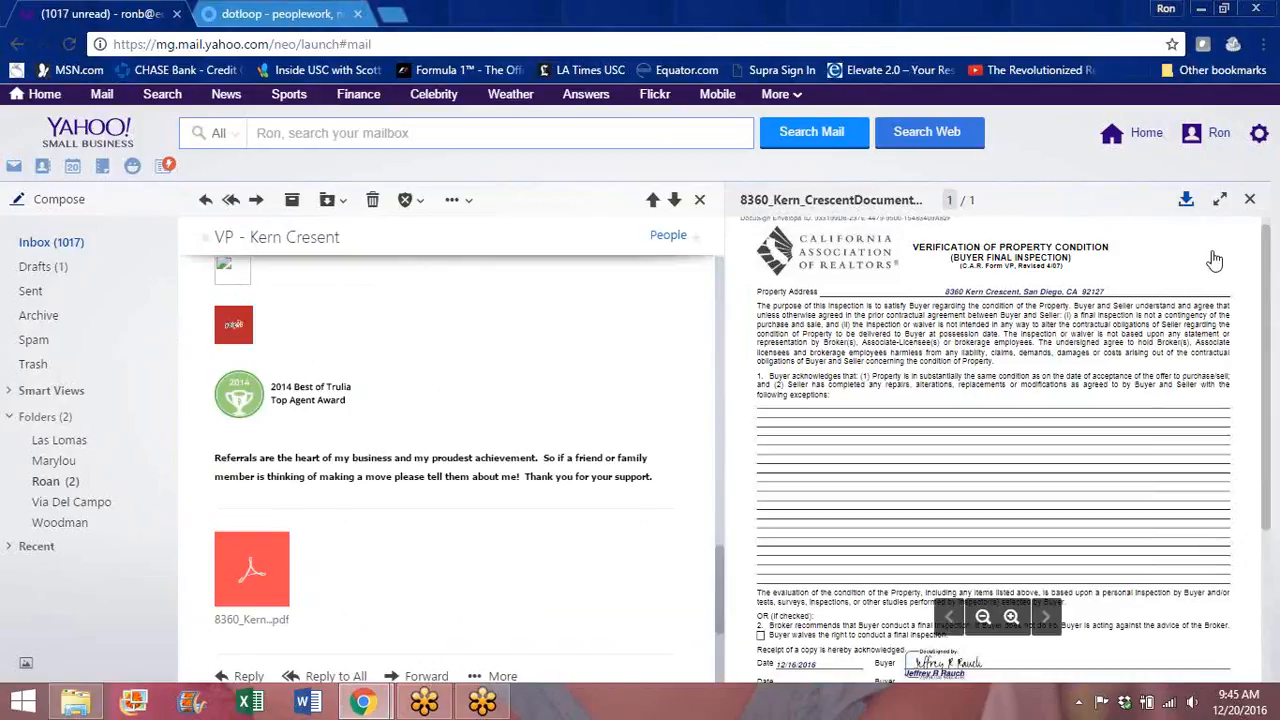
left_click(1186, 201)
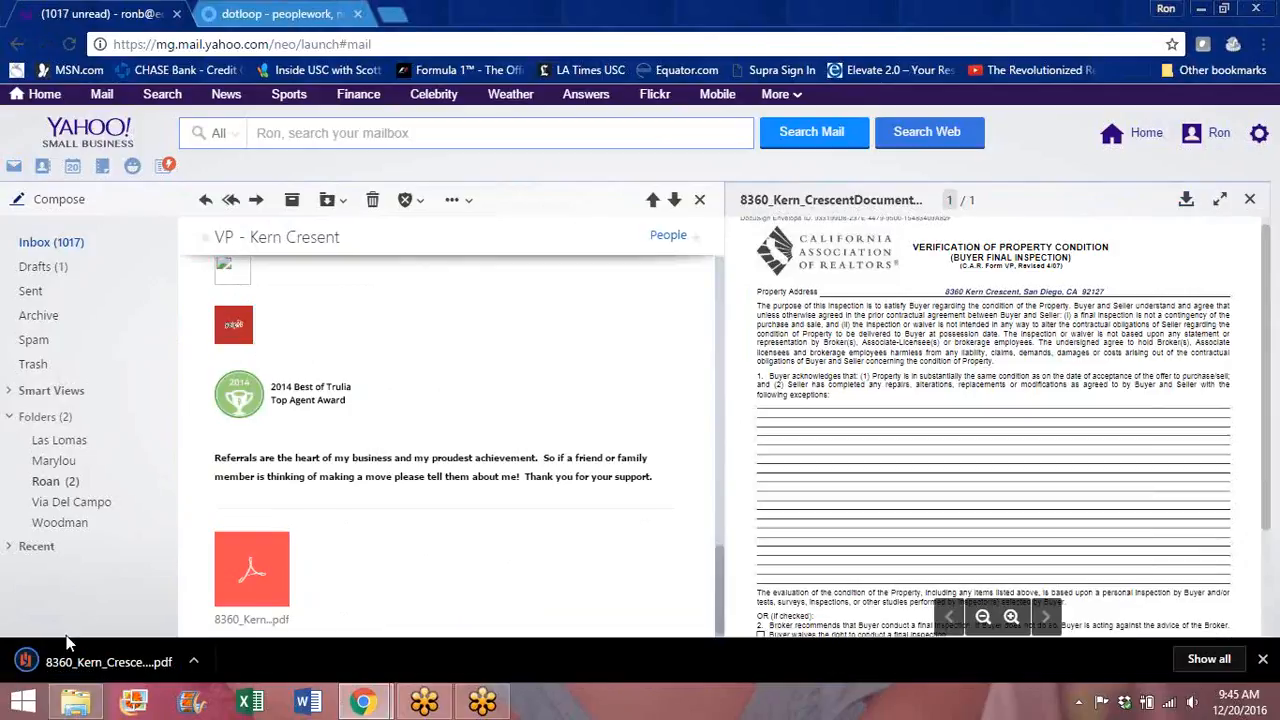
left_click(257, 12)
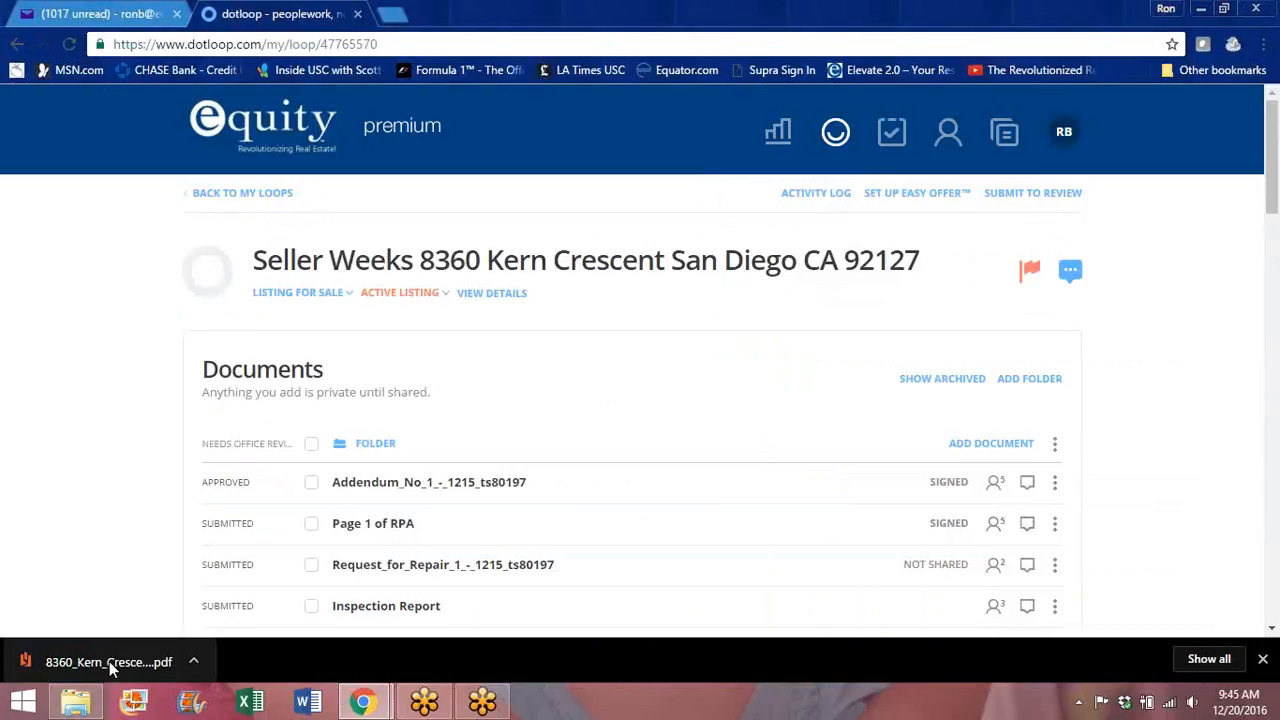
left_click_drag(112, 668, 580, 420)
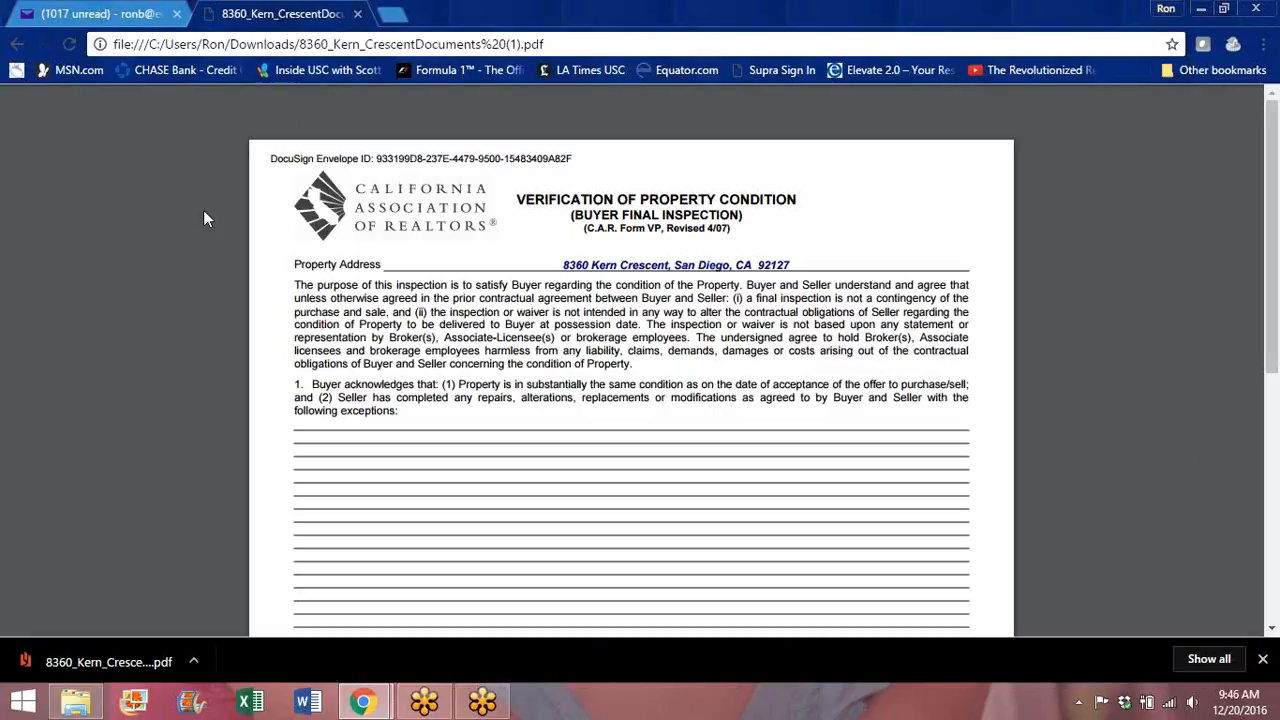
left_click(395, 15)
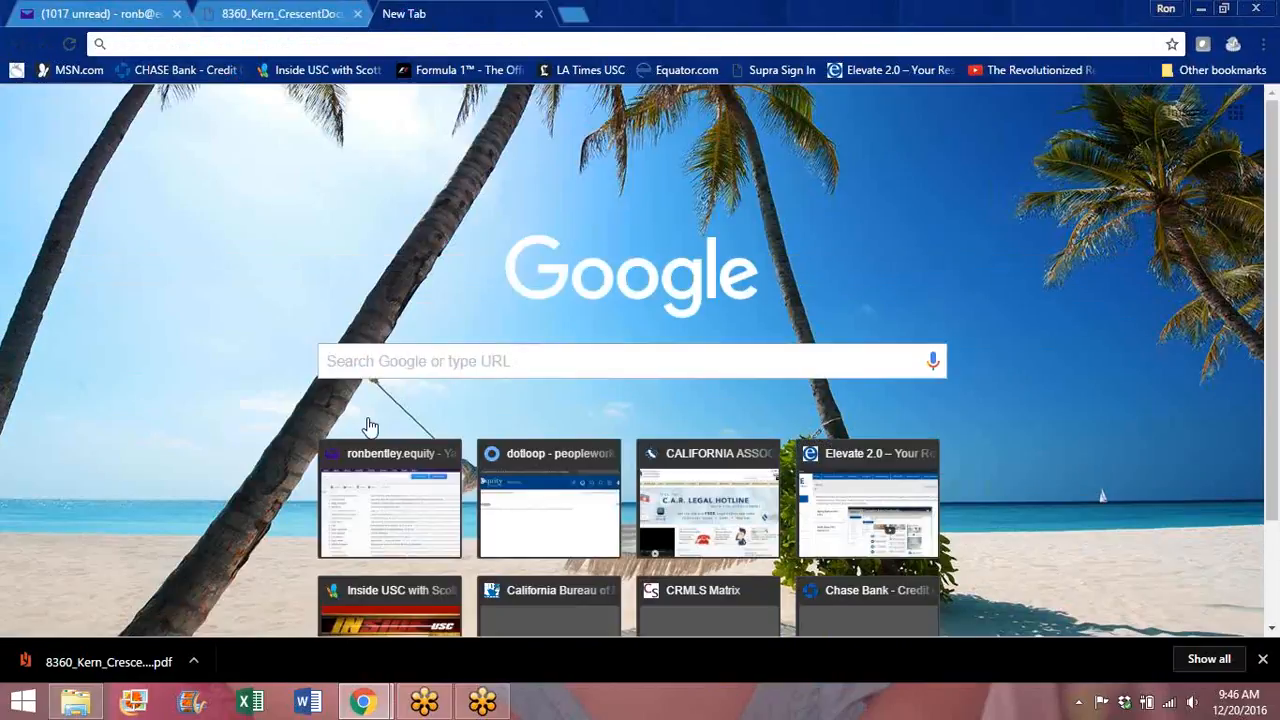
left_click(551, 531)
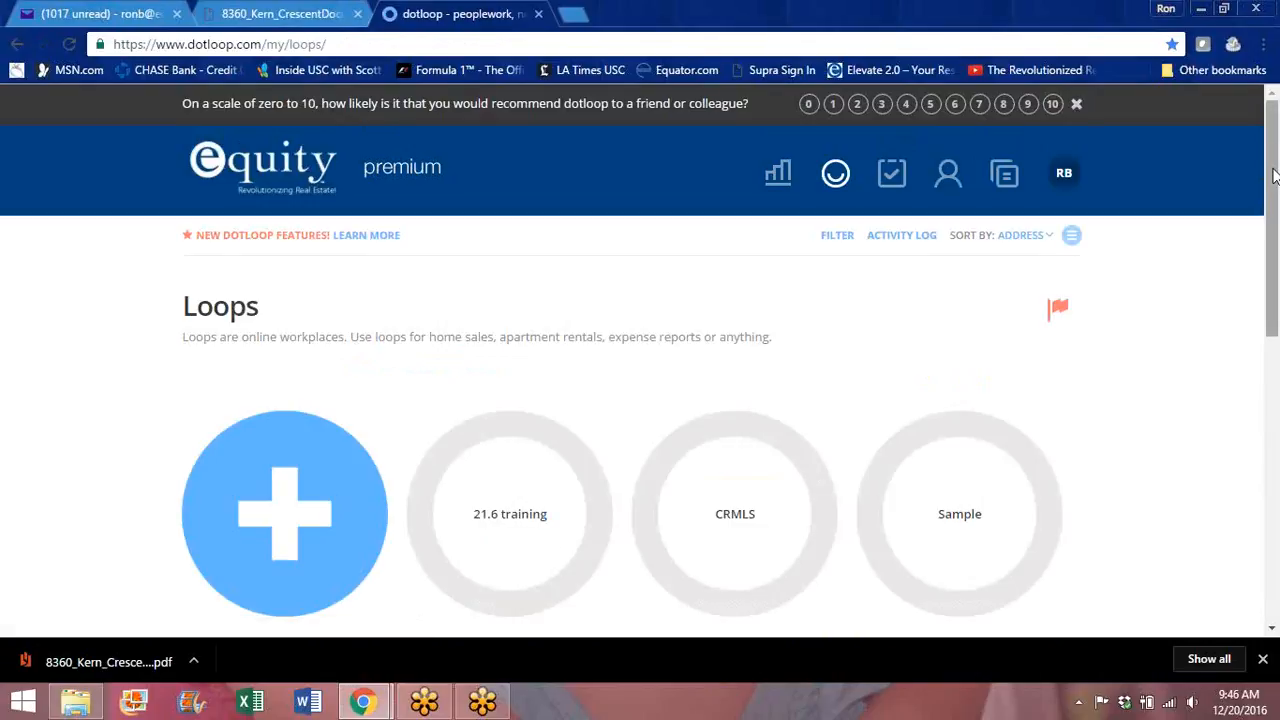
scroll(900, 420, "down", 3)
left_click(940, 410)
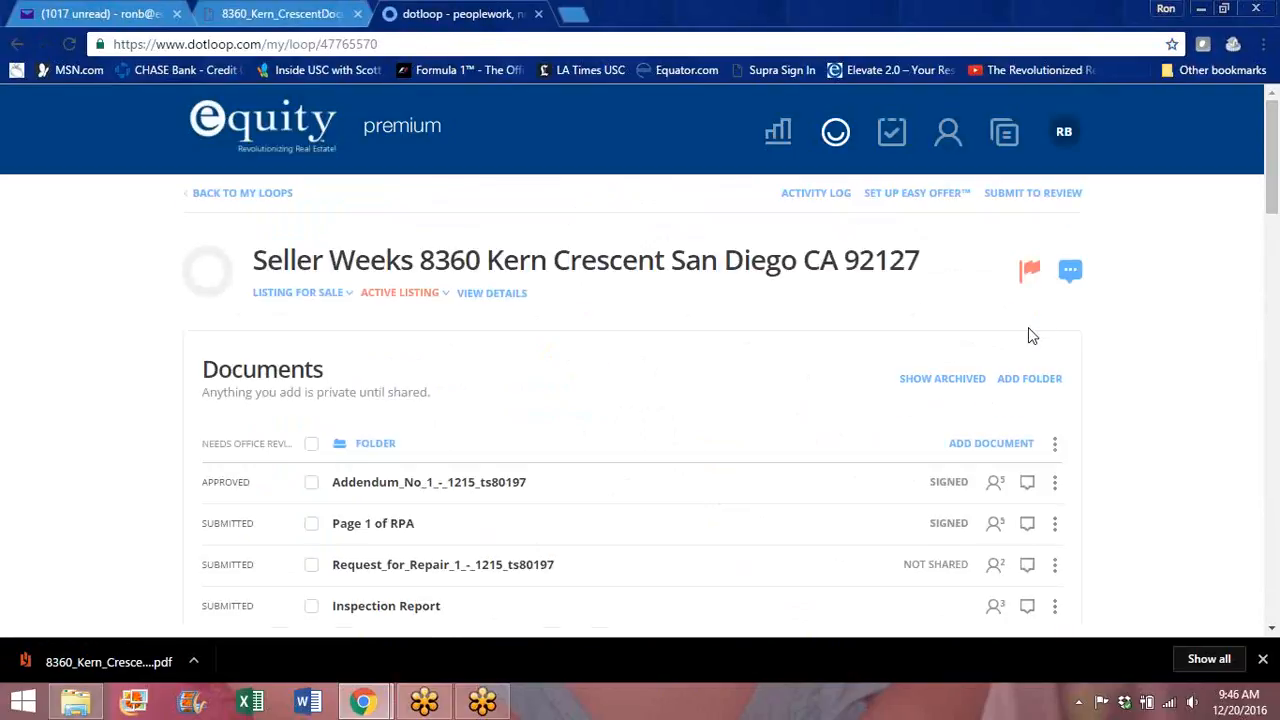
left_click(975, 448)
left_click_drag(105, 662, 604, 501)
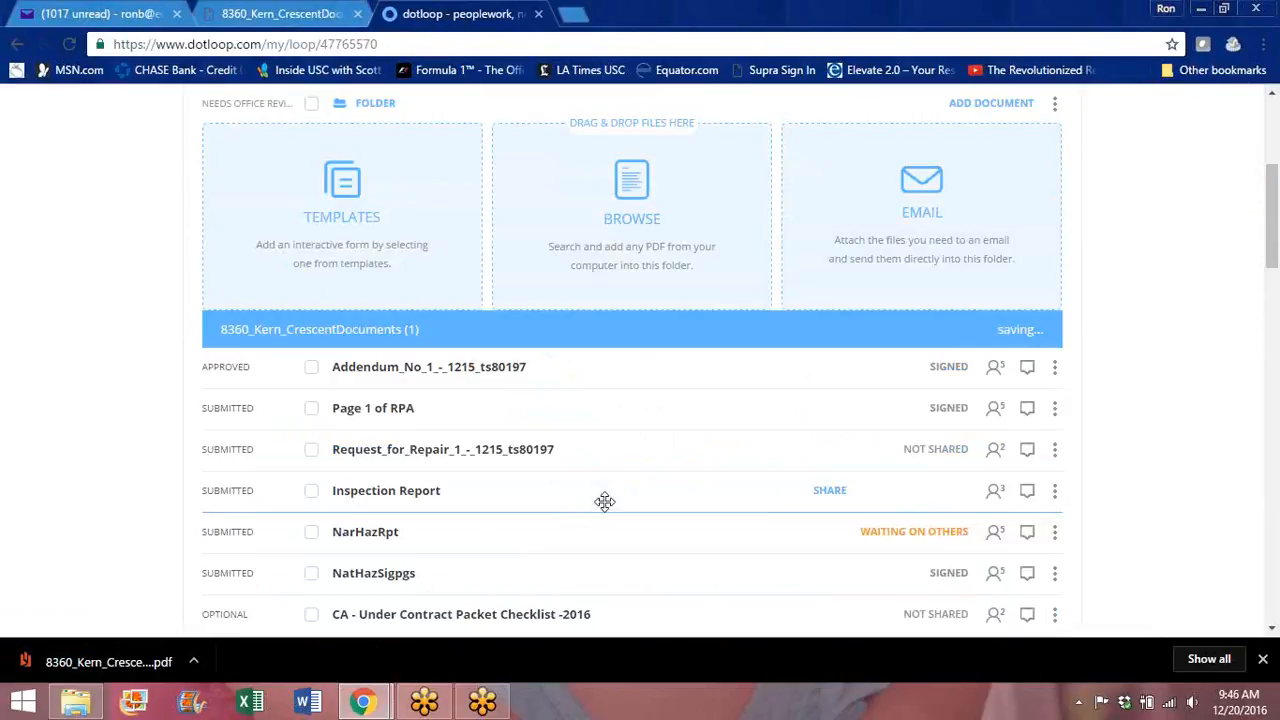
Step: Open the new Kern Crescent PDF, check its file options, and return to the documents list
left_click(383, 338)
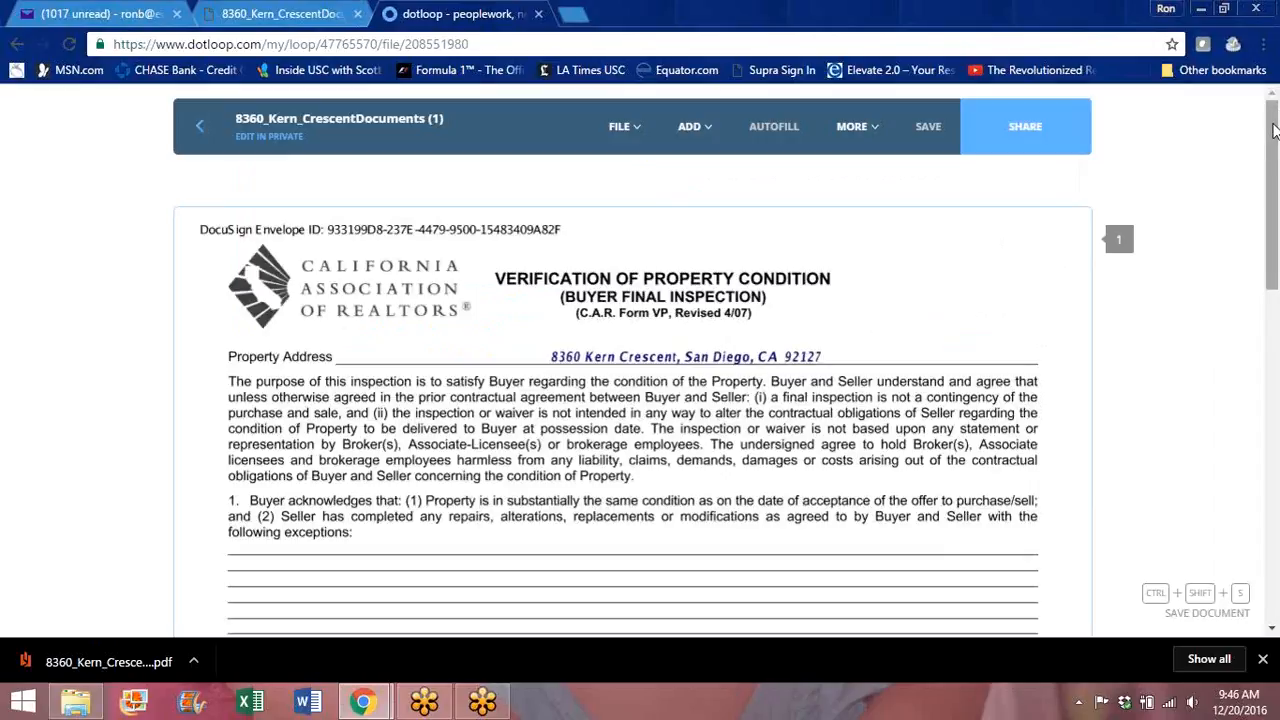
mouse_move(1273, 125)
left_mouse_down()
mouse_move(1274, 347)
mouse_move(1274, 125)
left_mouse_up()
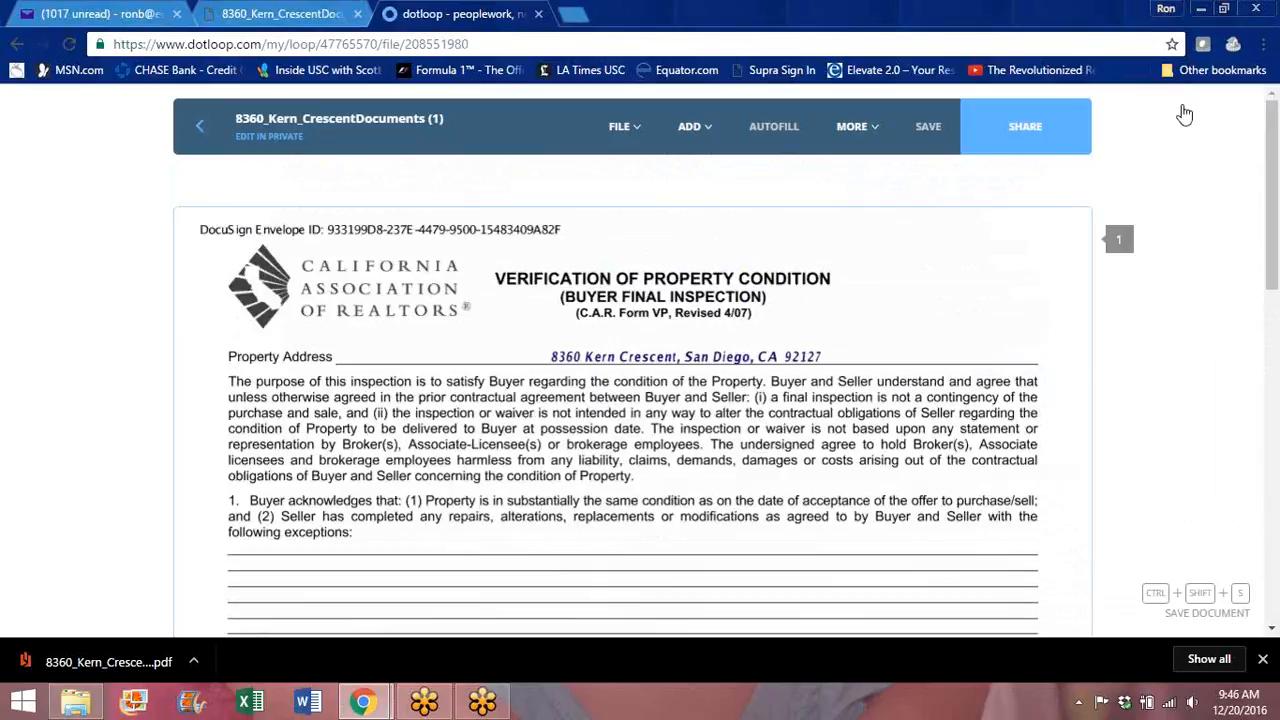
left_click(631, 145)
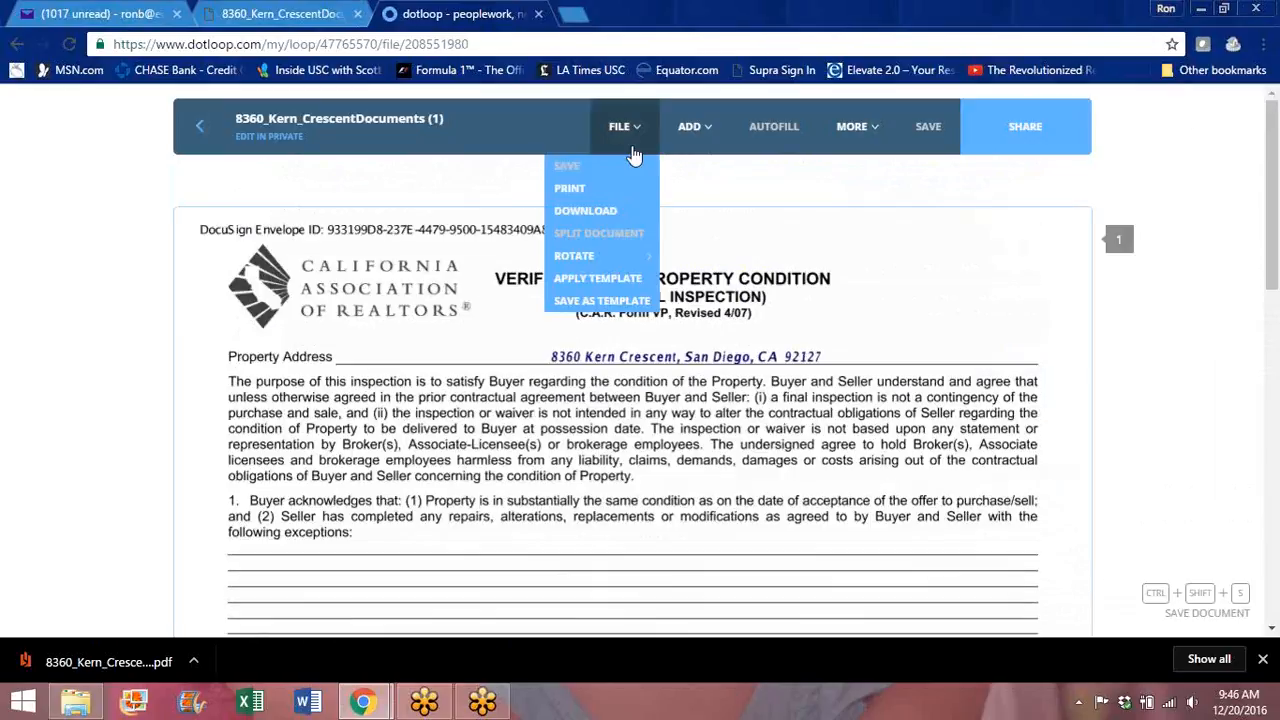
left_click(199, 130)
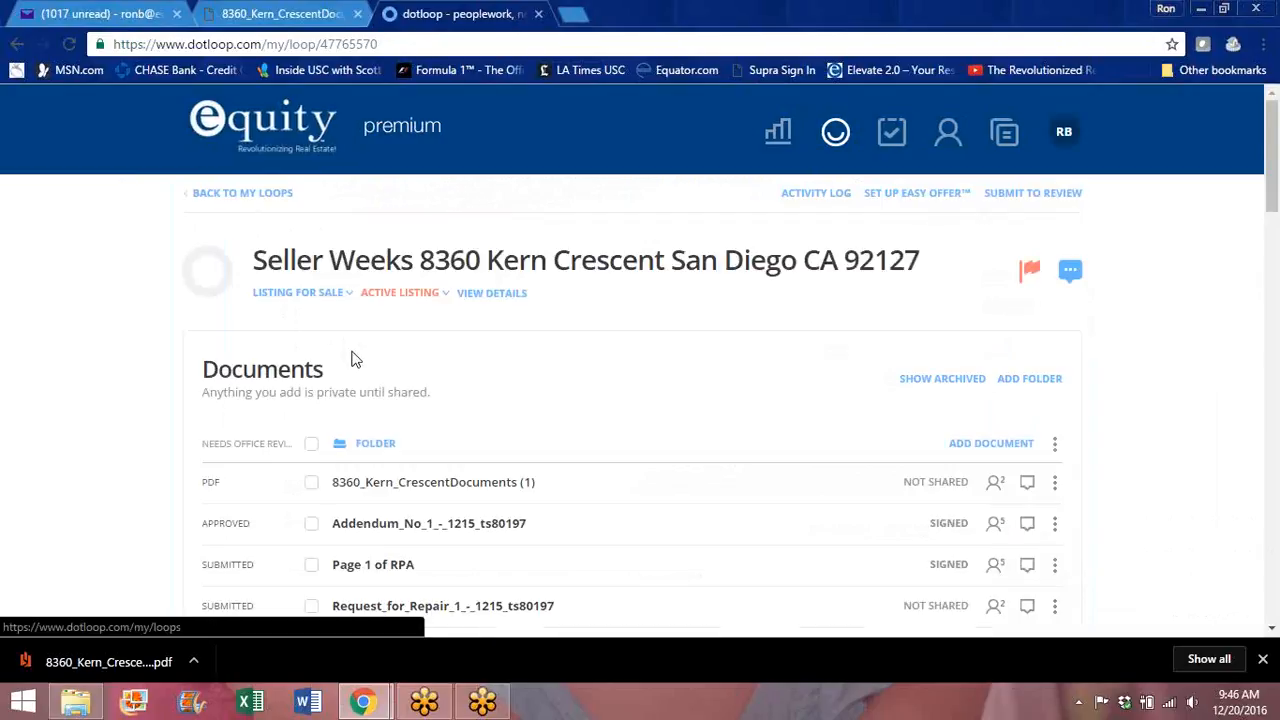
Step: Rename the uploaded Kern Crescent PDF to 'VPC' and open it
left_click(1056, 487)
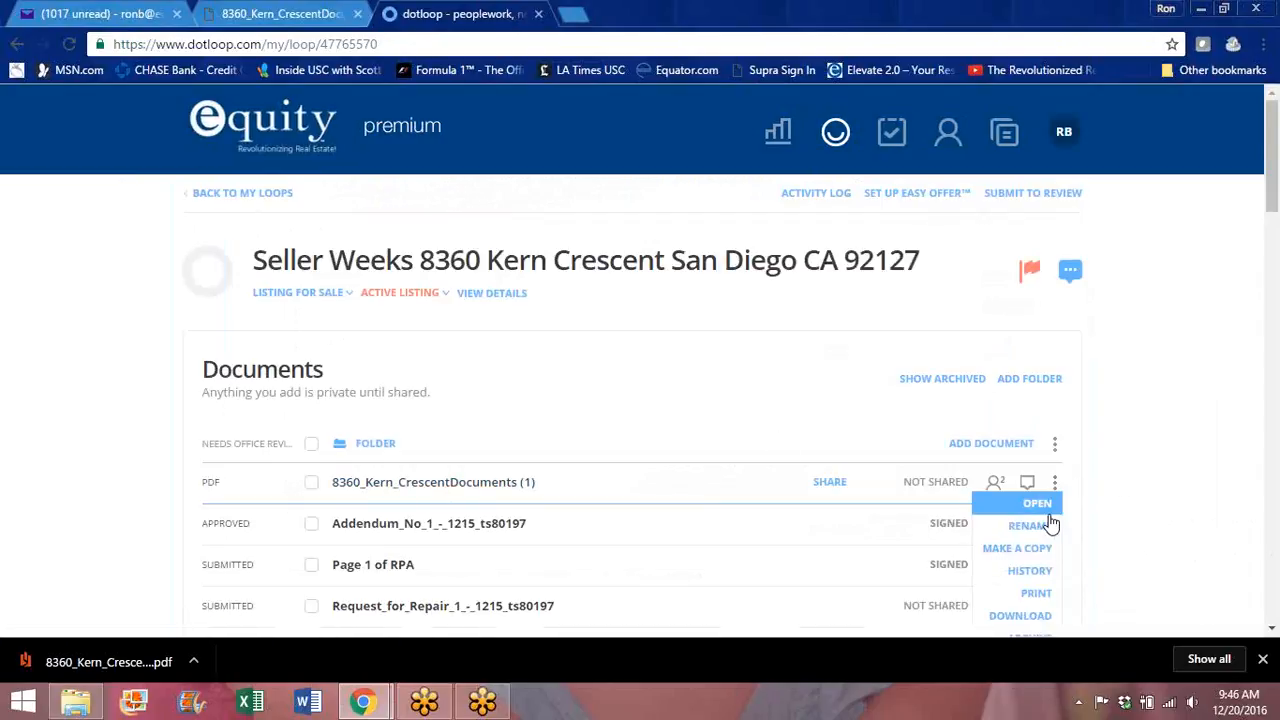
left_click(1033, 526)
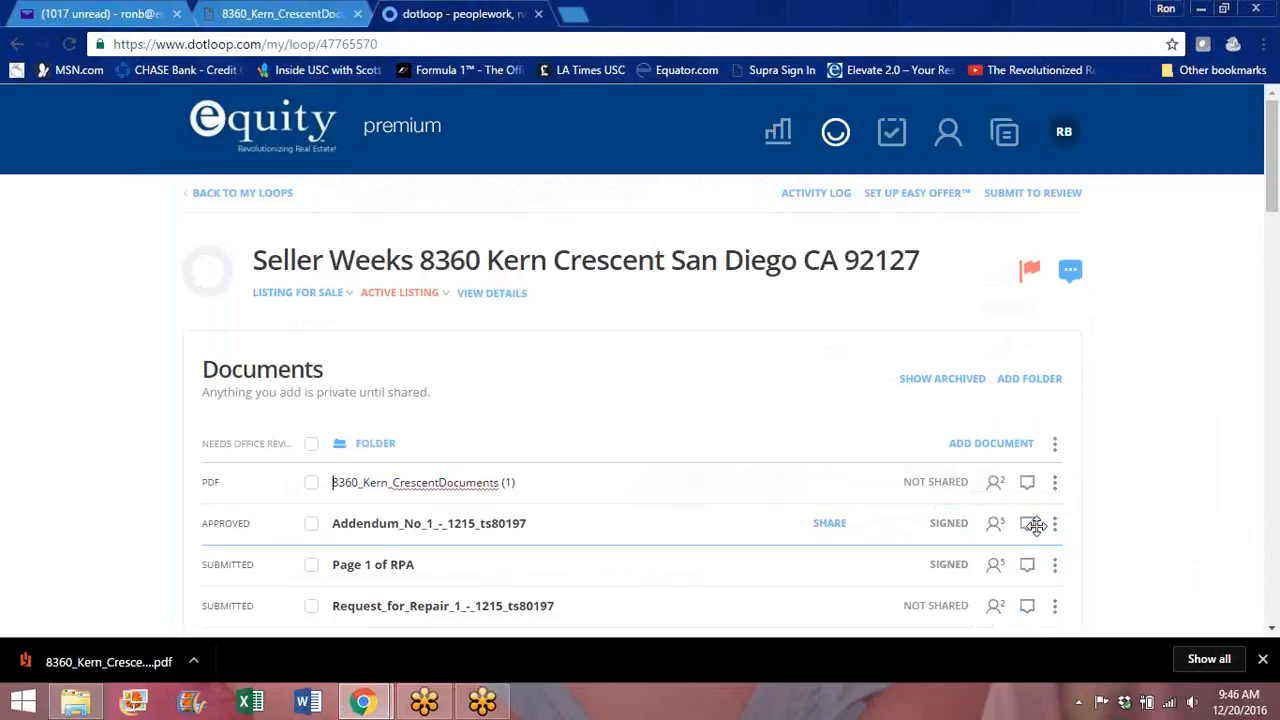
key("Delete")
key("Delete")
key("Delete")
key("Delete")
key("Delete")
key("Delete")
key("Delete")
key("Delete")
key("Delete")
key("Delete")
key("Delete")
key("Delete")
key("Delete")
key("Delete")
key("Delete")
key("Delete")
key("Delete")
key("Delete")
key("Delete")
key("Delete")
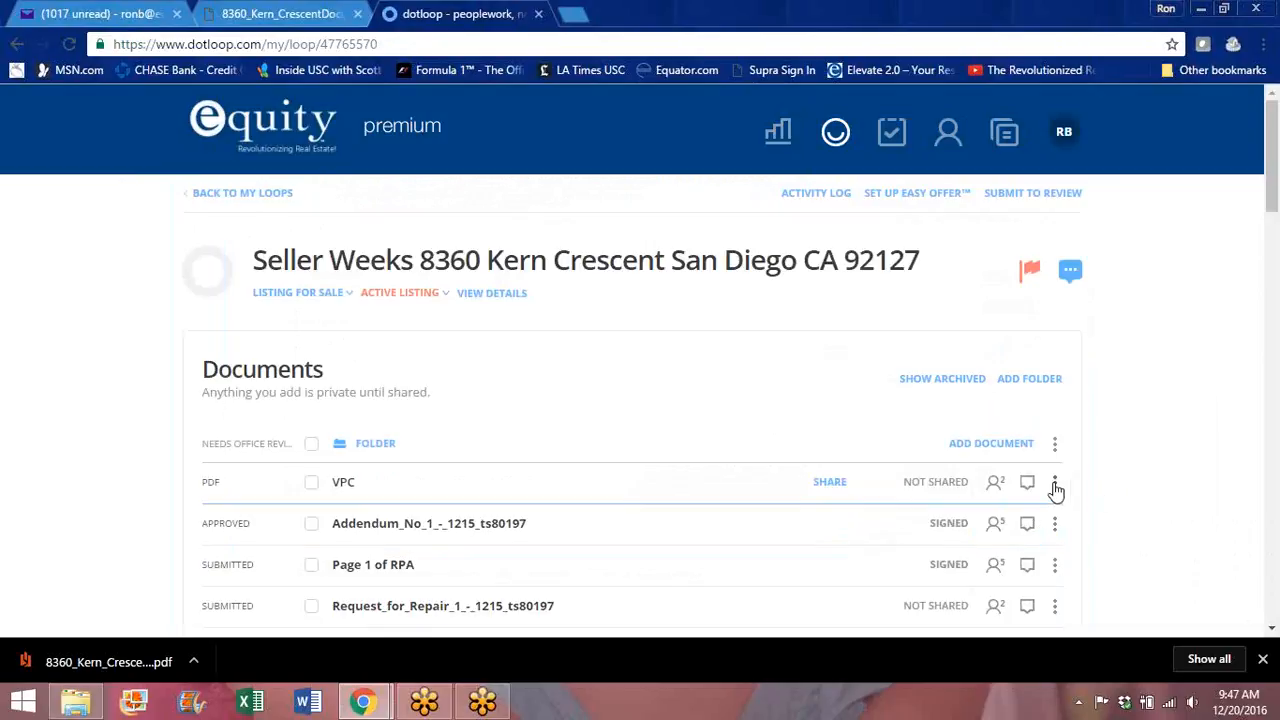
left_click(343, 484)
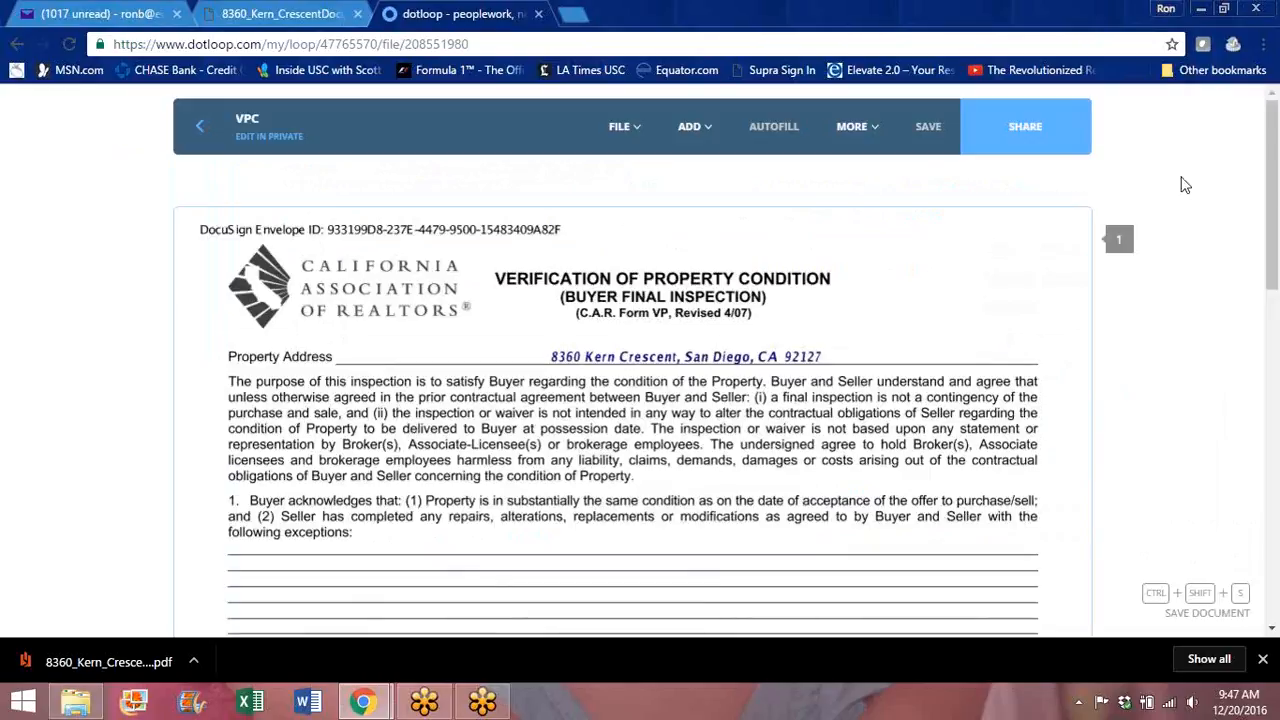
Step: Place a signature field on the first Seller line and assign it to one seller
left_click_drag(1270, 183, 1251, 434)
scroll(630, 343, "down", 2)
left_click(689, 126)
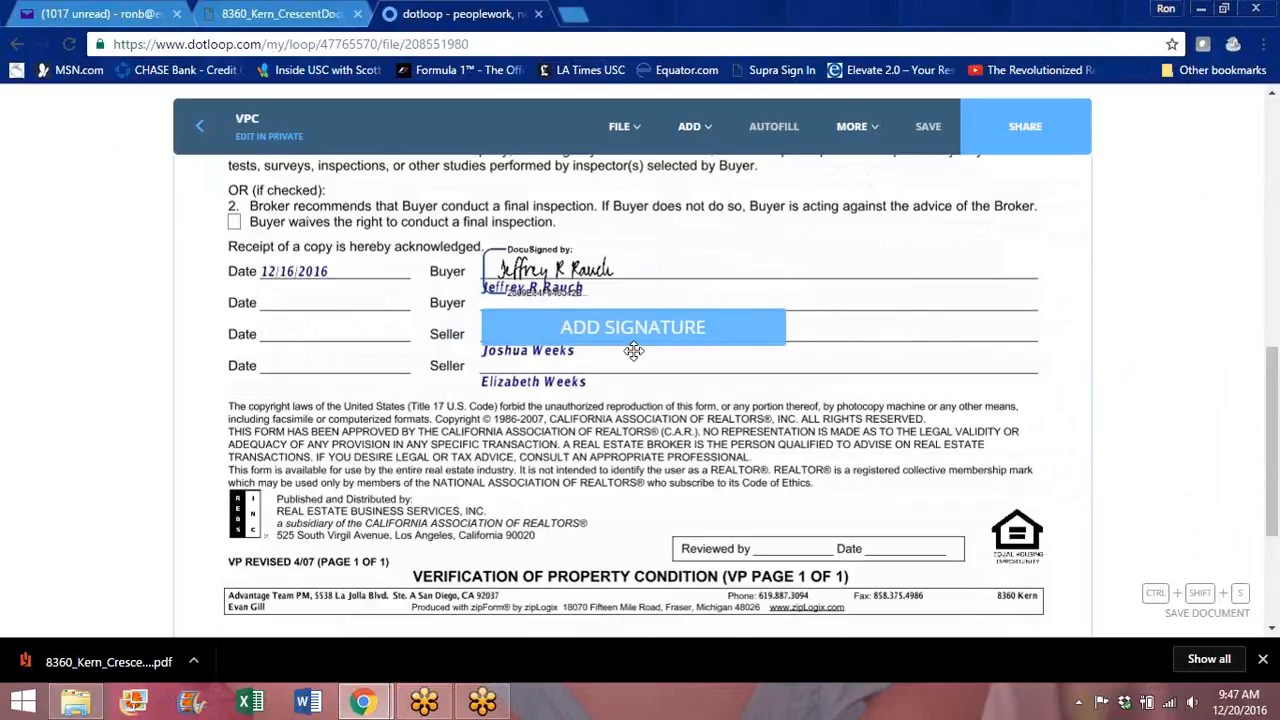
left_click(635, 357)
left_click(638, 386)
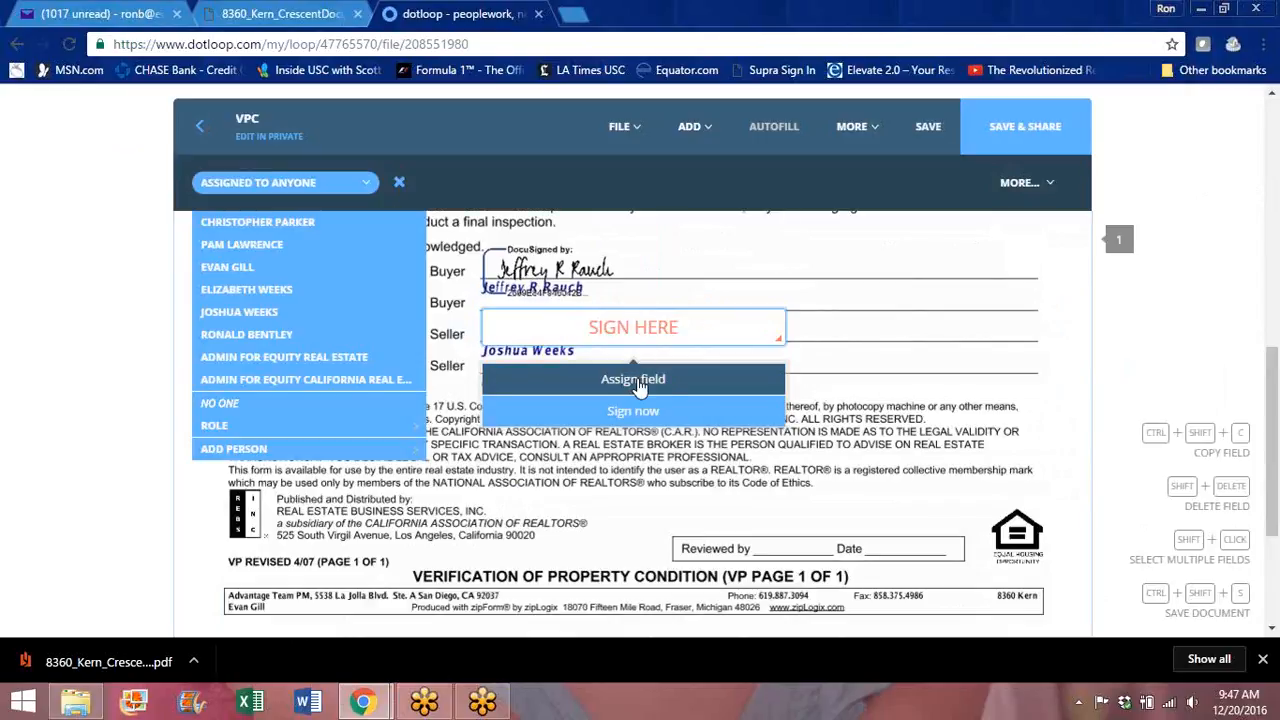
left_click(290, 316)
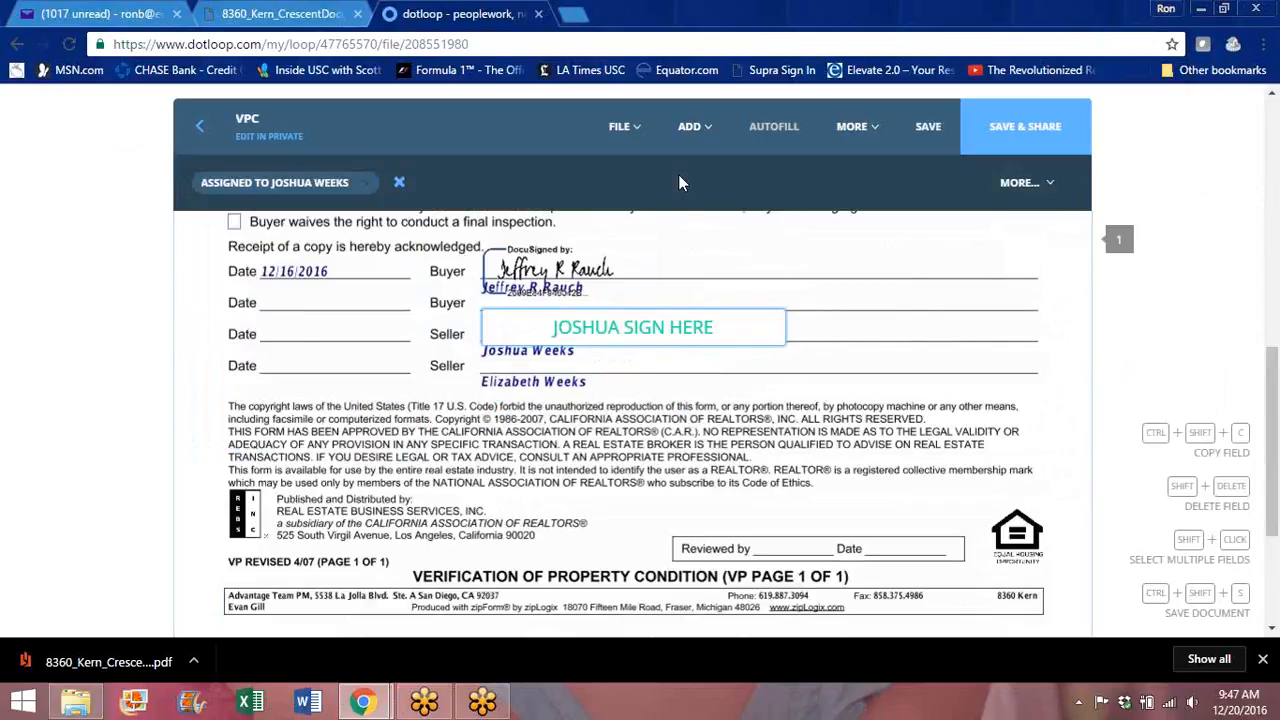
Step: Place a resized signature field on the last Seller line and assign it to the other seller
left_click(690, 126)
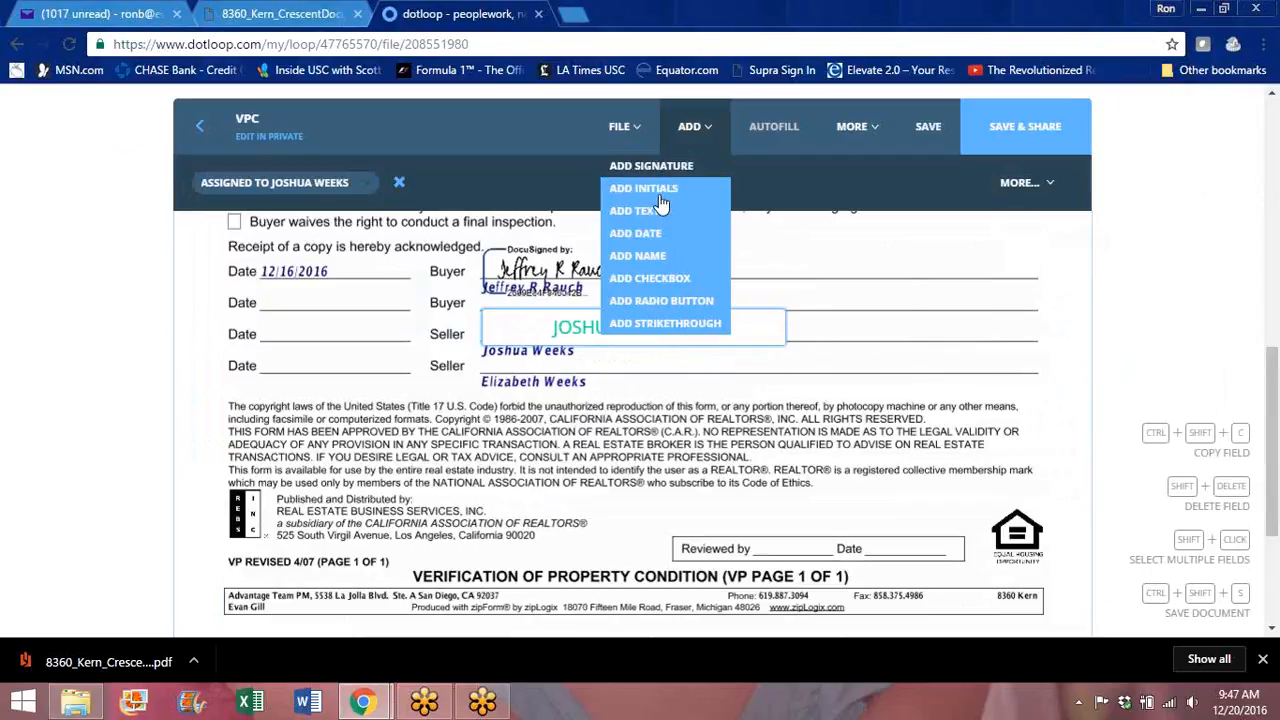
left_click(665, 170)
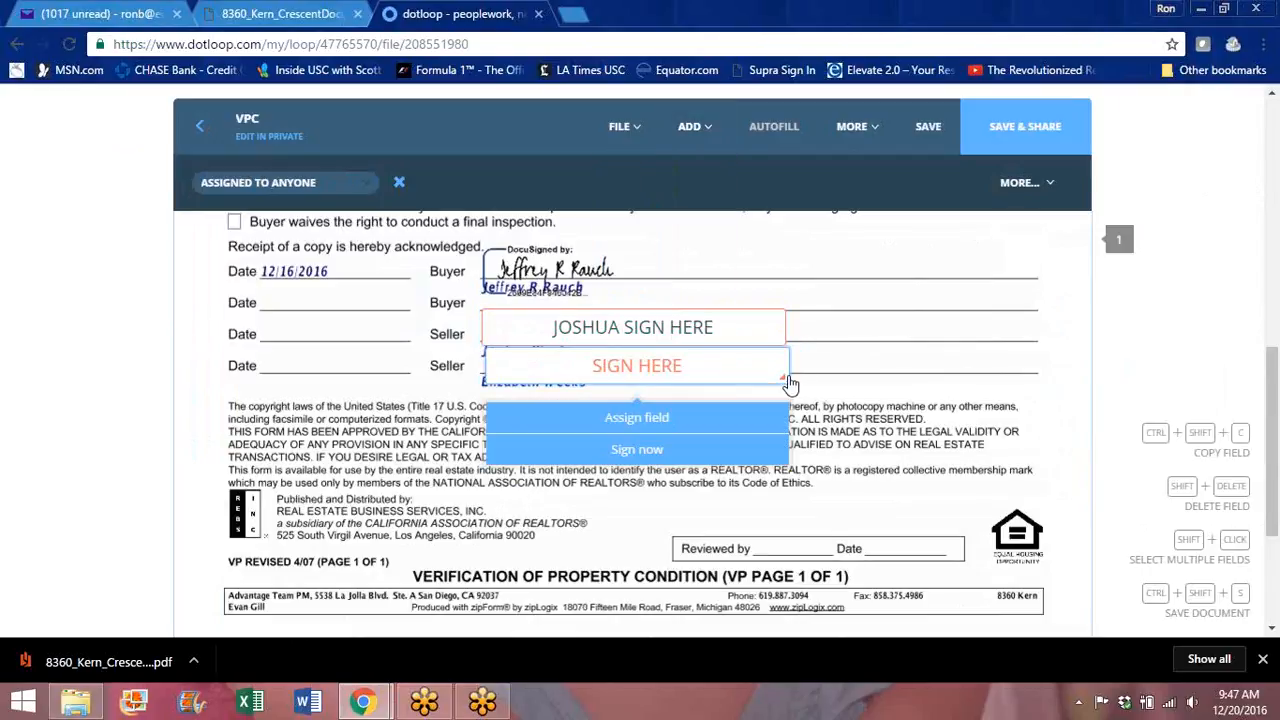
left_click_drag(782, 370, 777, 379)
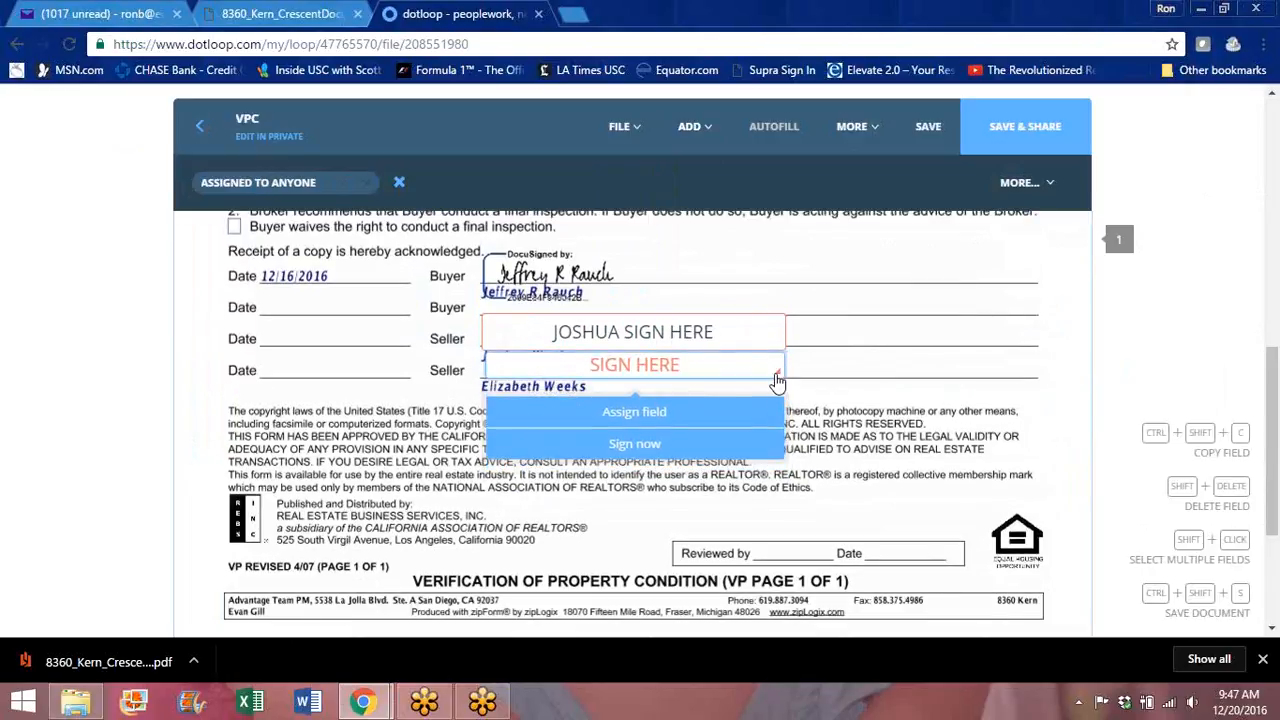
left_click(632, 422)
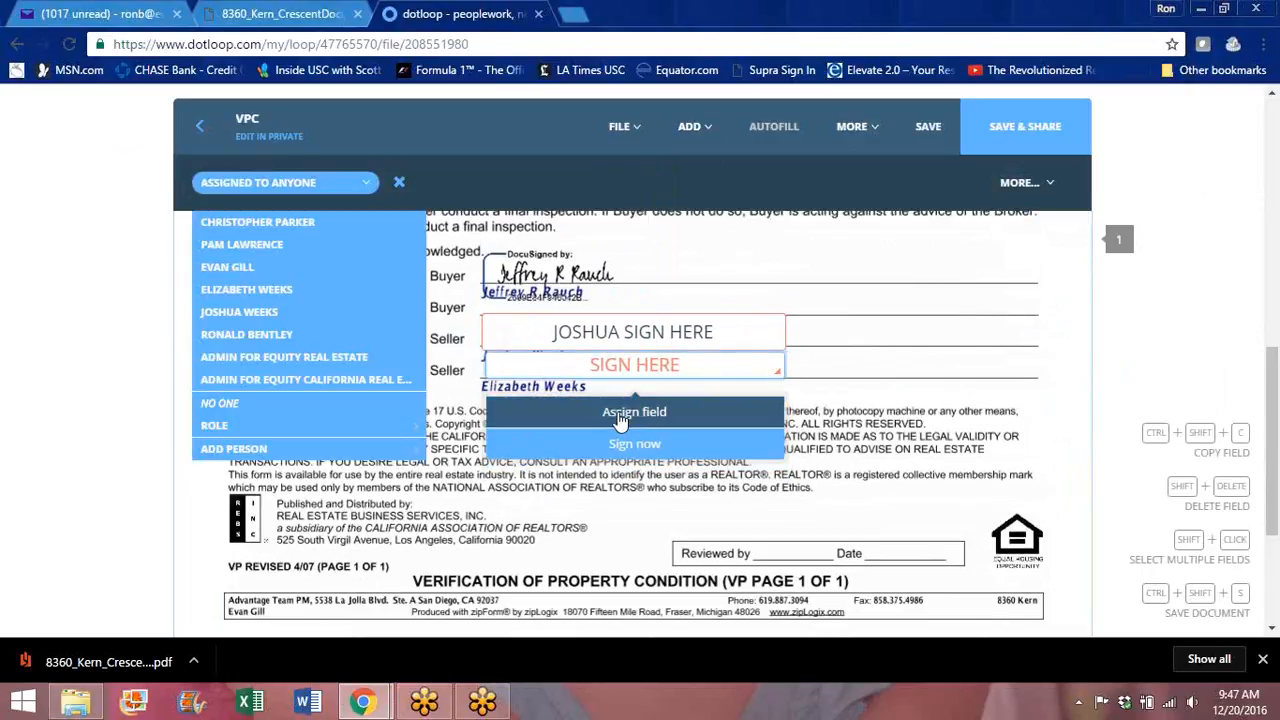
left_click(270, 291)
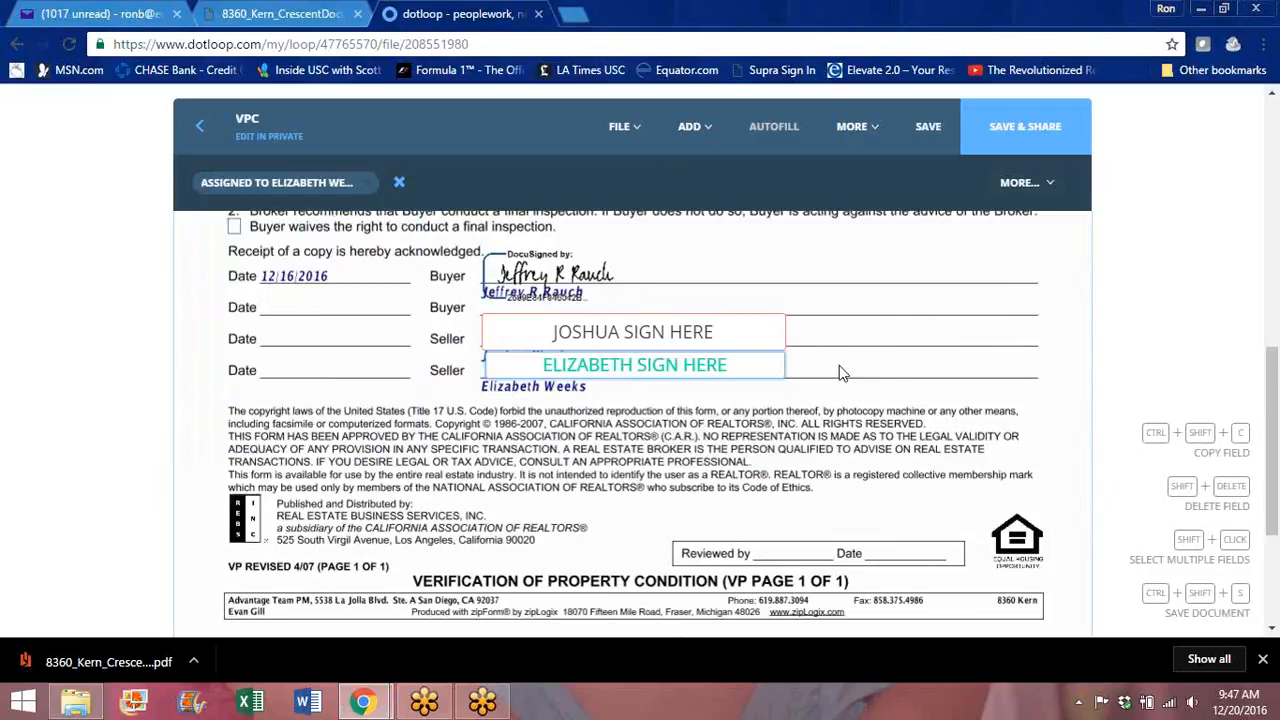
Step: Confirm the first seller's assignment, save the VPC signature fields, and return to the loop
left_click(779, 335)
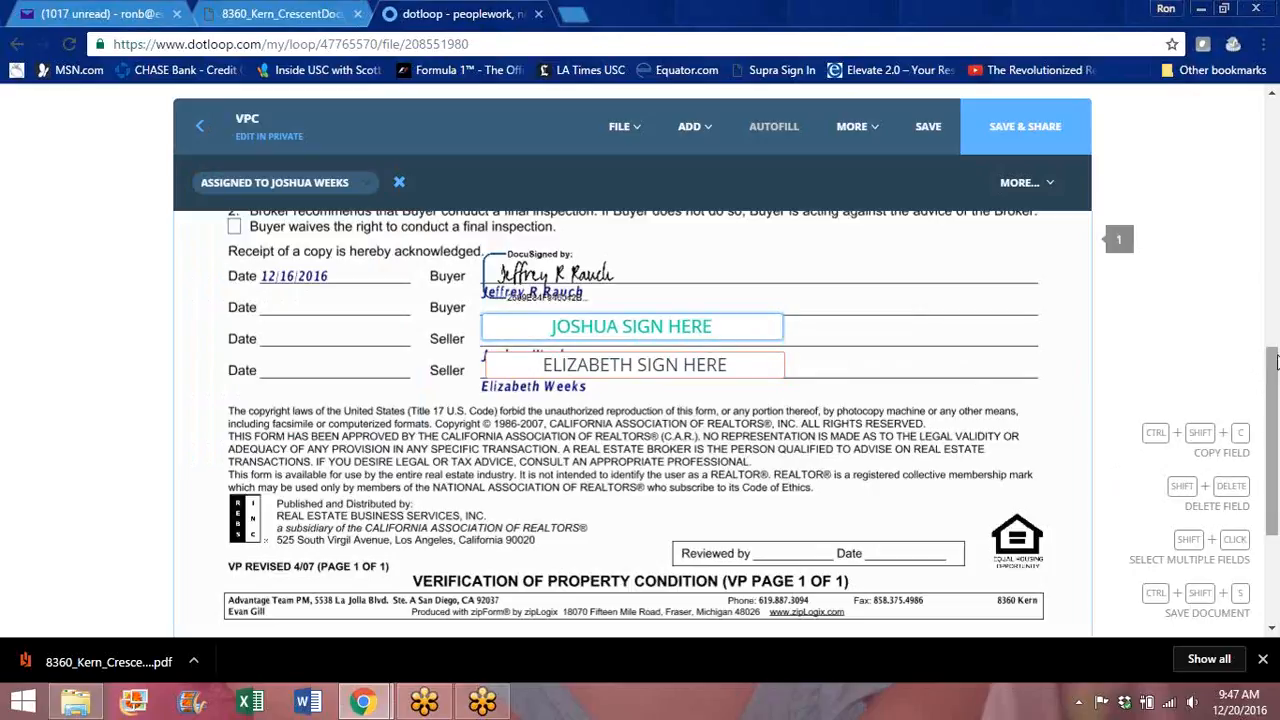
scroll(1275, 383, "down", 2)
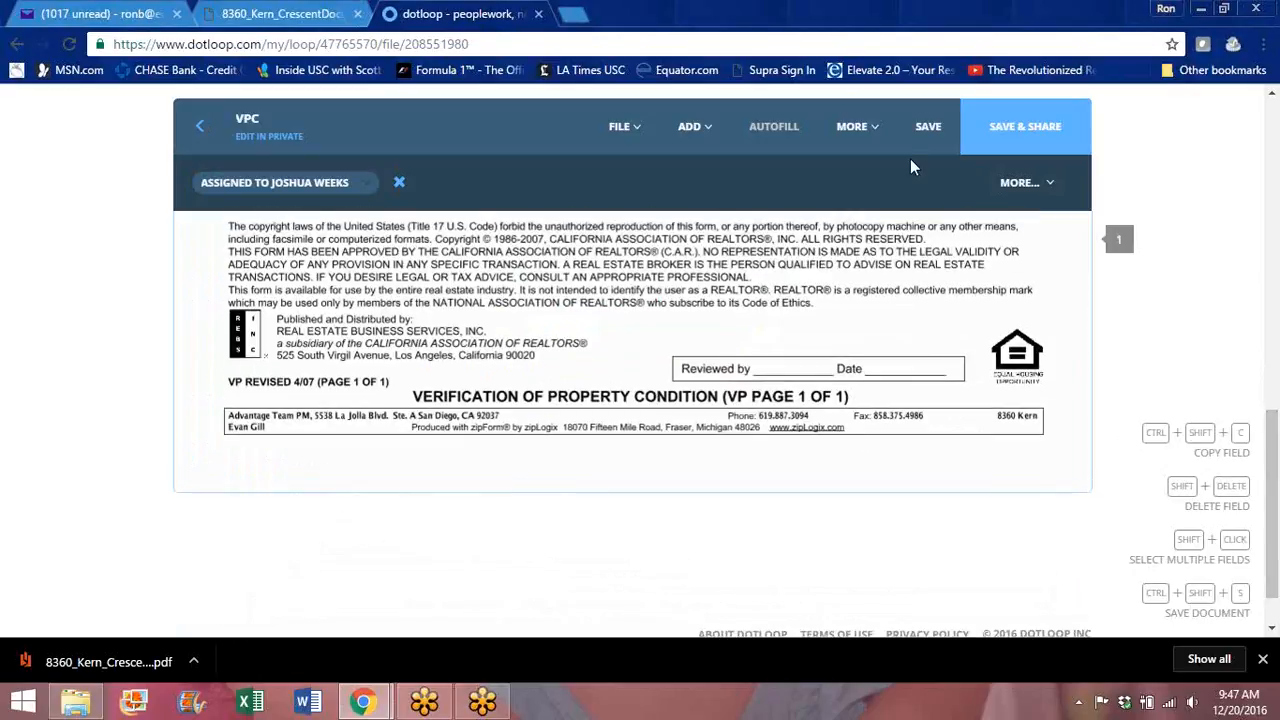
left_click(928, 128)
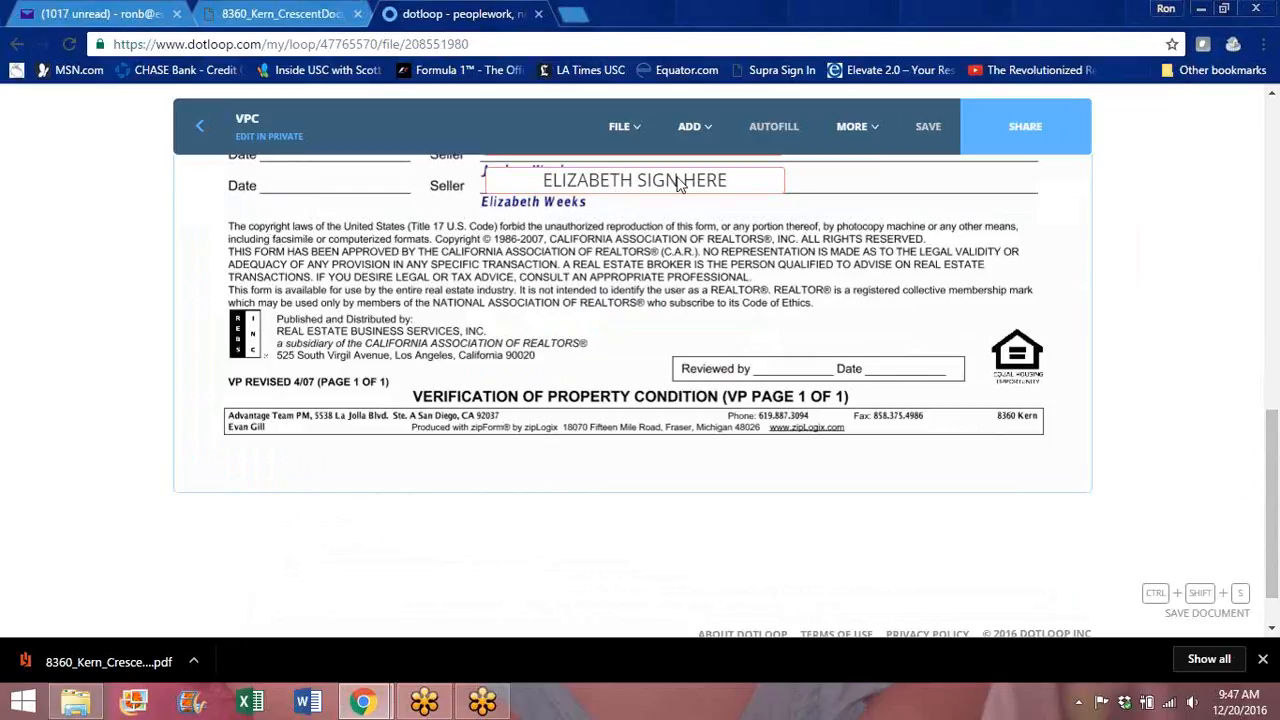
left_click(202, 131)
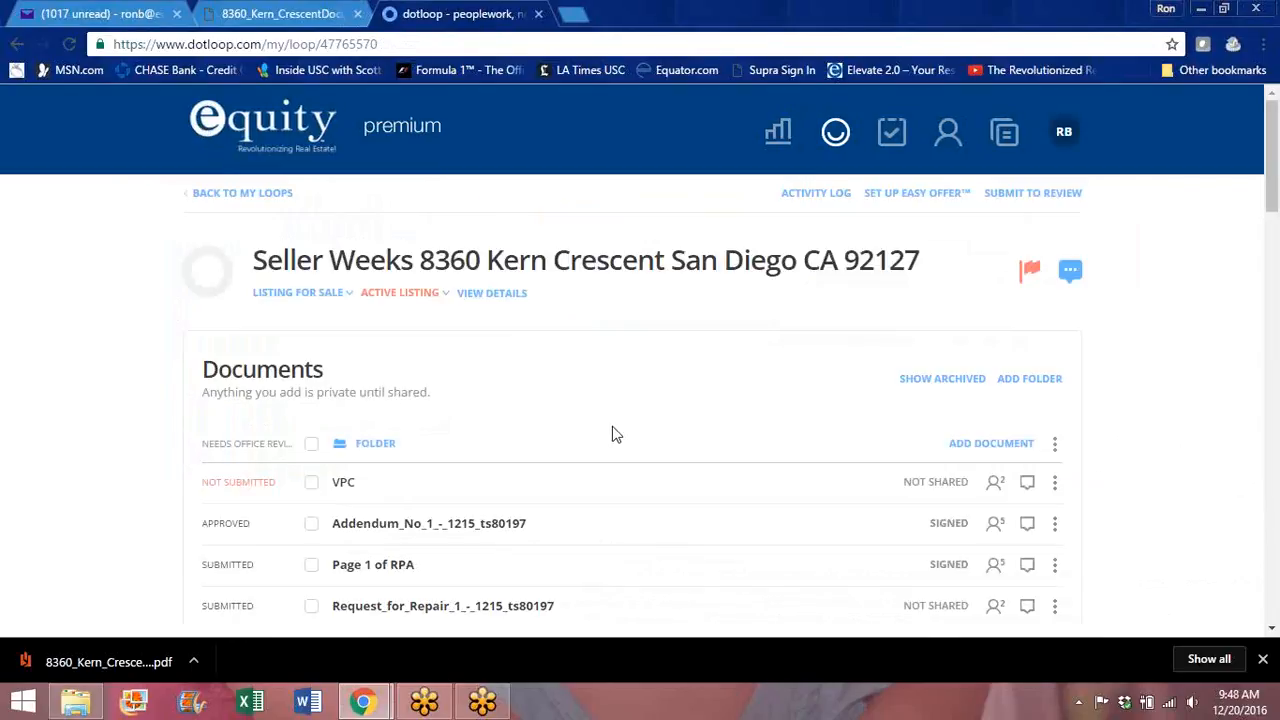
Step: Share VPC with both sellers with the note about the buyer's final walkthru being good
left_click(311, 483)
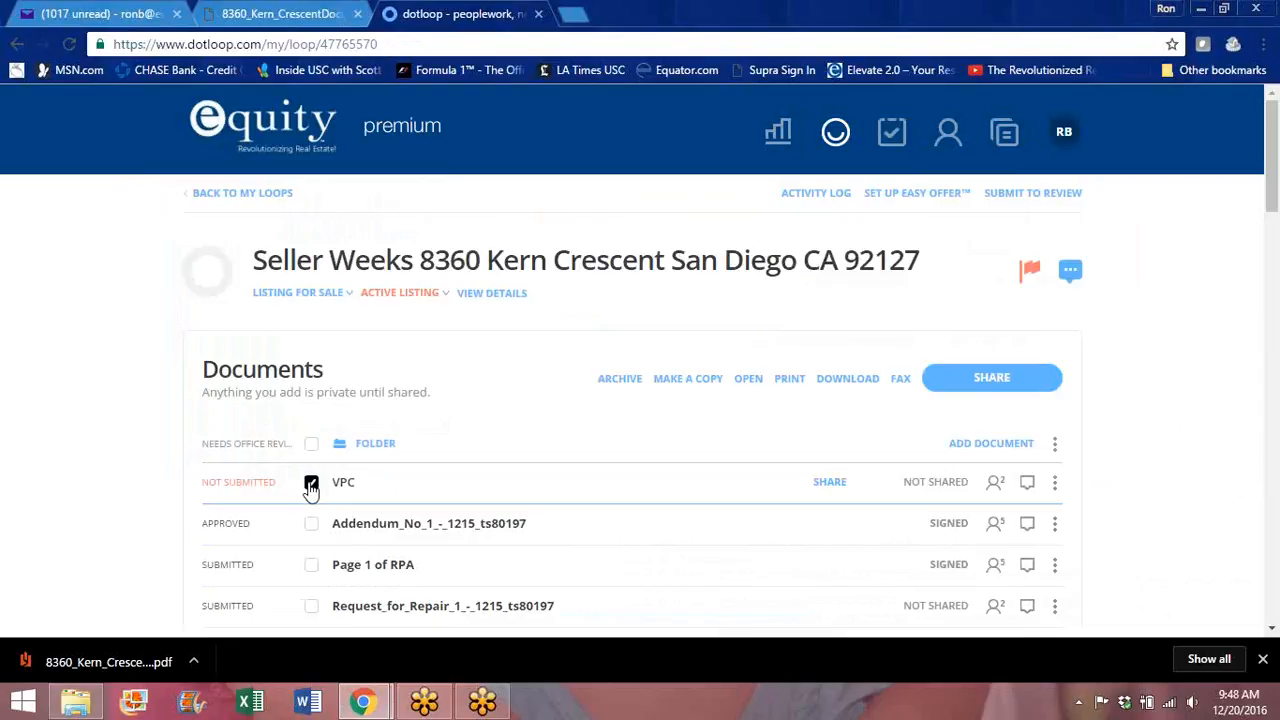
left_click(1001, 380)
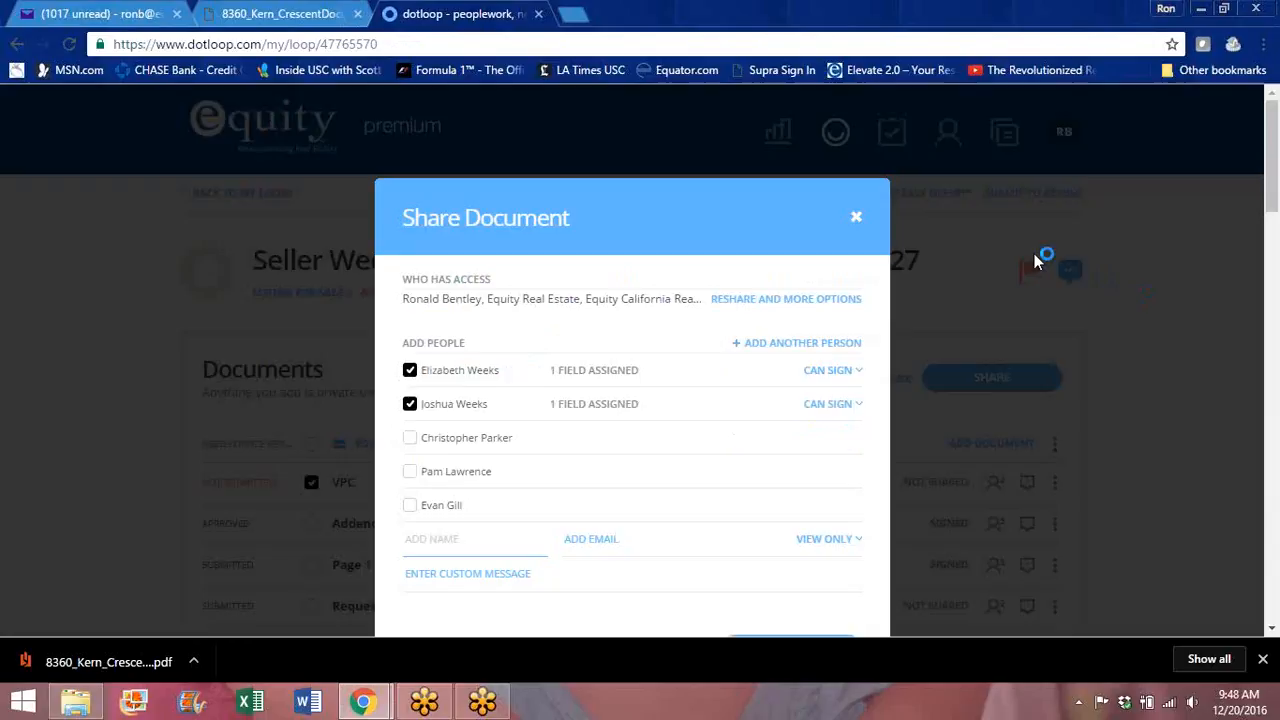
left_click_drag(1276, 160, 1276, 205)
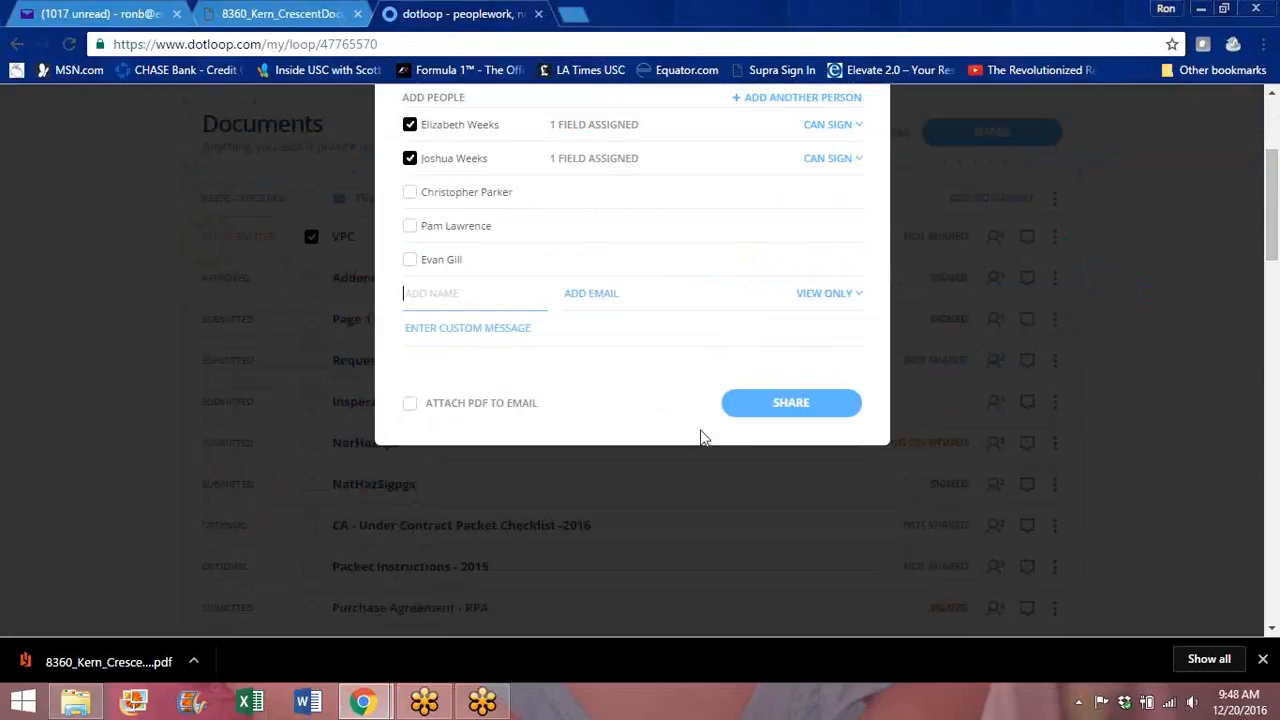
left_click(423, 333)
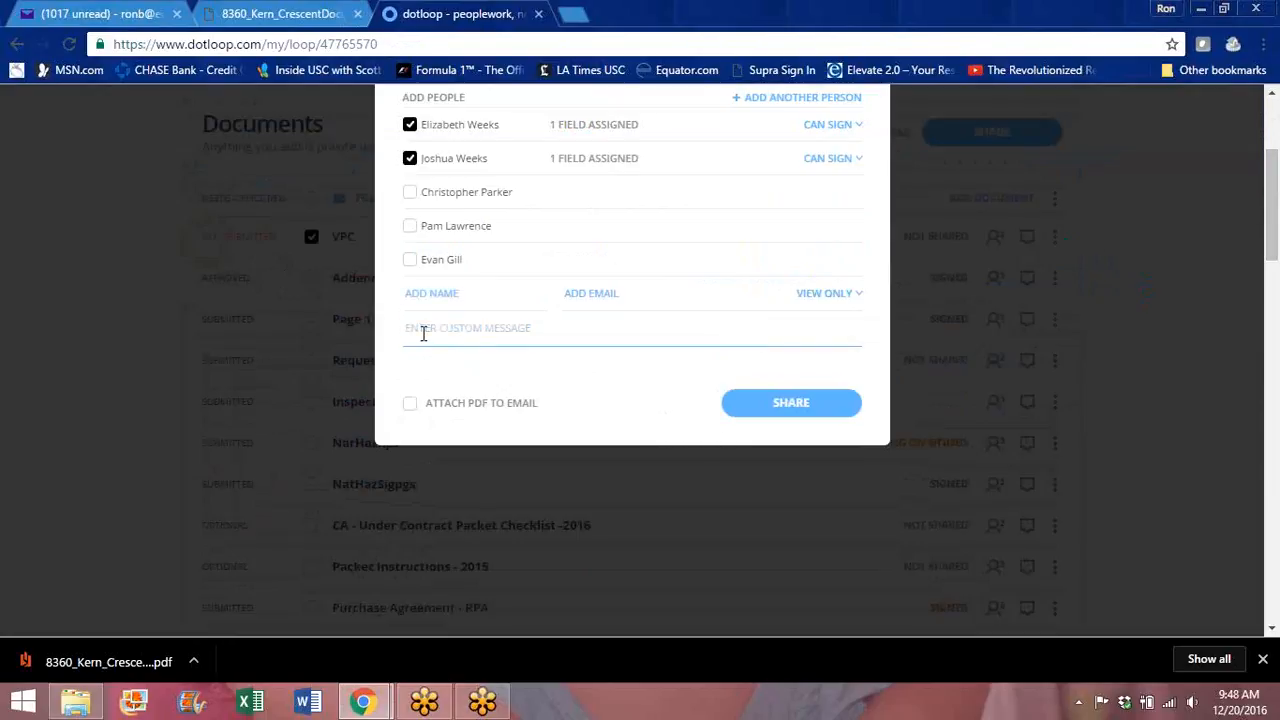
type("Please sign this form.  It basically says that the buyer")
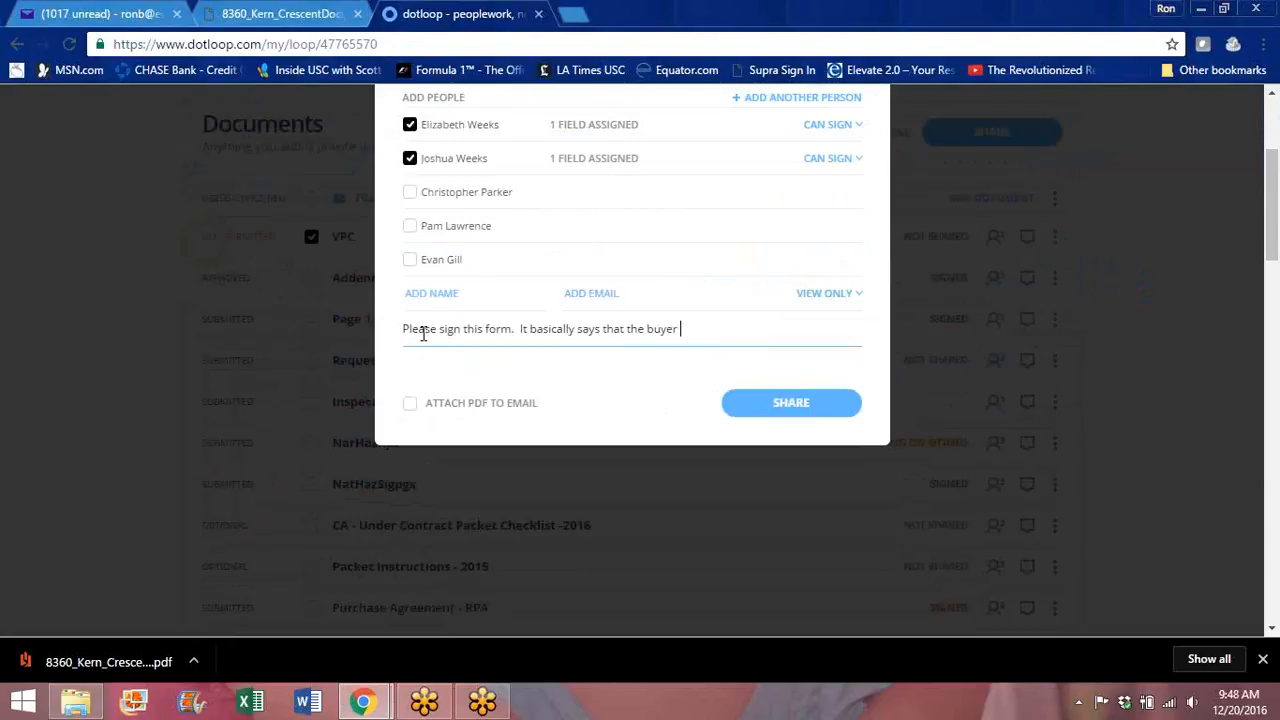
type(" did their final walkthru and every")
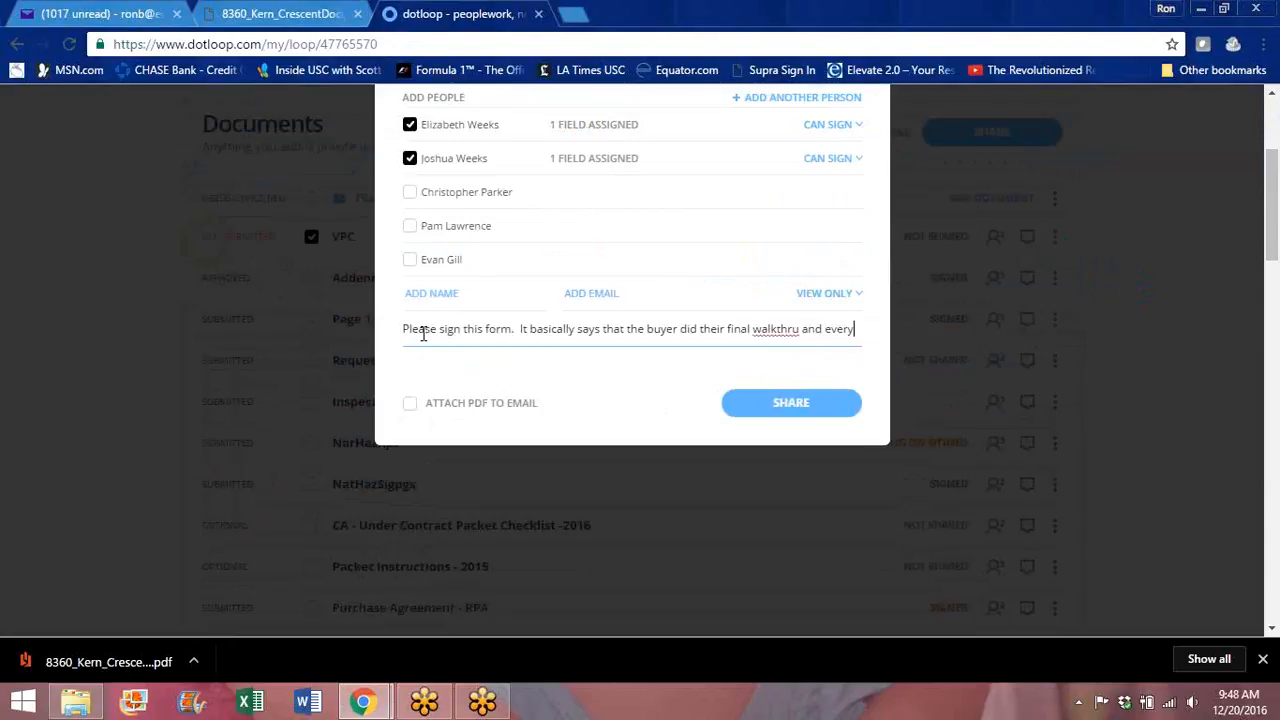
type("thing is good.")
left_click(790, 418)
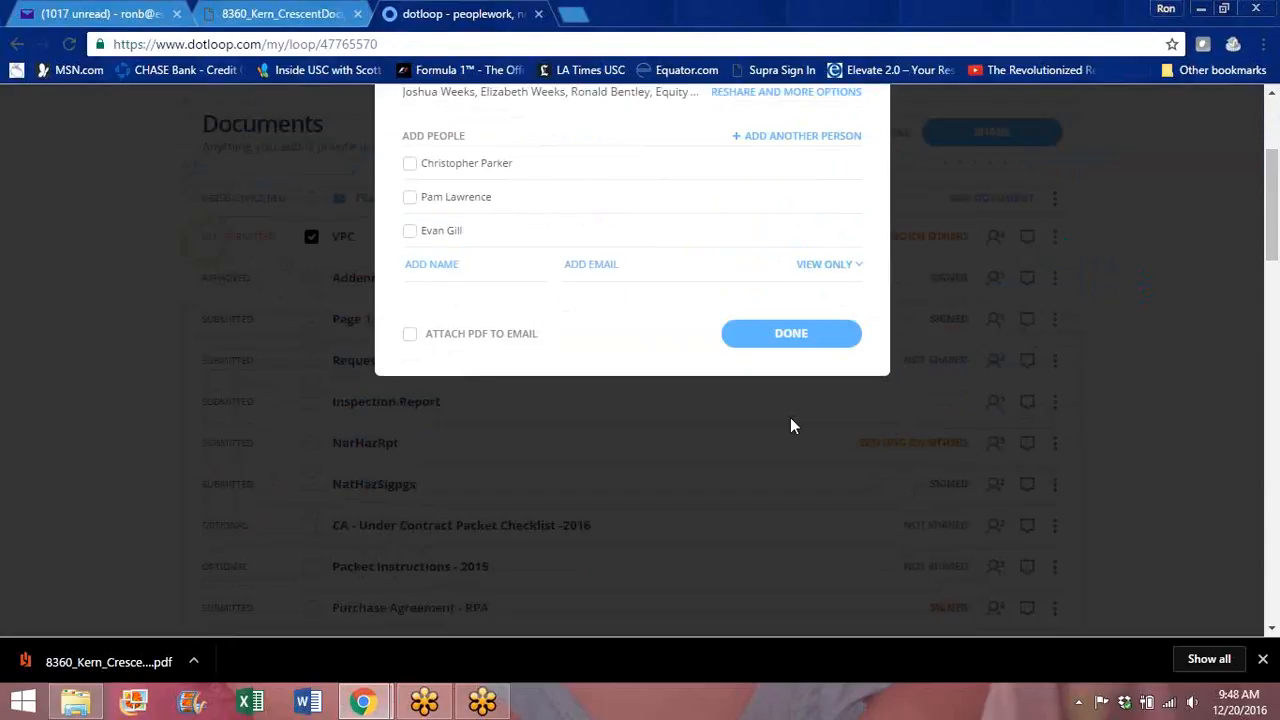
Step: Close the sharing confirmation and dismiss Chrome's download bar
left_click(799, 327)
left_click_drag(1273, 198, 1272, 106)
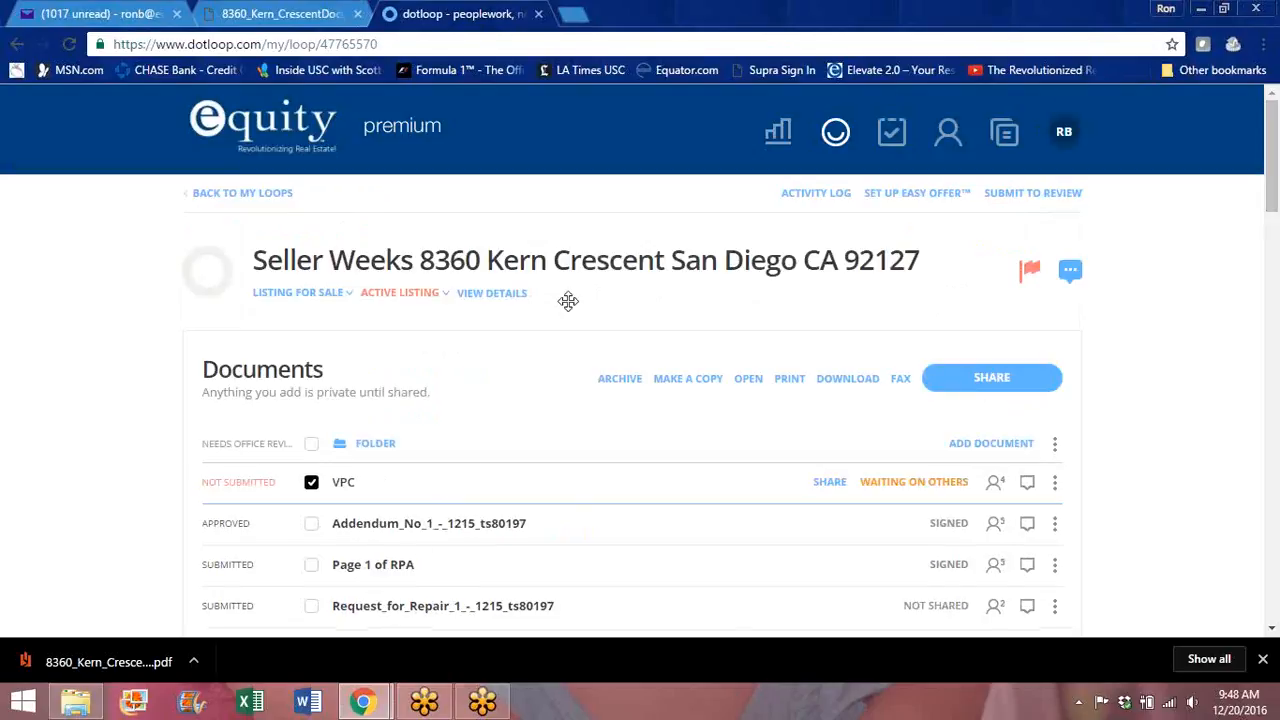
left_click(1263, 659)
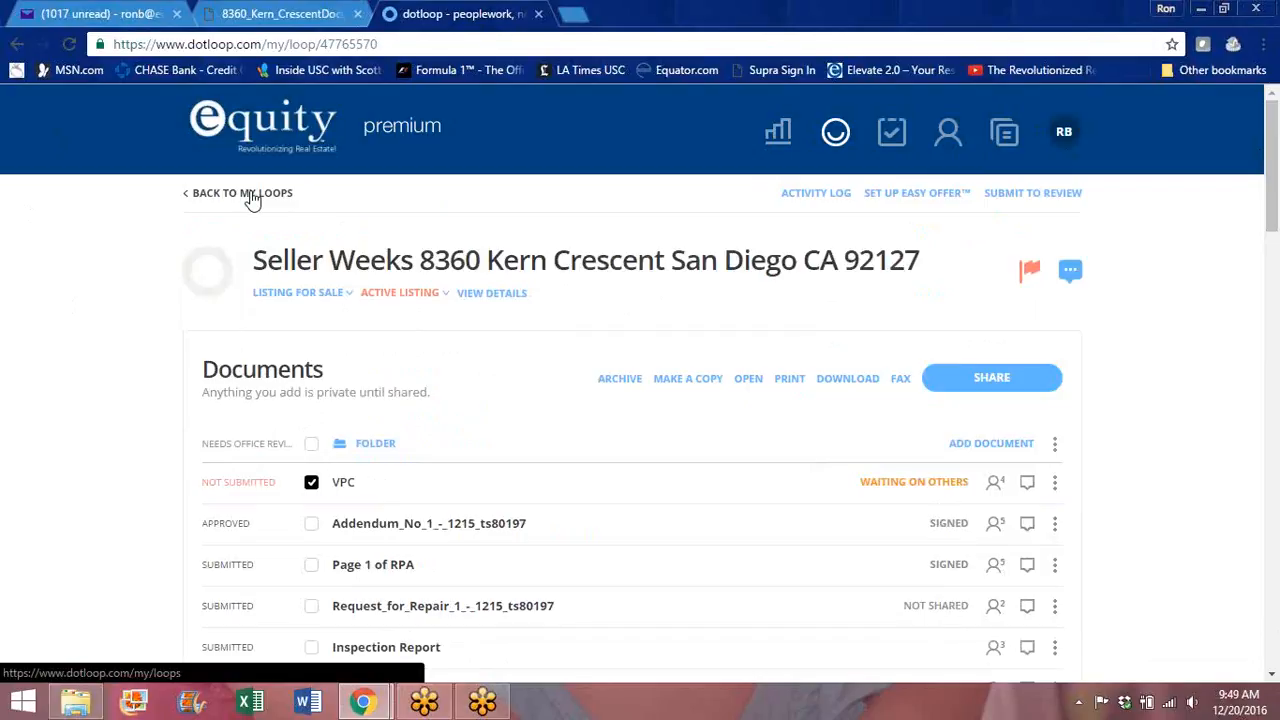
Step: Go back to all loops and apply a filter that includes ARCHIVED loop statuses
left_click(252, 195)
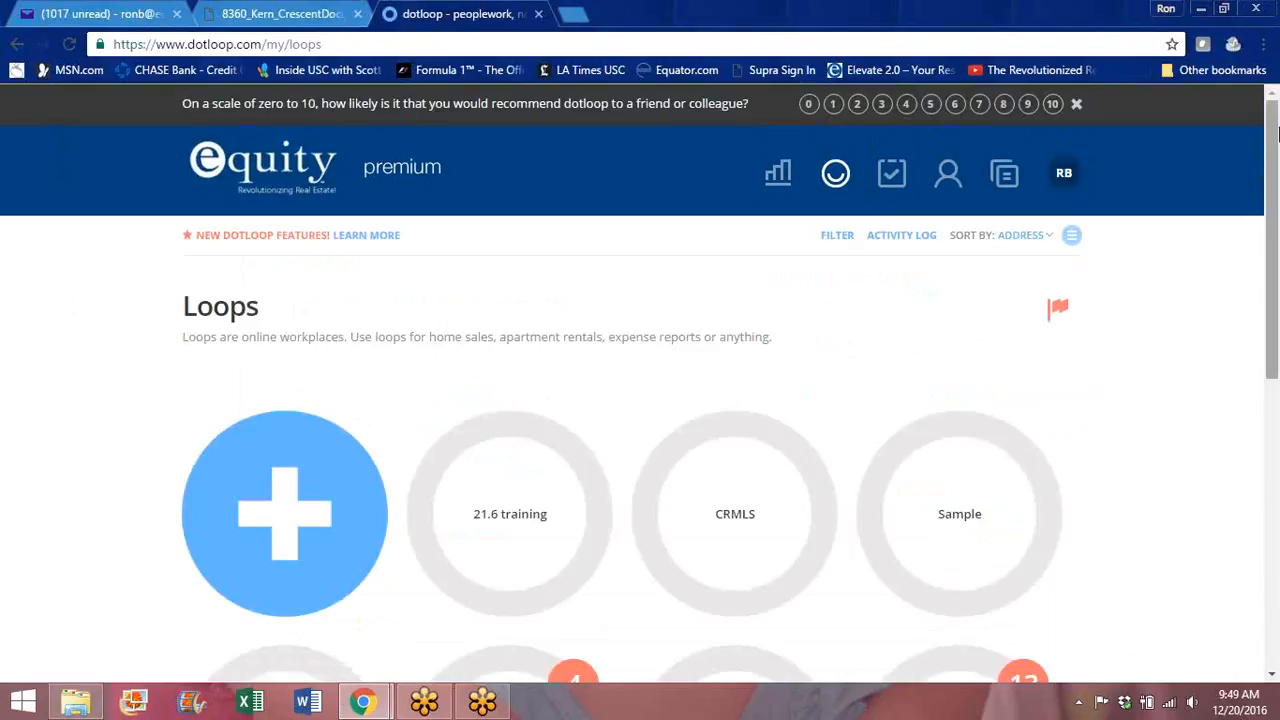
left_click_drag(1273, 122, 1249, 266)
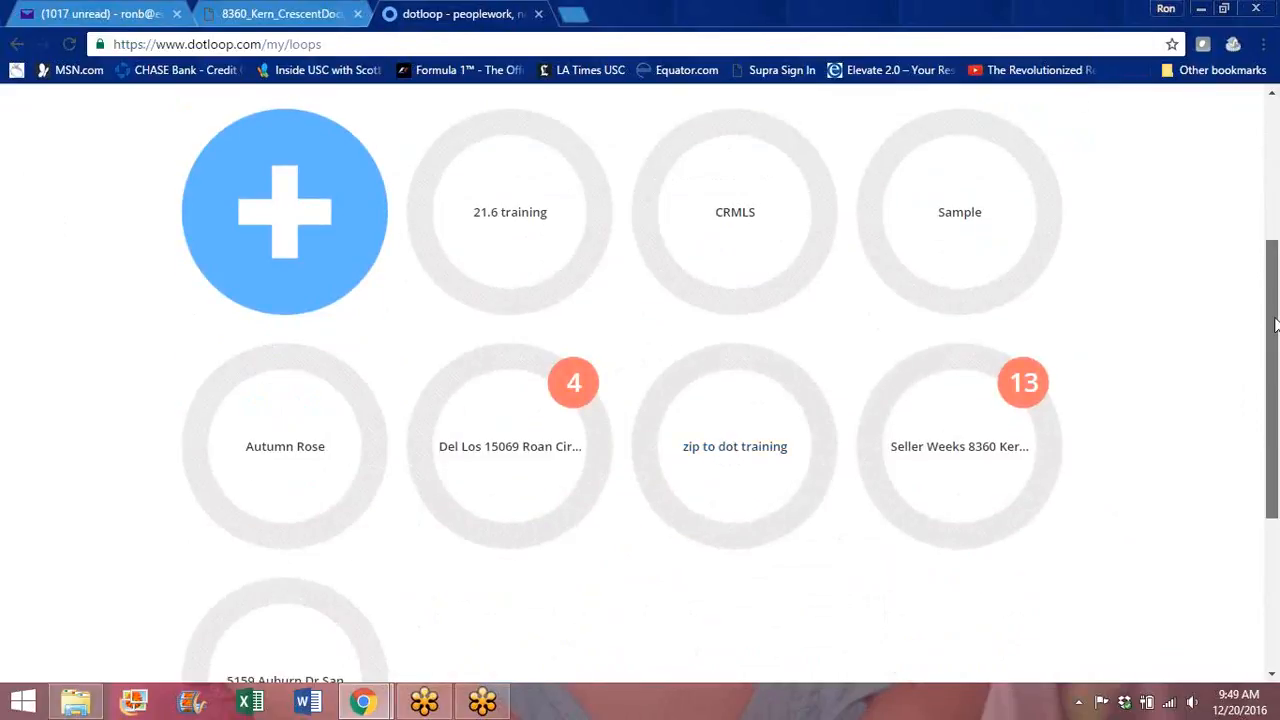
left_click_drag(1275, 325, 1273, 210)
left_click(837, 184)
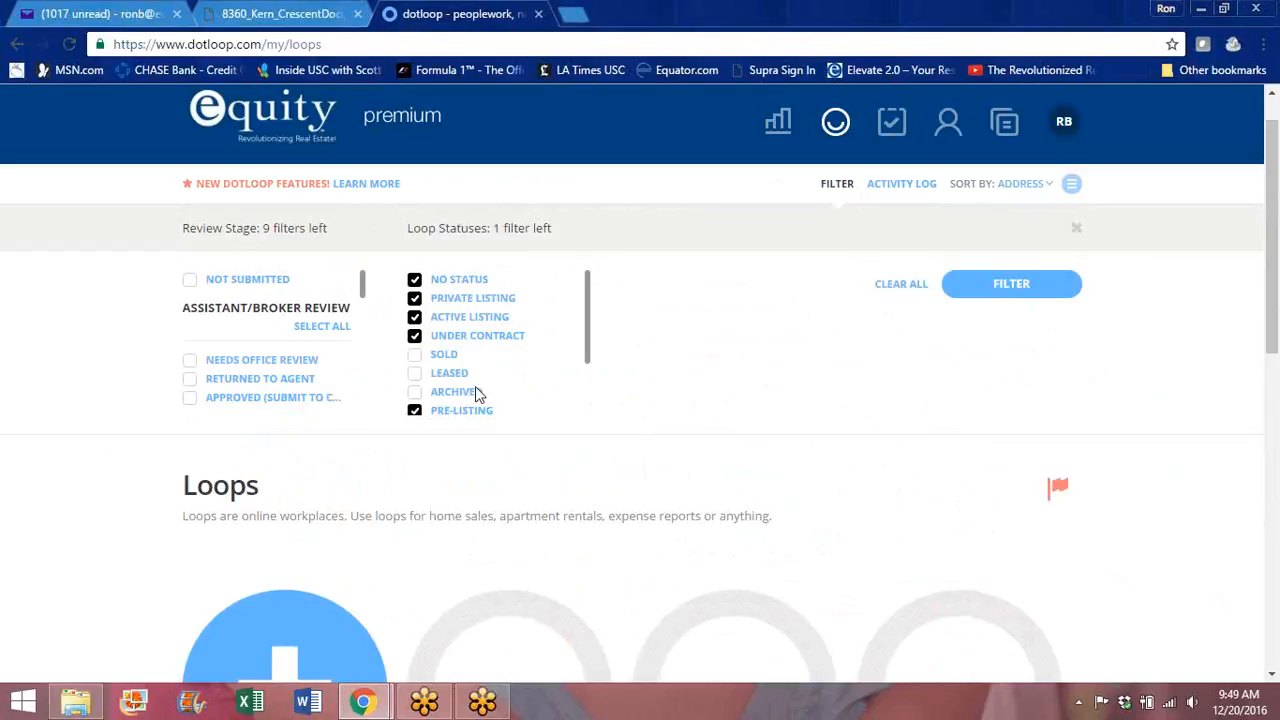
left_click(415, 393)
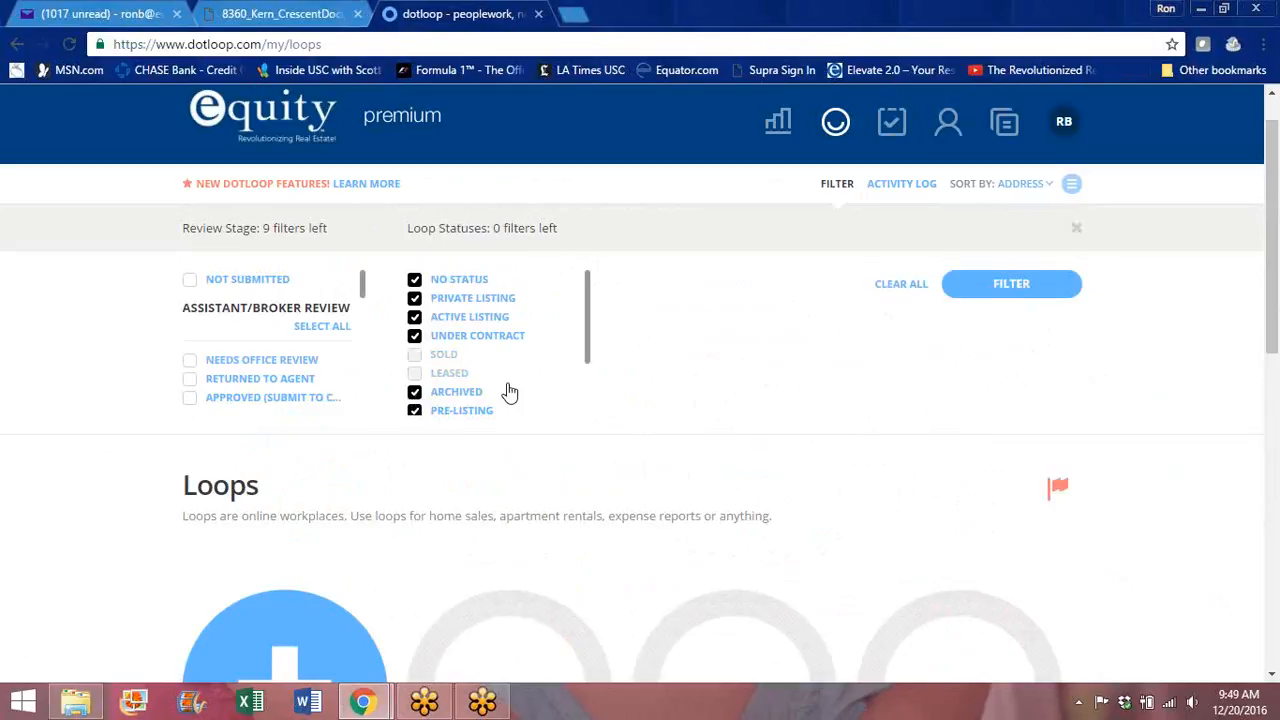
left_click(1011, 284)
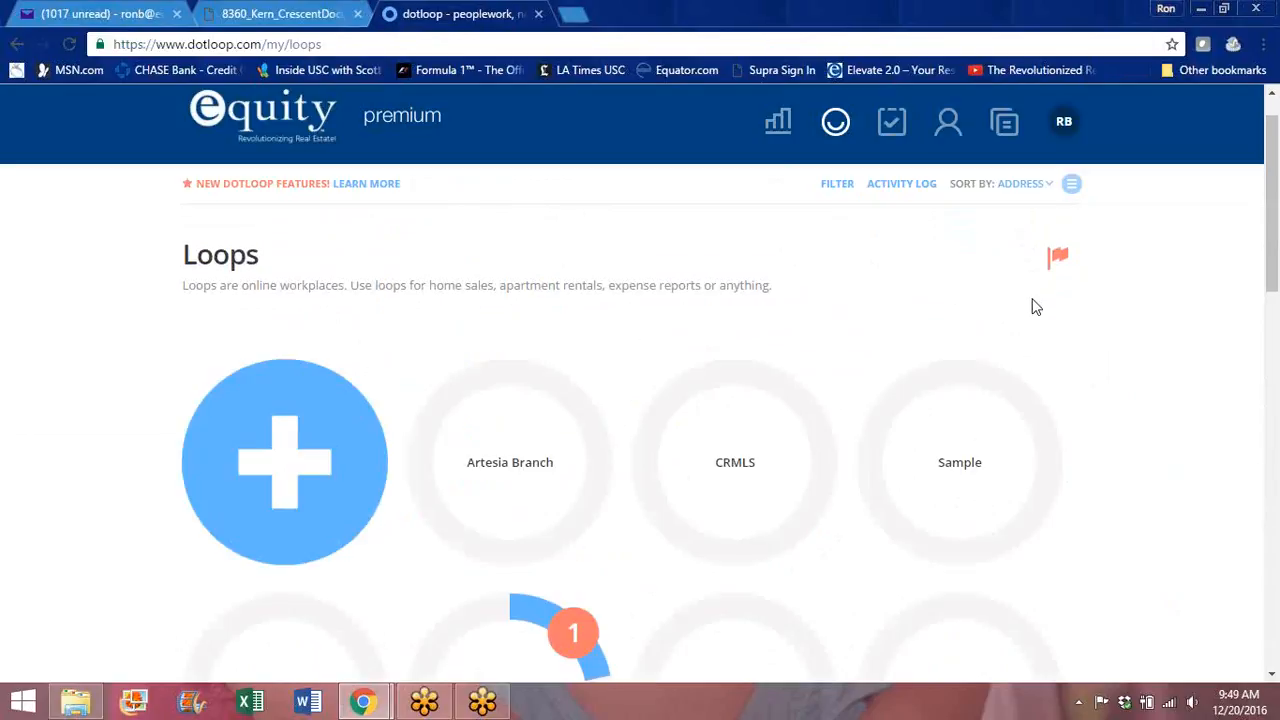
Step: Change the loop filter to uncheck ARCHIVED and check IN-PROGRESS and PRE-LISTING, then apply it
mouse_move(1273, 142)
left_mouse_down()
mouse_move(1240, 294)
mouse_move(1219, 508)
mouse_move(1232, 693)
mouse_move(1258, 157)
left_mouse_up()
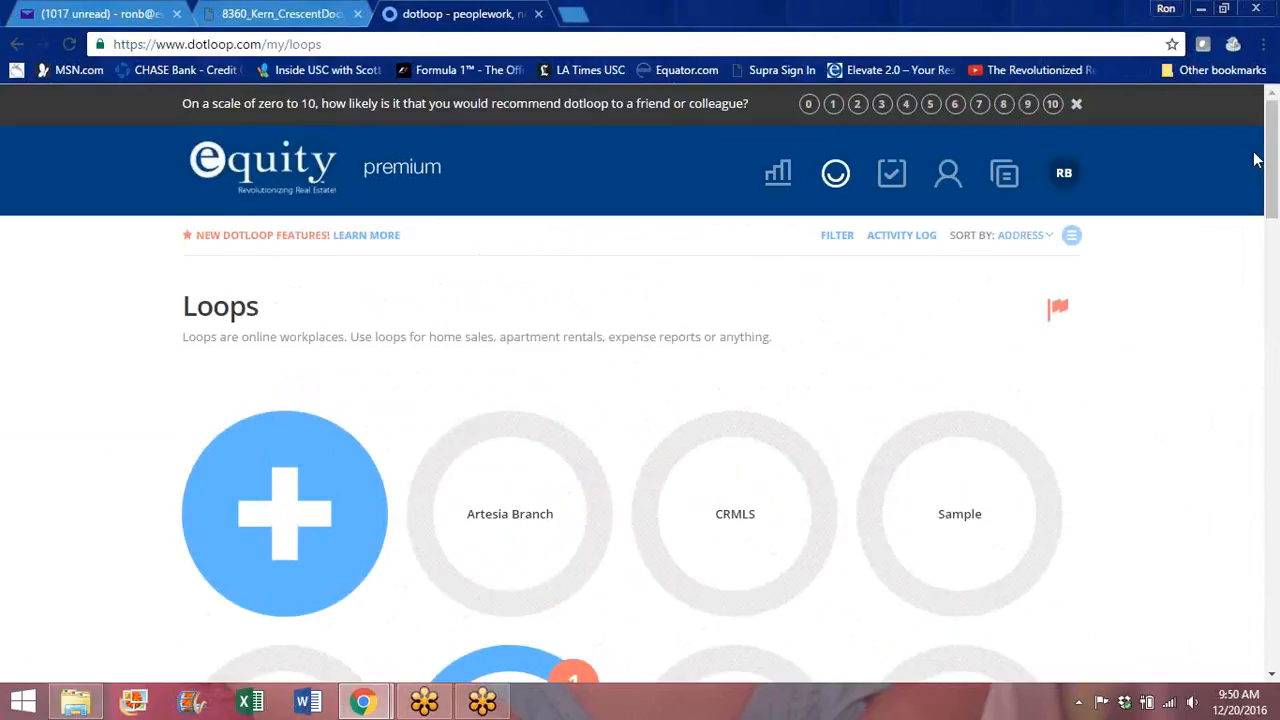
left_click(838, 238)
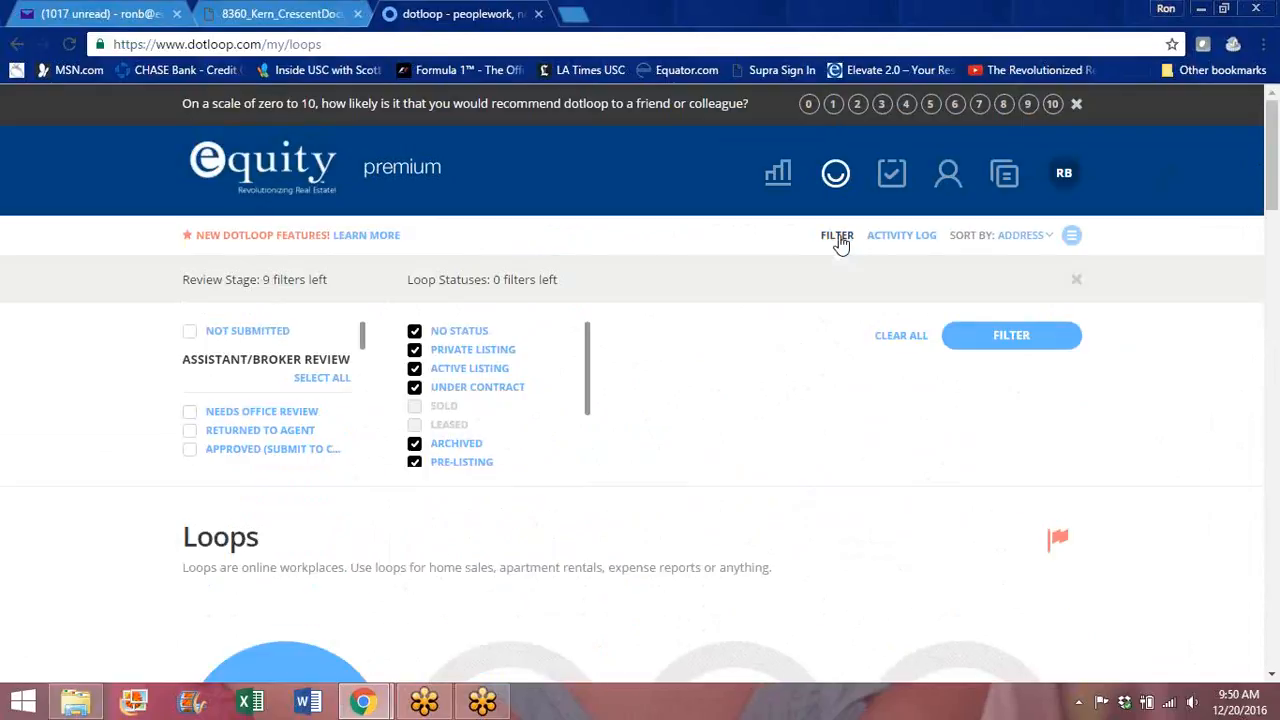
left_click(414, 445)
left_click_drag(589, 363, 590, 455)
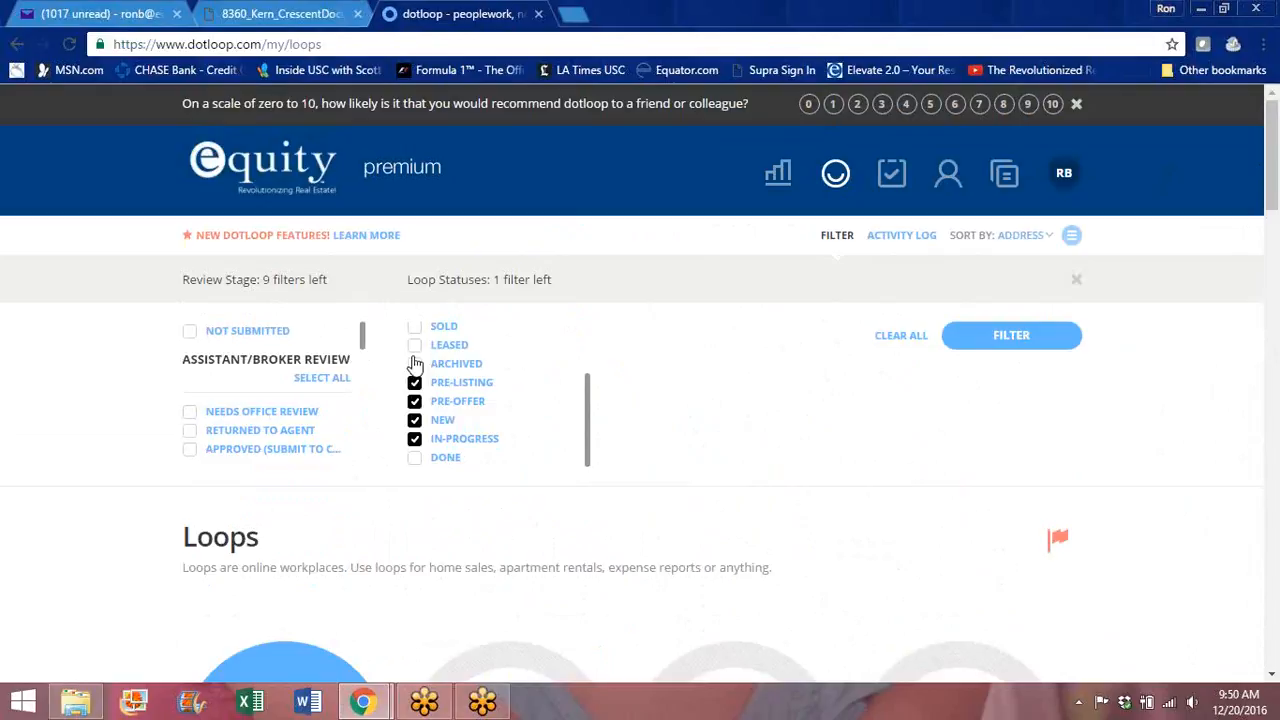
left_click(415, 439)
left_click_drag(592, 443, 587, 343)
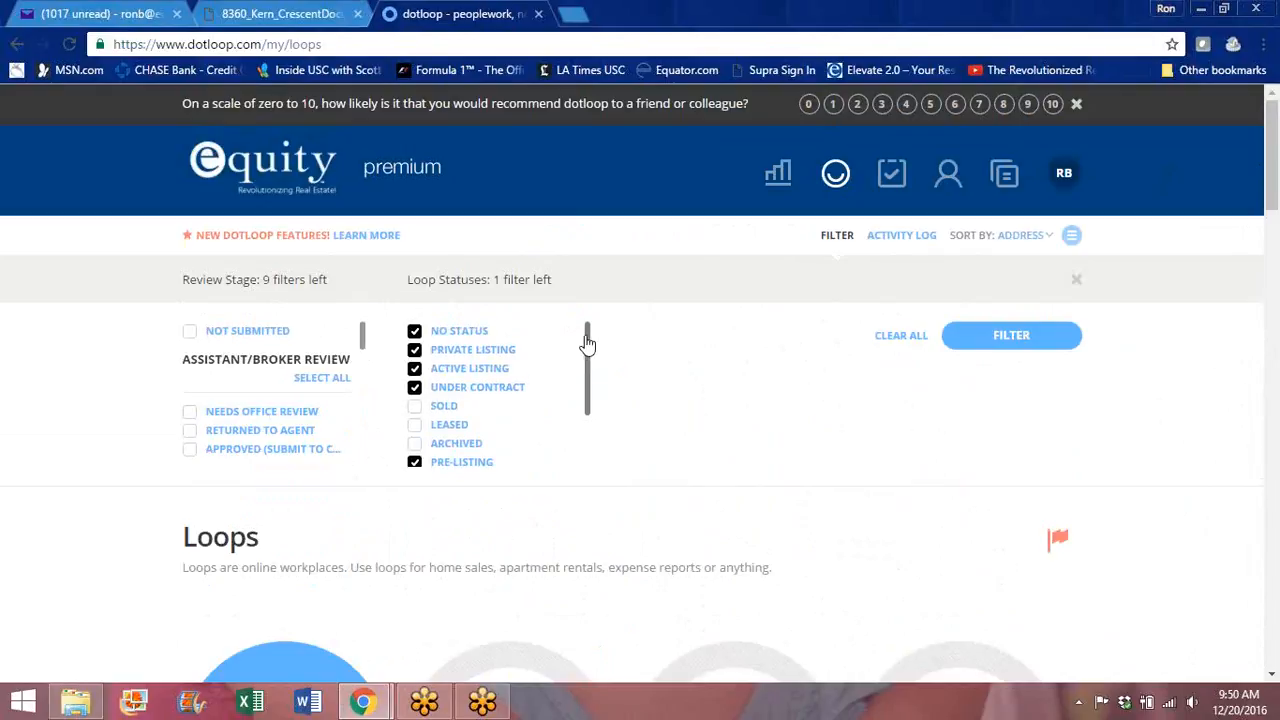
left_click(415, 458)
left_click_drag(589, 366, 590, 443)
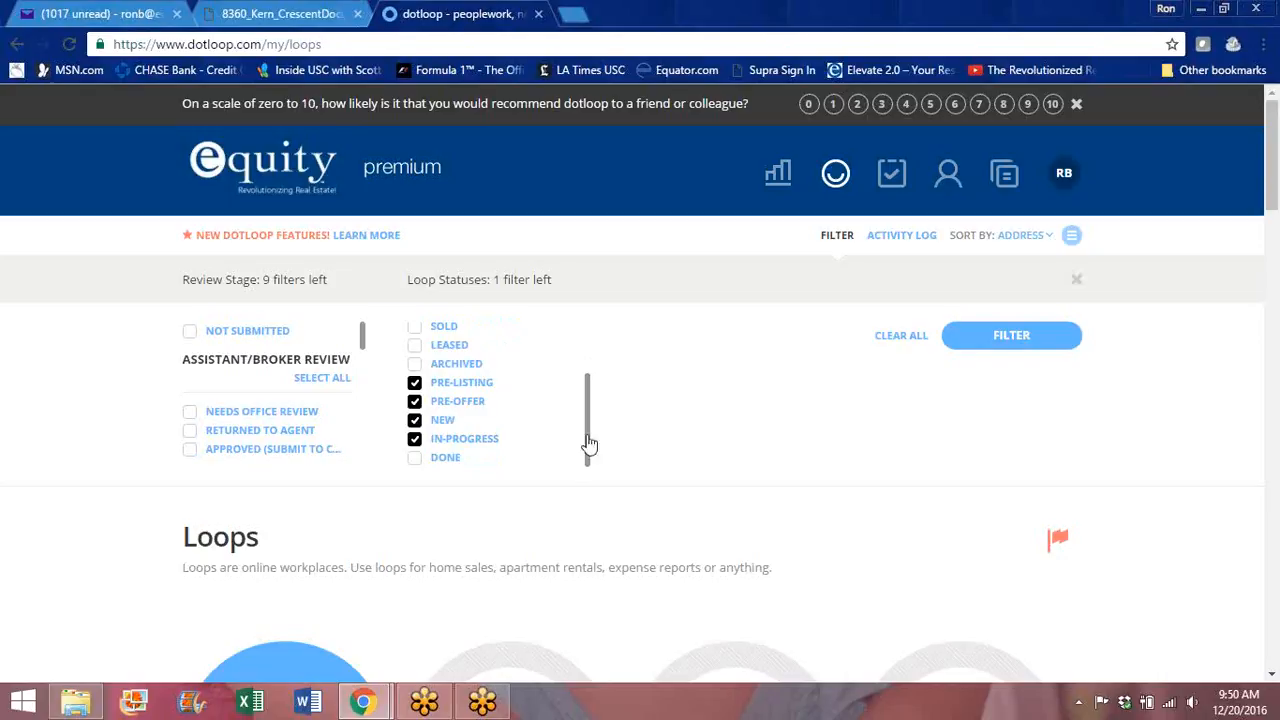
left_click_drag(1274, 178, 1270, 135)
left_click(1022, 340)
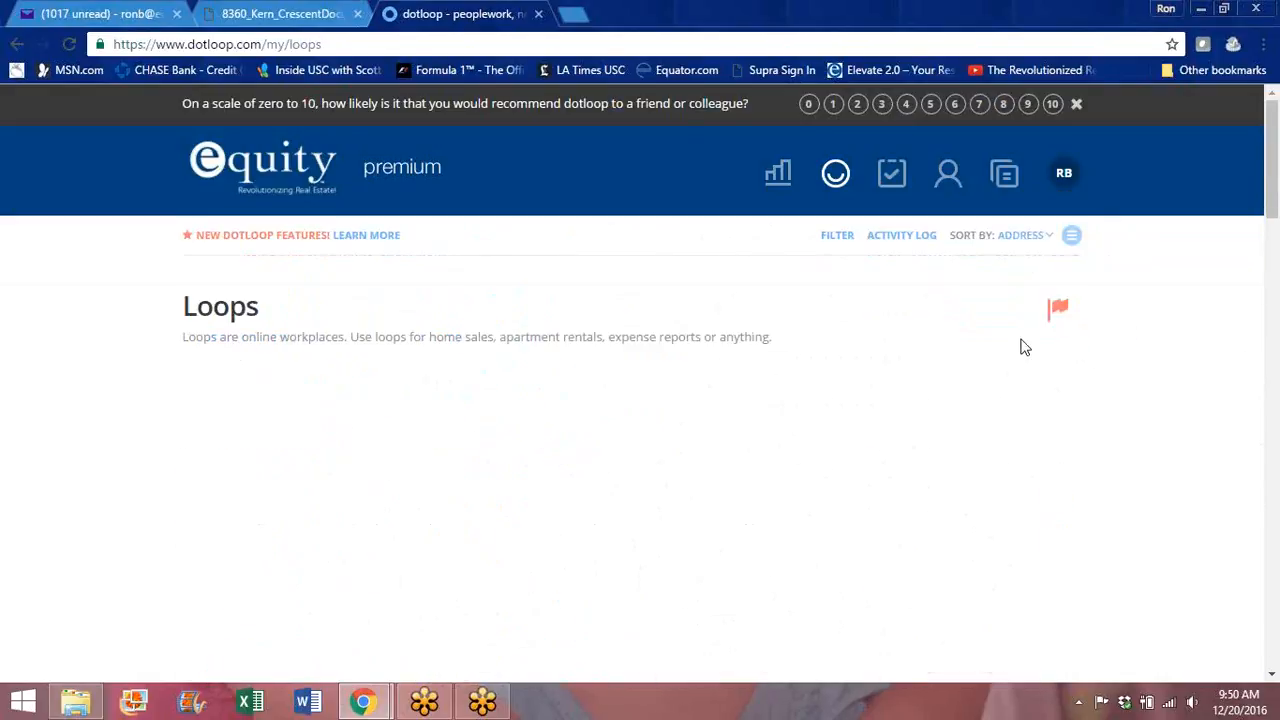
scroll(1276, 210, "down", 3)
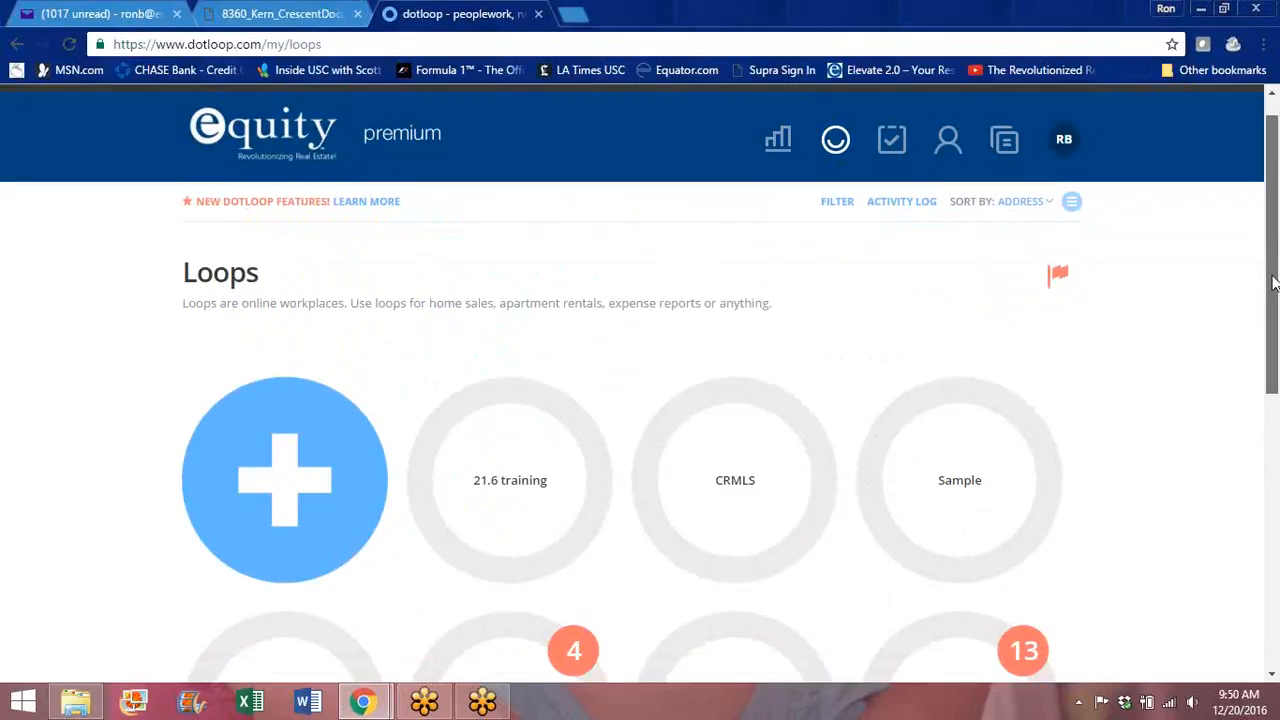
left_click(737, 455)
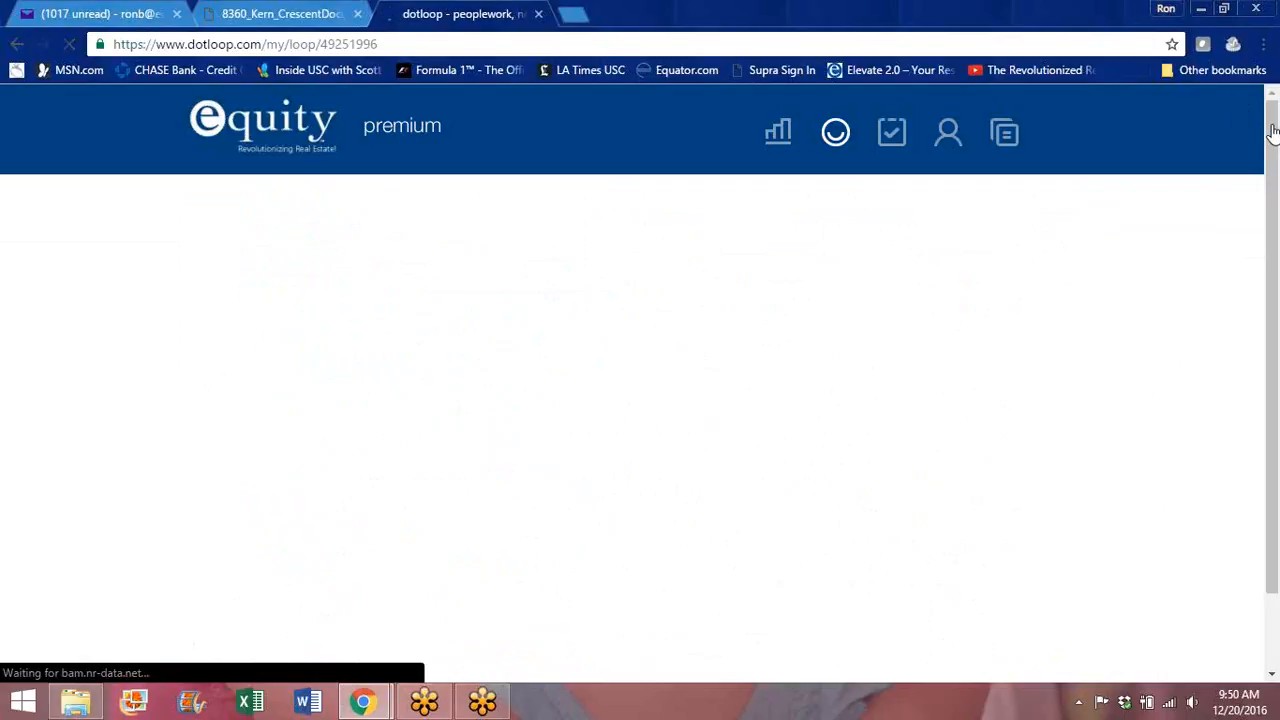
left_click_drag(1273, 132, 1277, 343)
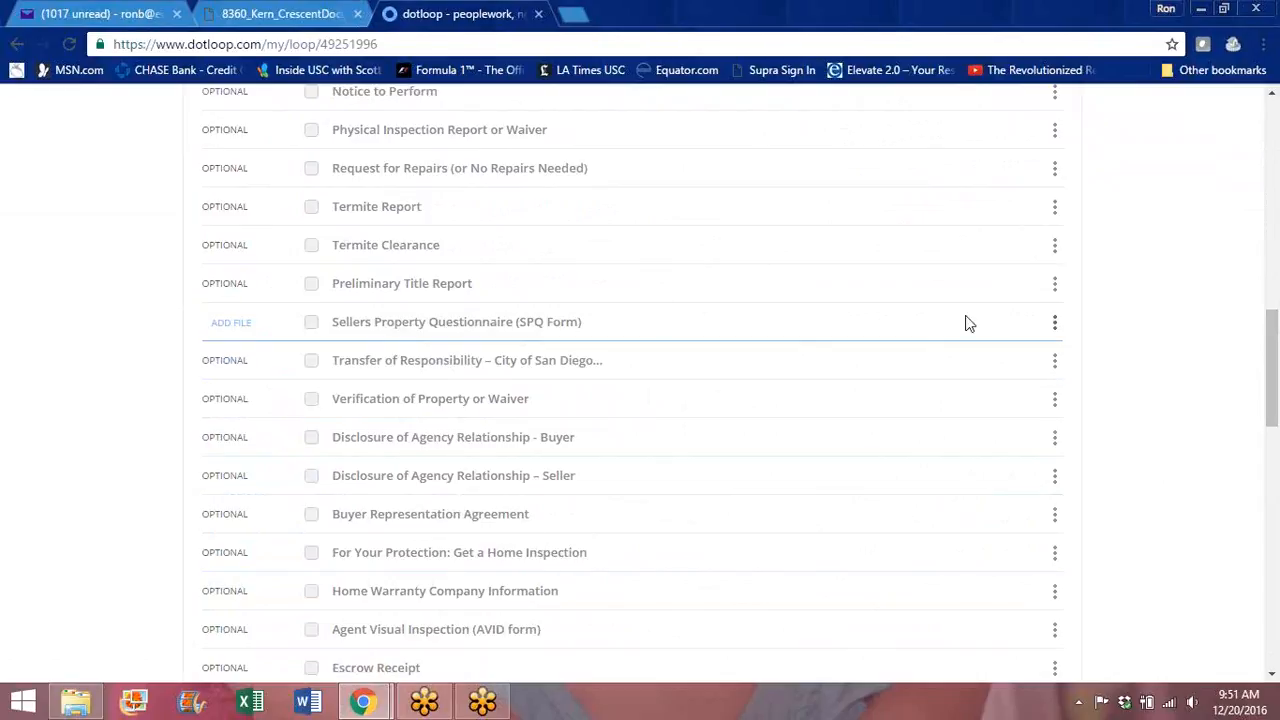
mouse_move(1276, 397)
left_mouse_down()
mouse_move(1276, 321)
mouse_move(1274, 415)
left_mouse_up()
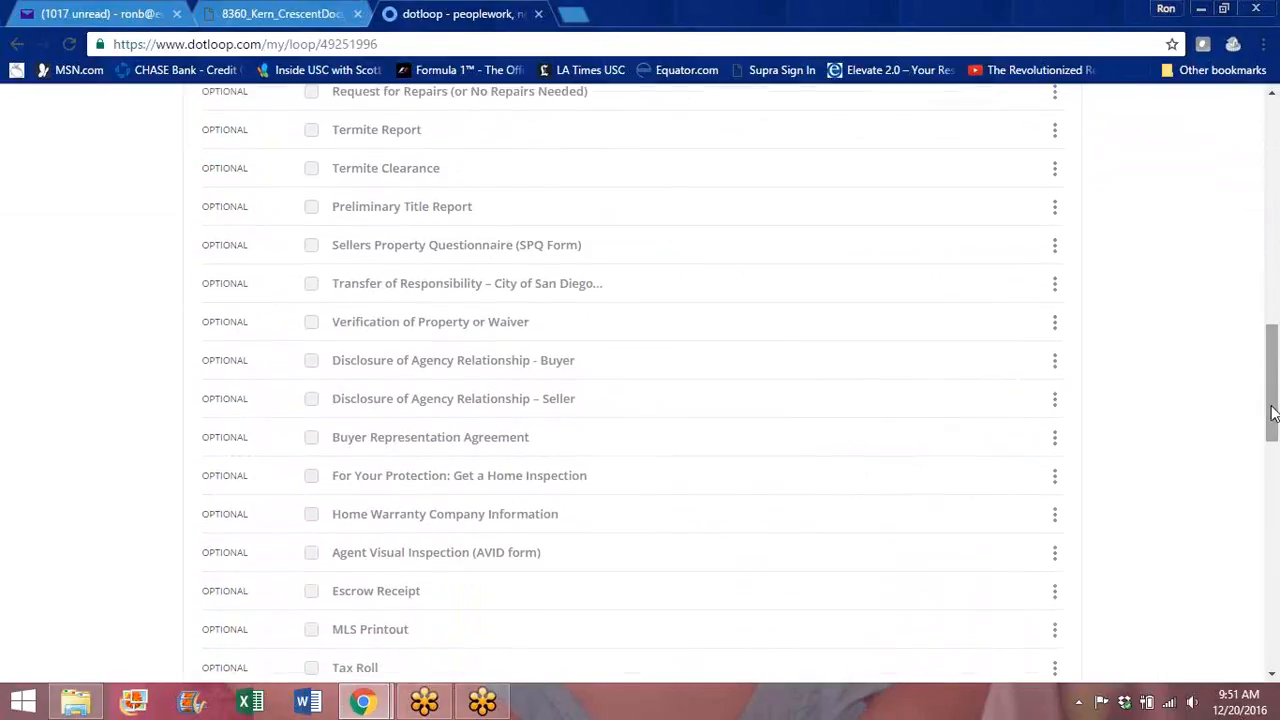
left_click_drag(1274, 366, 1269, 234)
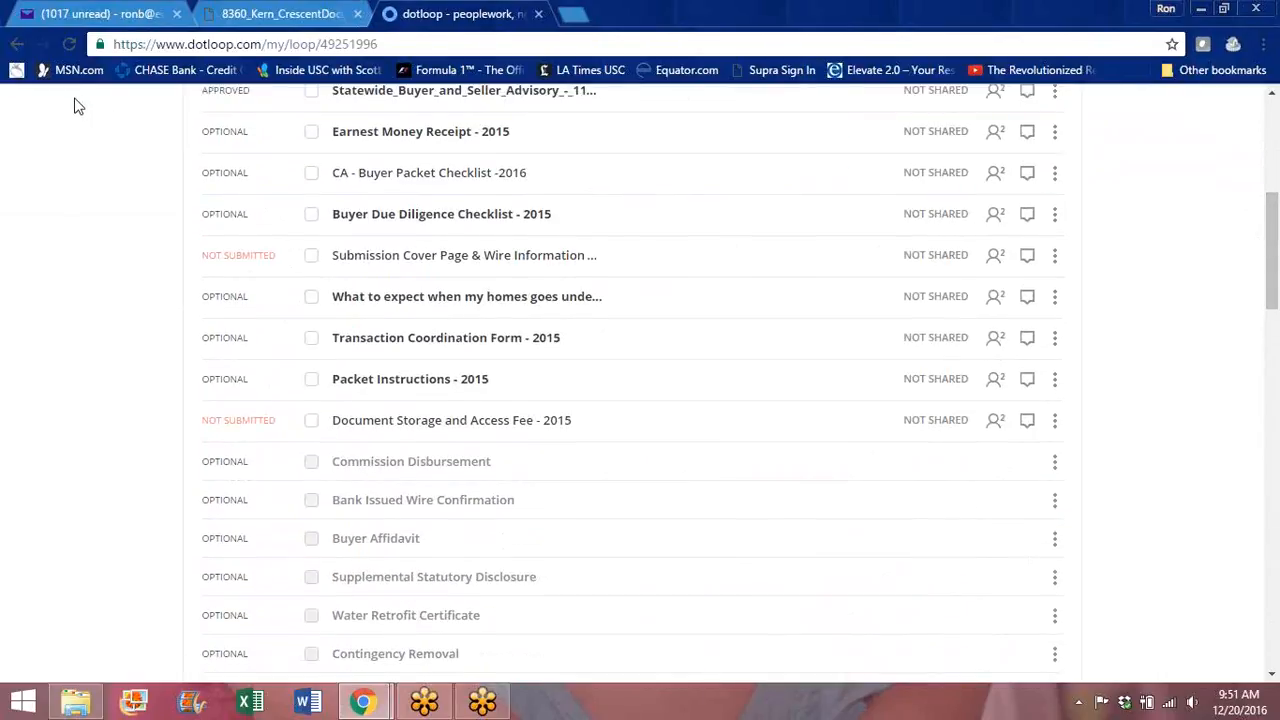
left_click_drag(1274, 275, 1270, 160)
left_click(217, 197)
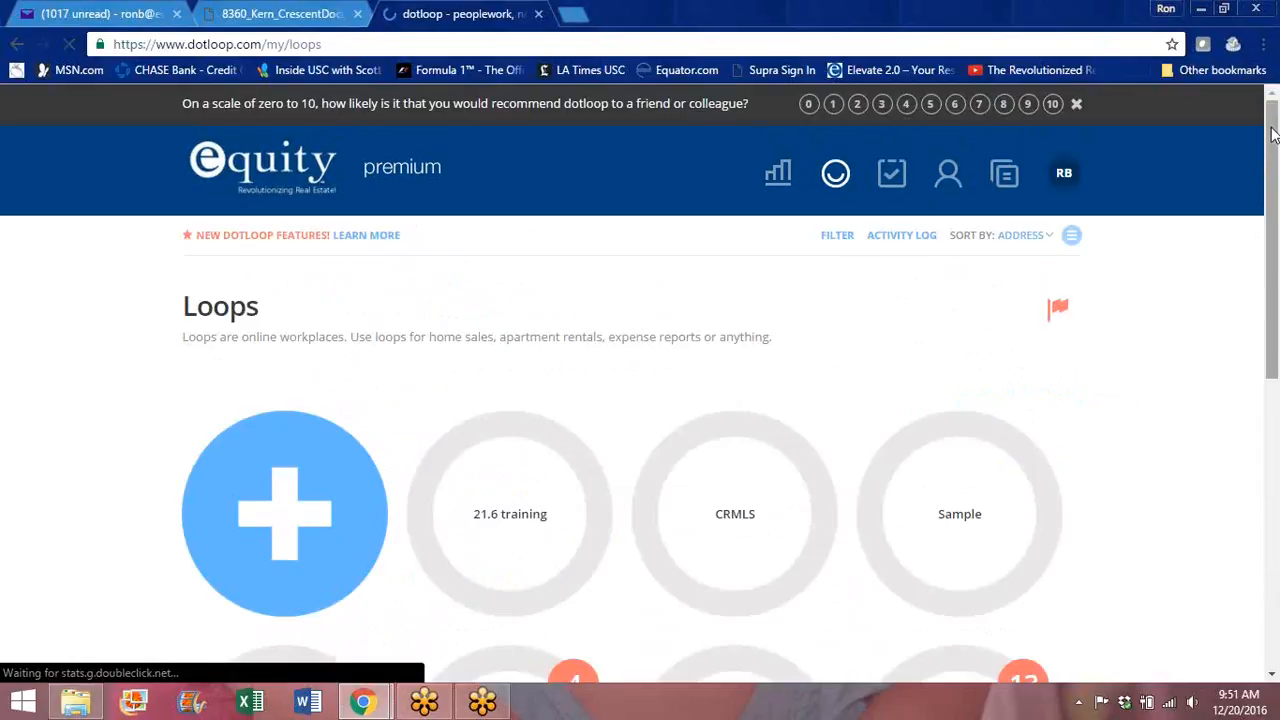
left_click_drag(1272, 140, 1271, 277)
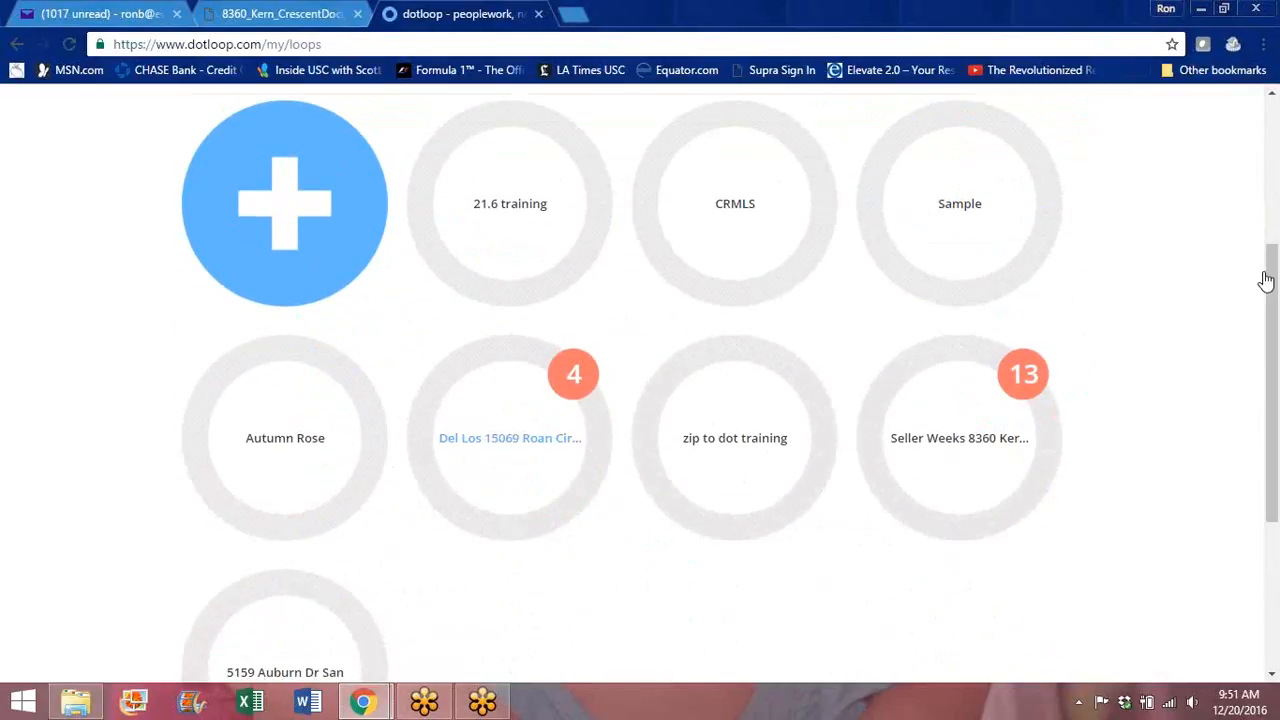
Step: Open the Del Los loop, view its Real Estate Transfer Disclosure Statement, and return to its documents
left_click(510, 459)
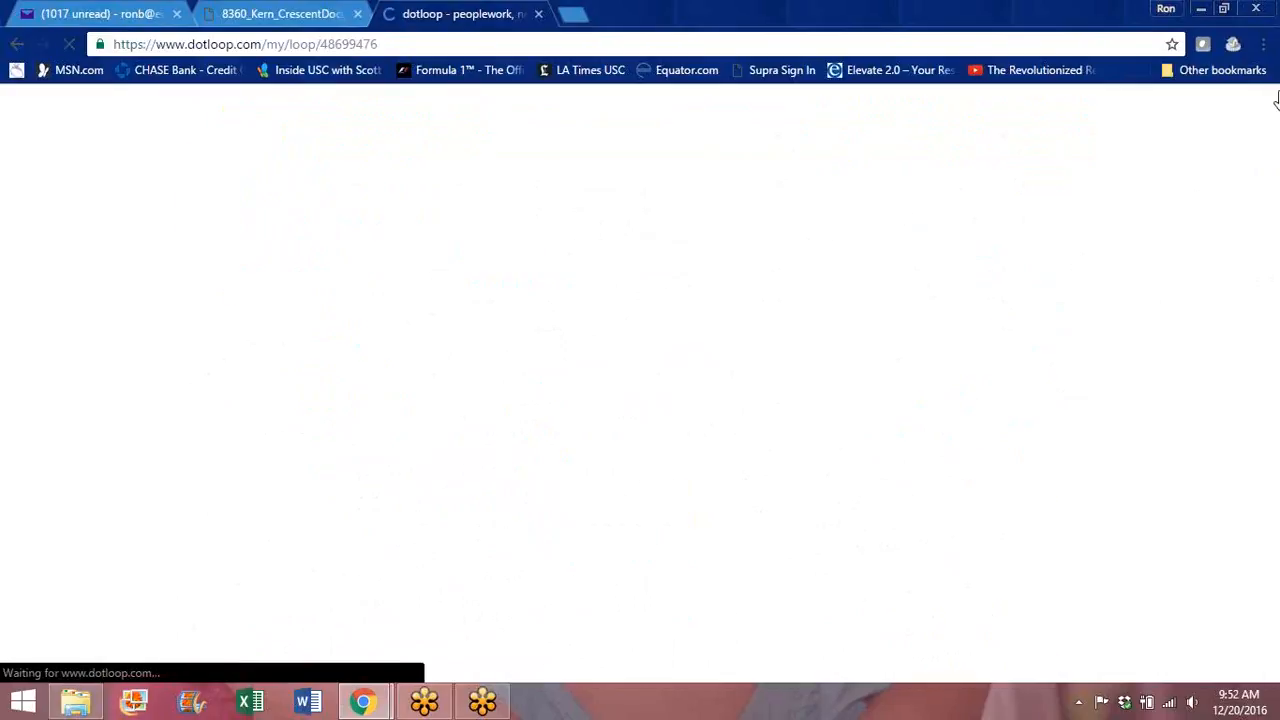
left_click_drag(1272, 127, 1268, 316)
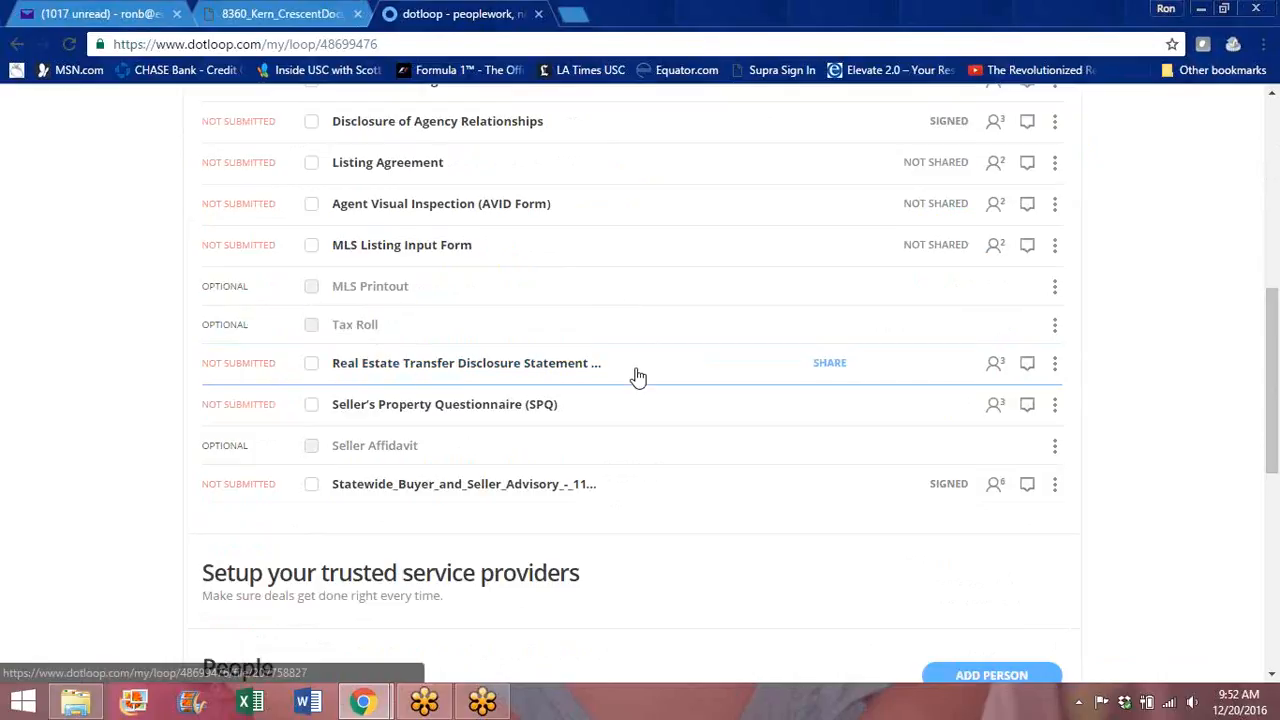
left_click(480, 373)
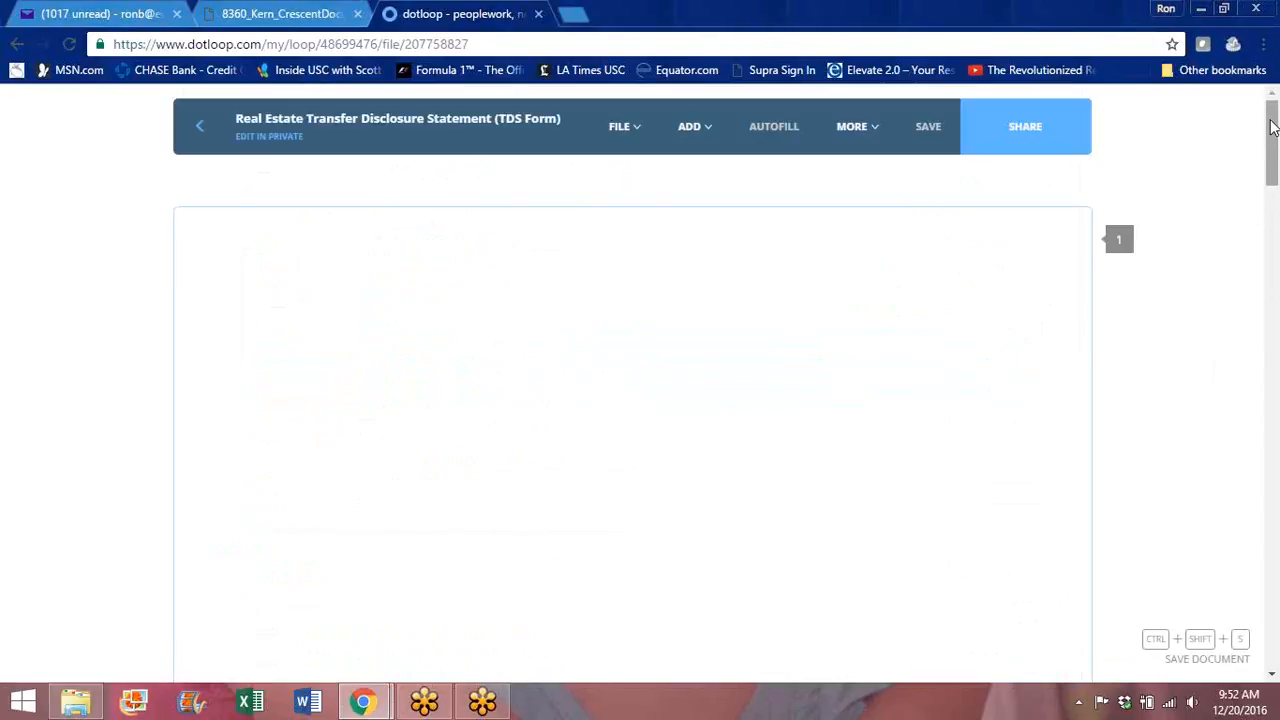
left_click_drag(1272, 127, 1258, 271)
left_click(201, 130)
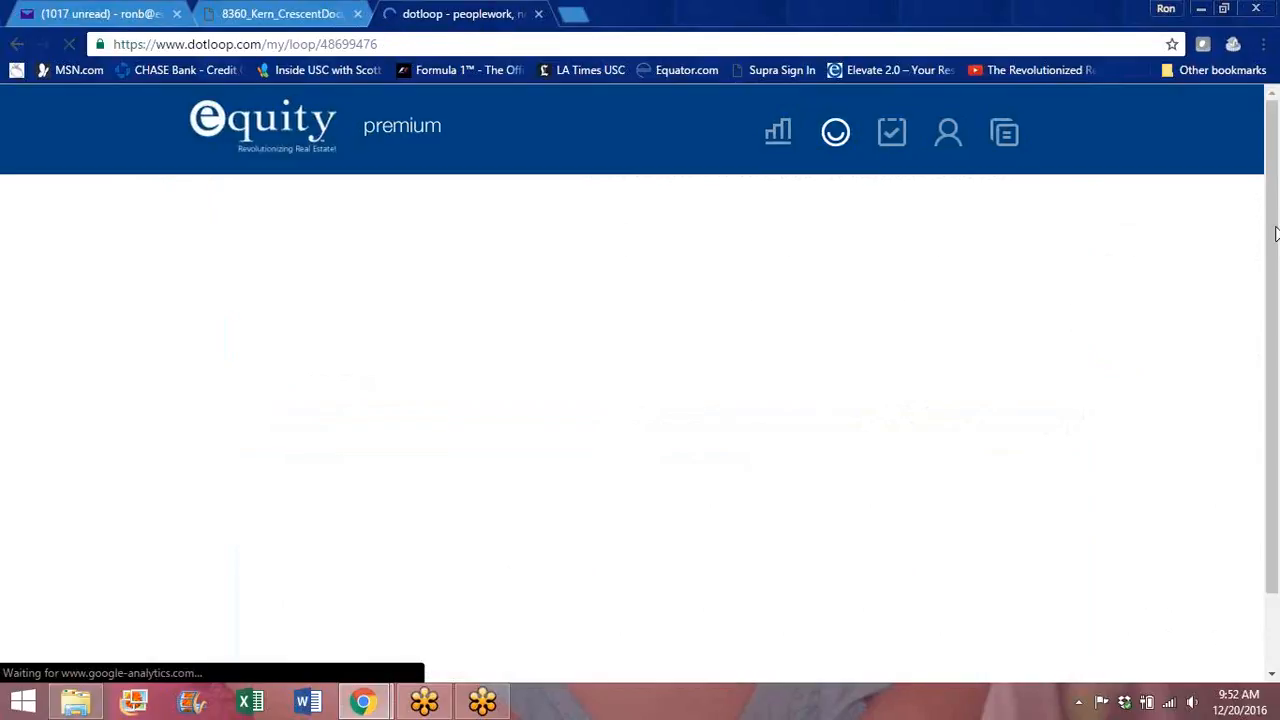
left_click_drag(1270, 185, 1279, 371)
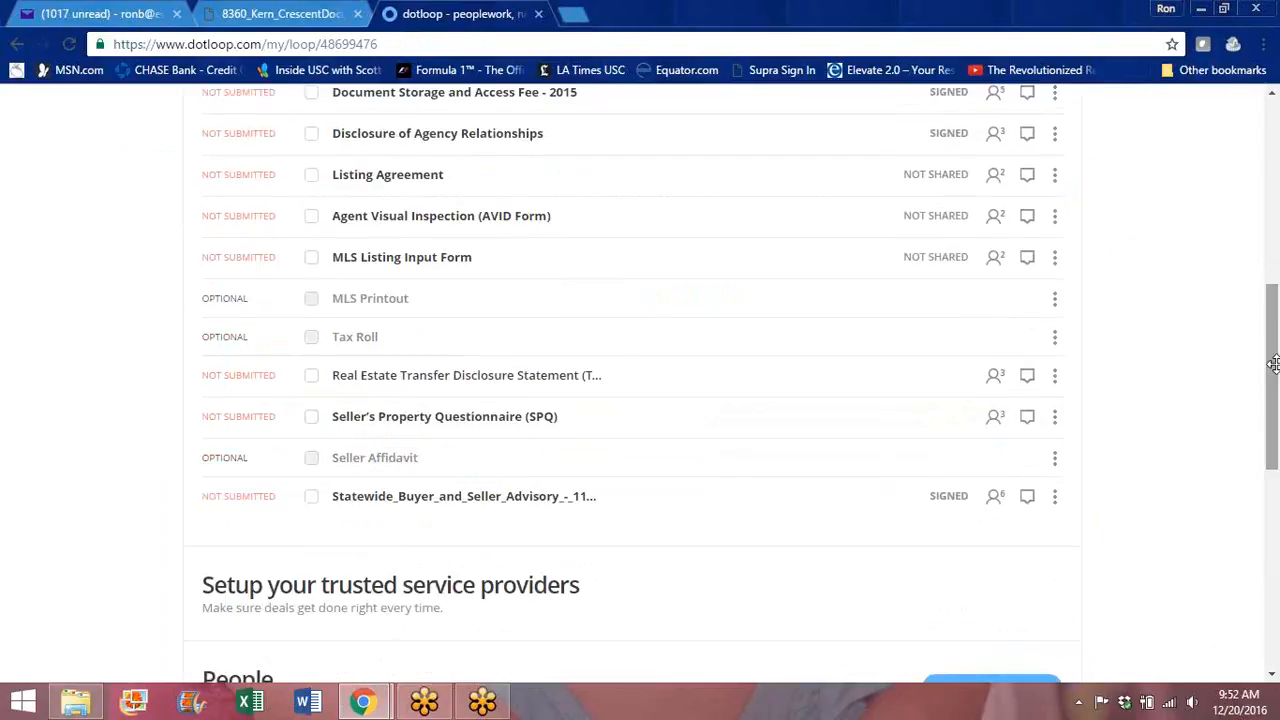
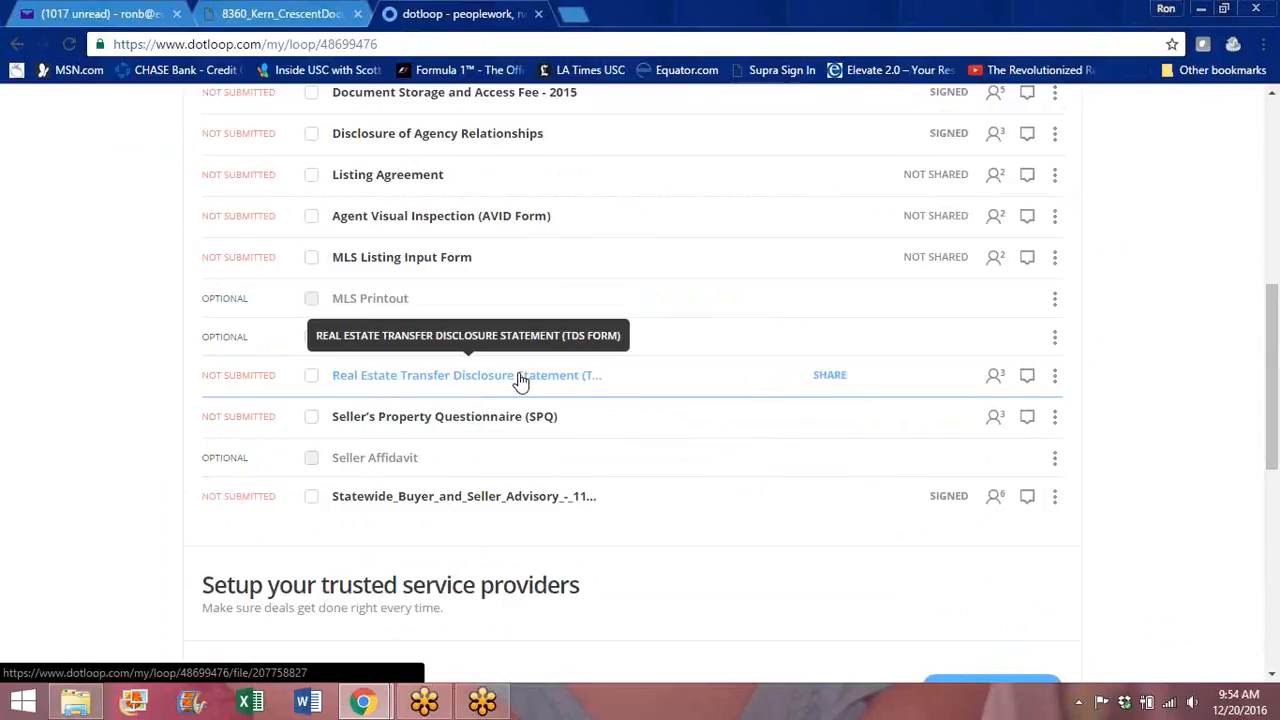
Step: Archive the Disclosure of Agency Relationships from Listing Documents, then open Residential Purchase Agreement - 12_15
left_click_drag(1271, 371, 1276, 247)
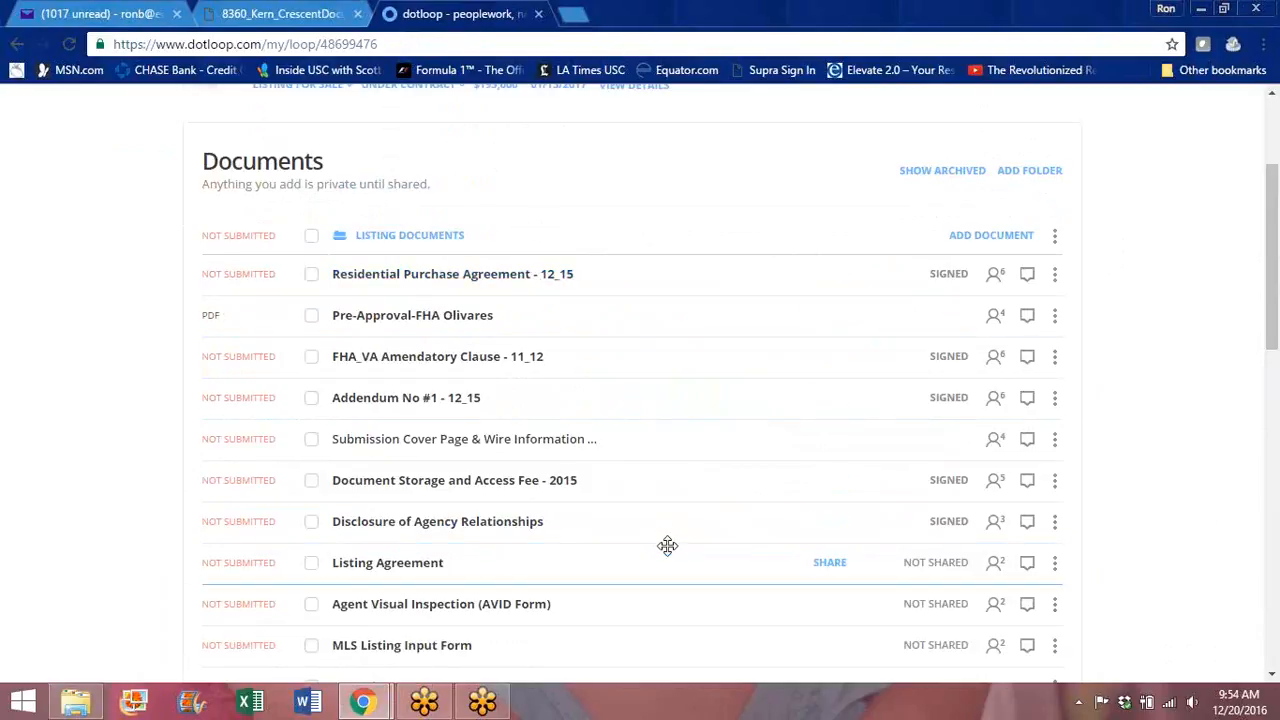
left_click(1055, 522)
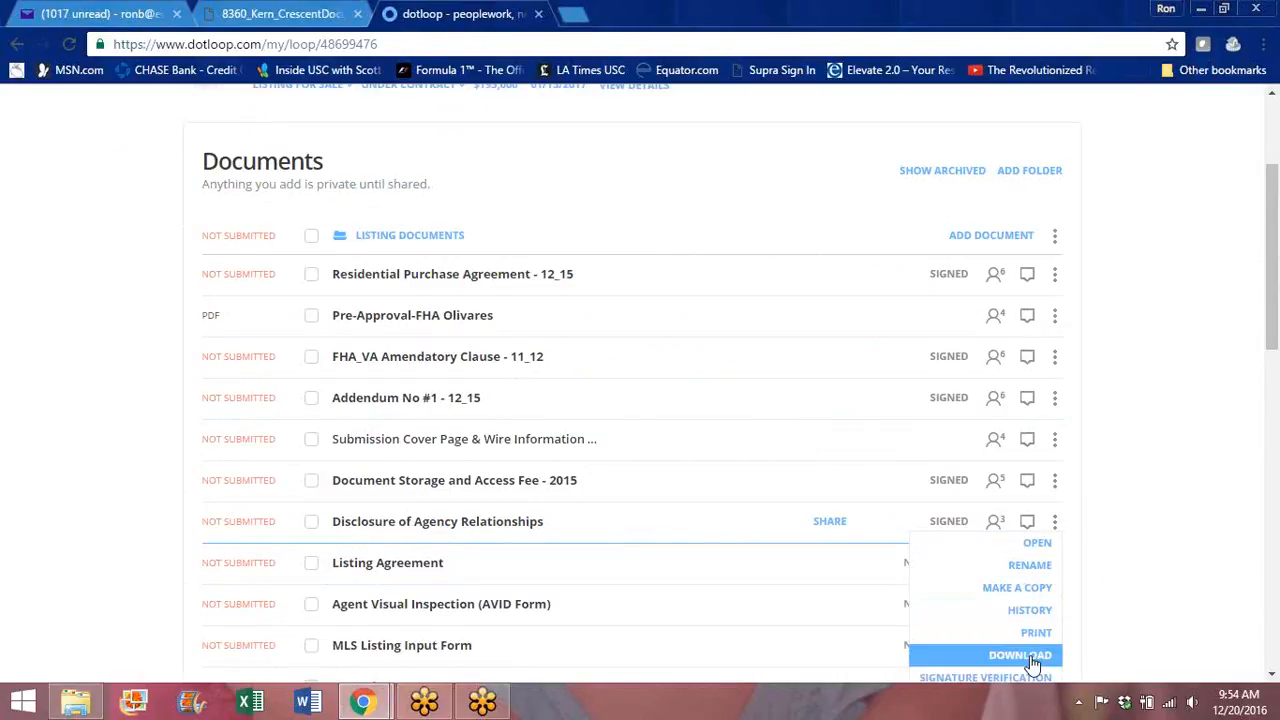
left_click_drag(1271, 315, 1271, 351)
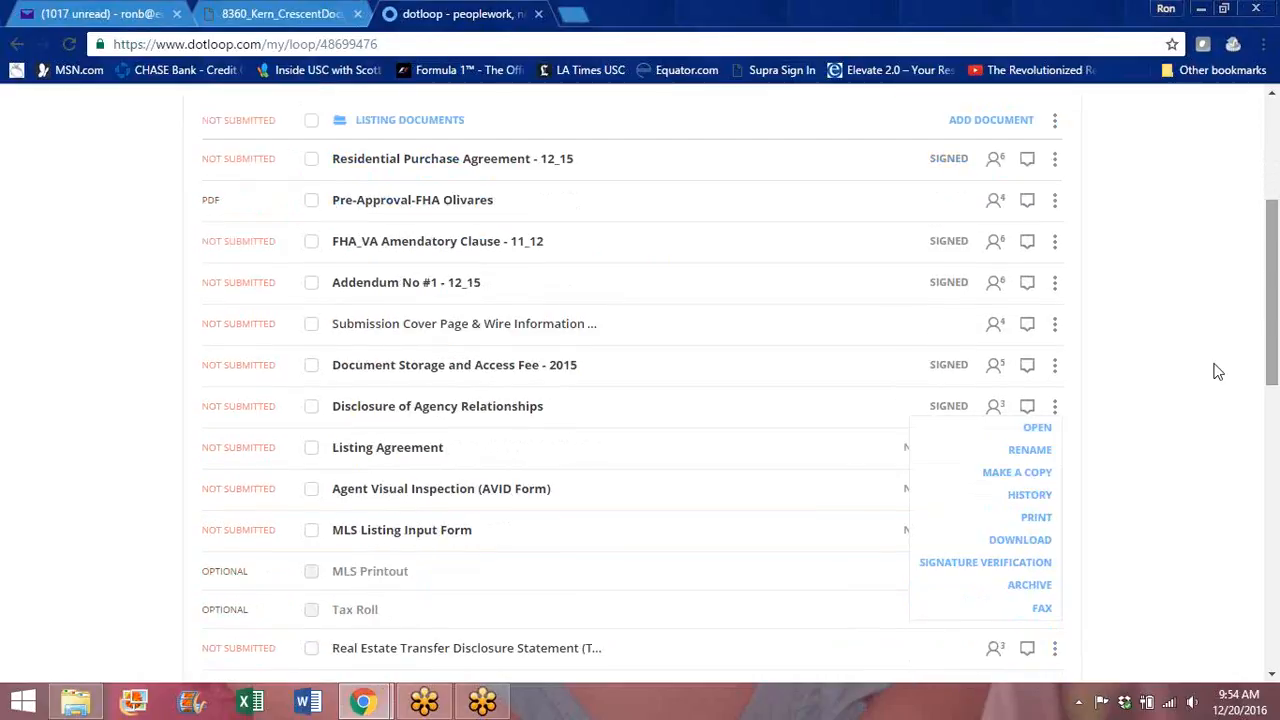
left_click(1036, 588)
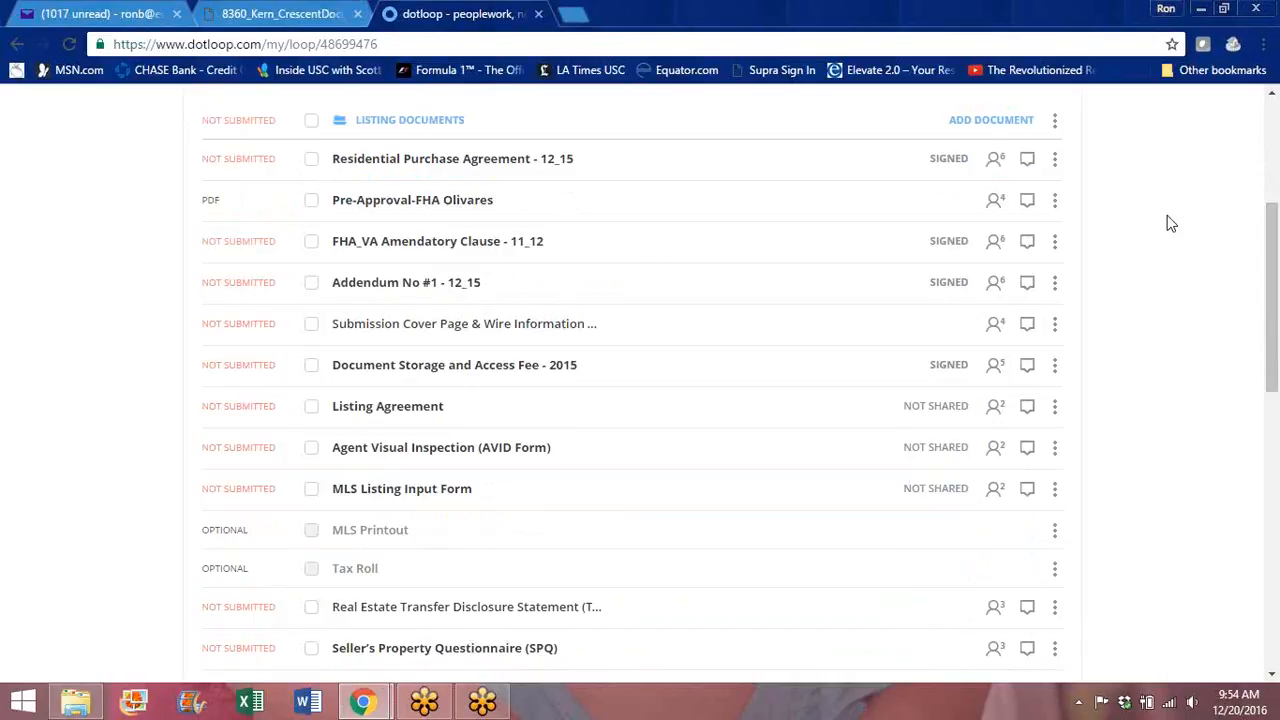
left_click(464, 164)
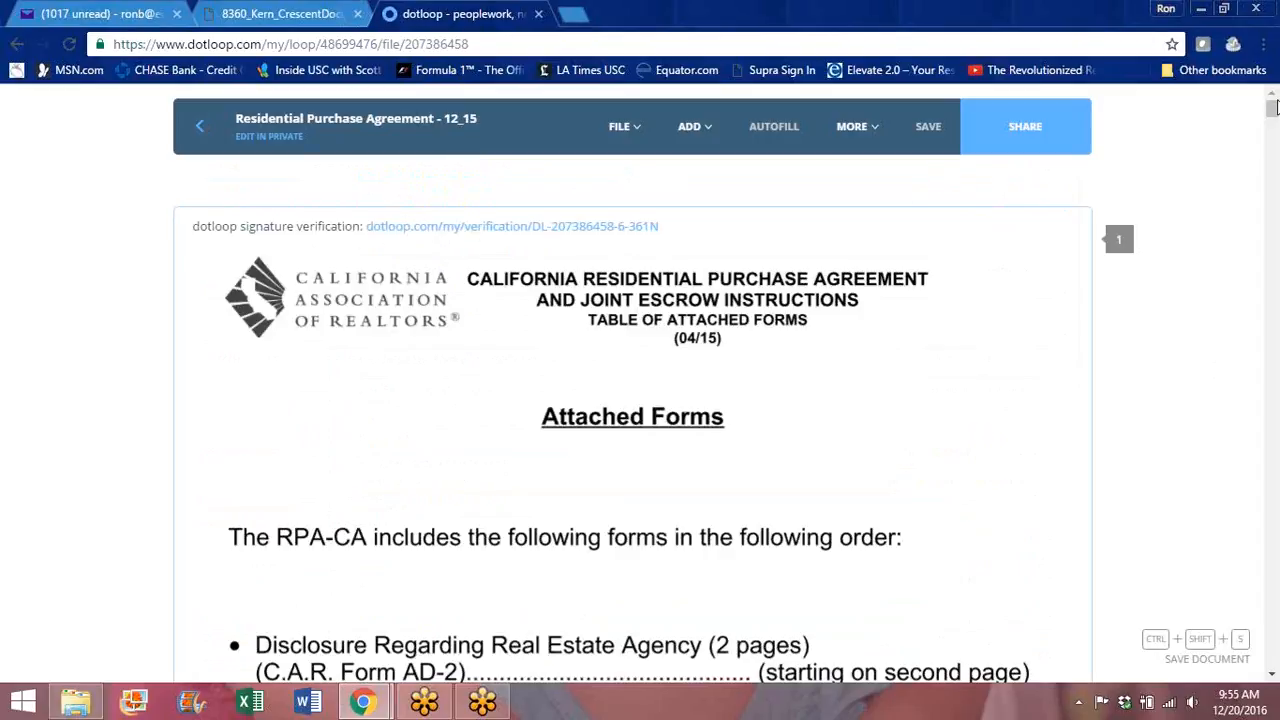
Step: Leave the purchase agreement editor and go back to the Roan Circle loop's Documents list
mouse_move(1272, 115)
left_mouse_down()
mouse_move(1266, 291)
mouse_move(1268, 108)
left_mouse_up()
left_click(202, 132)
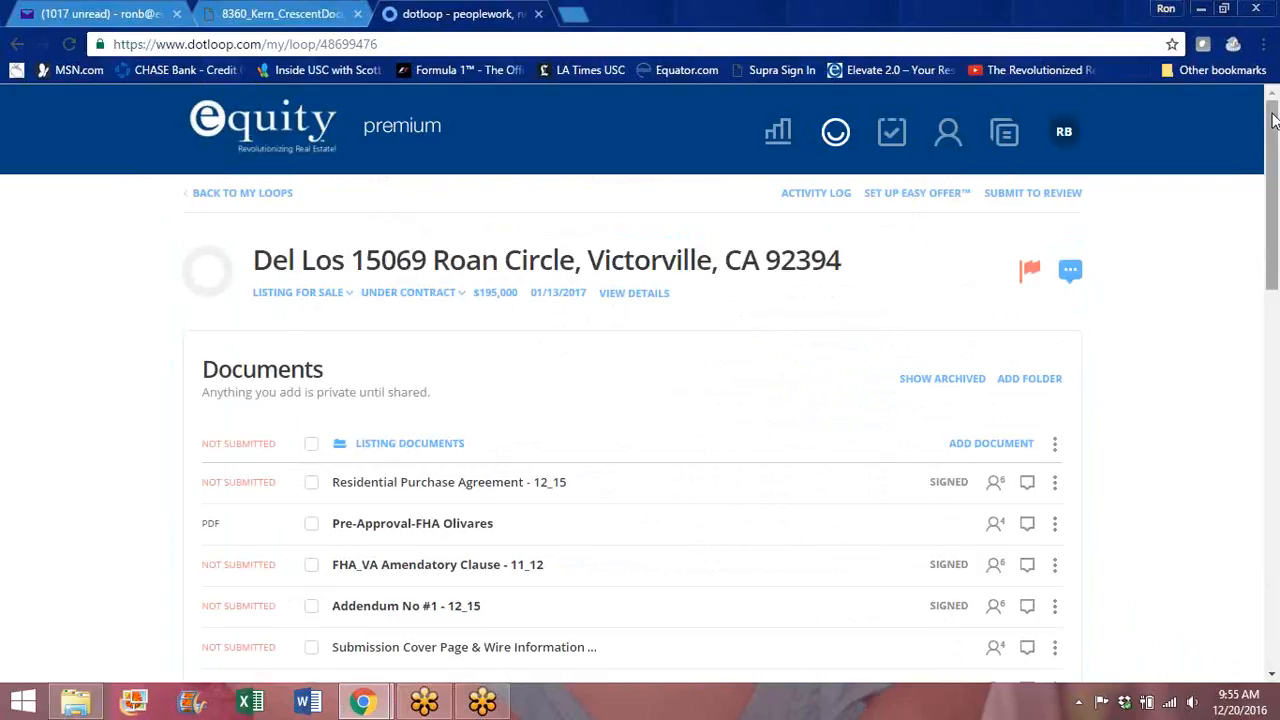
left_click(1063, 136)
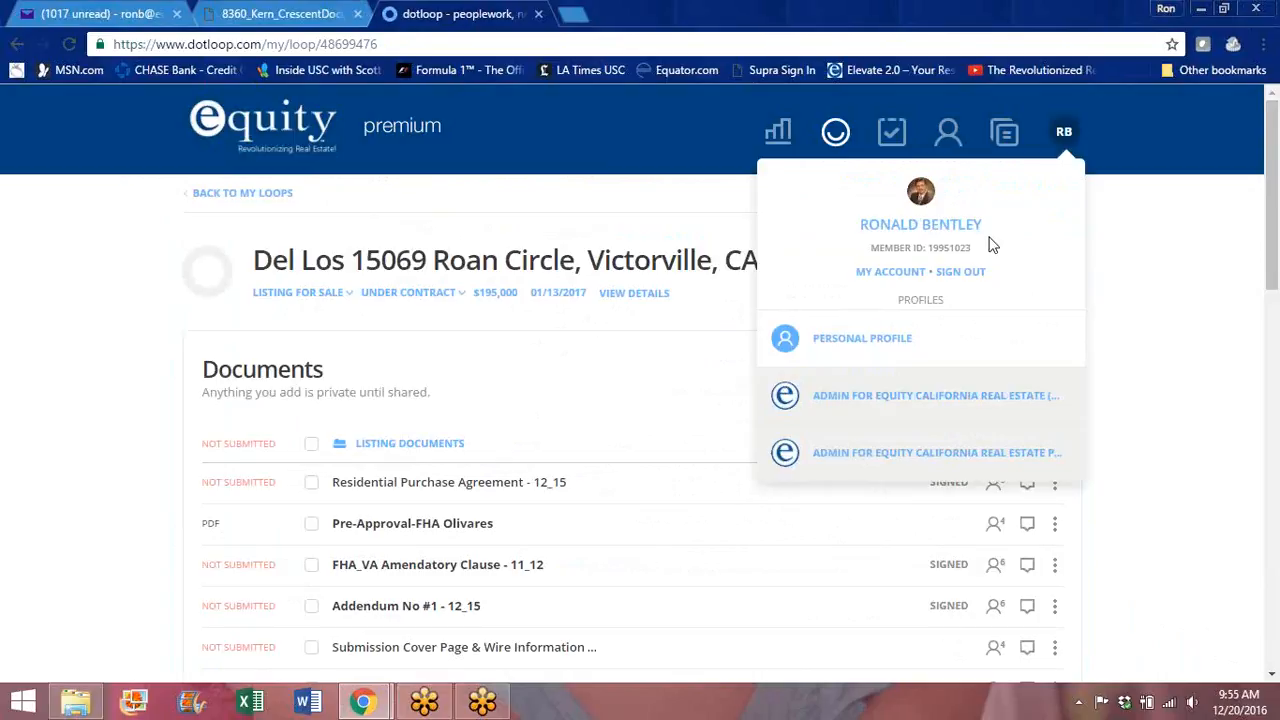
left_click(890, 272)
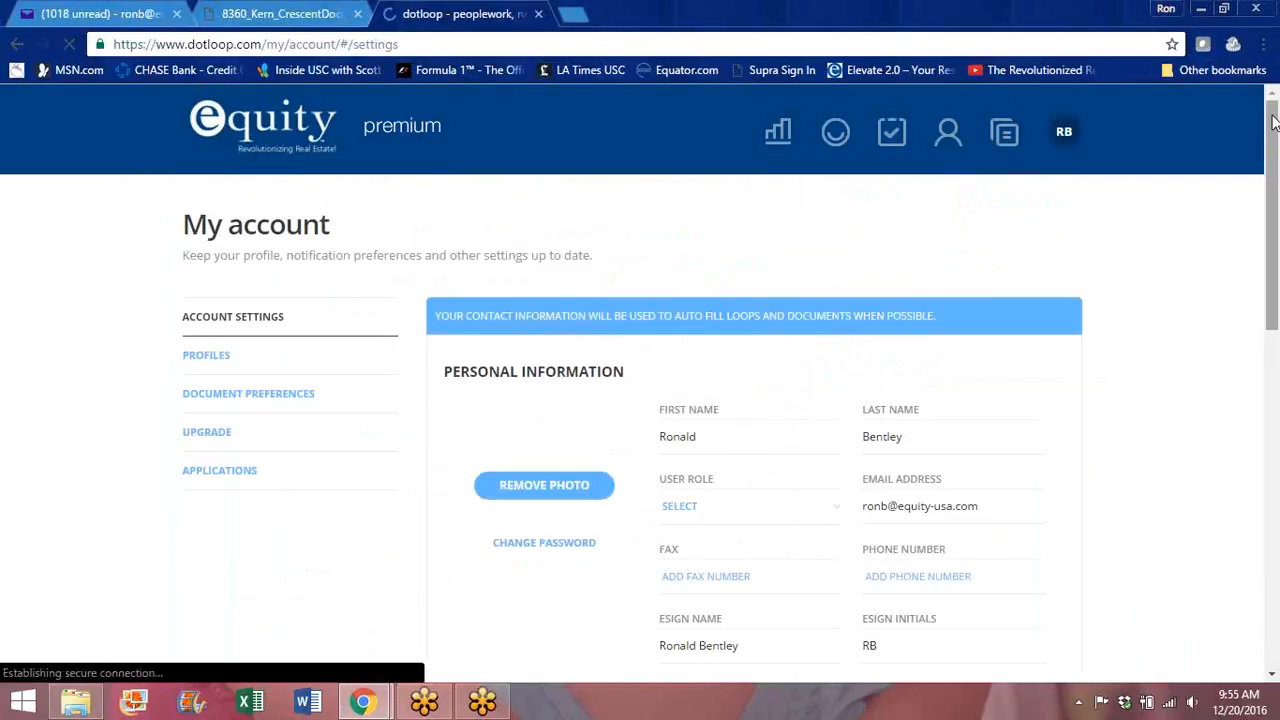
left_click_drag(1273, 120, 1276, 517)
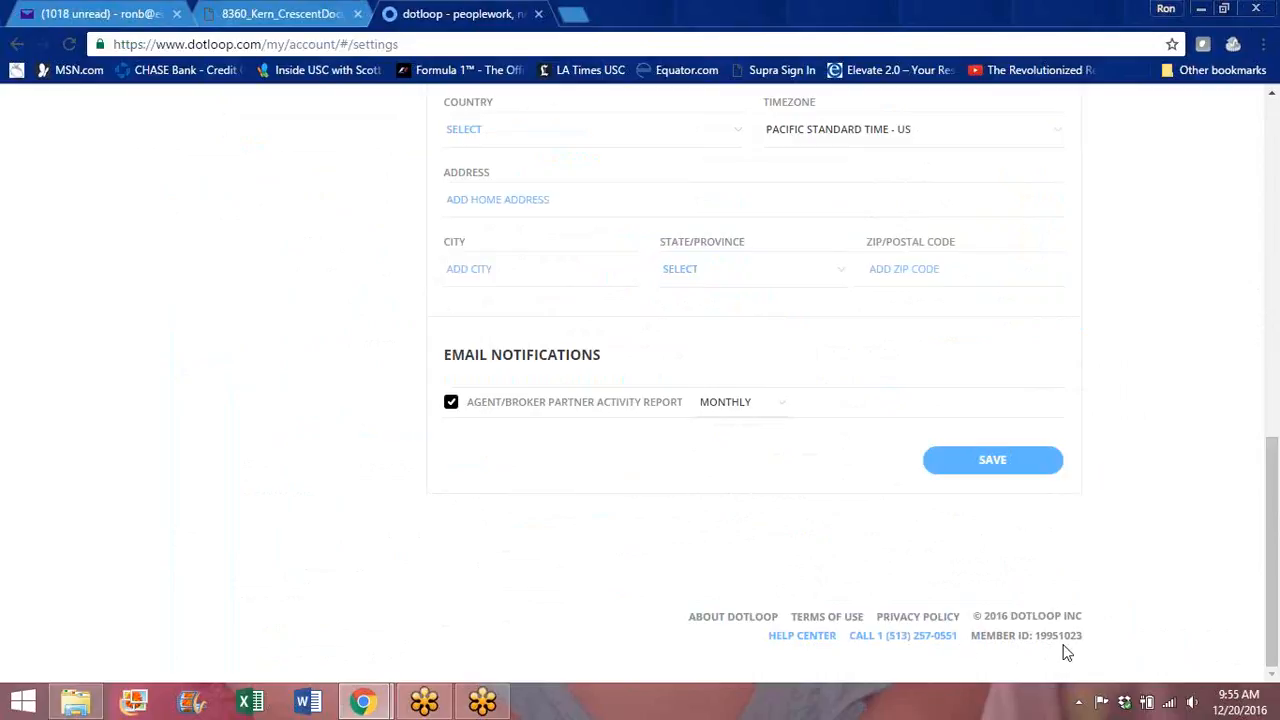
left_click_drag(1275, 570, 1246, 194)
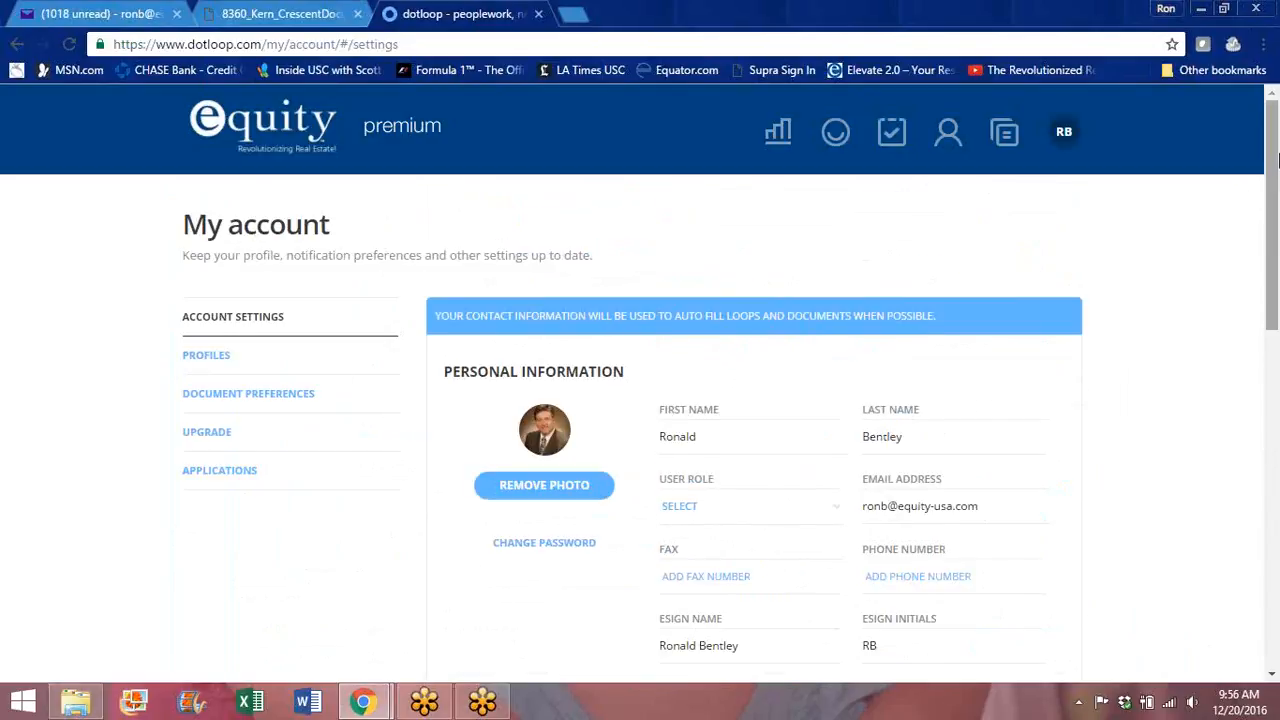
left_click_drag(1275, 160, 1247, 553)
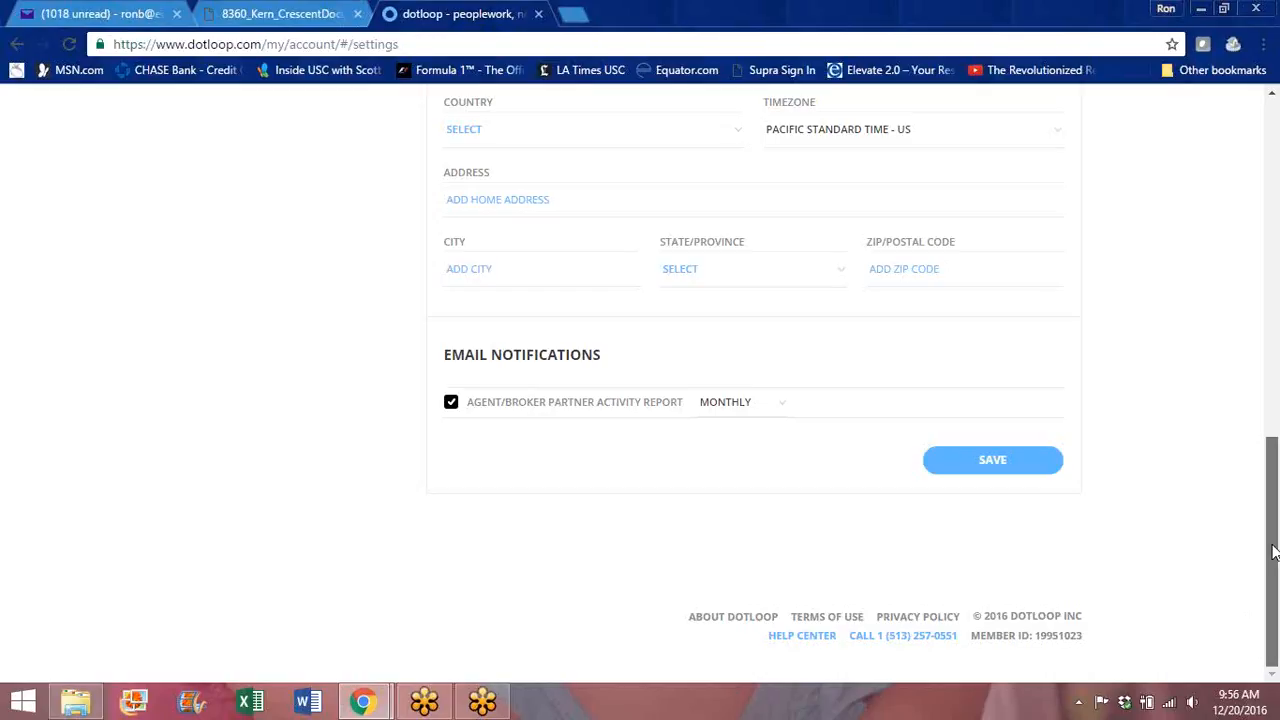
left_click_drag(1273, 552, 1249, 189)
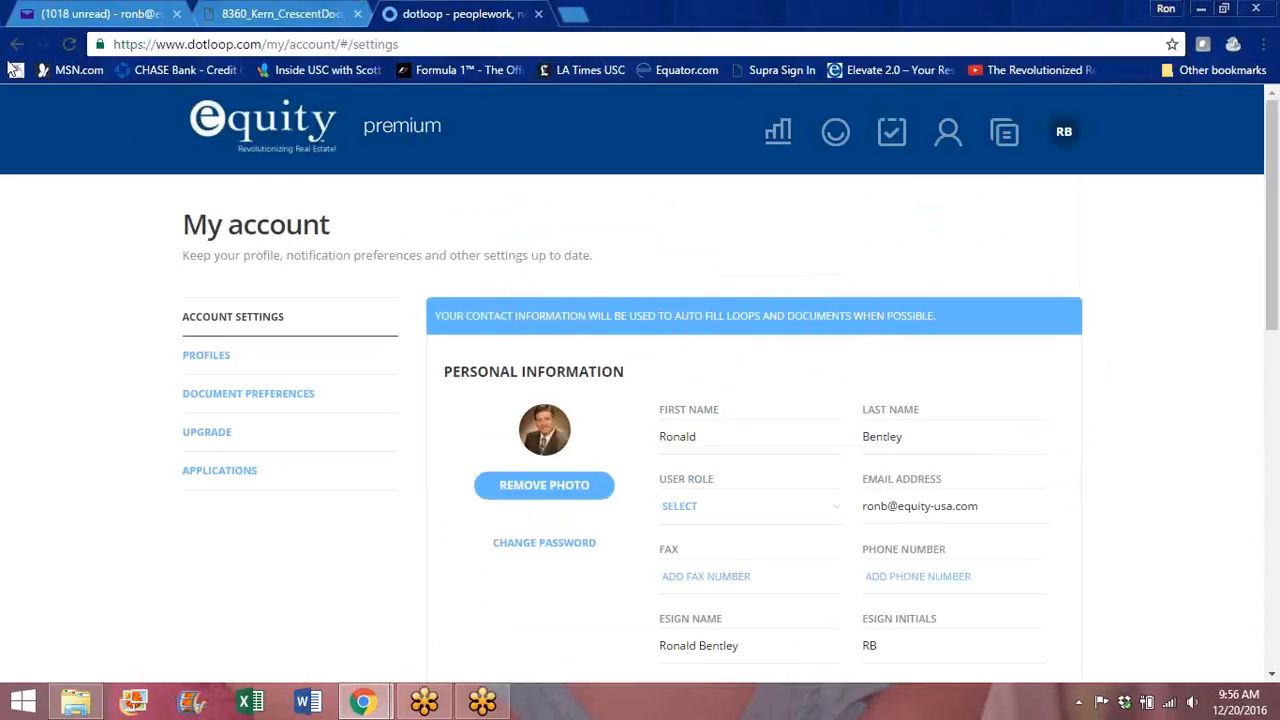
left_click(16, 44)
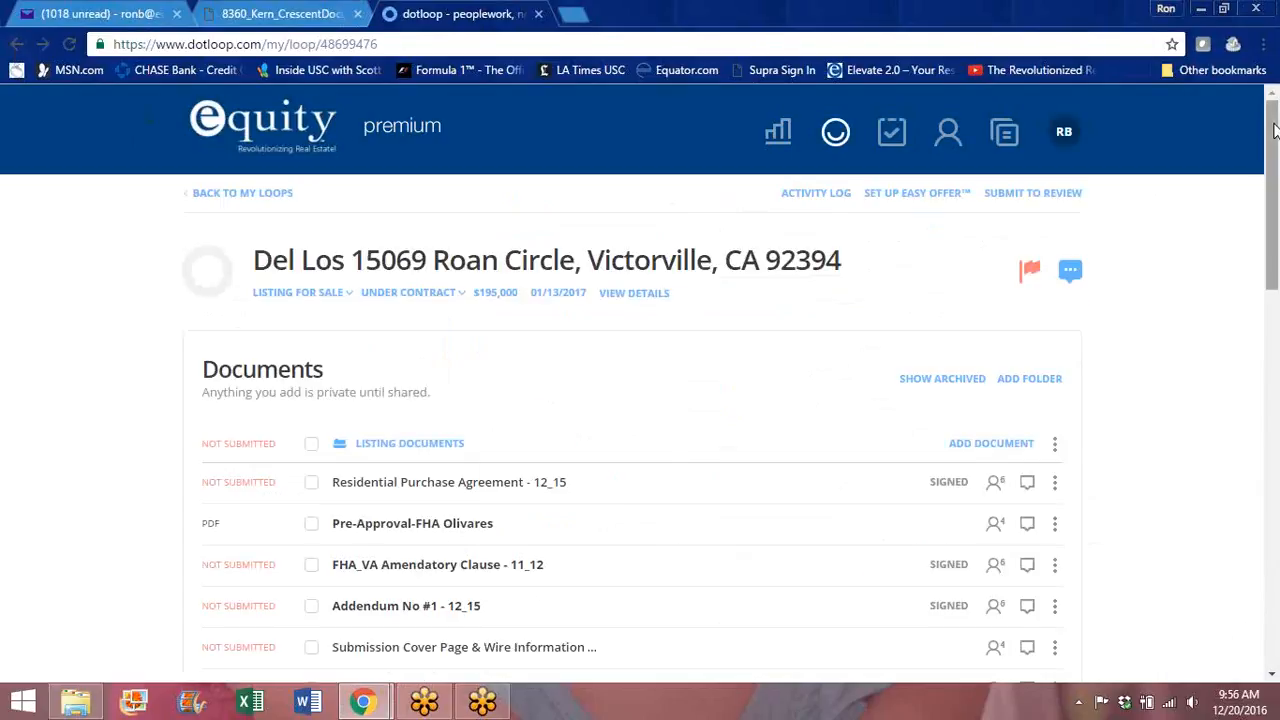
left_click_drag(1274, 130, 1274, 152)
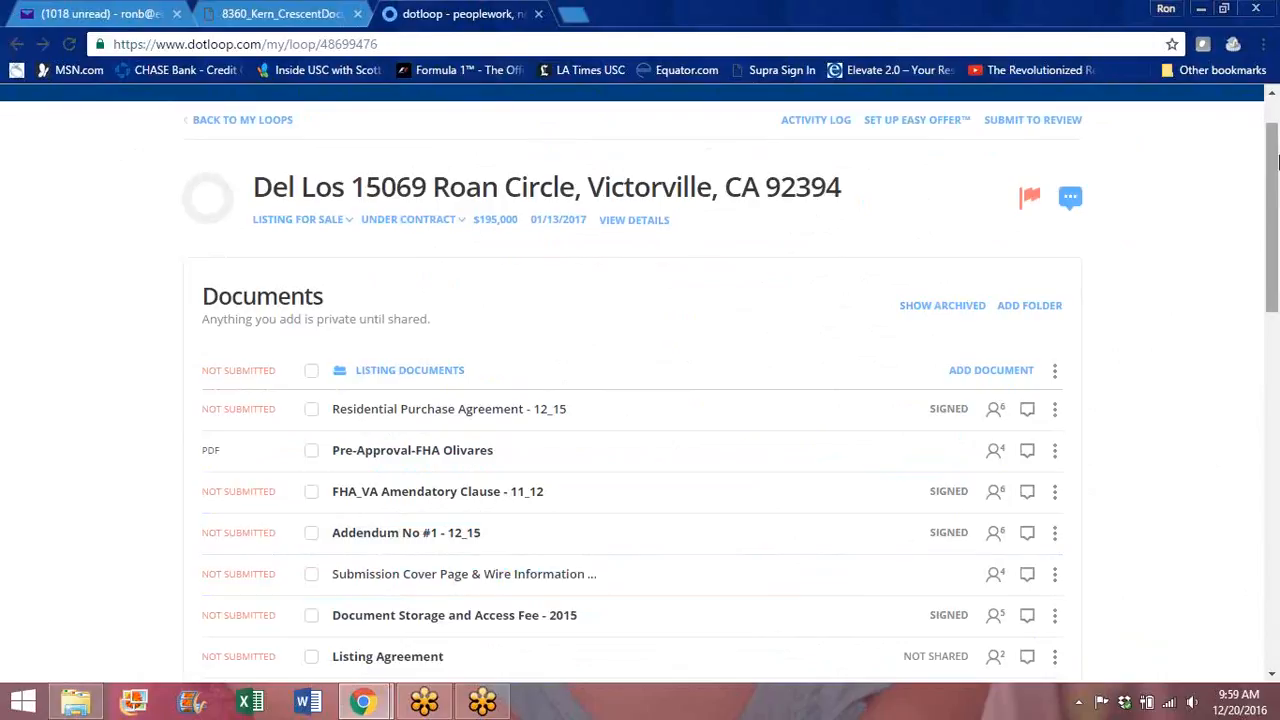
Step: Open the RB avatar menu at the top of the Roan Circle loop
scroll(1273, 175, "up", 2)
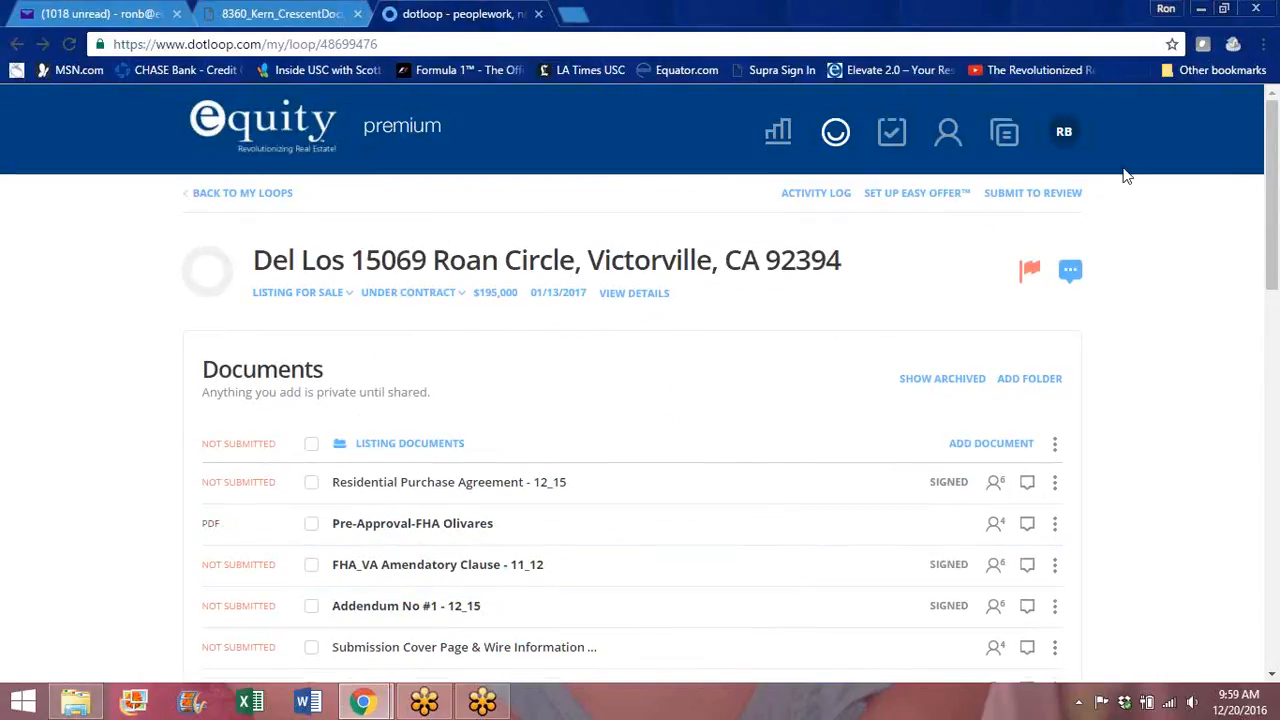
left_click(1065, 134)
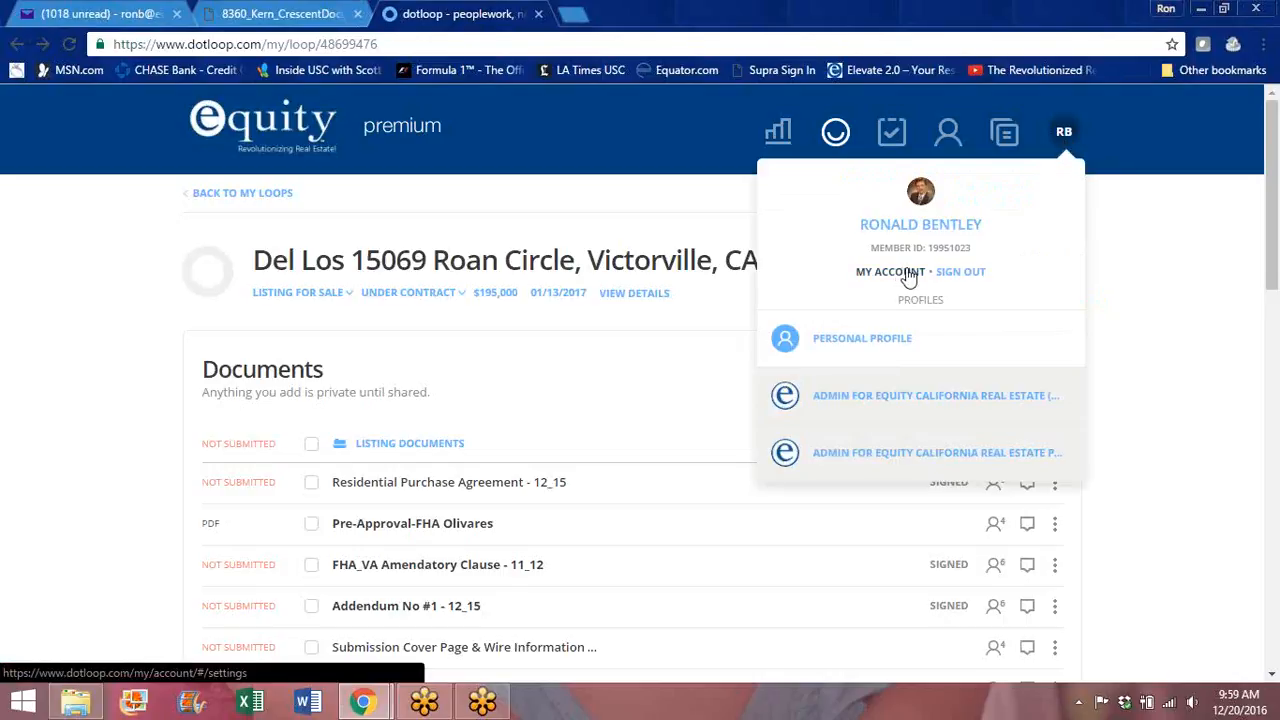
left_click(1239, 300)
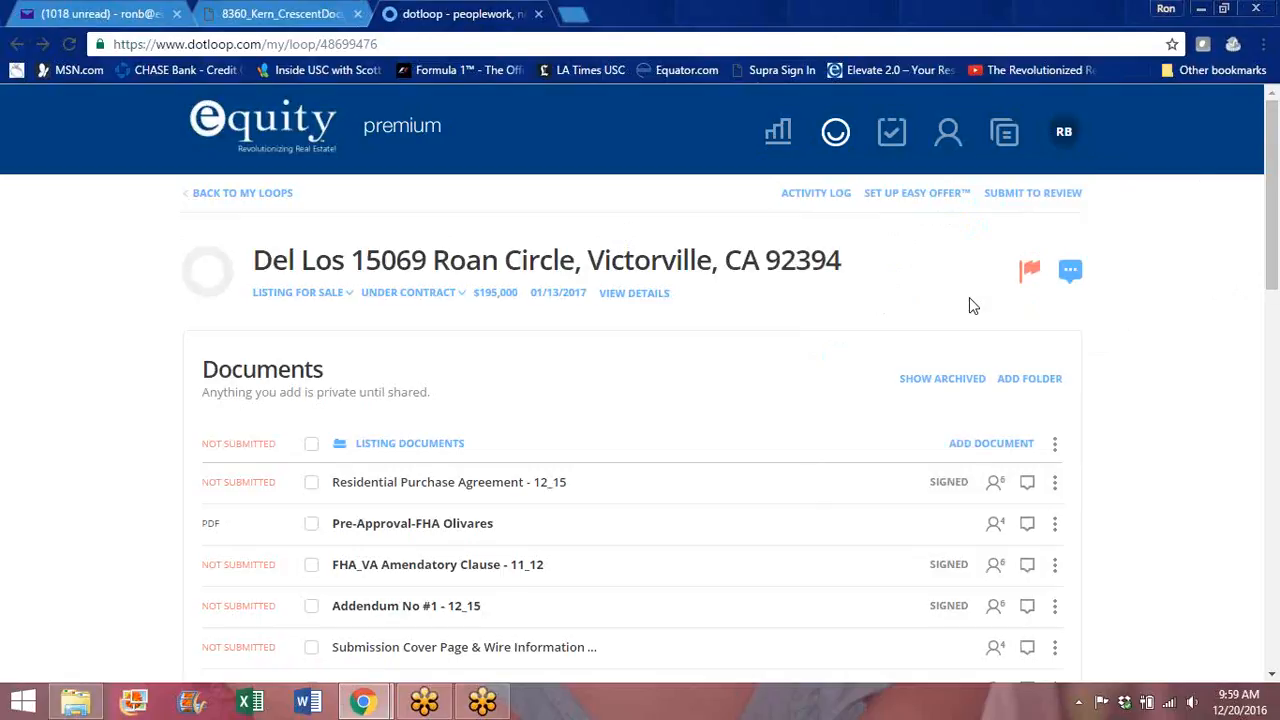
left_click(1064, 131)
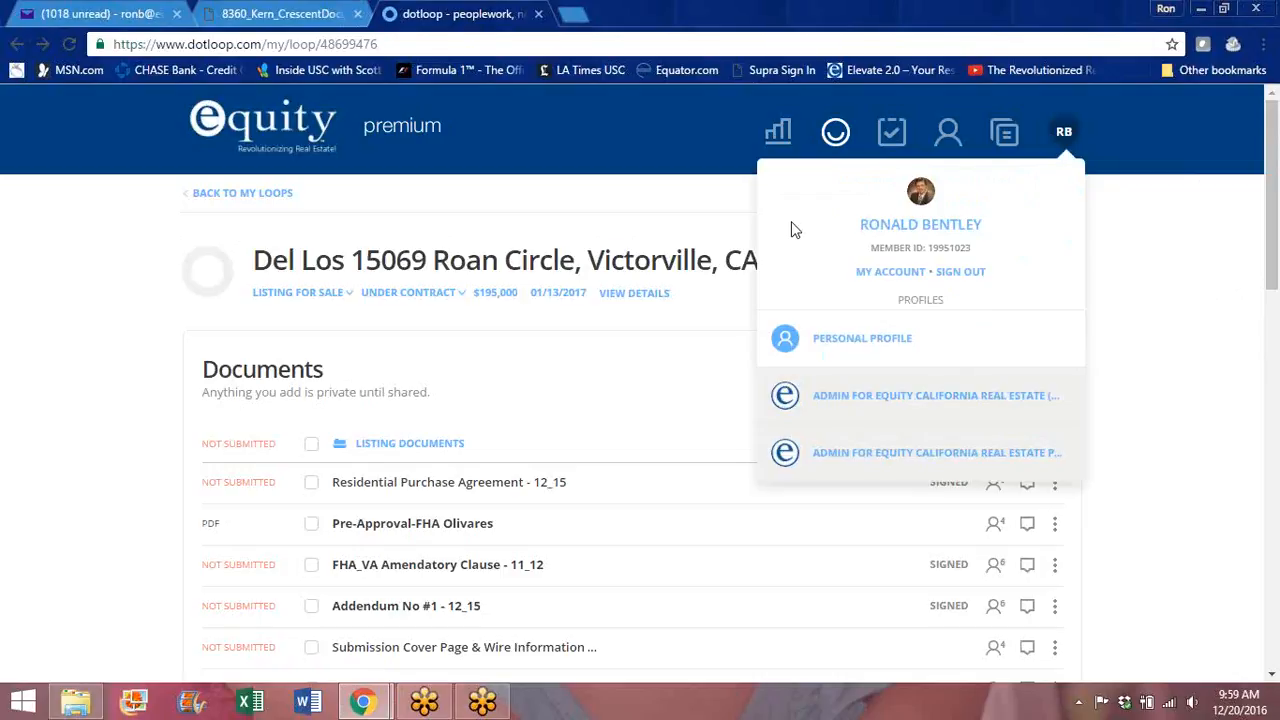
left_click(886, 276)
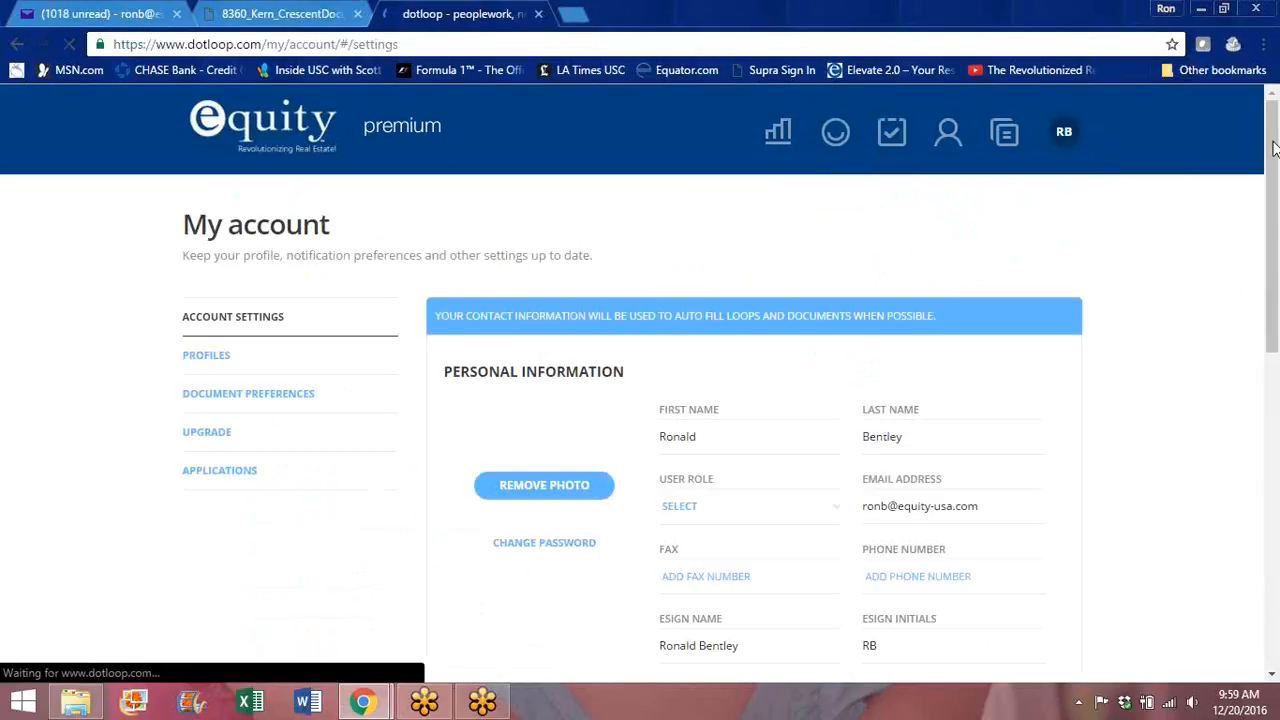
left_click_drag(1274, 155, 1268, 492)
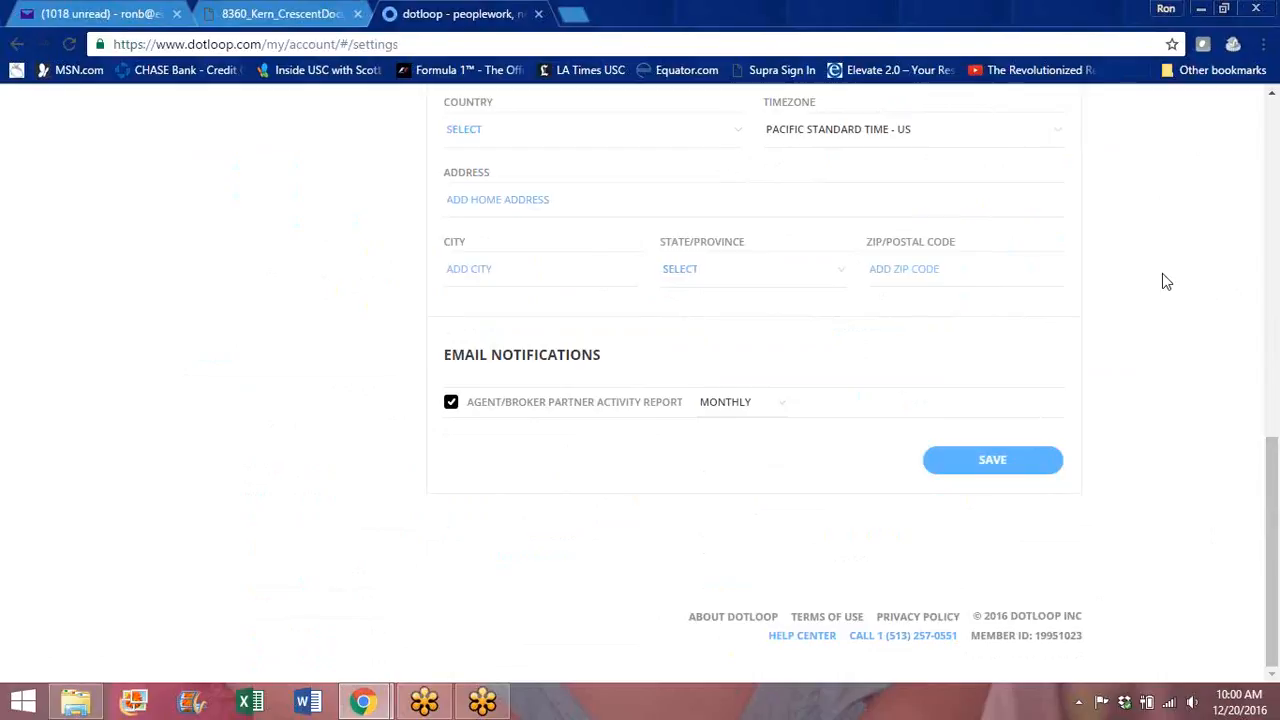
left_click_drag(1270, 495, 1272, 140)
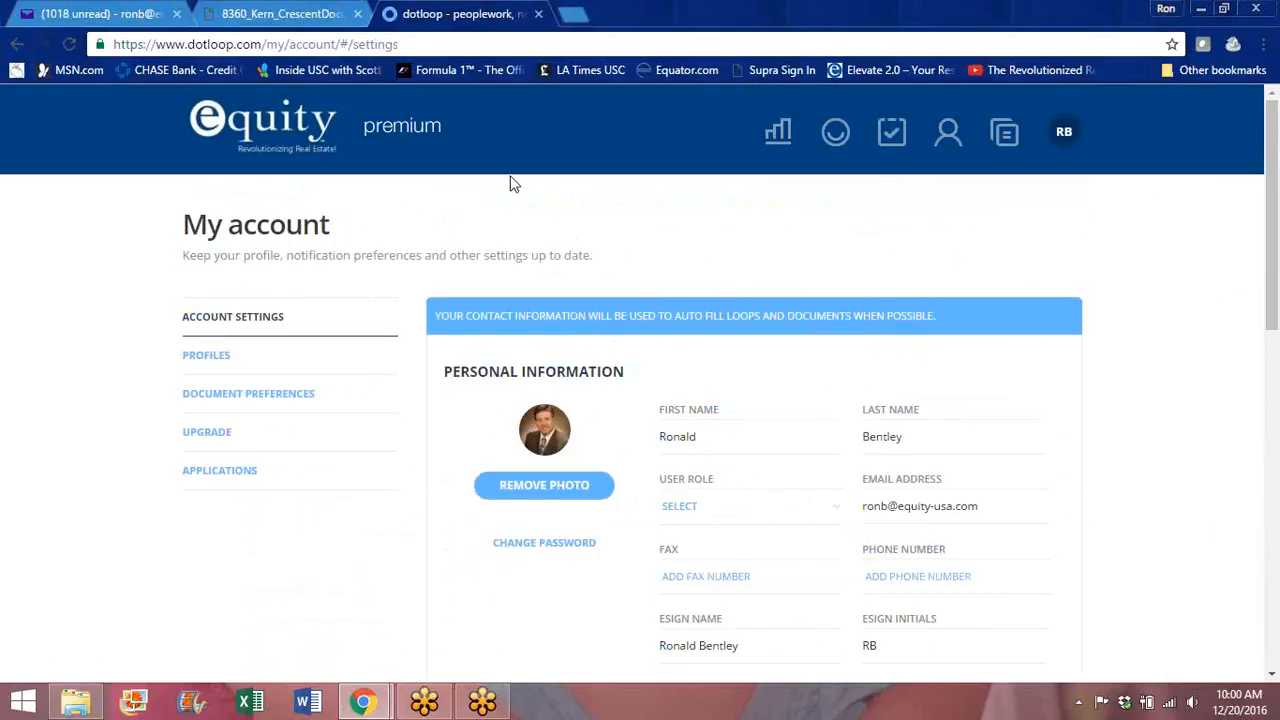
left_click(256, 16)
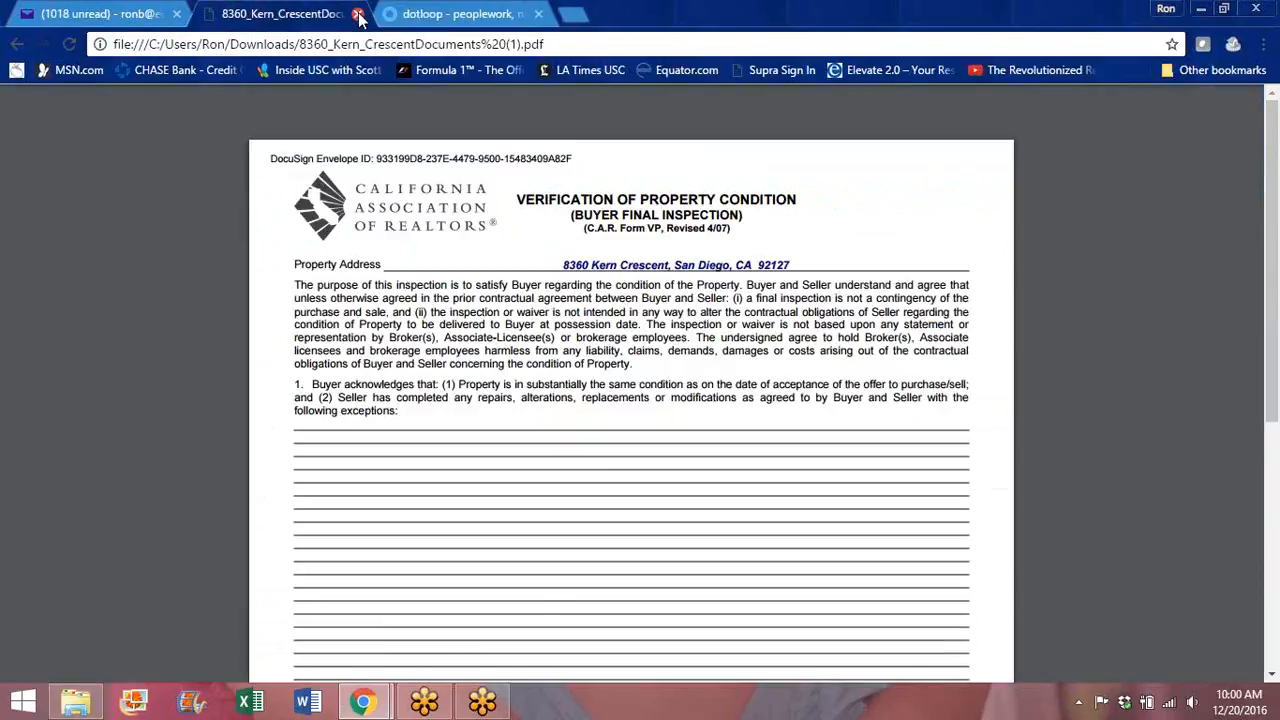
left_click(360, 14)
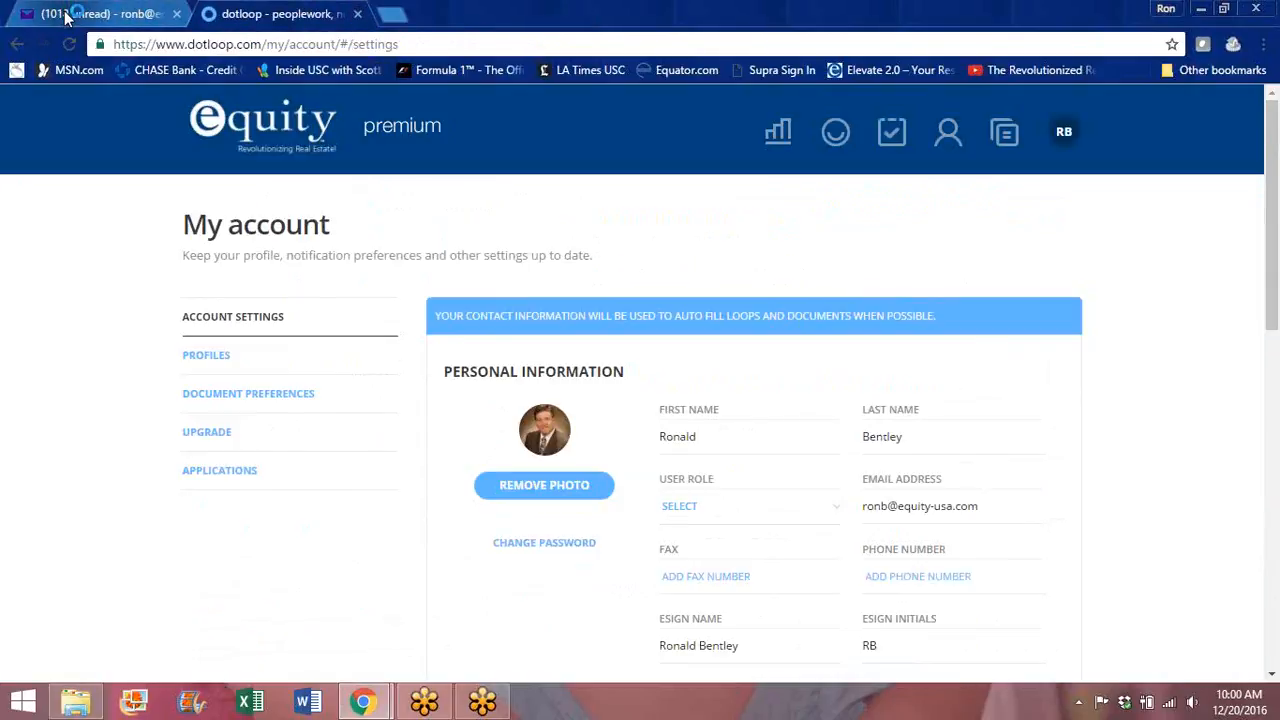